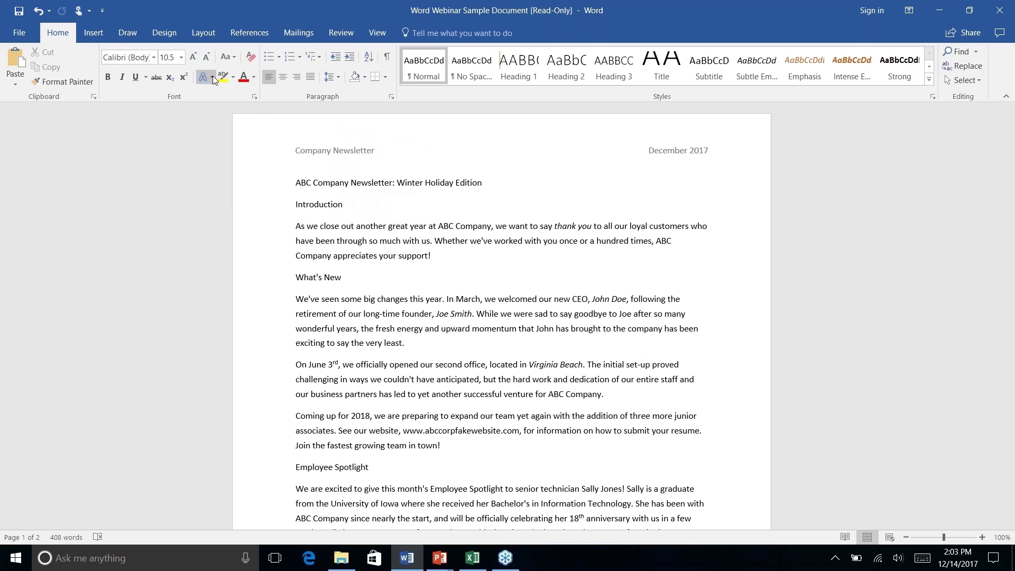
Move the Quick Access Toolbar below the ribbon
right_click(263, 77)
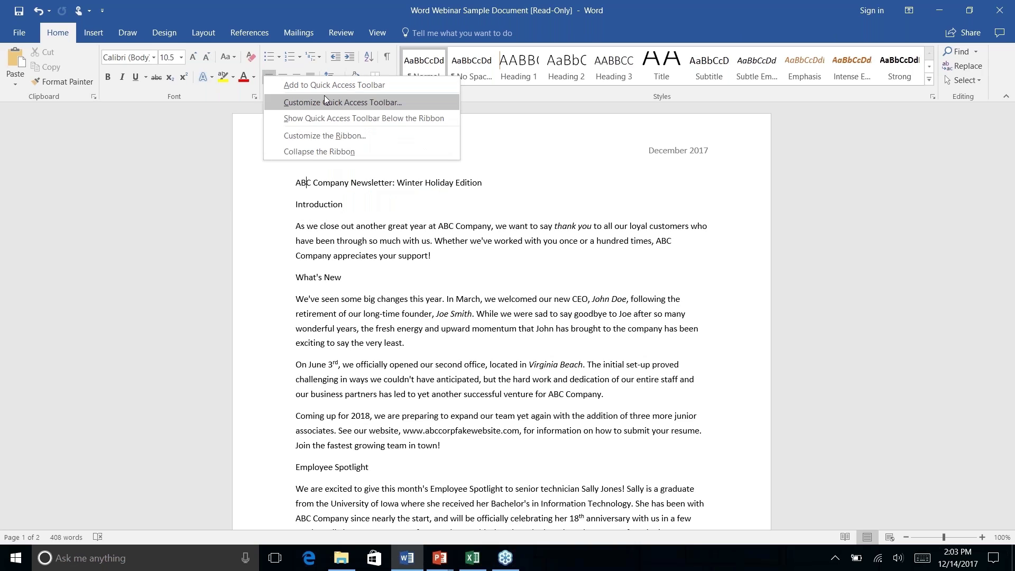
left_click(345, 118)
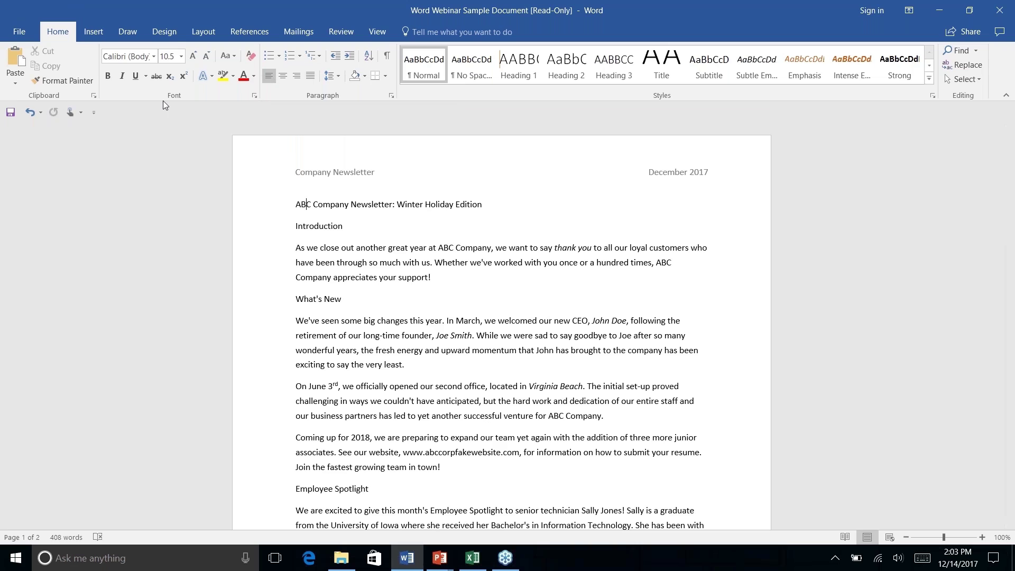
right_click(267, 78)
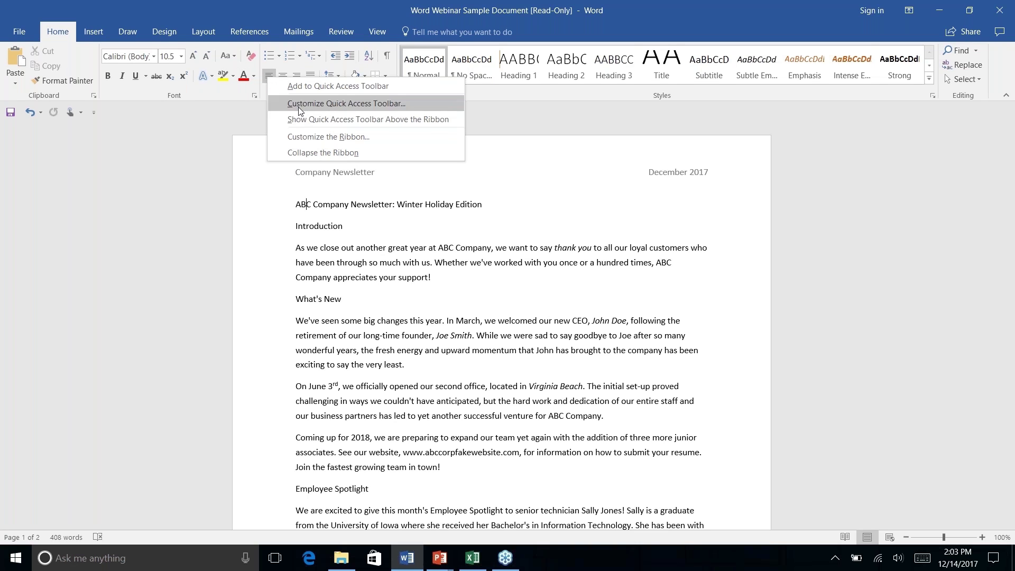
left_click(122, 109)
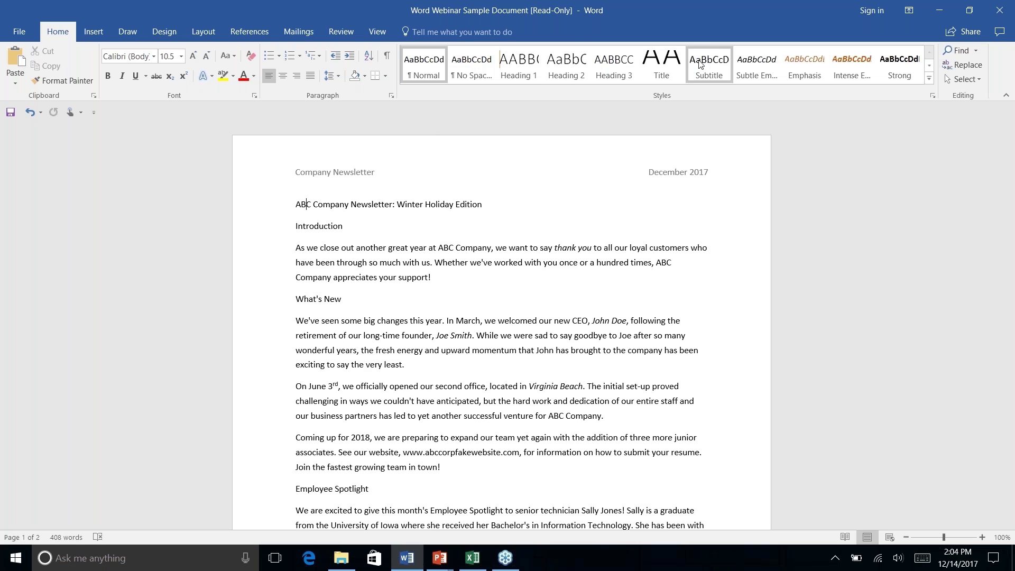
right_click(660, 68)
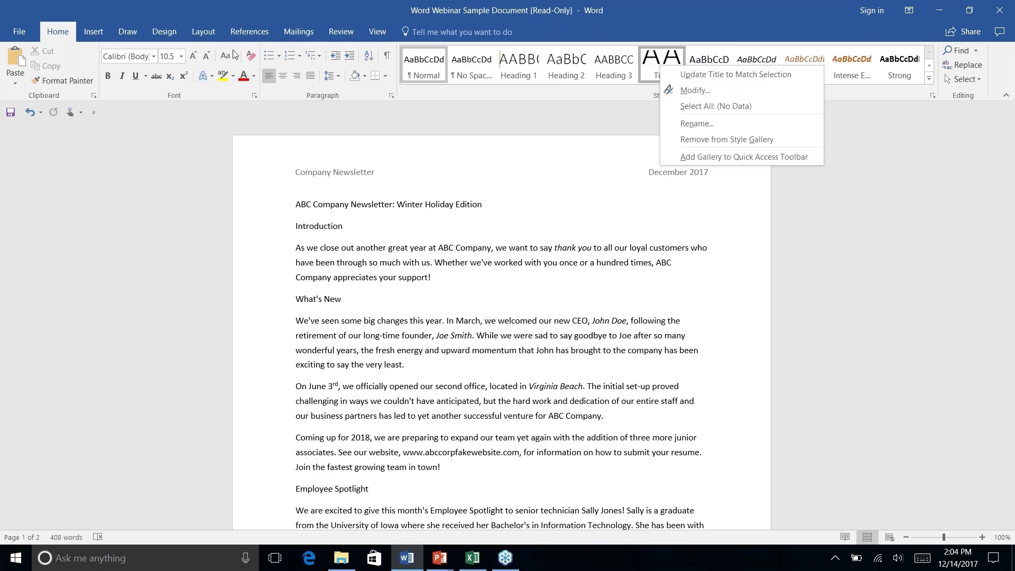
left_click(277, 55)
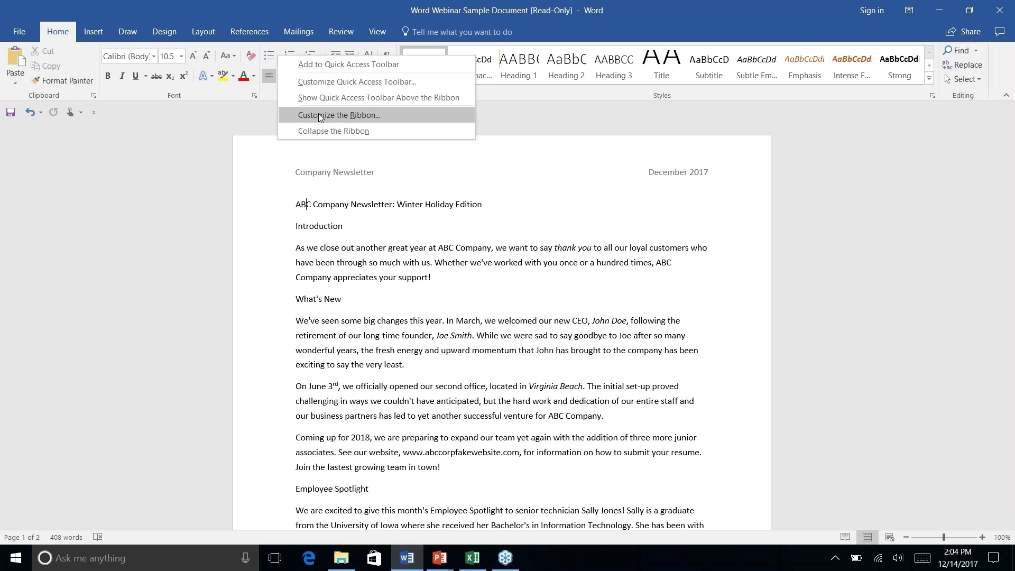
left_click(109, 108)
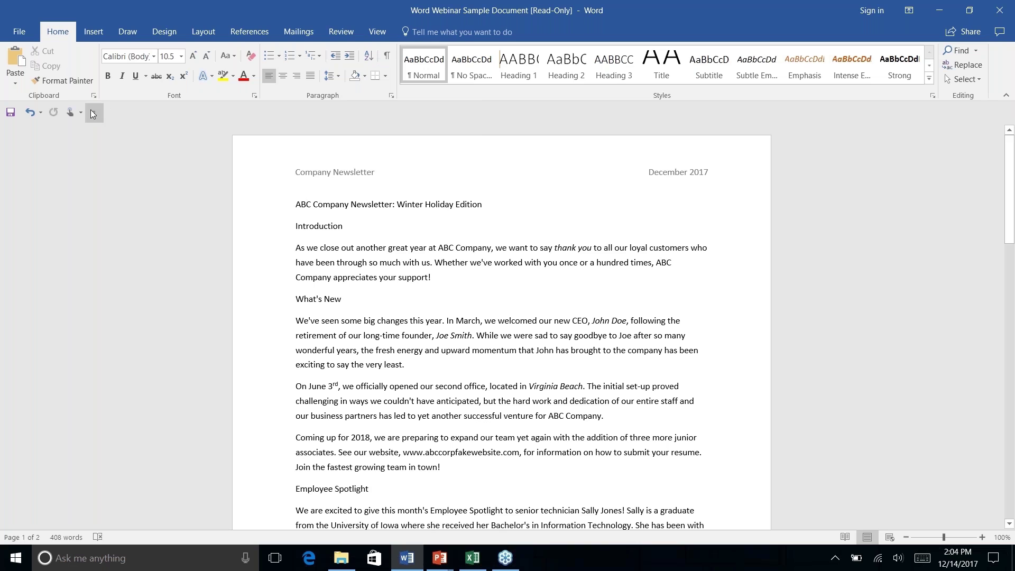
Collapse the ribbon to its tab names, then temporarily reveal and hide the View commands
left_click(1005, 97)
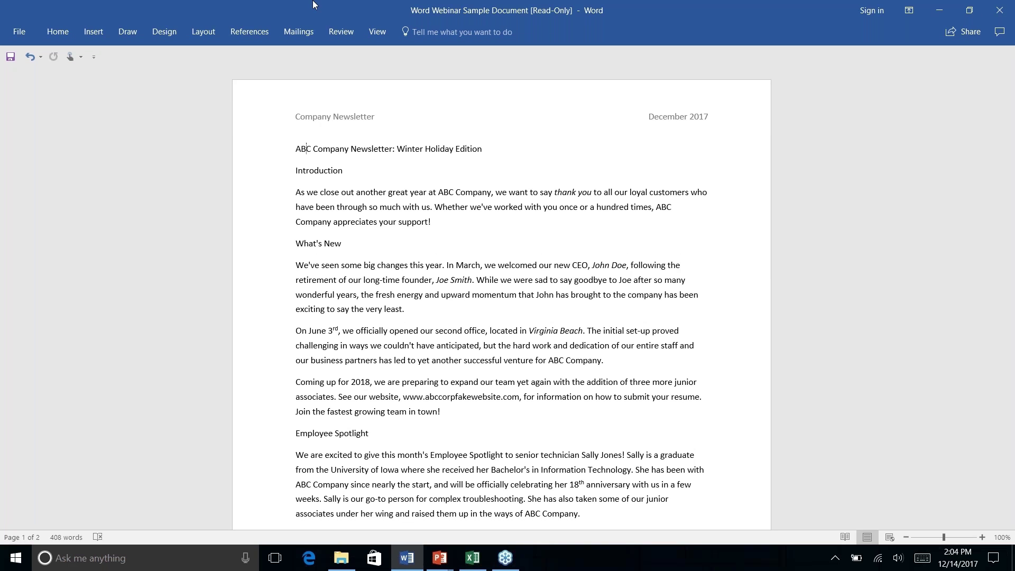
left_click(388, 32)
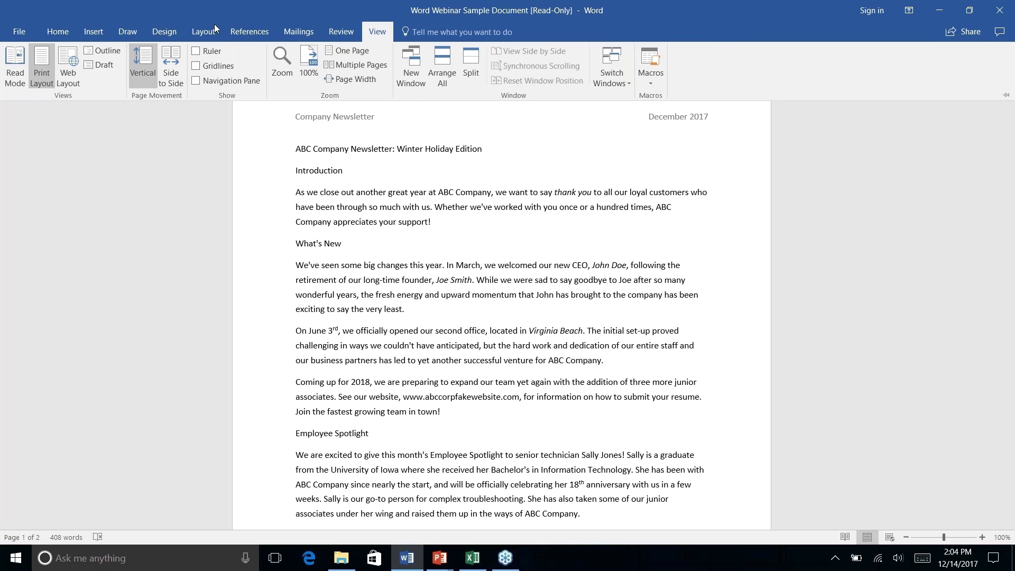
left_click(377, 33)
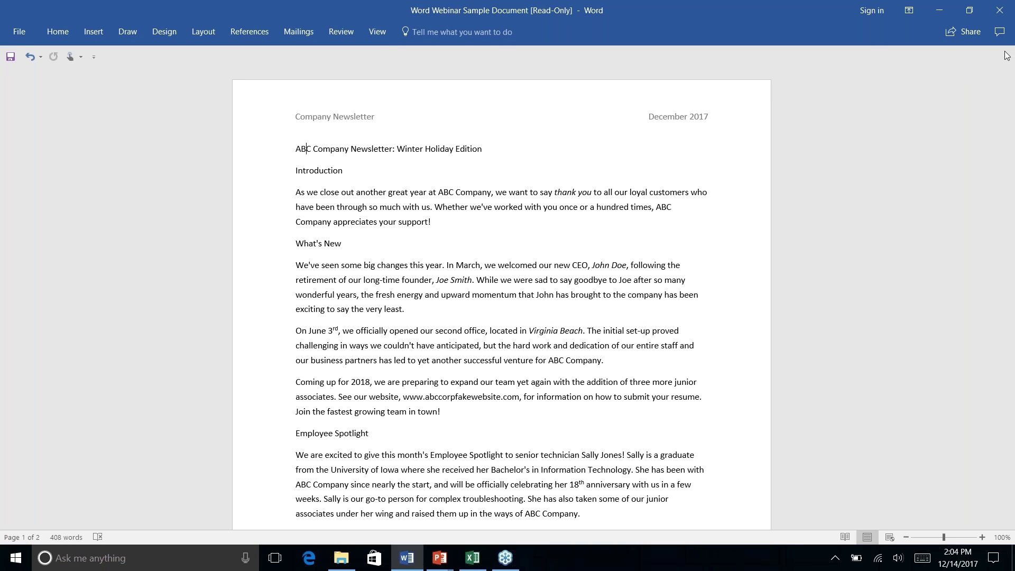
Examine the commands offered under Design, Home, Insert, Draw, Layout and References
left_click(170, 33)
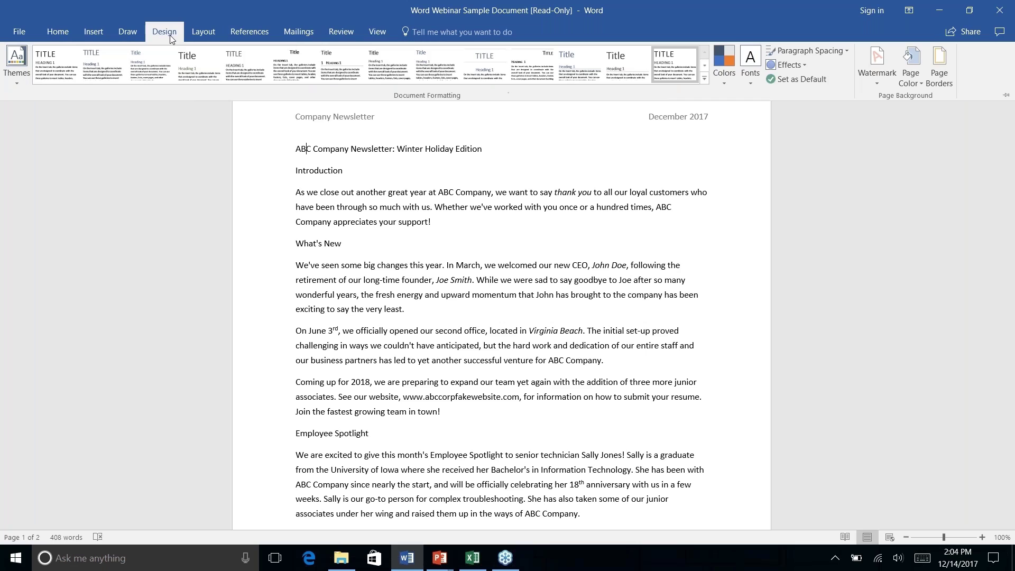
left_click(59, 32)
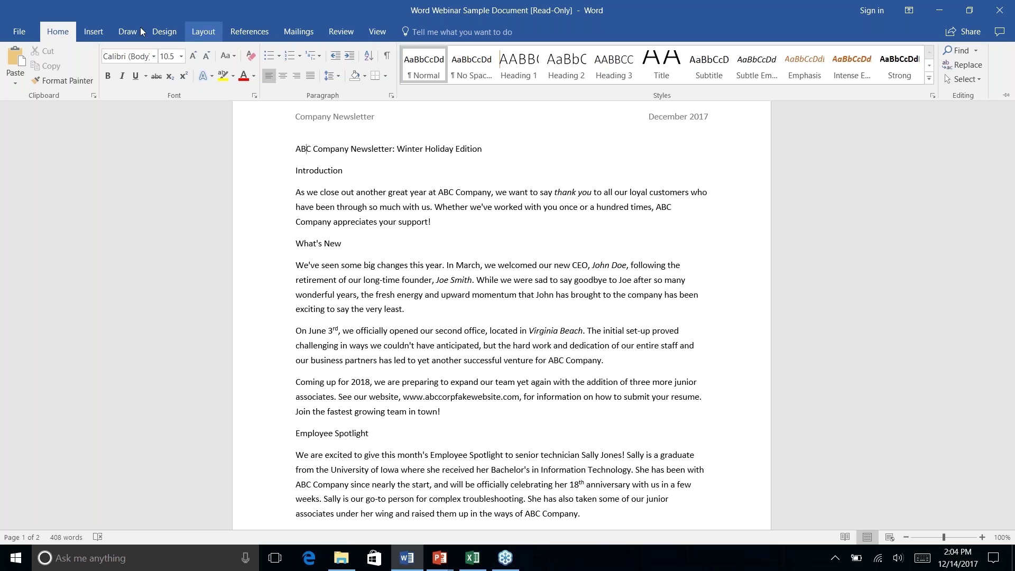
left_click(93, 33)
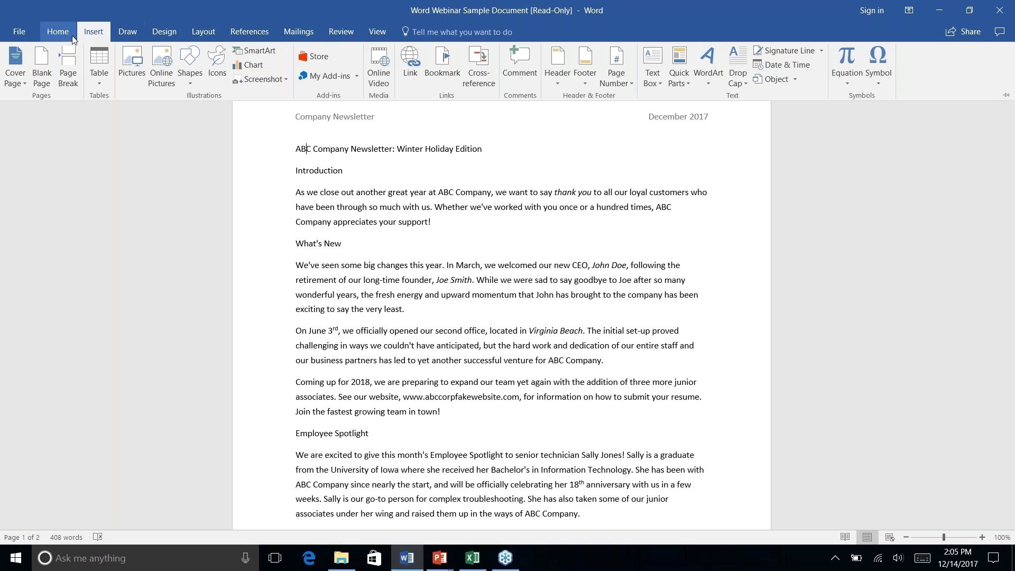
left_click(132, 37)
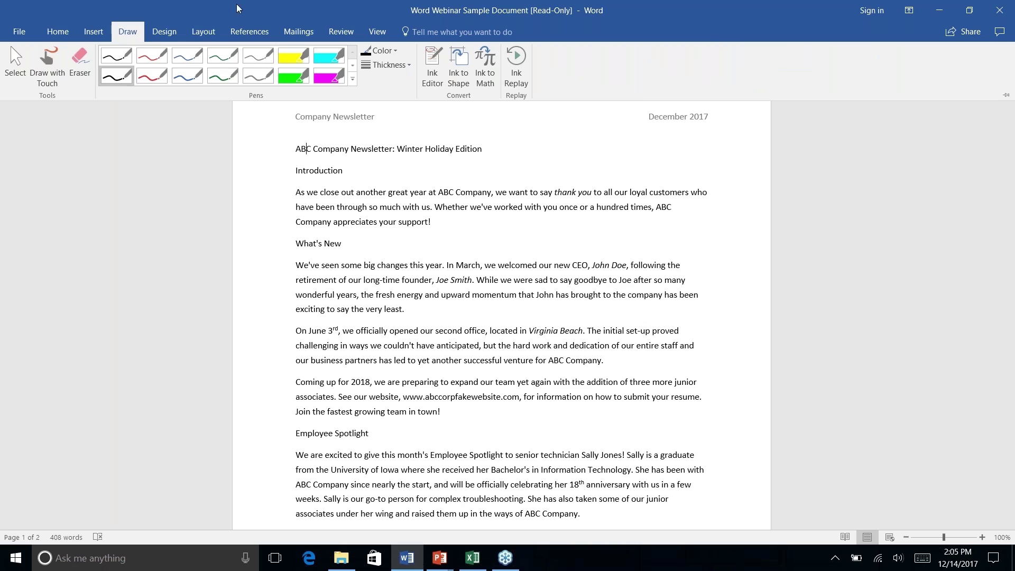
left_click(157, 31)
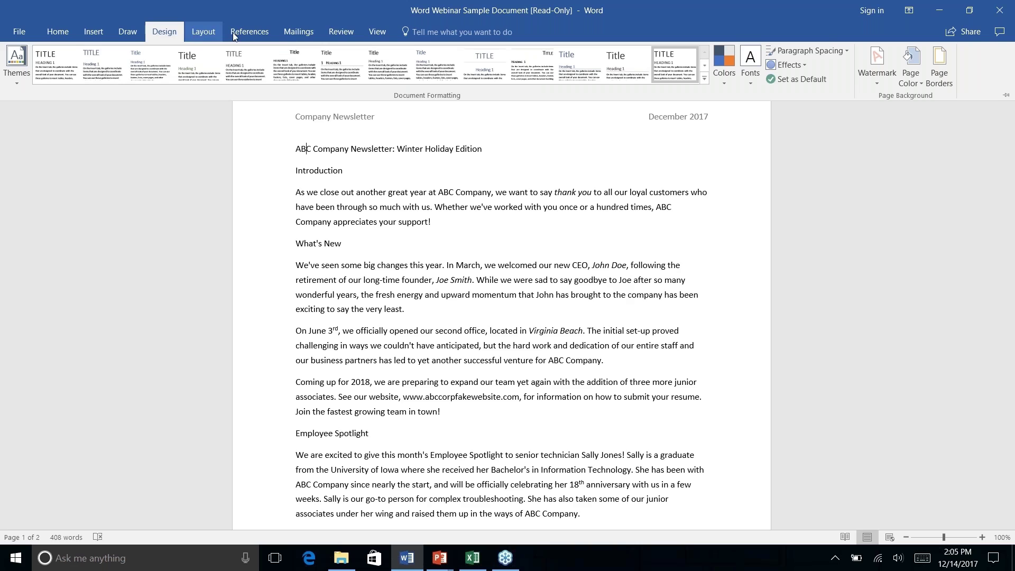
left_click(206, 32)
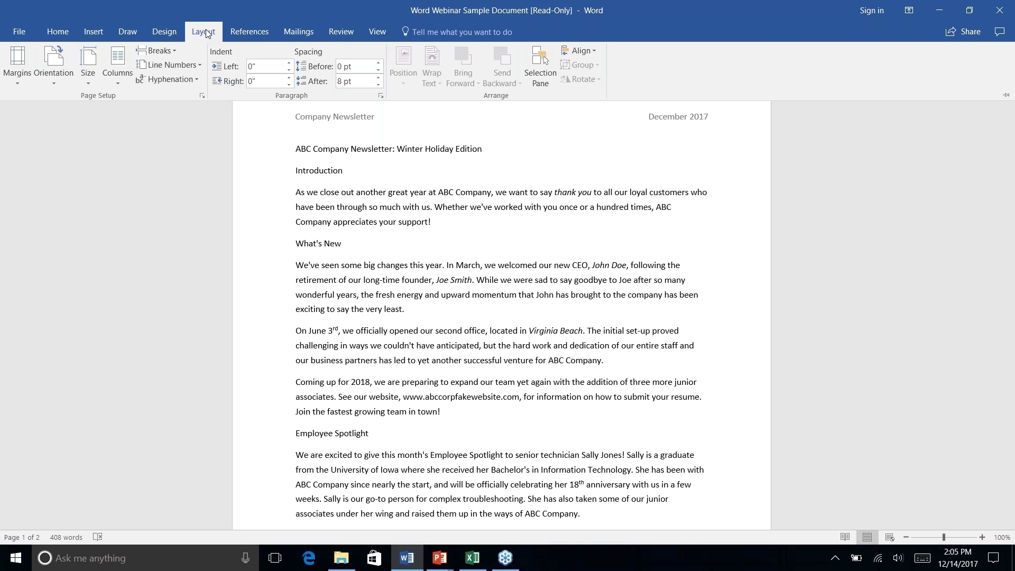
left_click(253, 35)
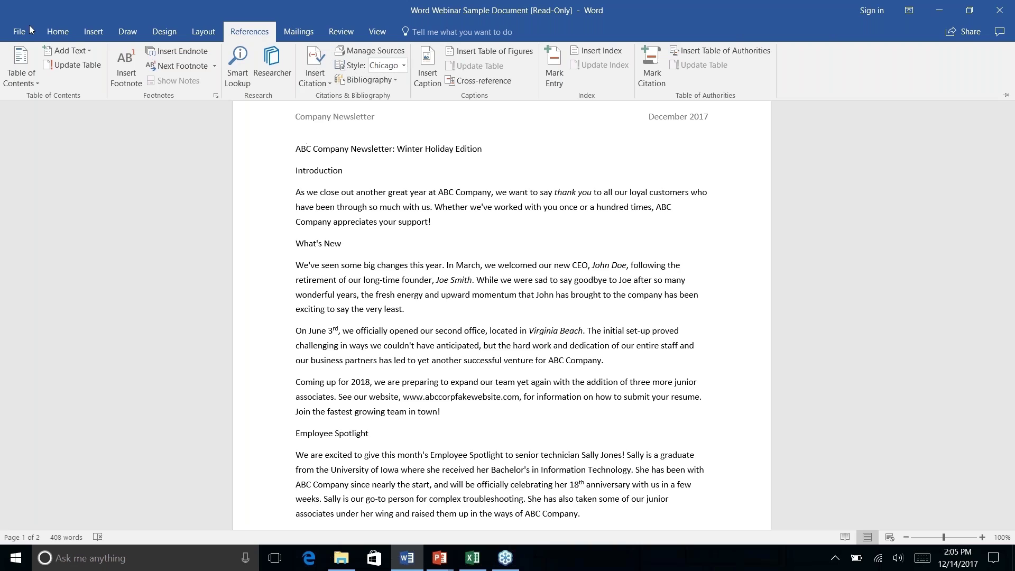
left_click(58, 33)
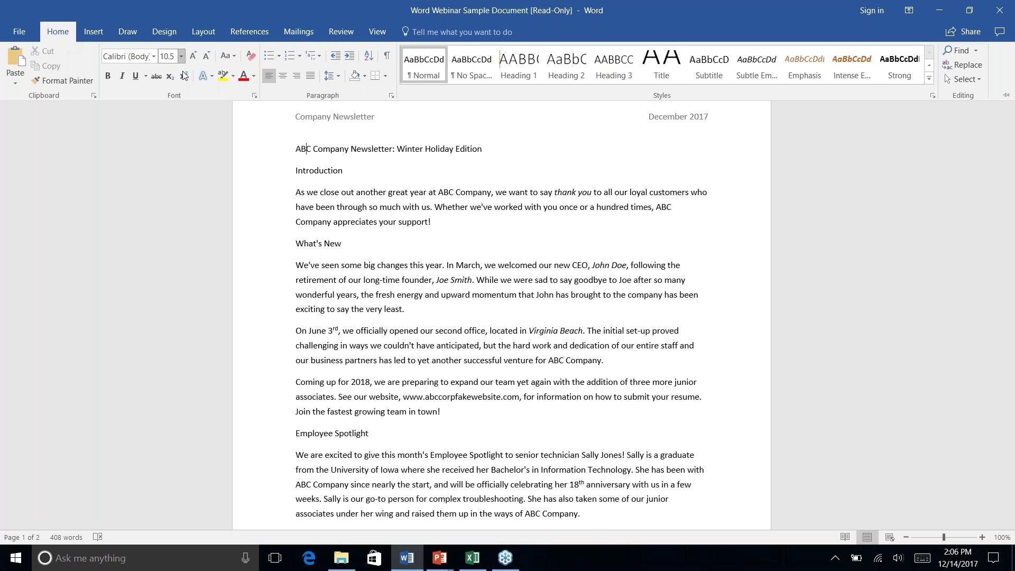
Examine the ribbon customization options, browsing Popular Commands and Commands Not in the Ribbon, and close them without changes
right_click(229, 76)
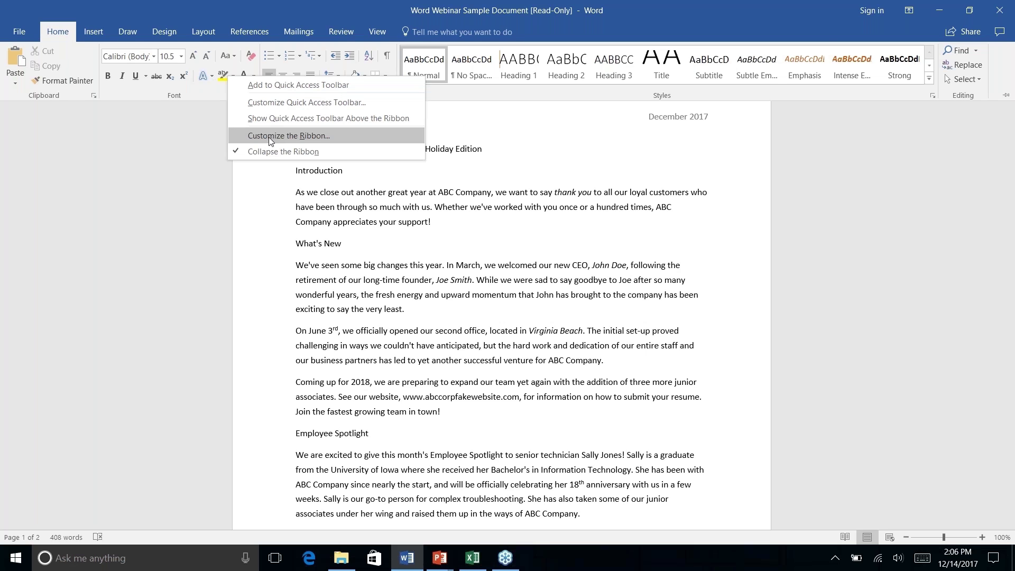
left_click(341, 133)
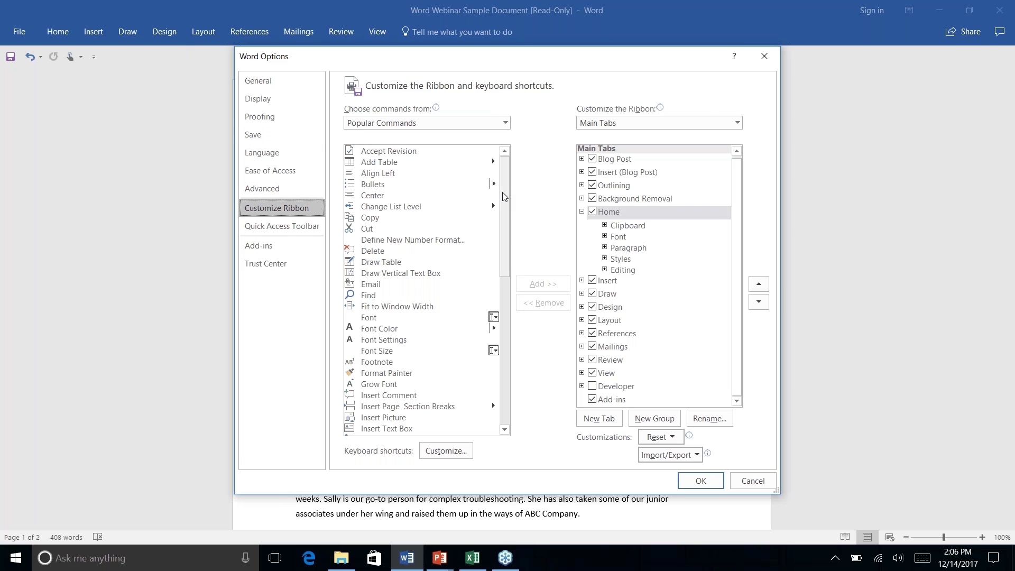
scroll(506, 196, "down", 11)
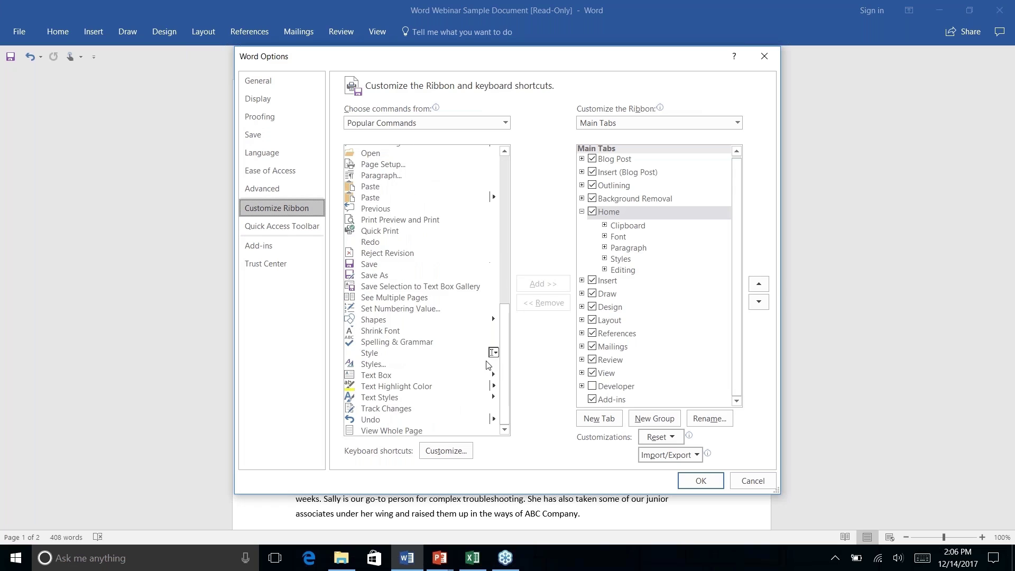
left_click(504, 123)
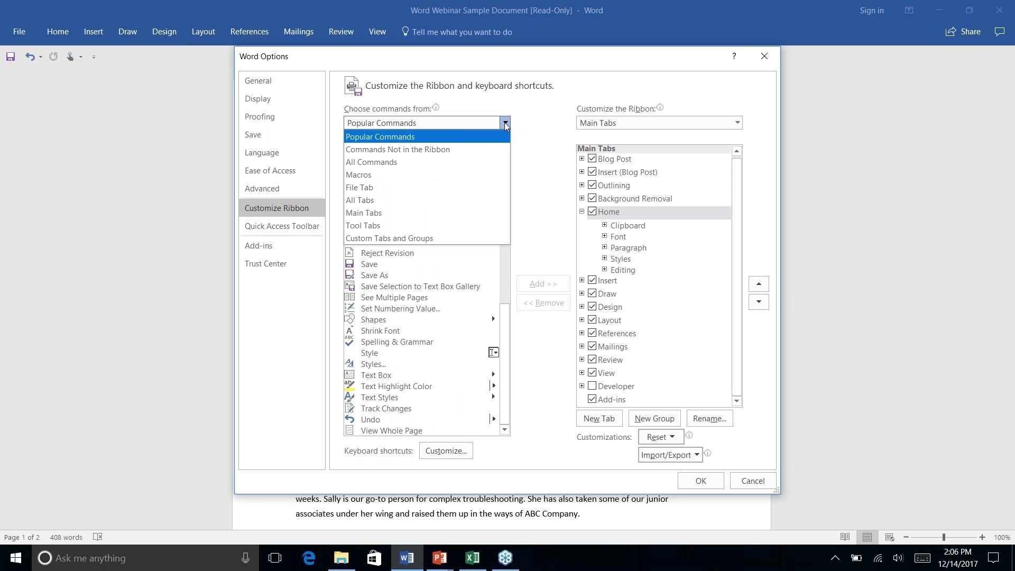
left_click(436, 150)
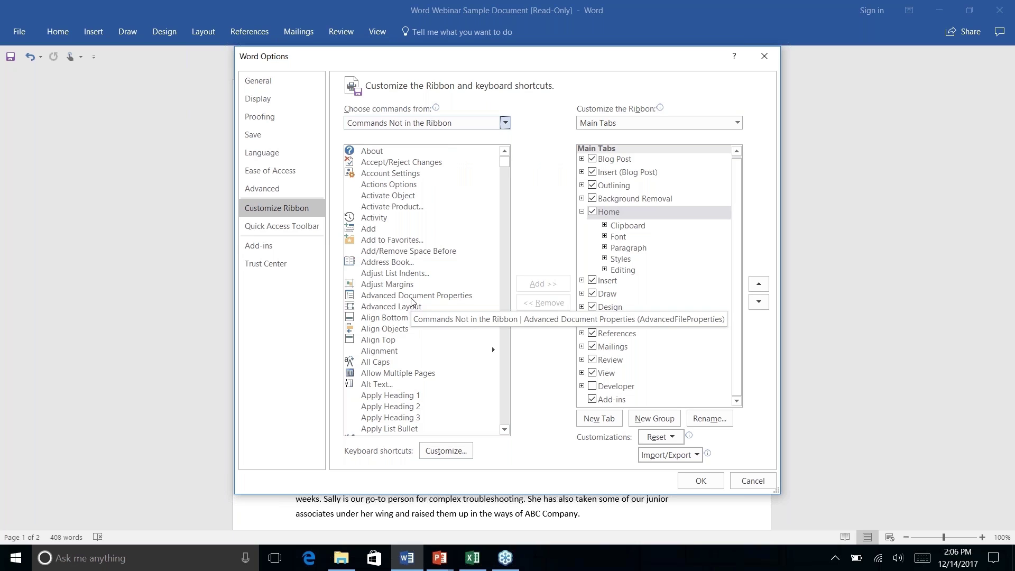
mouse_move(439, 125)
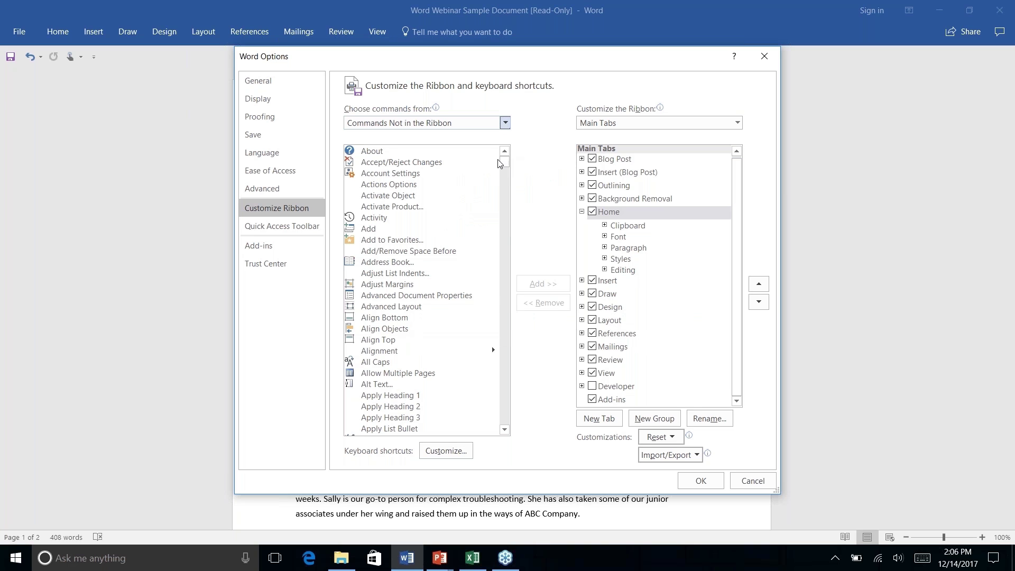
left_click_drag(504, 166, 501, 276)
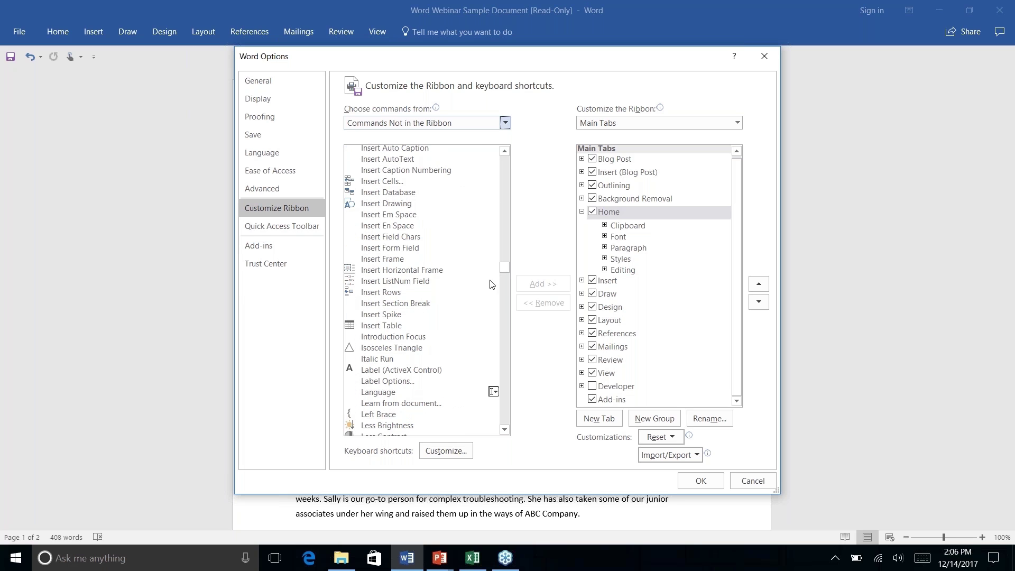
scroll(435, 300, "down", 3)
scroll(433, 299, "up", 20)
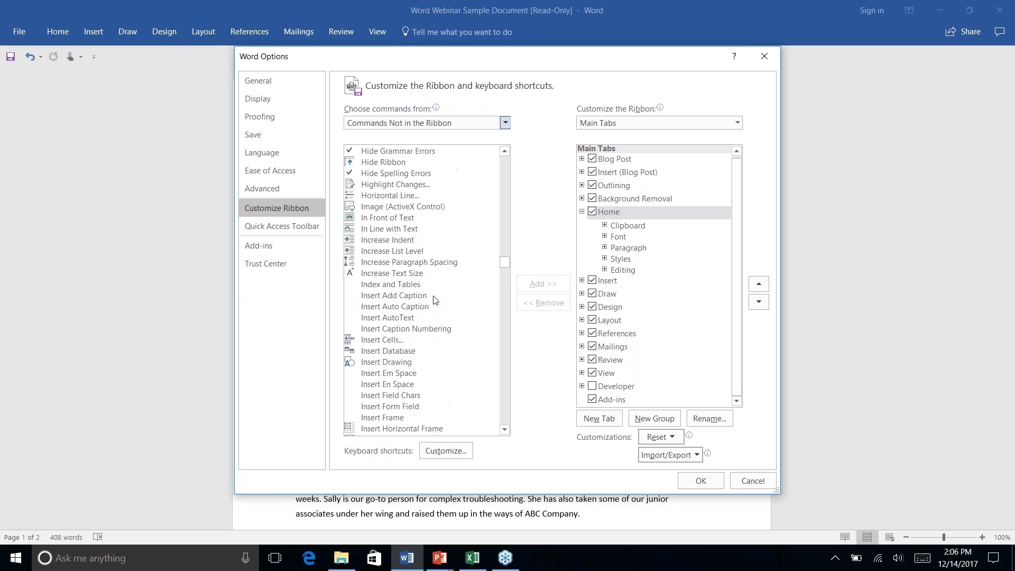
scroll(434, 300, "up", 5)
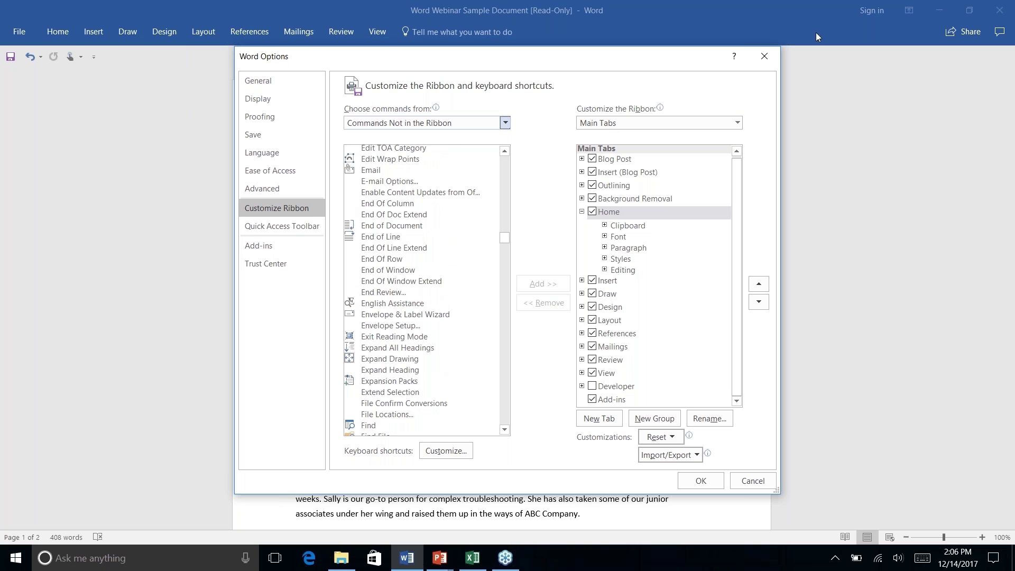
left_click(764, 56)
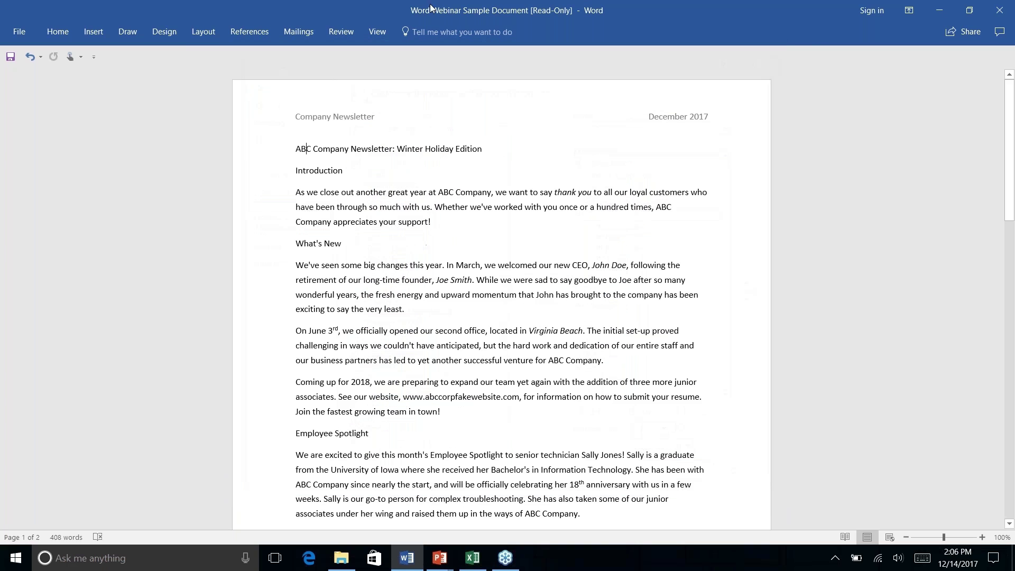
Search the Tell Me feature for "add link", open Add a Hyperlink from the suggestions and dismiss the Insert Hyperlink dialog
left_click(434, 32)
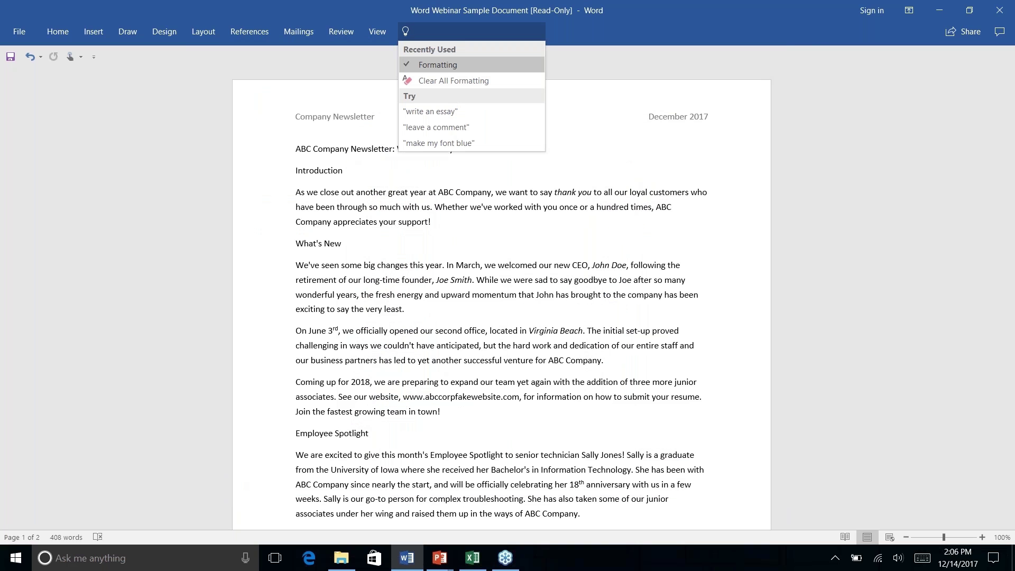
left_click(471, 17)
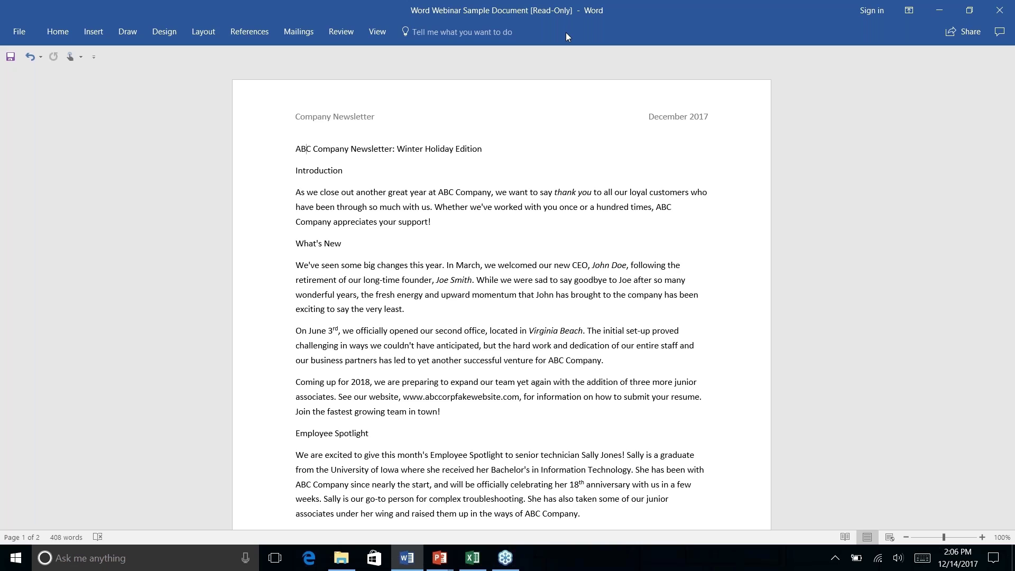
left_click(475, 34)
left_click(594, 26)
left_click(515, 30)
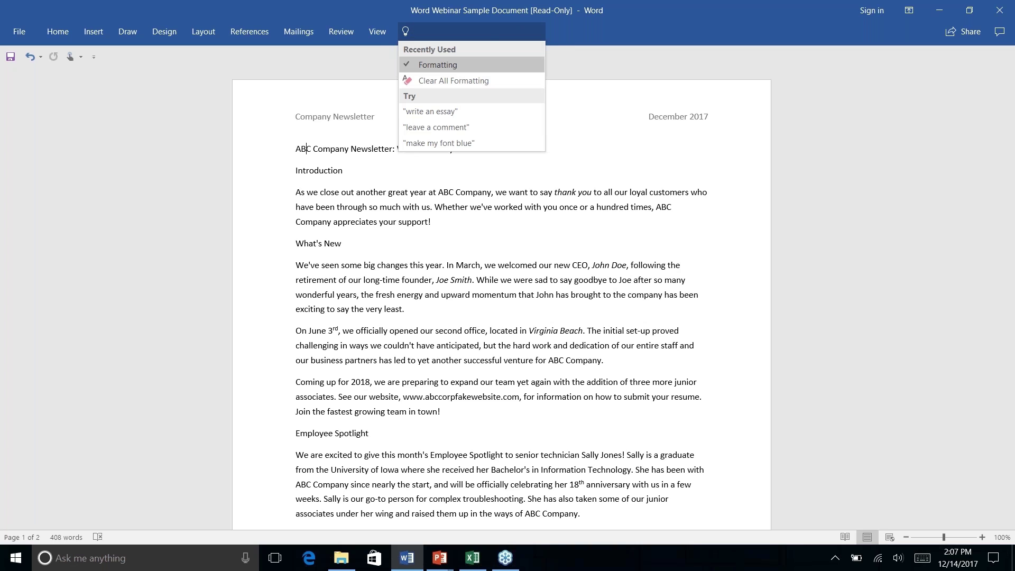
type("add link")
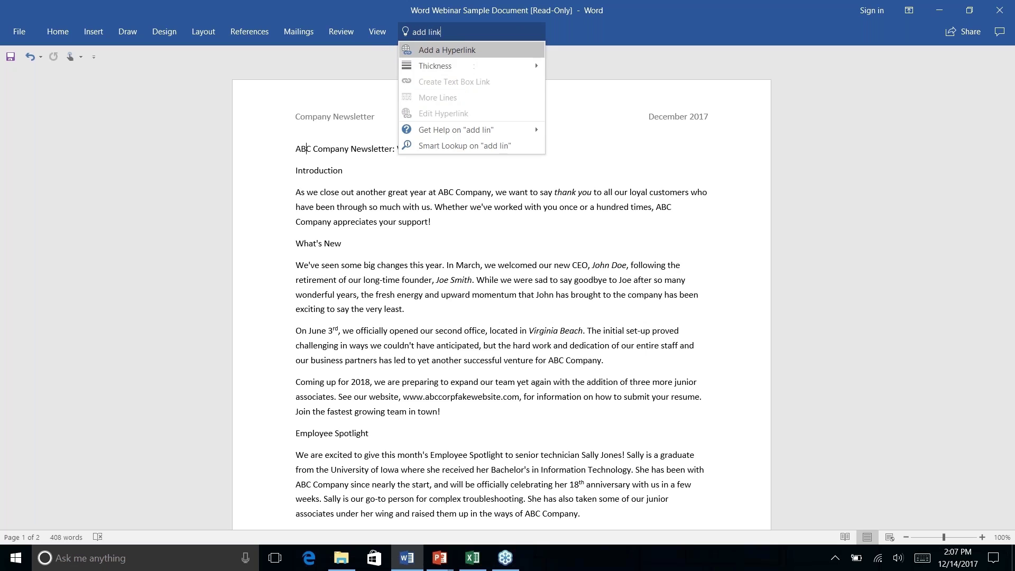
left_click(499, 50)
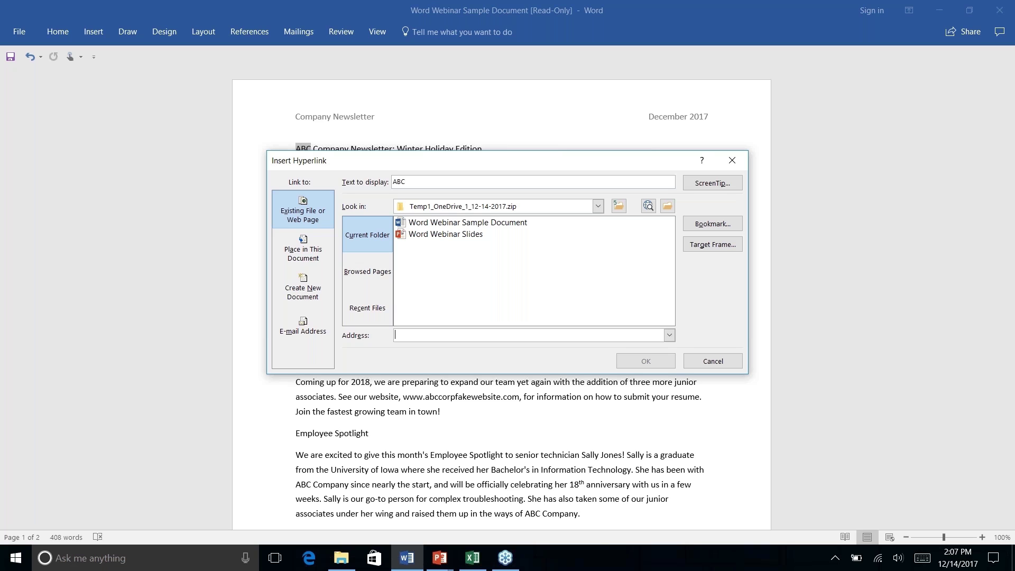
left_click(731, 161)
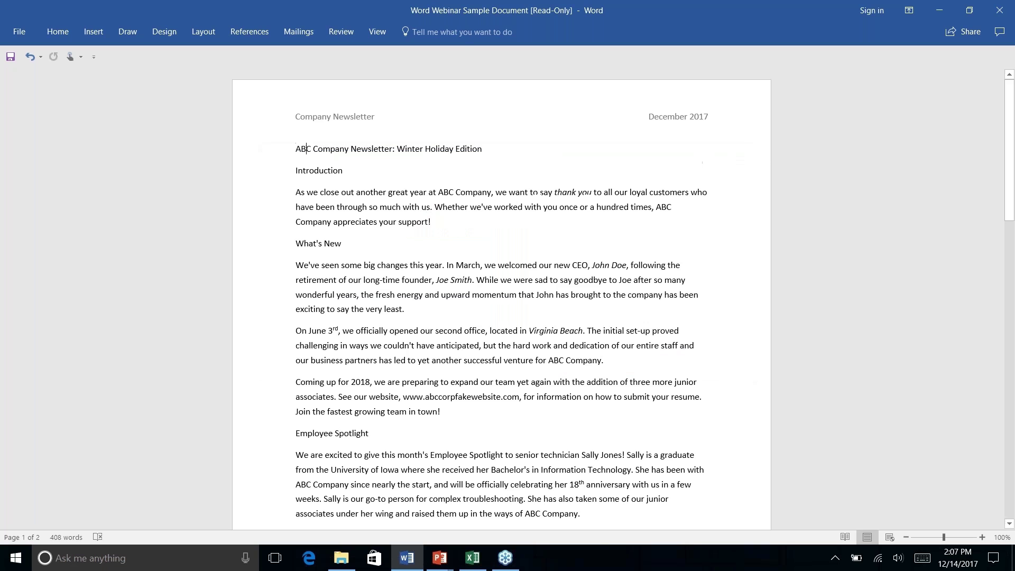
Leave the Tell Me search and display the Home formatting commands
left_click(463, 36)
left_click(712, 59)
left_click(56, 38)
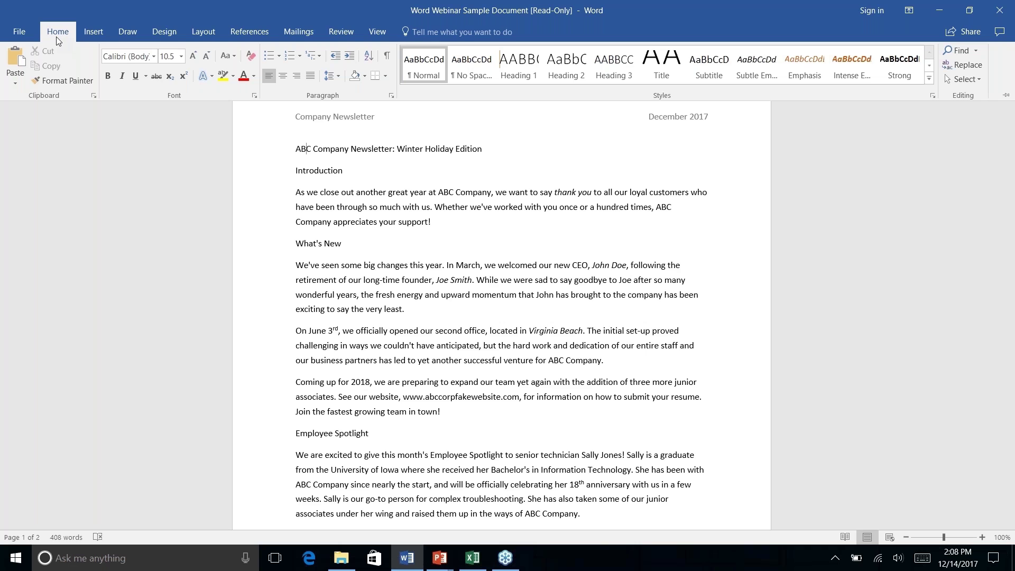
Switch to the PowerPoint slide show and return to the Word newsletter document
key("alt+Tab")
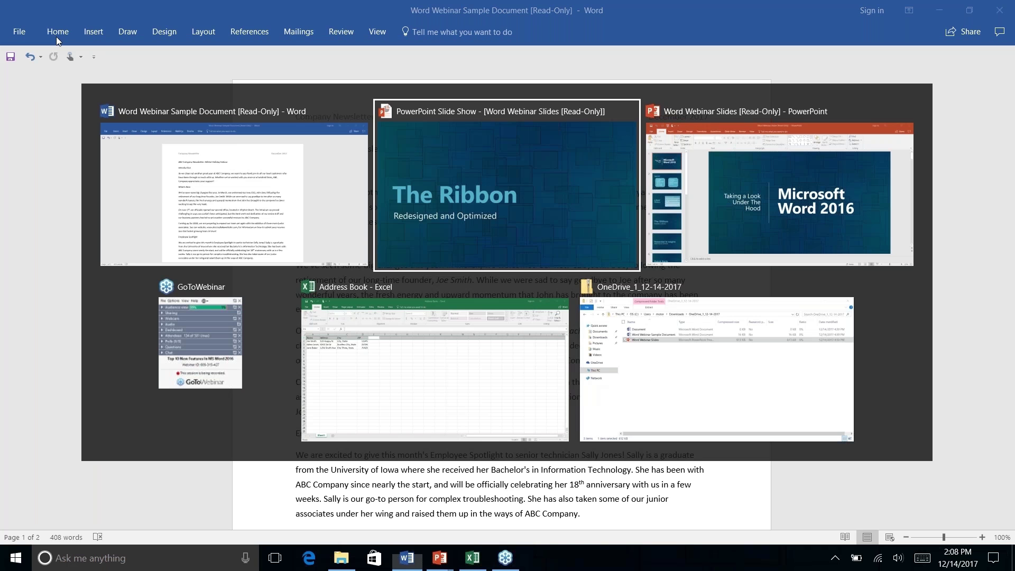
key("Right")
key("alt+Tab")
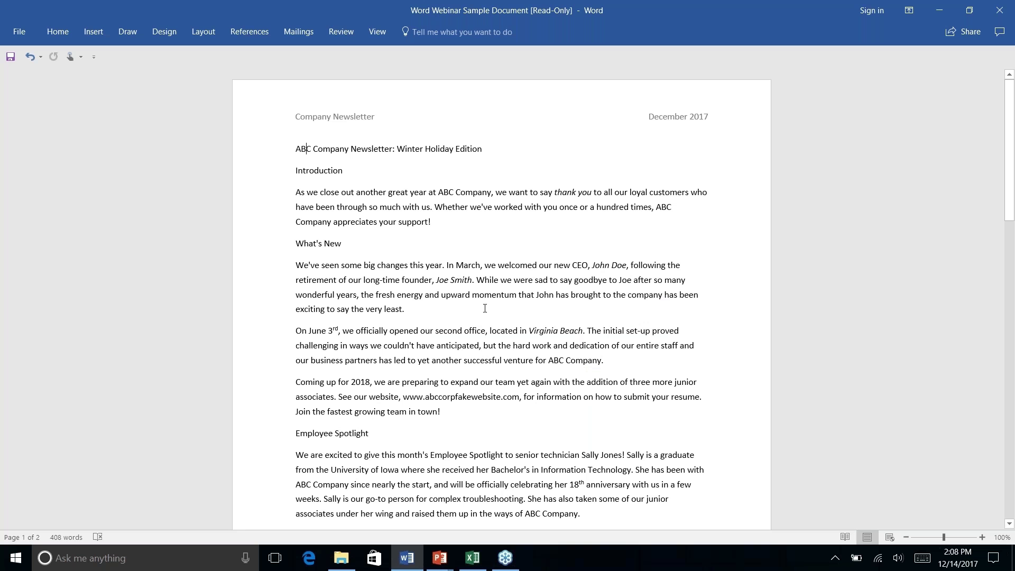
Look through the newsletter's sections and locate the History Lesson sentence about Windows 3.0
scroll(474, 345, "down", 15)
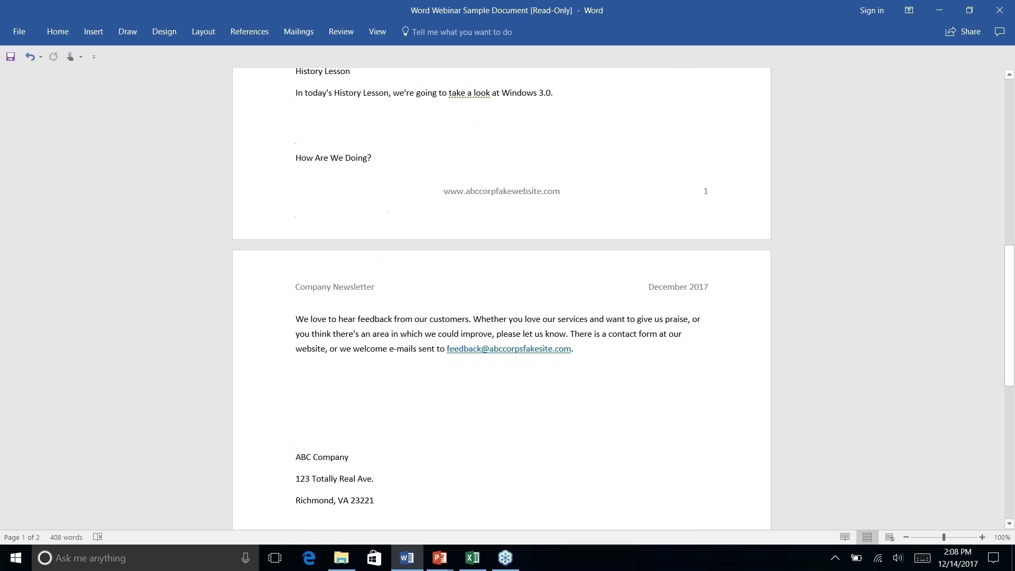
scroll(501, 299, "up", 15)
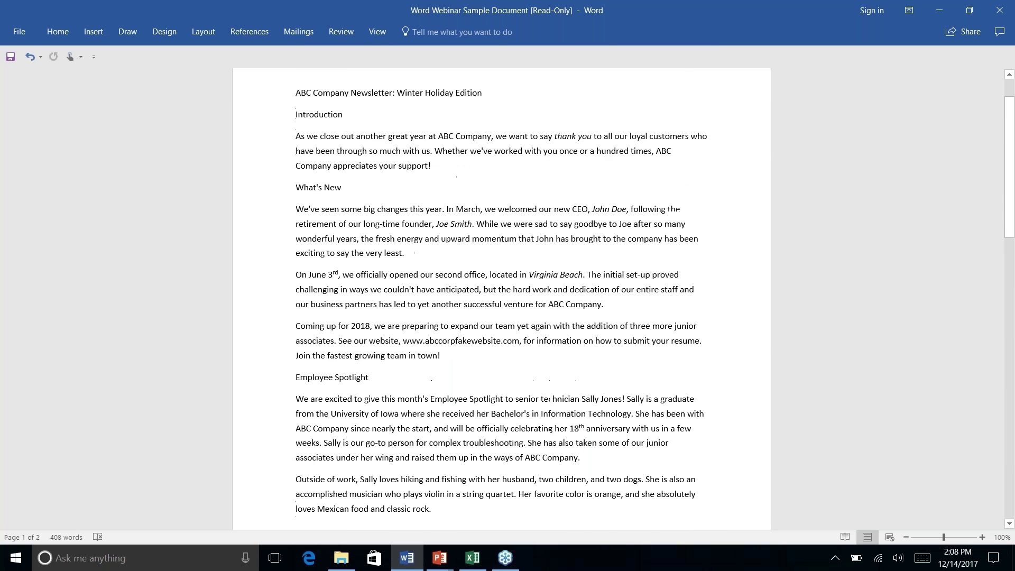
scroll(305, 148, "down", 1)
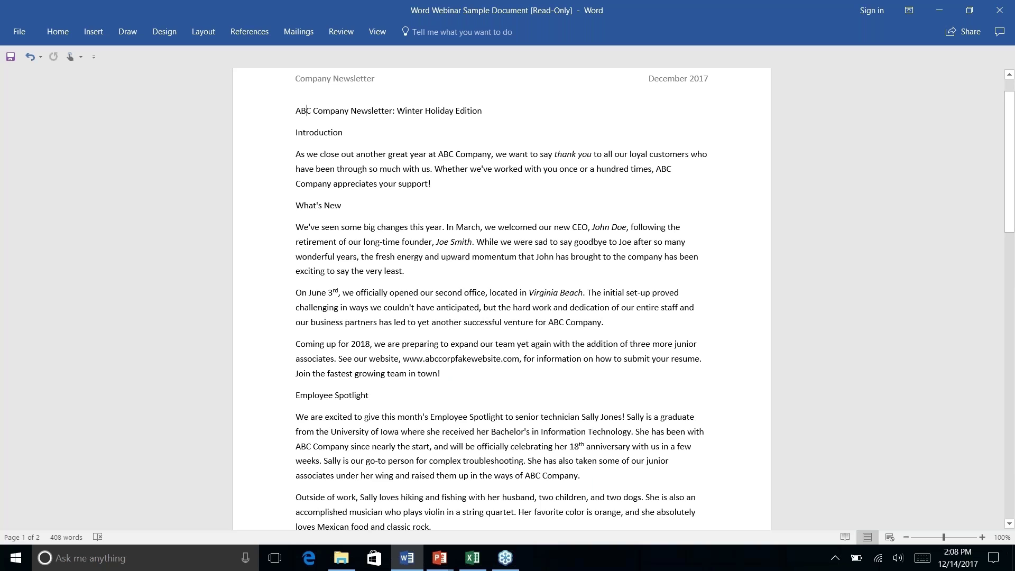
scroll(501, 348, "down", 8)
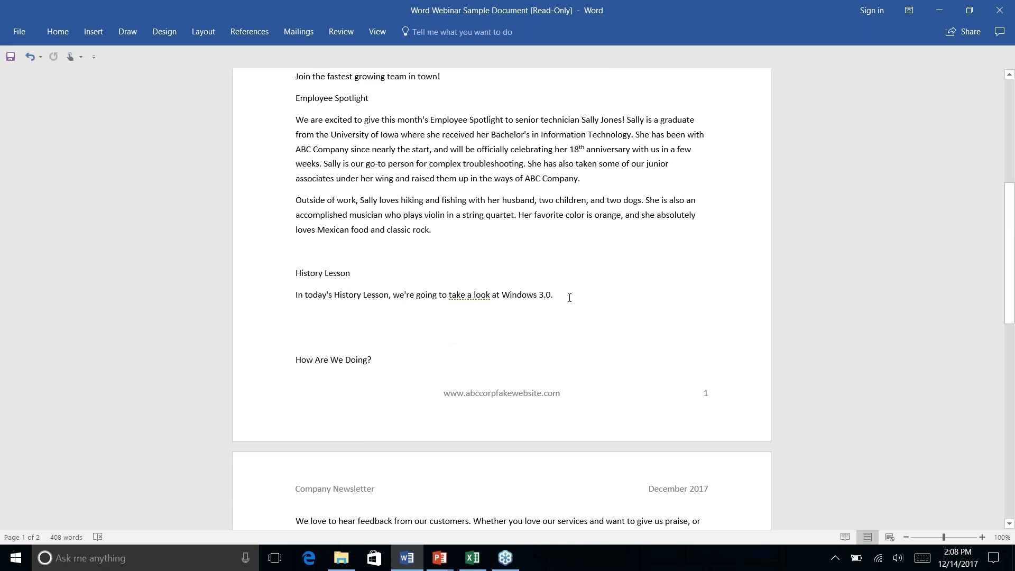
left_click(566, 299)
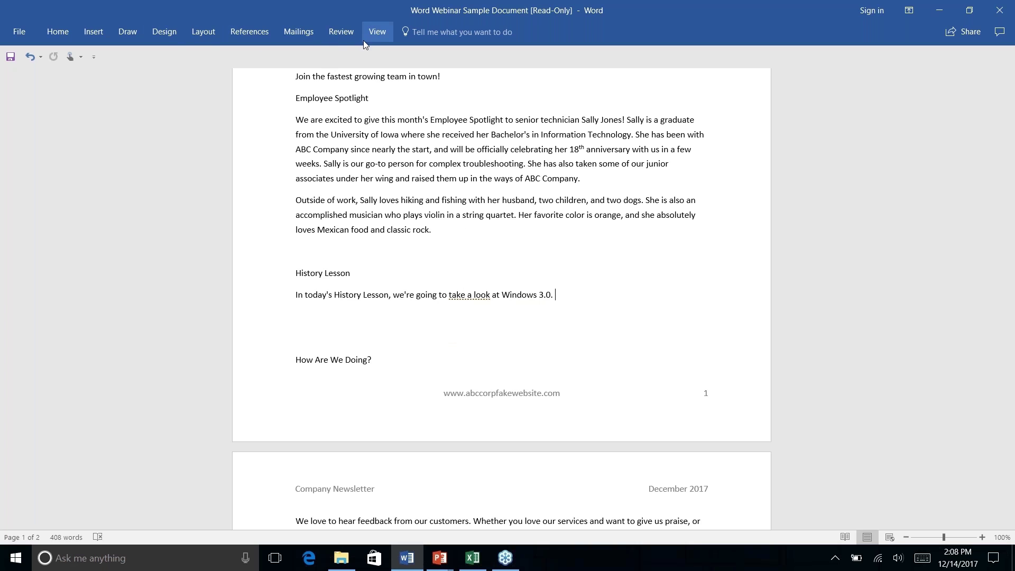
scroll(578, 315, "down", 7)
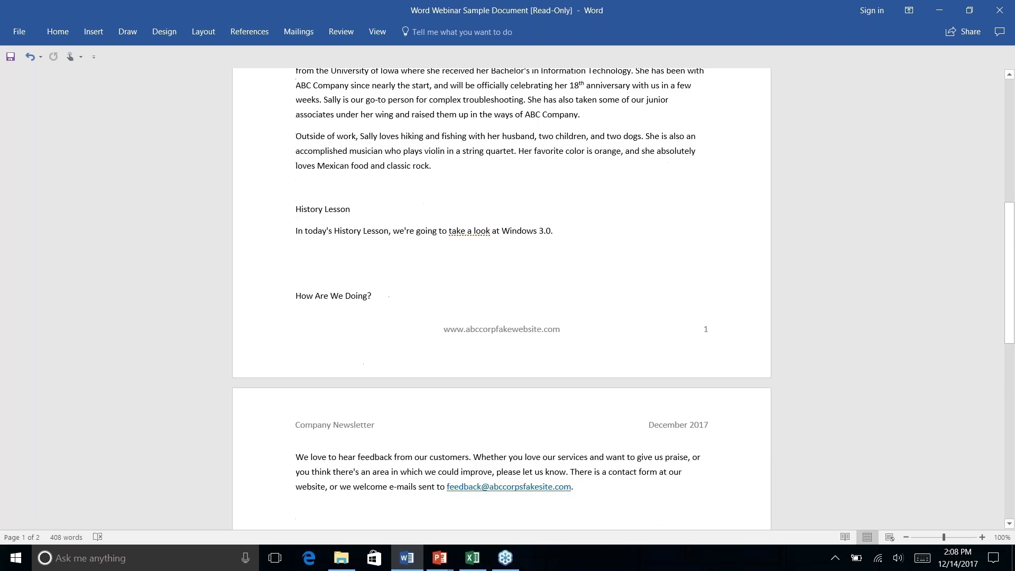
scroll(577, 315, "up", 9)
scroll(502, 299, "up", 7)
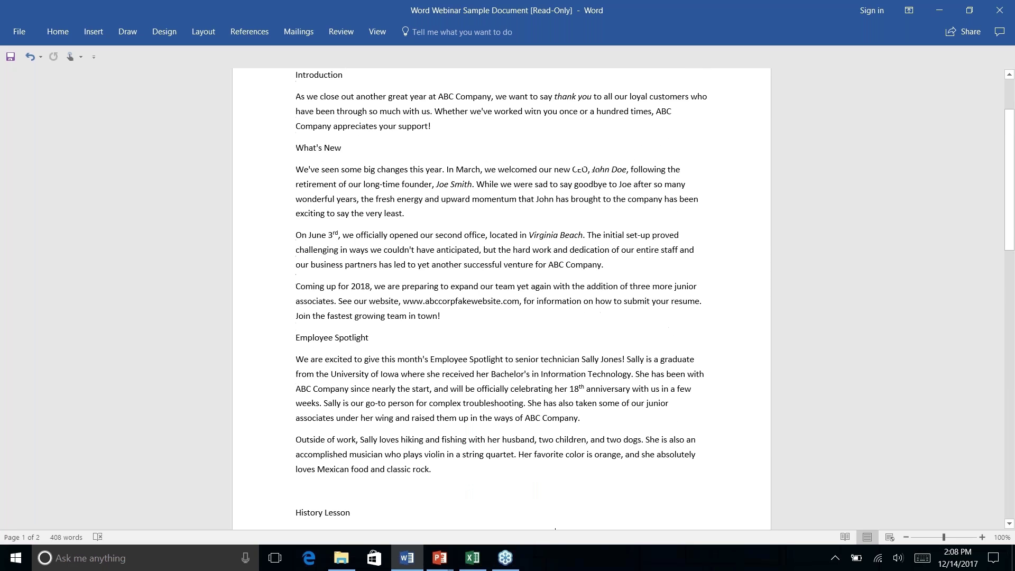
scroll(502, 299, "down", 7)
scroll(502, 298, "down", 2)
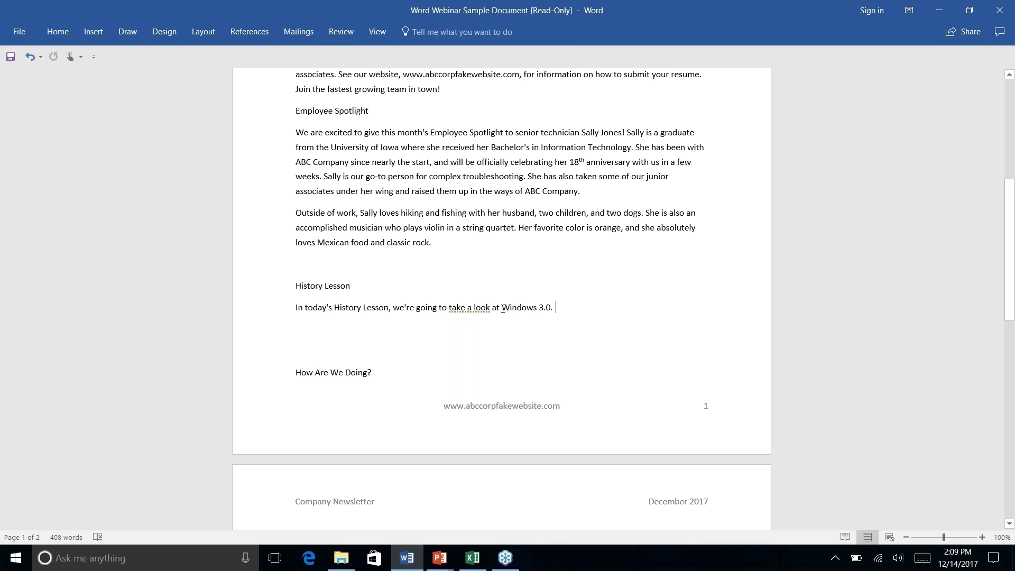
Run Smart Lookup on the words "Windows 3.0." in the History Lesson sentence
left_click_drag(502, 308, 555, 306)
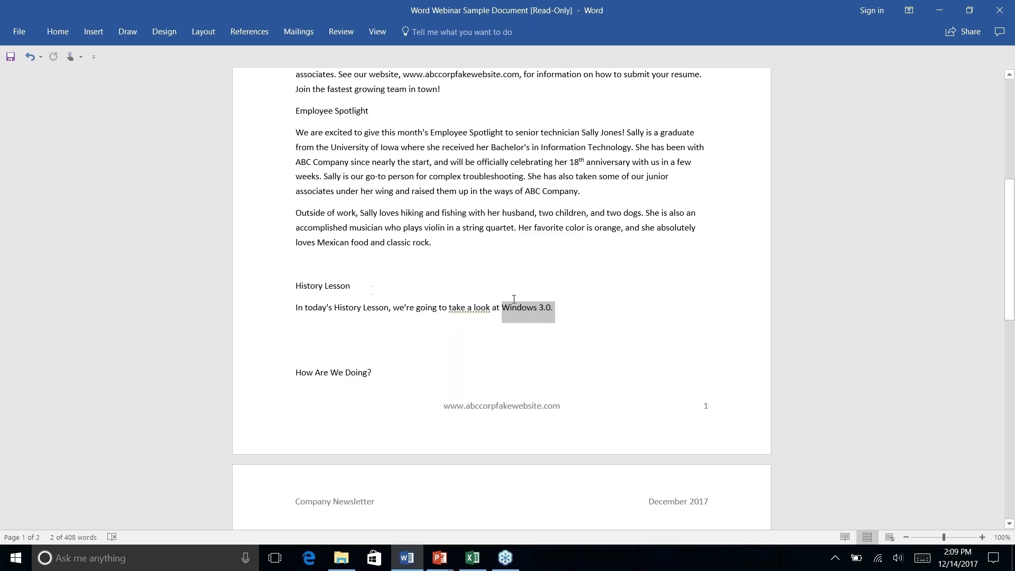
right_click(552, 309)
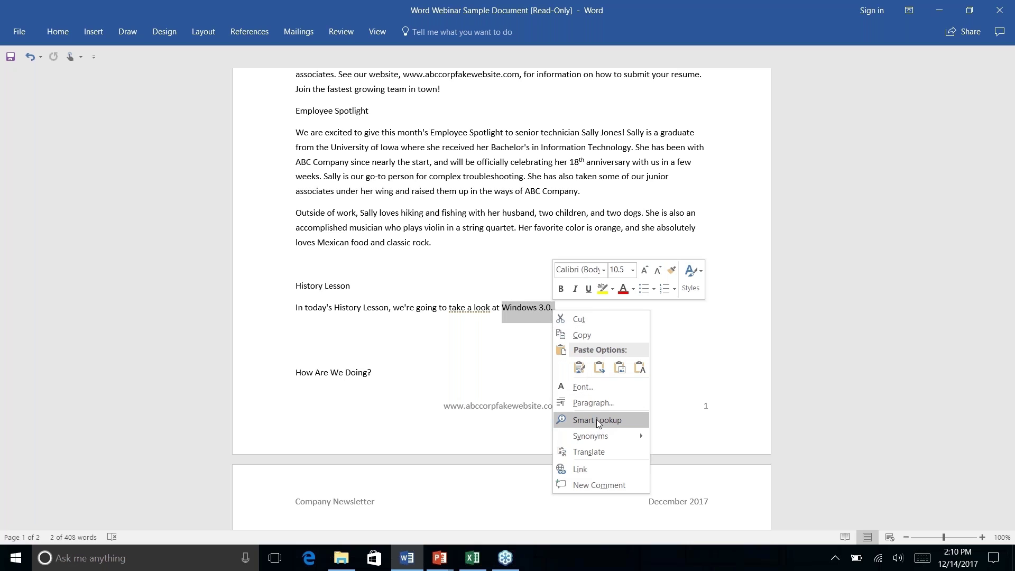
left_click(581, 420)
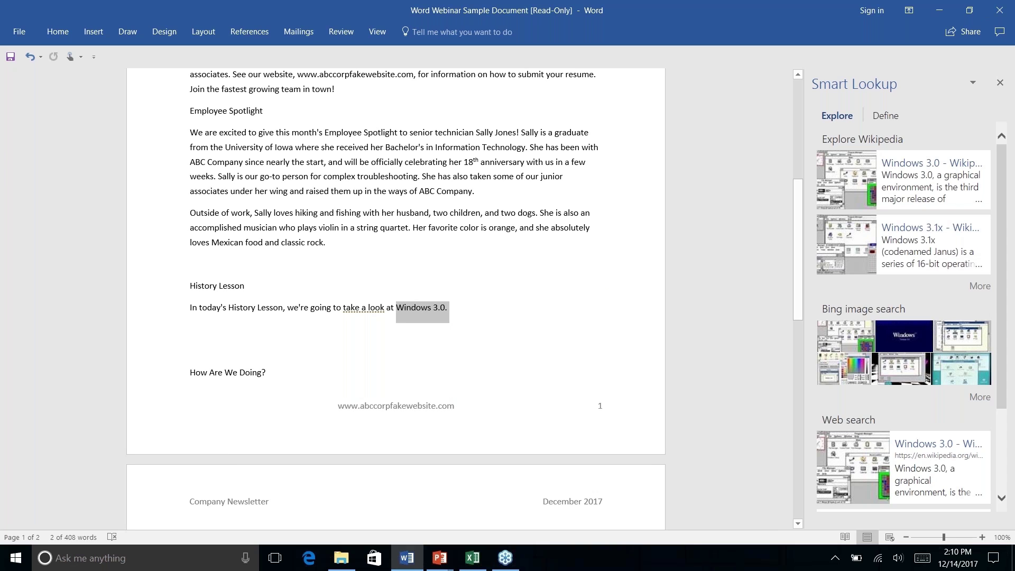
Examine the Smart Lookup Explore results, covering the Wikipedia, Bing image search and web search sections
left_click(900, 297)
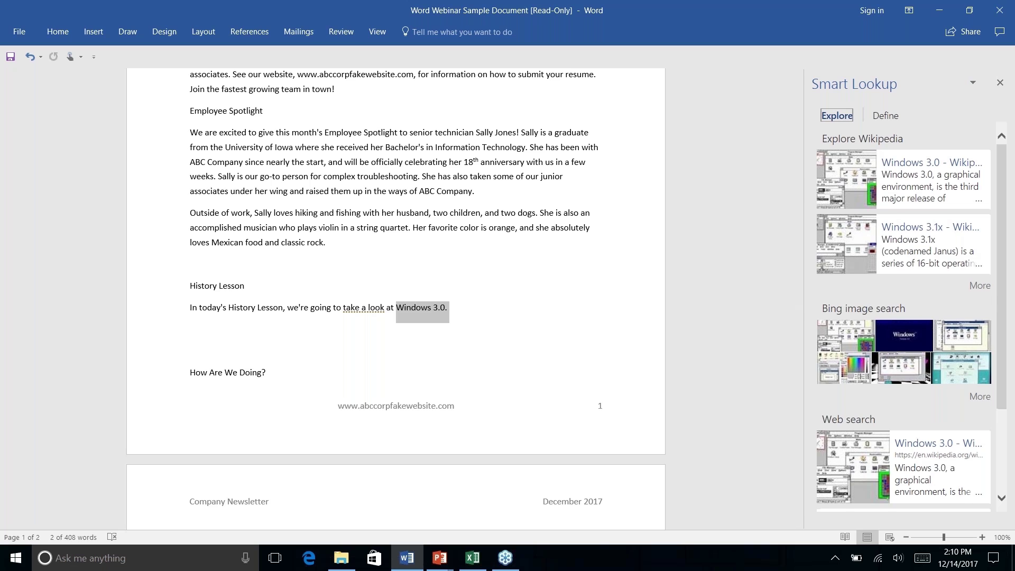
scroll(904, 317, "down", 3)
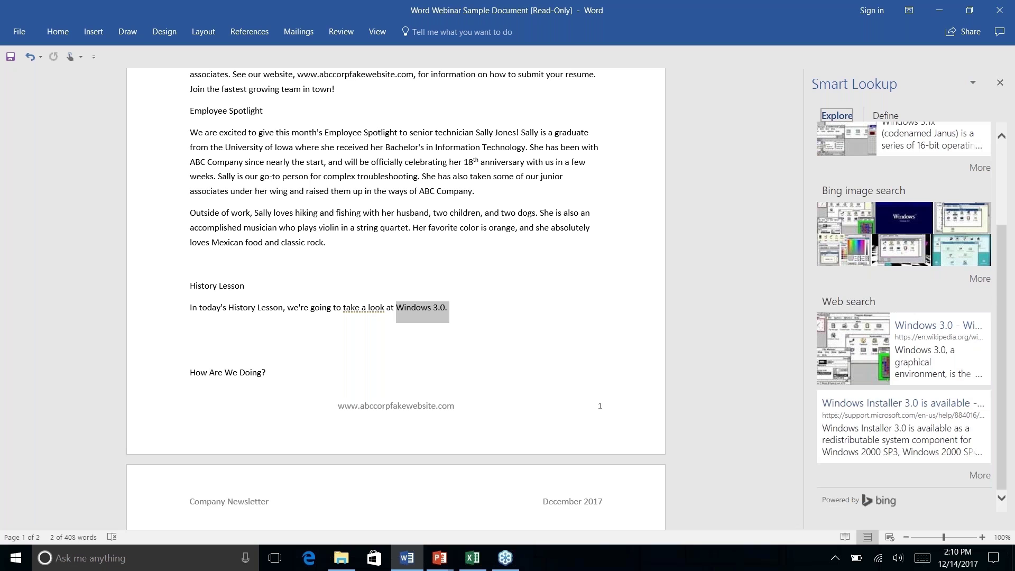
scroll(931, 234, "up", 3)
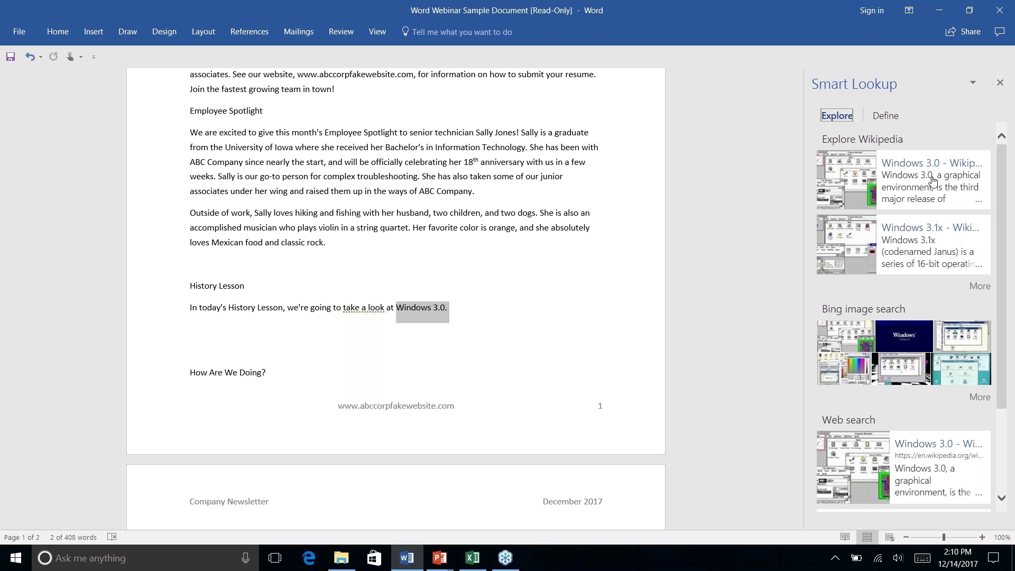
scroll(922, 248, "down", 1)
scroll(904, 317, "down", 3)
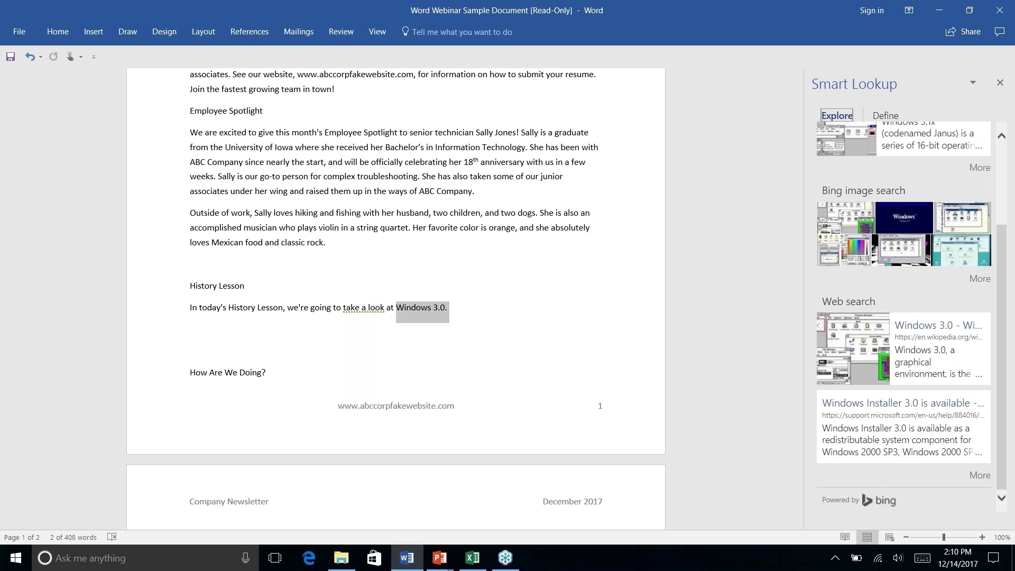
scroll(904, 318, "up", 4)
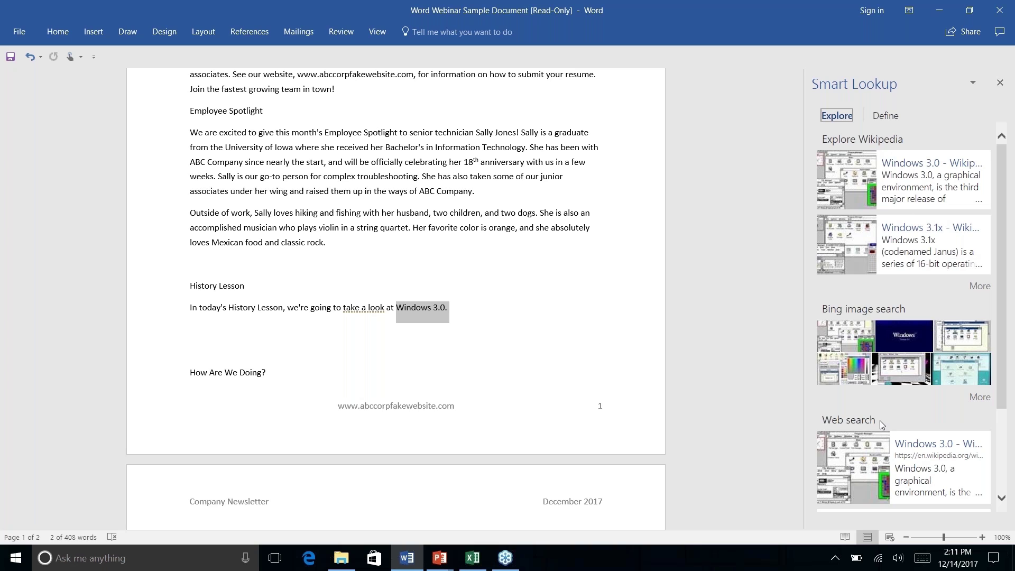
scroll(882, 425, "down", 3)
scroll(882, 424, "up", 3)
View the Windows 3.0 Wikipedia article from the lookup results, and close both the article and Smart Lookup
left_click(920, 166)
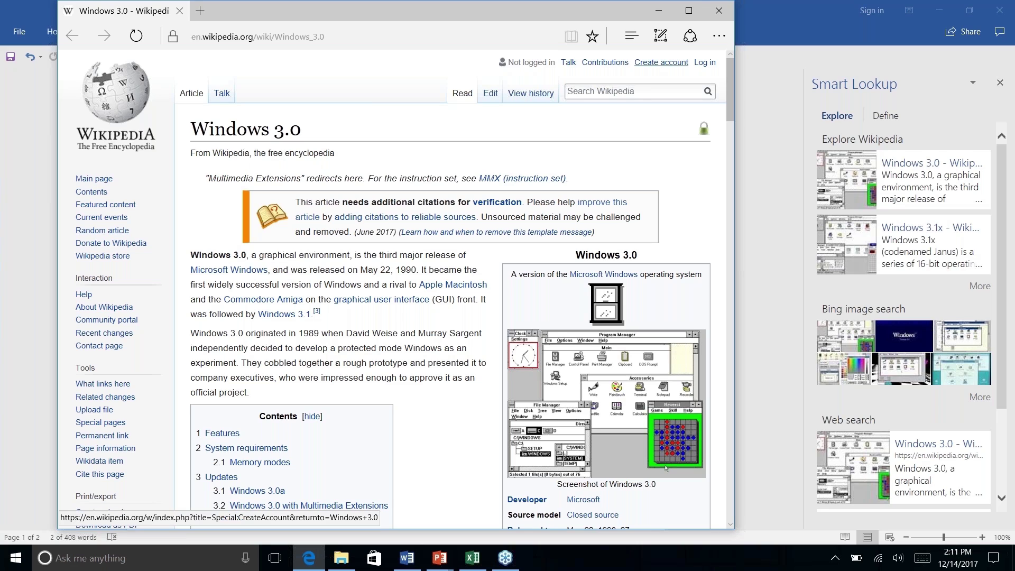
left_click(716, 10)
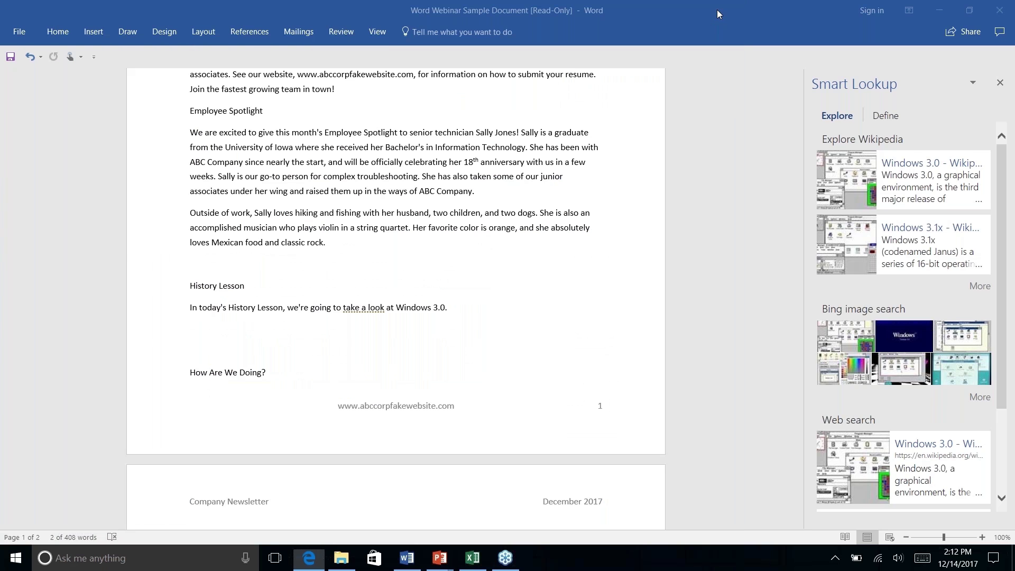
left_click(456, 309)
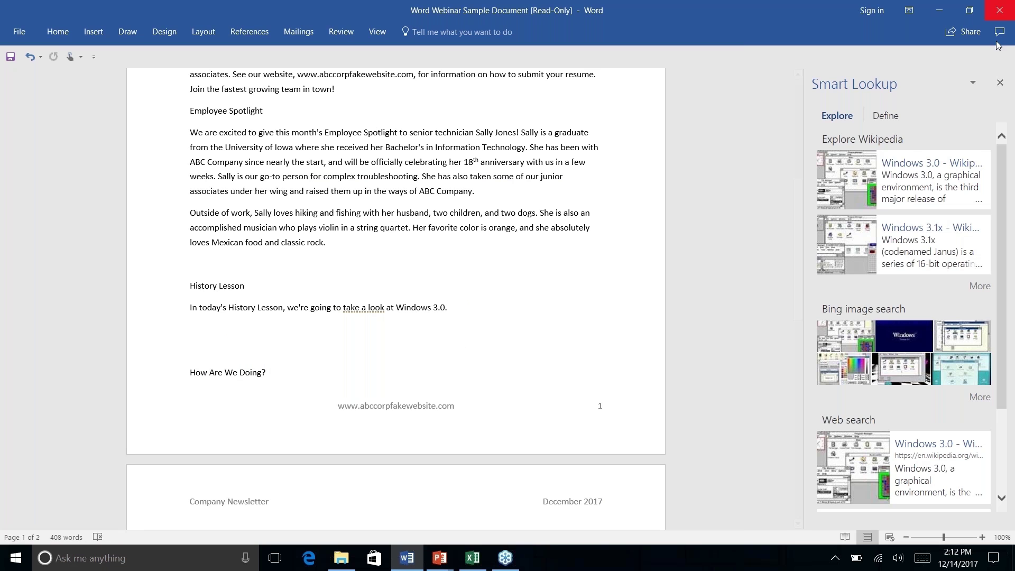
left_click(999, 83)
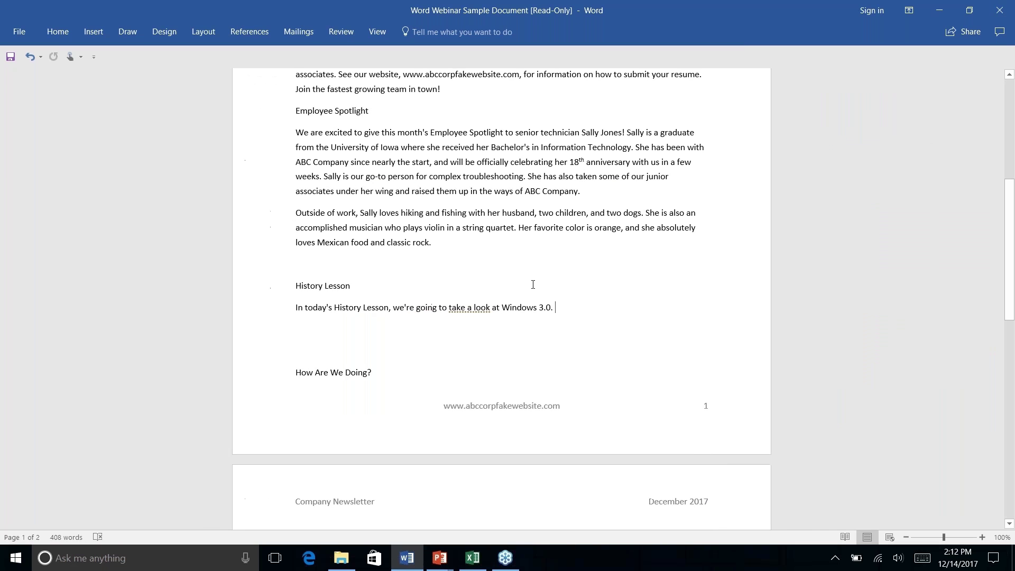
Review the available citation styles among the References commands
left_click(254, 35)
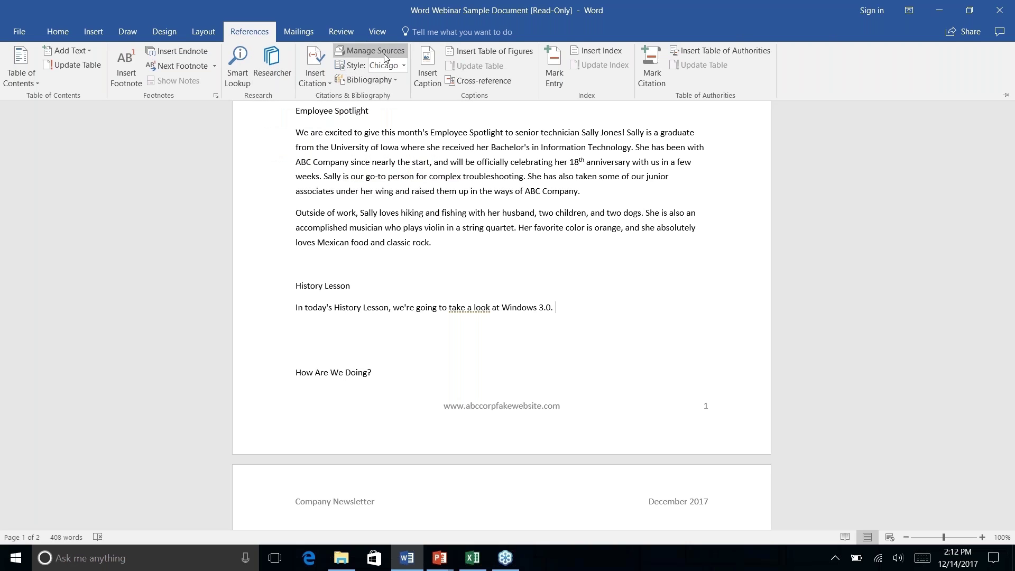
left_click(404, 67)
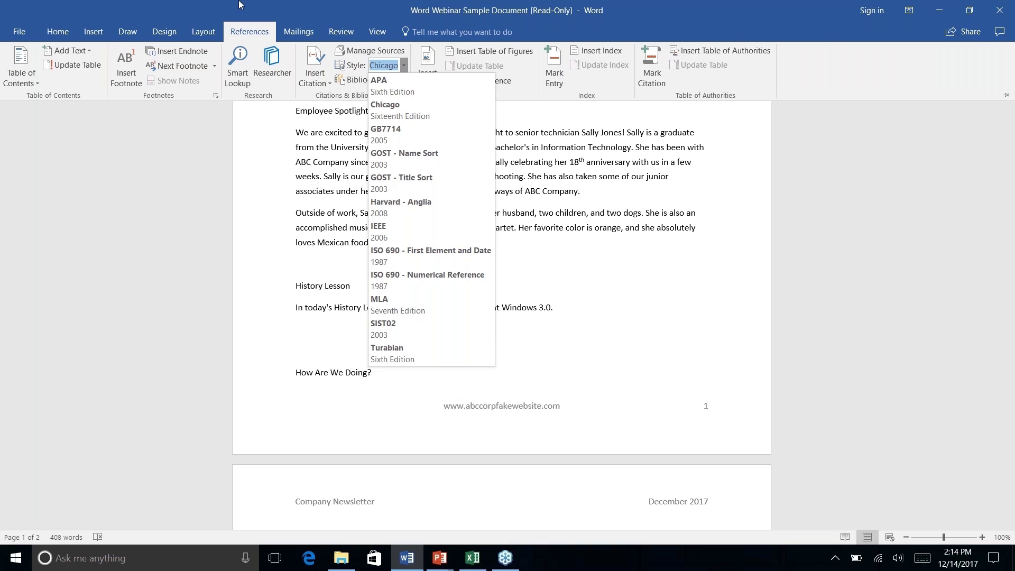
Open Researcher and search its sources for "windows 3.0"
left_click(278, 73)
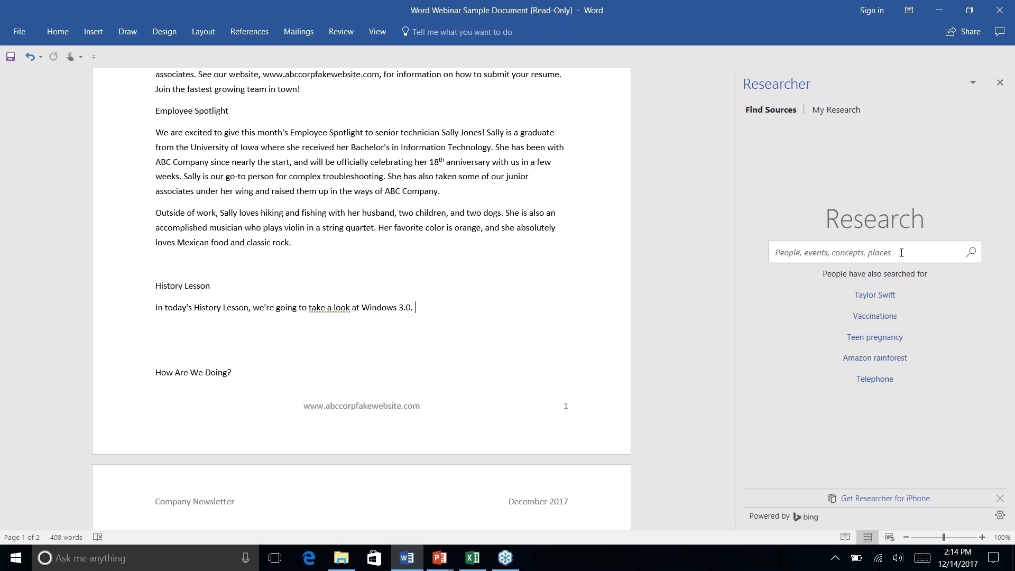
type("windows")
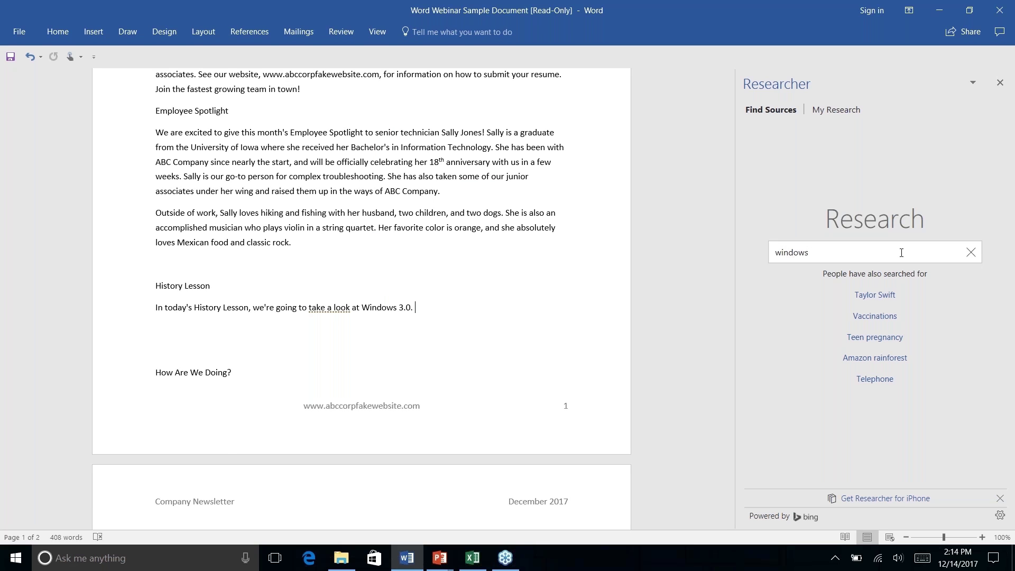
type(" 3.0")
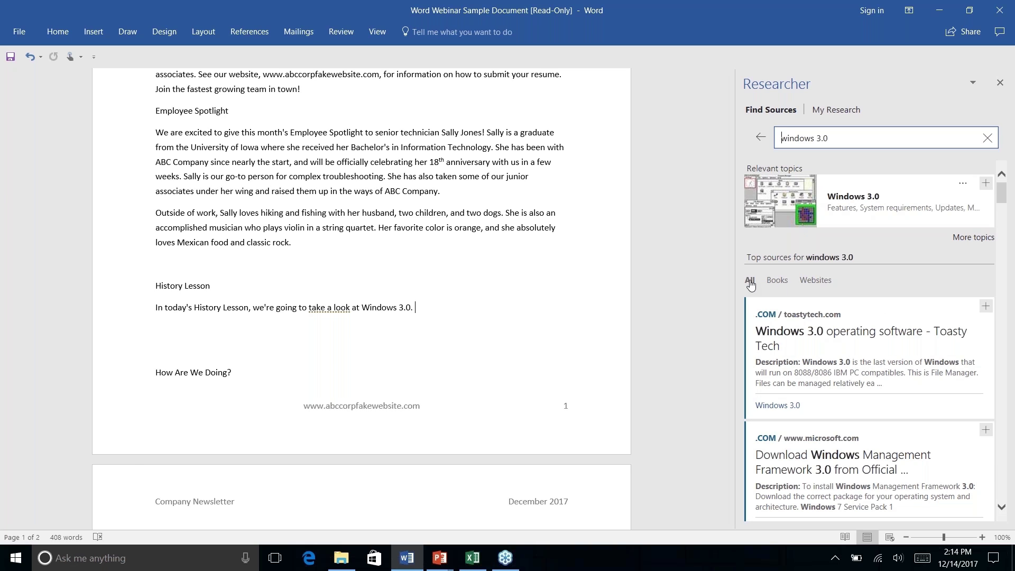
Examine the Researcher sources for windows 3.0, filtering by Books and returning to All
left_click(781, 284)
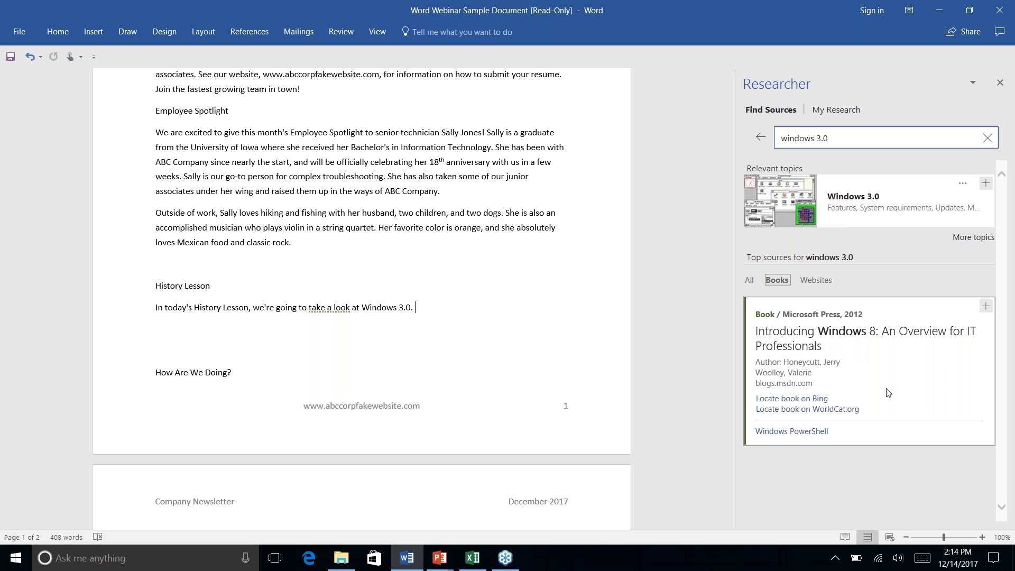
left_click(748, 283)
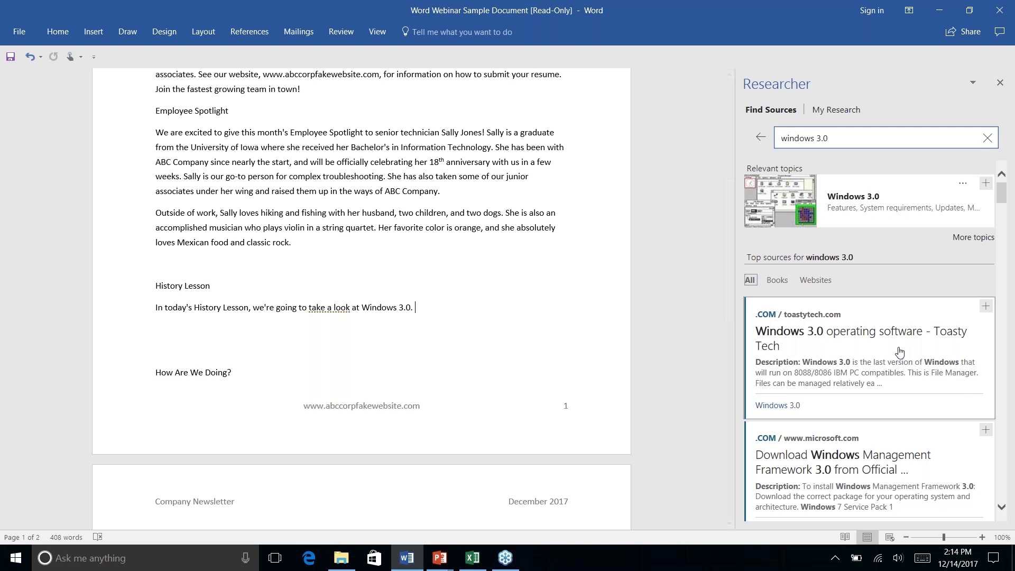
scroll(899, 351, "down", 5)
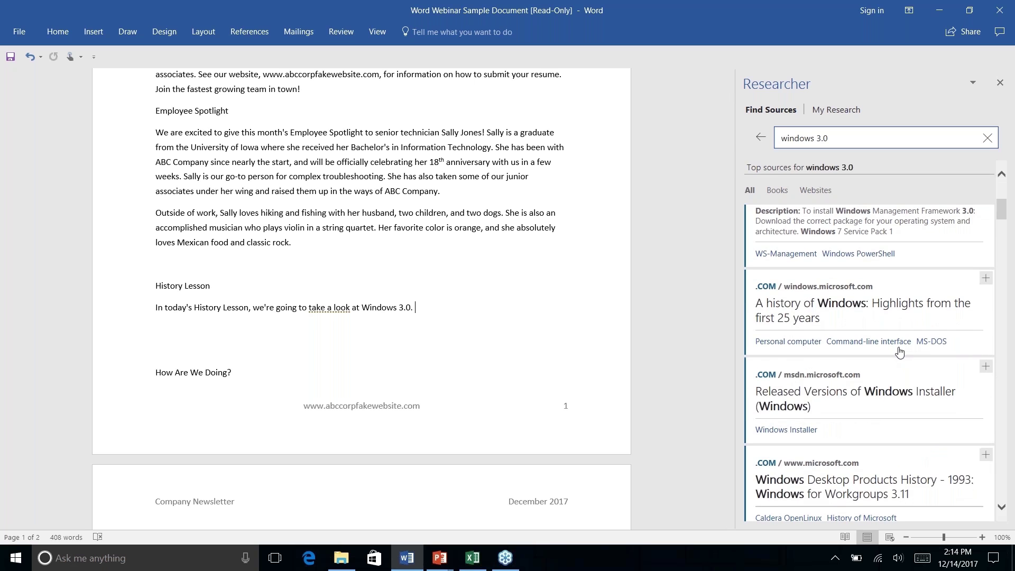
scroll(899, 351, "up", 3)
scroll(899, 352, "down", 6)
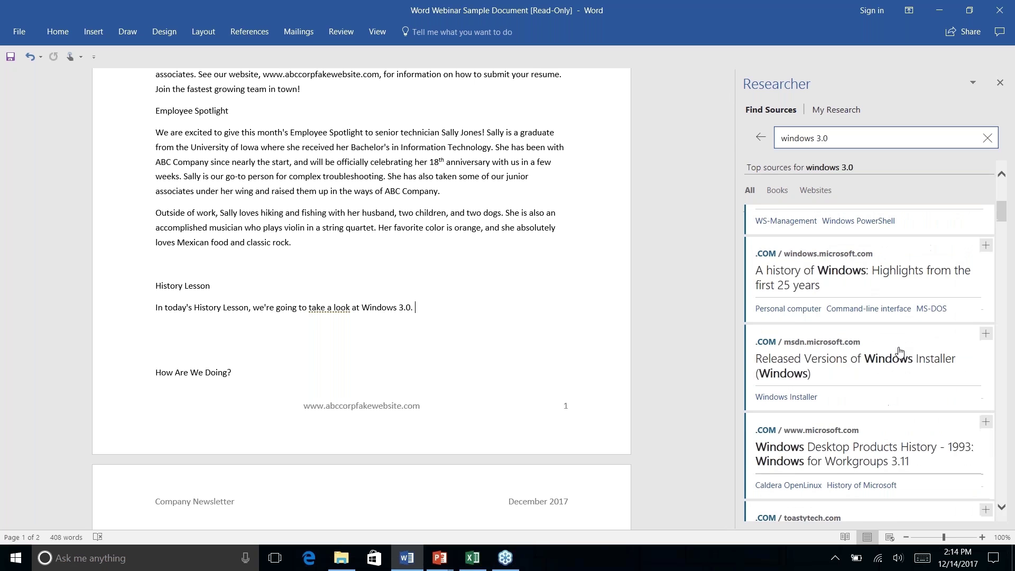
scroll(899, 352, "down", 8)
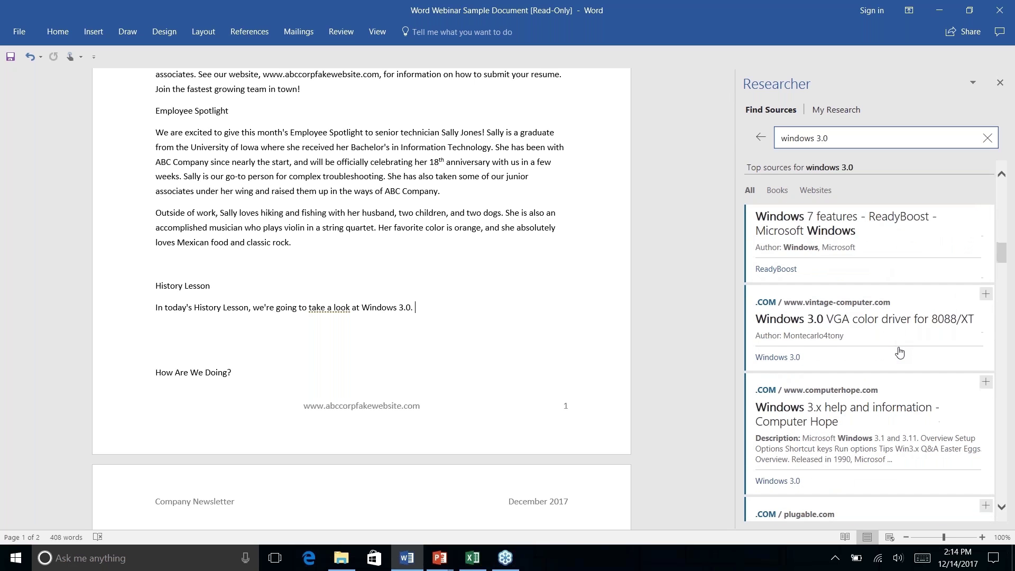
scroll(899, 352, "down", 4)
scroll(899, 351, "up", 7)
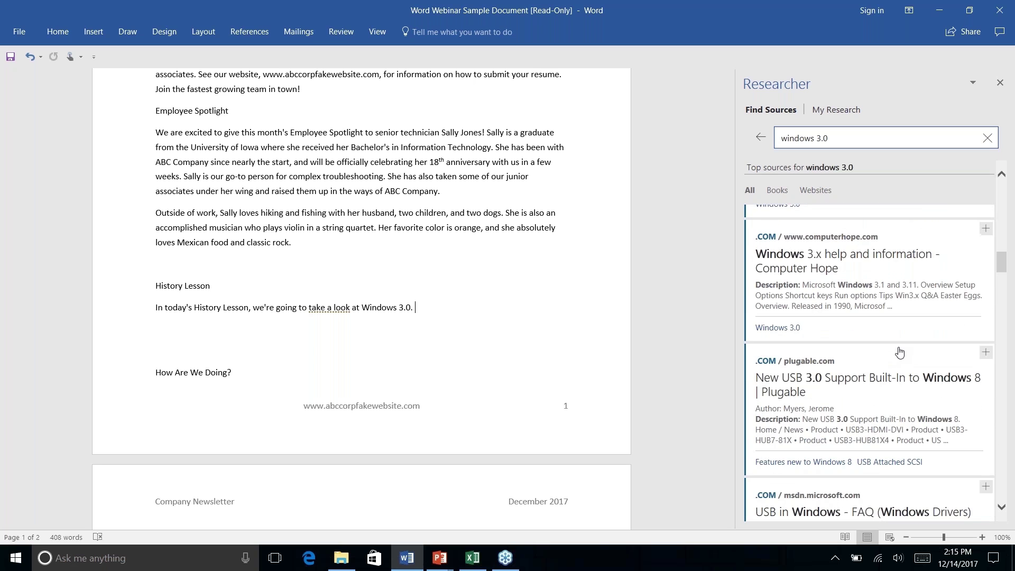
scroll(899, 351, "up", 4)
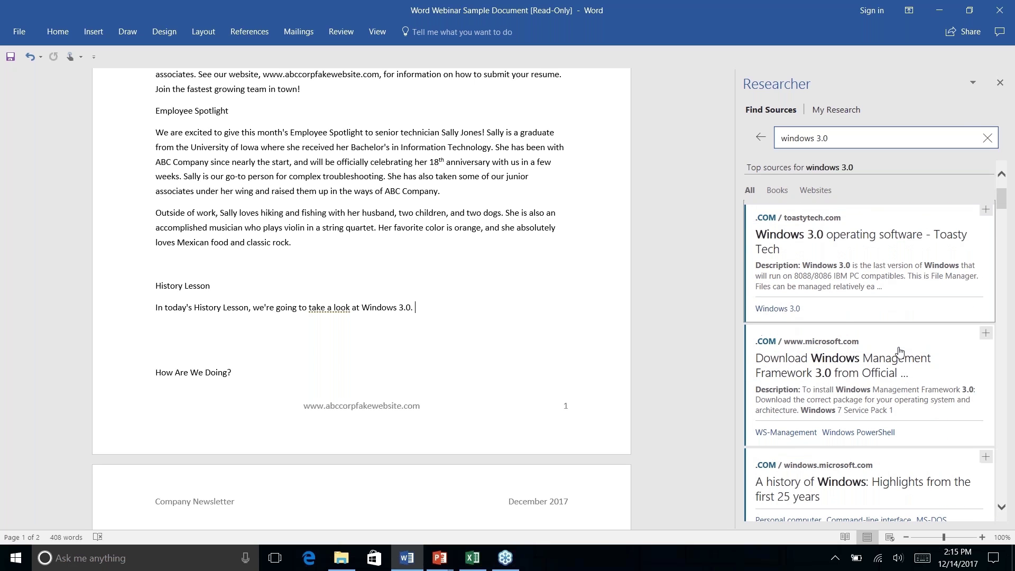
scroll(899, 352, "up", 3)
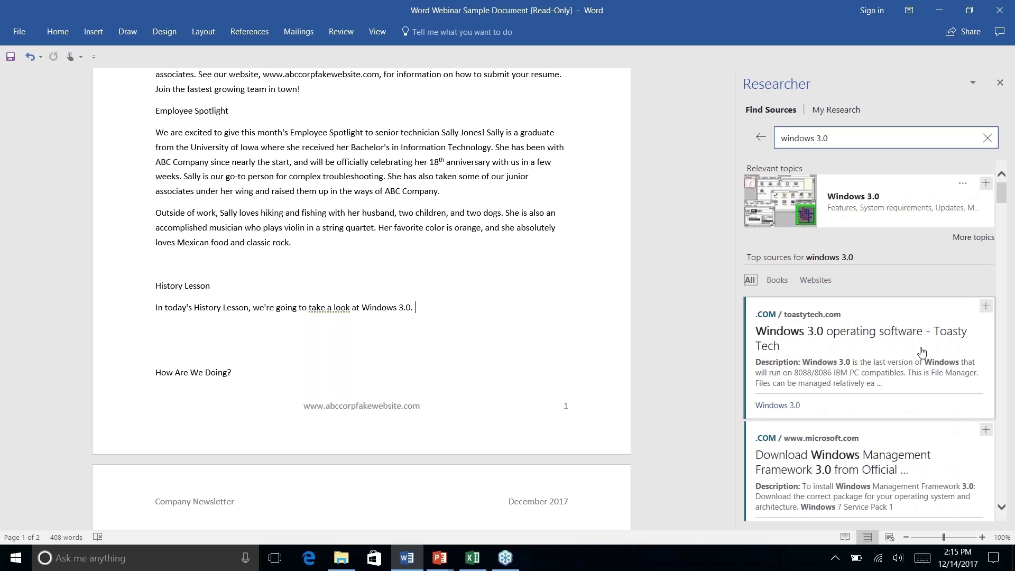
View the Toasty Tech operating software source, return to the results, and search Researcher for "windows 3.0 history"
left_click(881, 343)
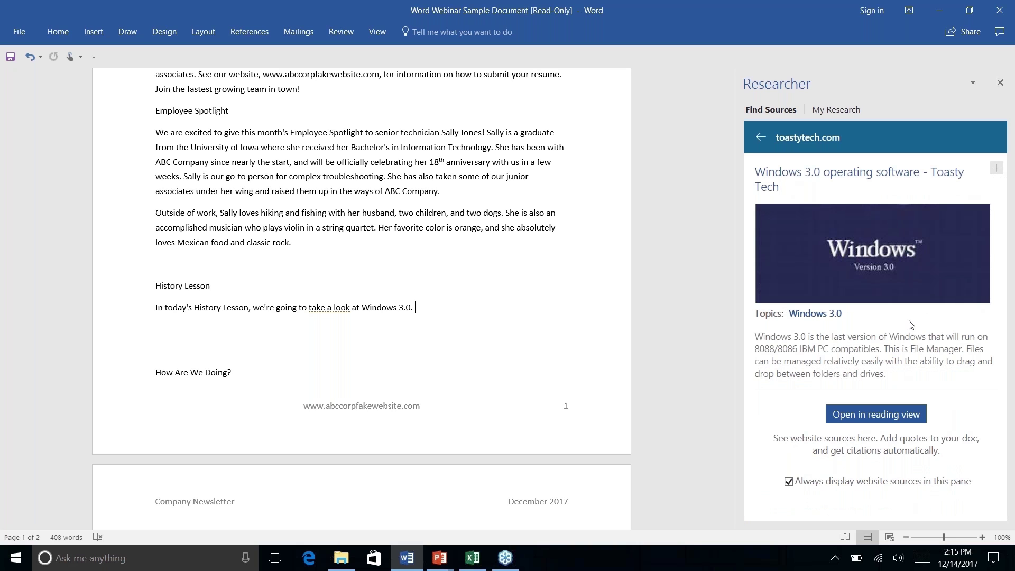
left_click(760, 139)
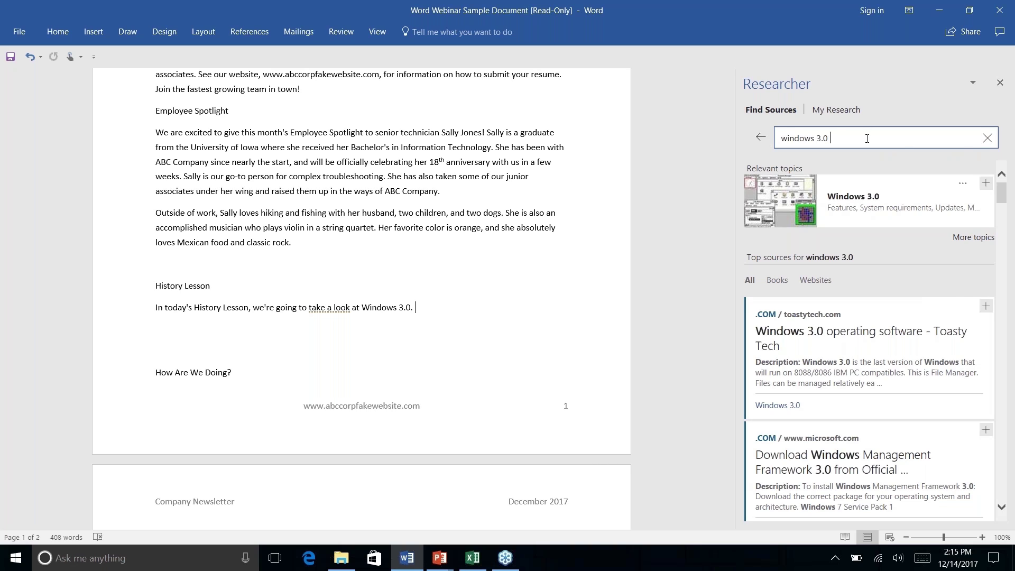
type("history")
key("Return")
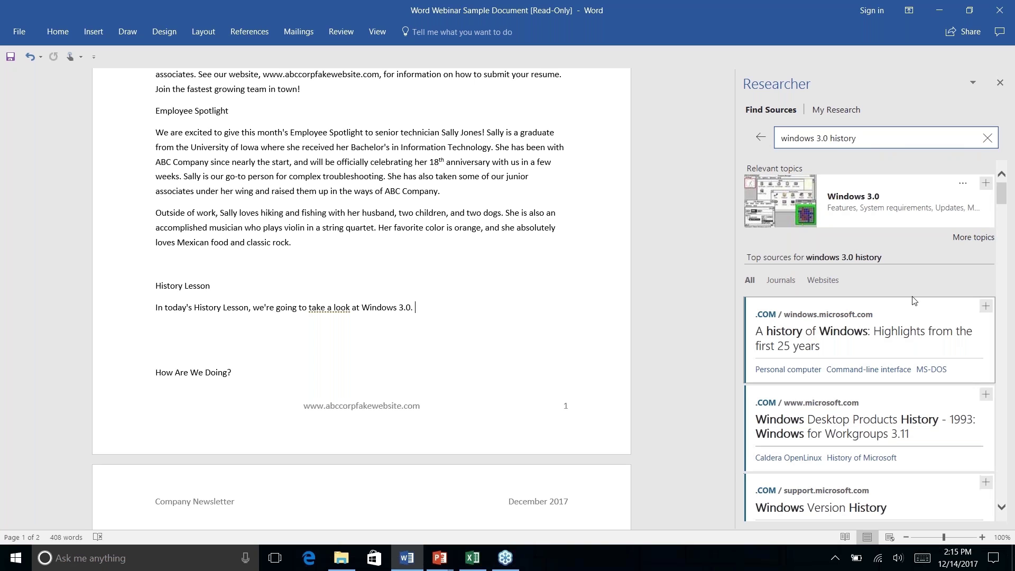
Open the ITProPortal article "Microsoft Windows 3.0 Is 20 Years Old Today!!!" from the history results and examine its summary
scroll(907, 357, "down", 3)
scroll(908, 358, "down", 6)
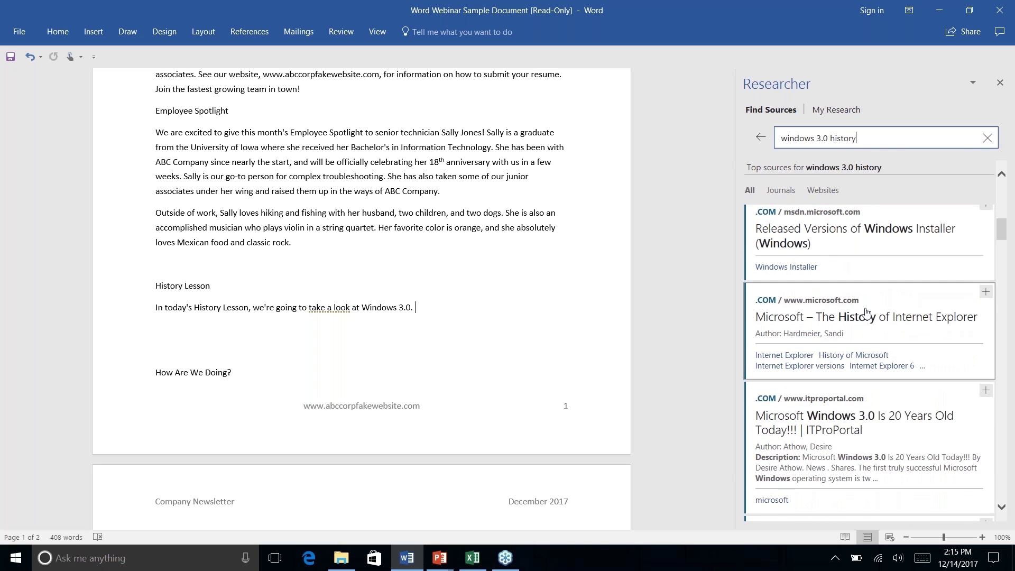
left_click(852, 425)
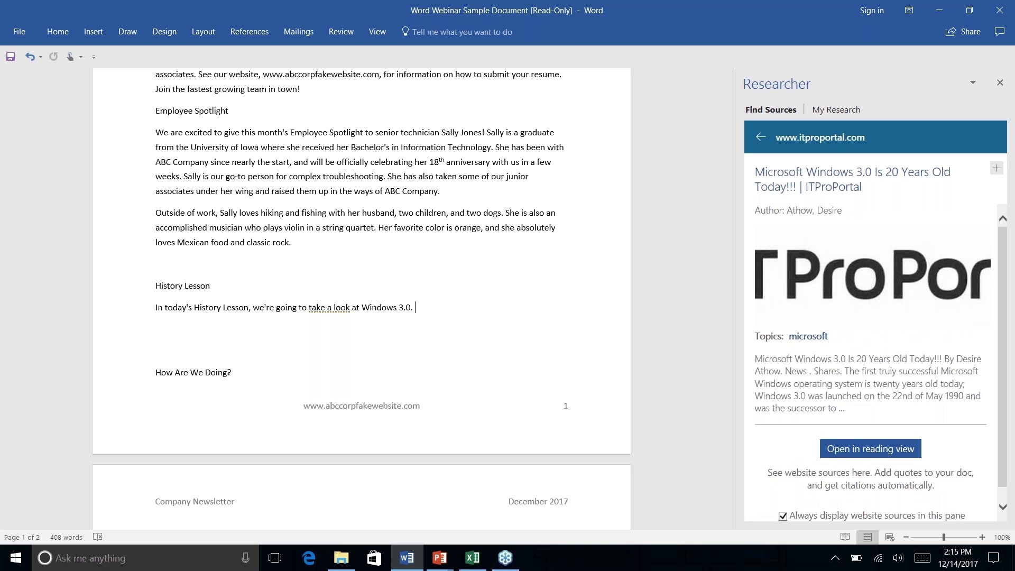
scroll(872, 365, "down", 1)
scroll(872, 364, "up", 1)
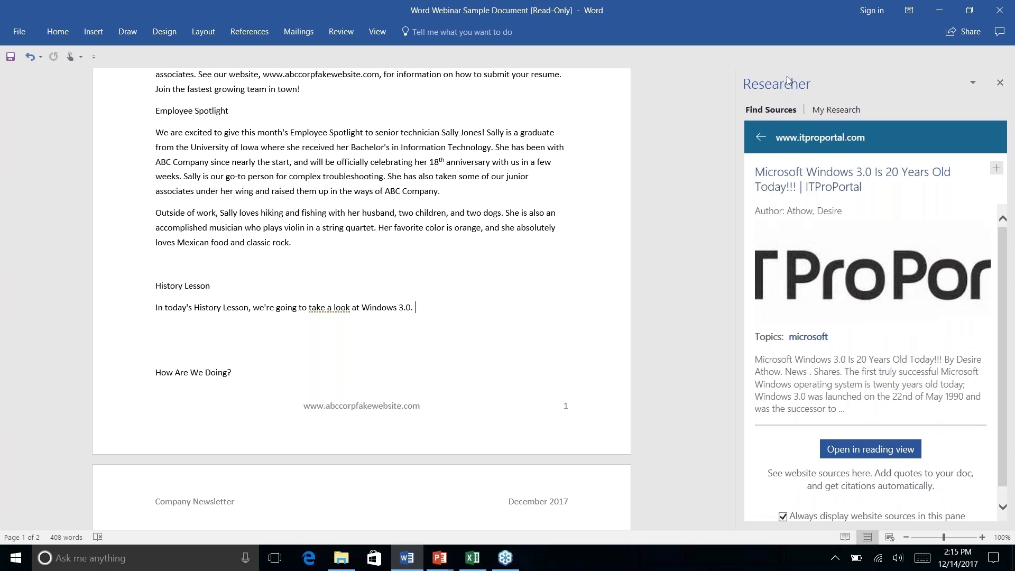
Return to the "windows 3.0" results, open "Windows 3.0 with Multimedia Extensions", and place its summary paragraph below the History Lesson sentence
left_click(759, 139)
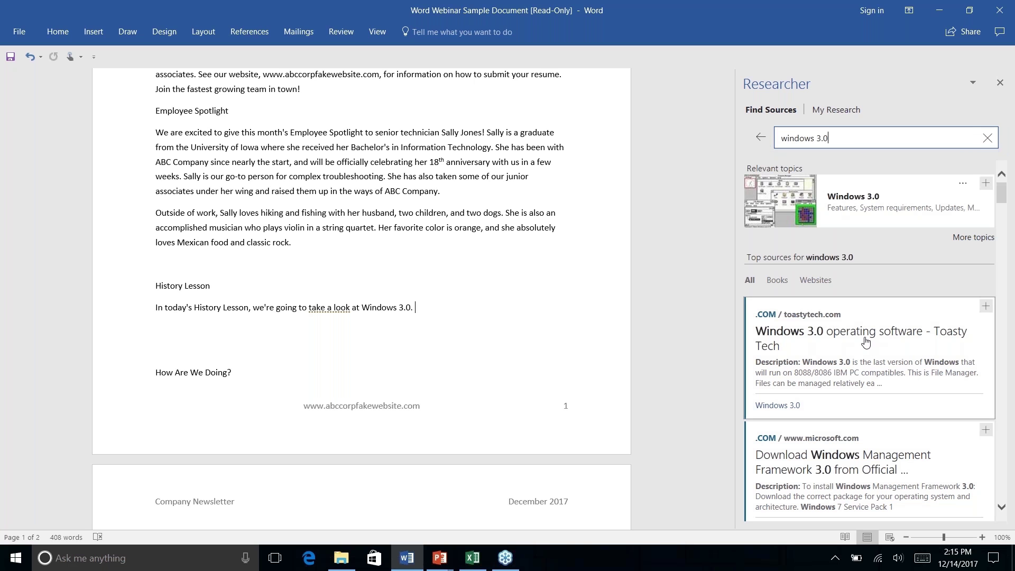
scroll(865, 342, "down", 7)
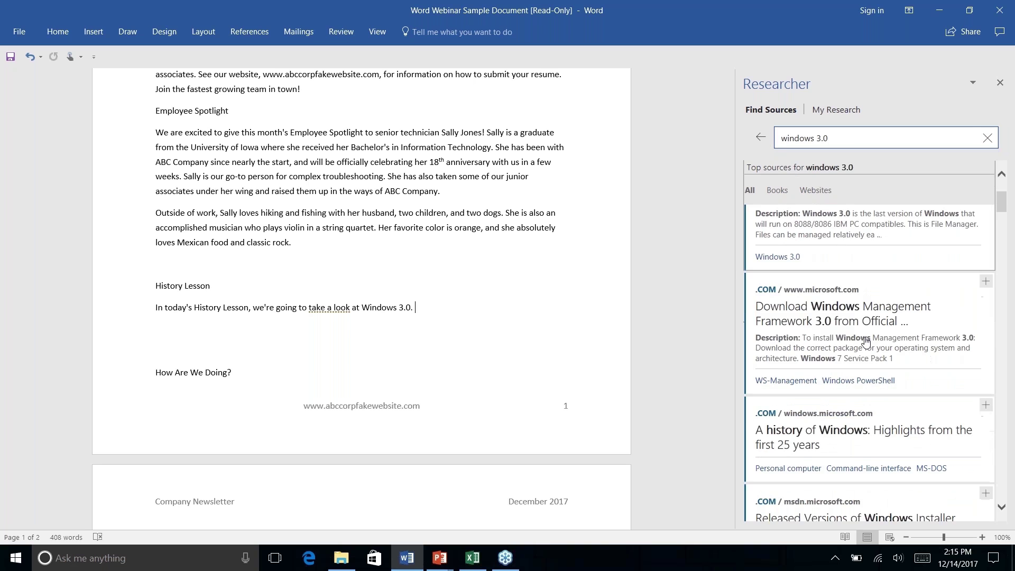
scroll(865, 342, "down", 5)
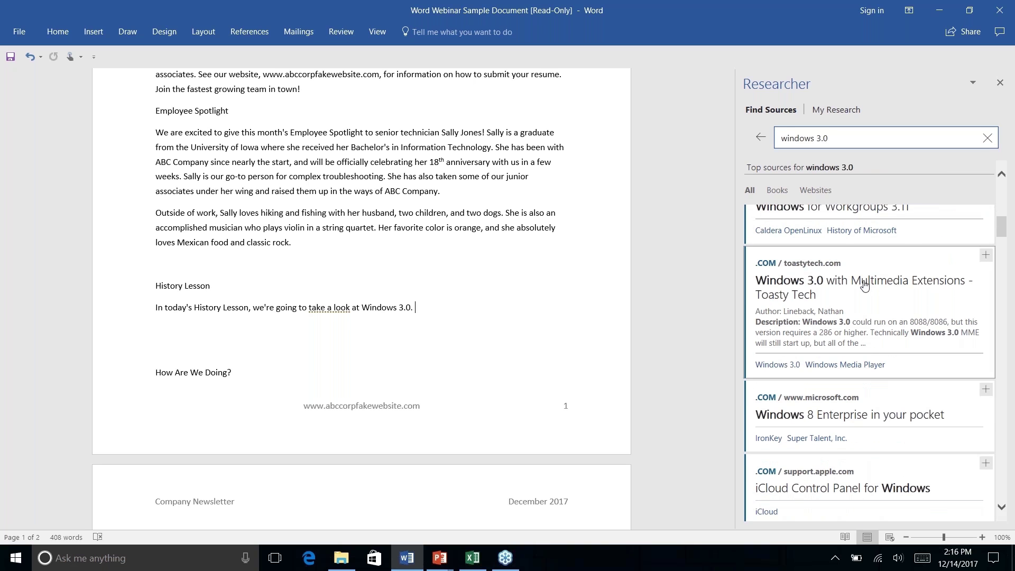
left_click(865, 286)
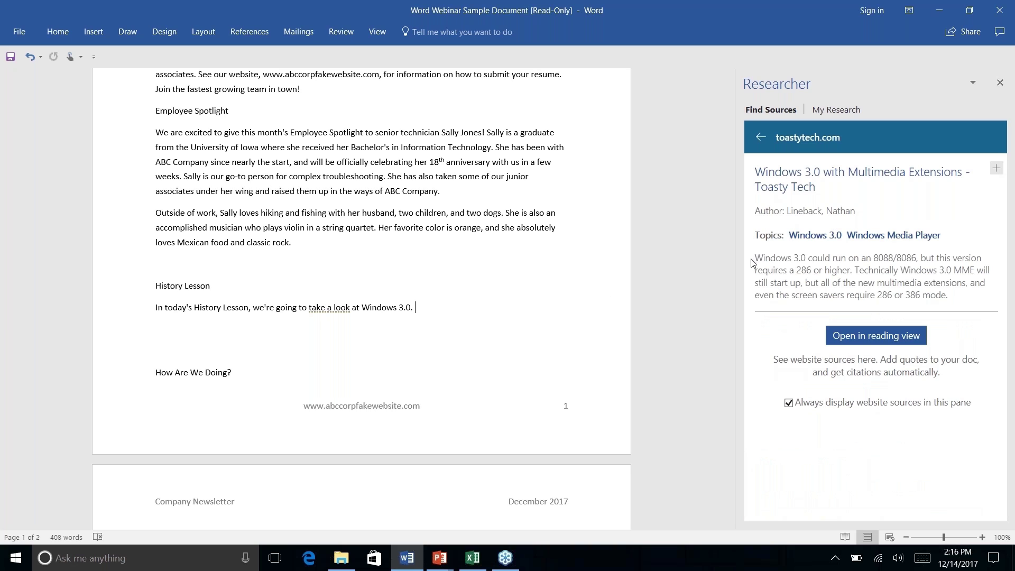
left_click_drag(761, 259, 969, 296)
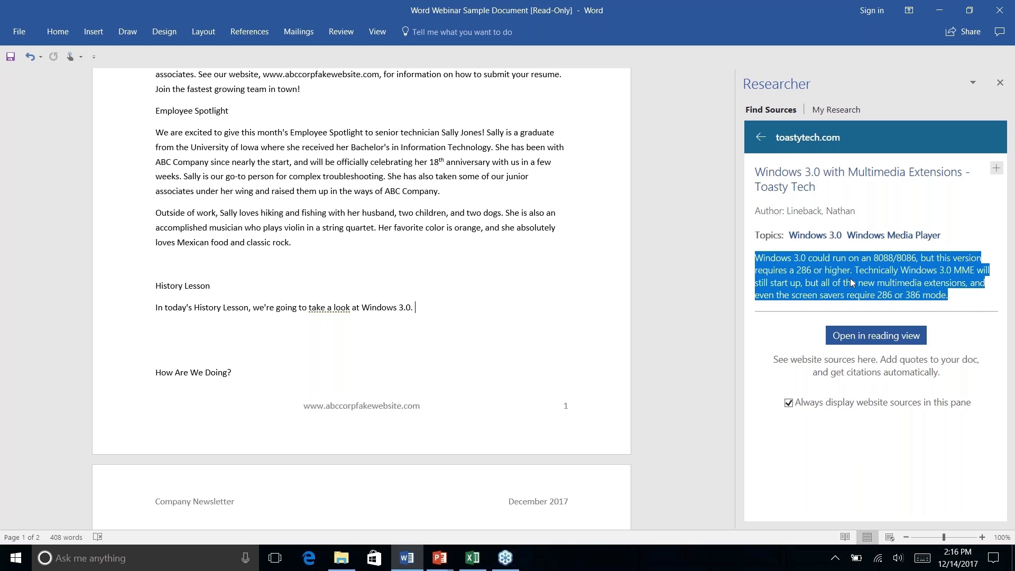
left_click_drag(852, 282, 503, 338)
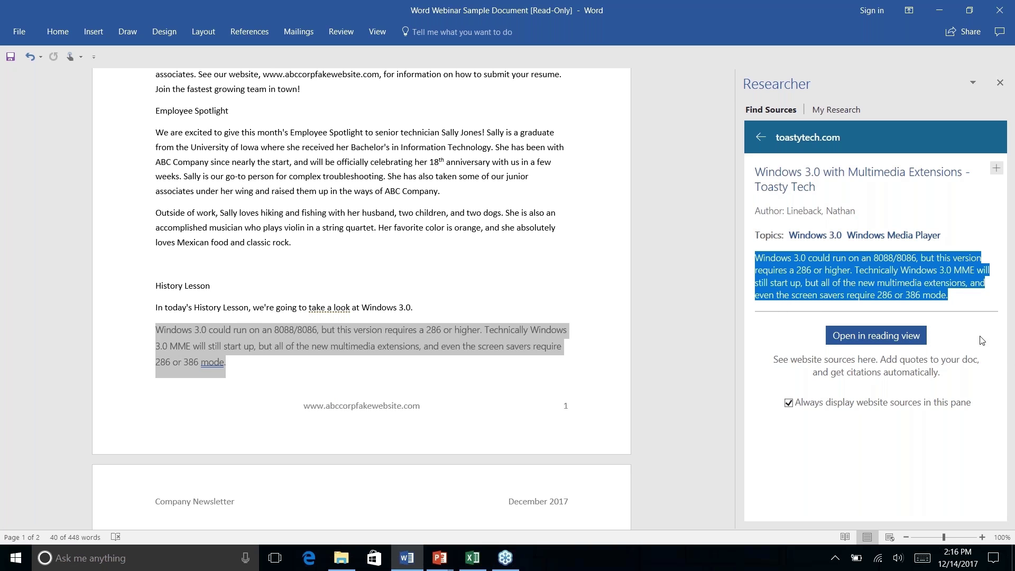
Open the Multimedia Extensions source in reading view and examine the article's paragraphs and the add options for selected text
left_click(860, 338)
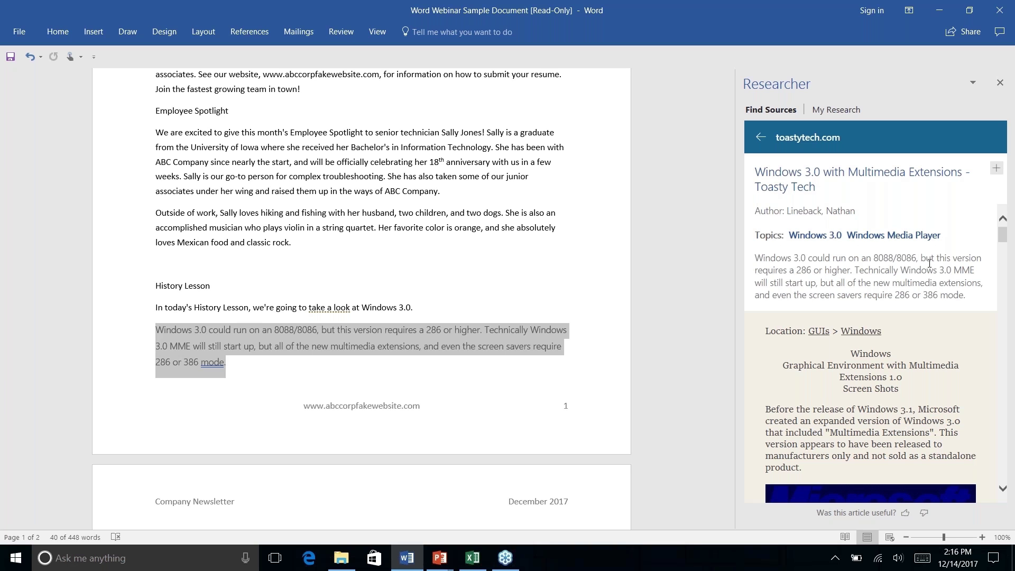
scroll(929, 263, "down", 10)
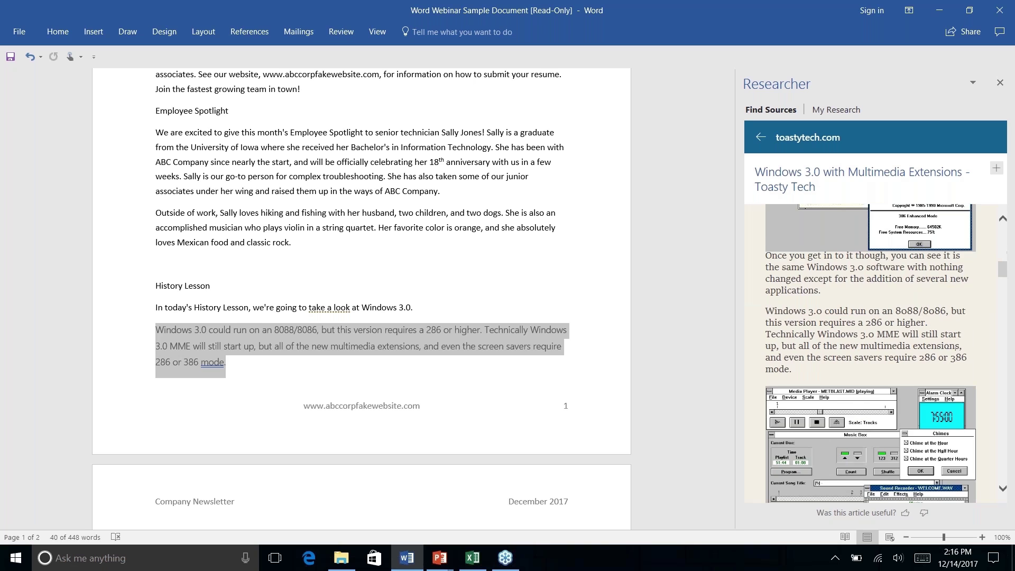
scroll(860, 386, "down", 2)
scroll(860, 386, "up", 6)
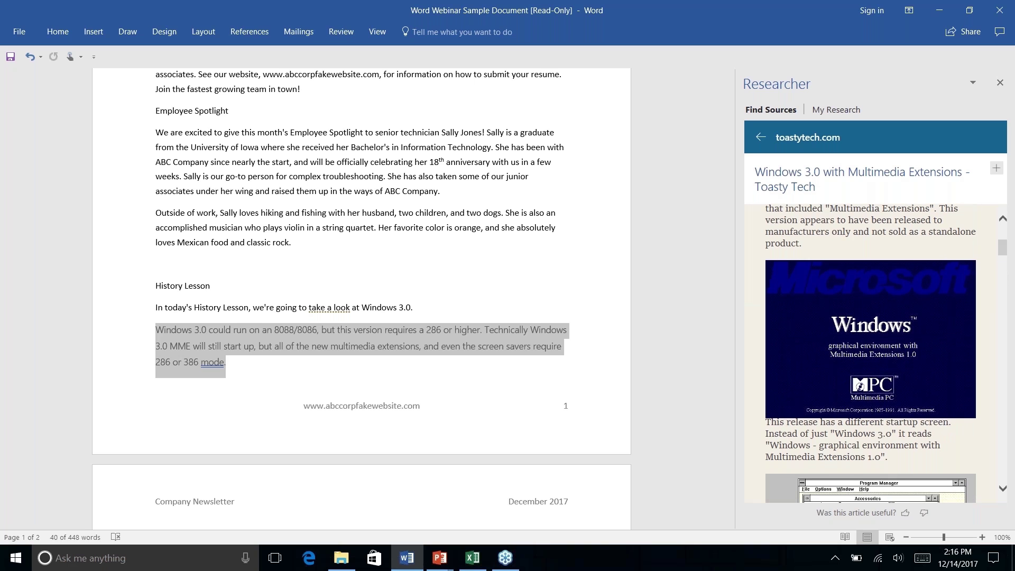
scroll(860, 385, "down", 8)
scroll(859, 386, "up", 2)
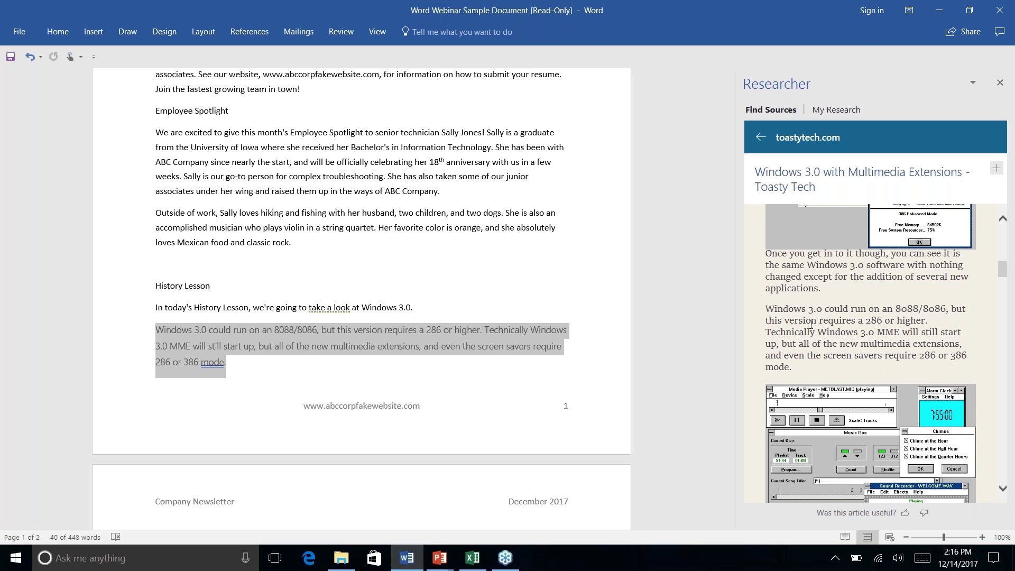
scroll(810, 324, "up", 1)
left_click_drag(769, 316, 791, 375)
scroll(854, 374, "up", 3)
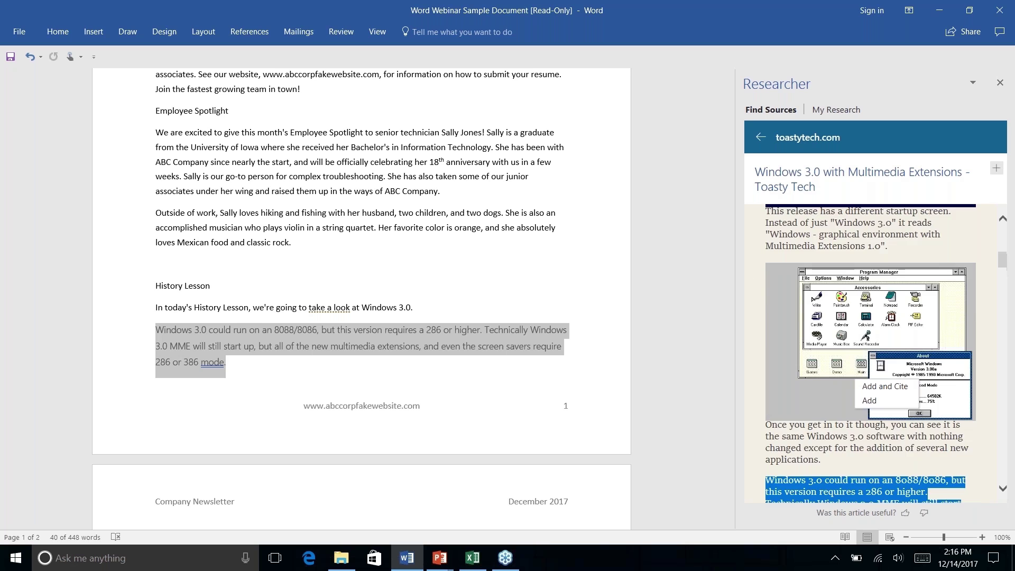
scroll(854, 374, "down", 6)
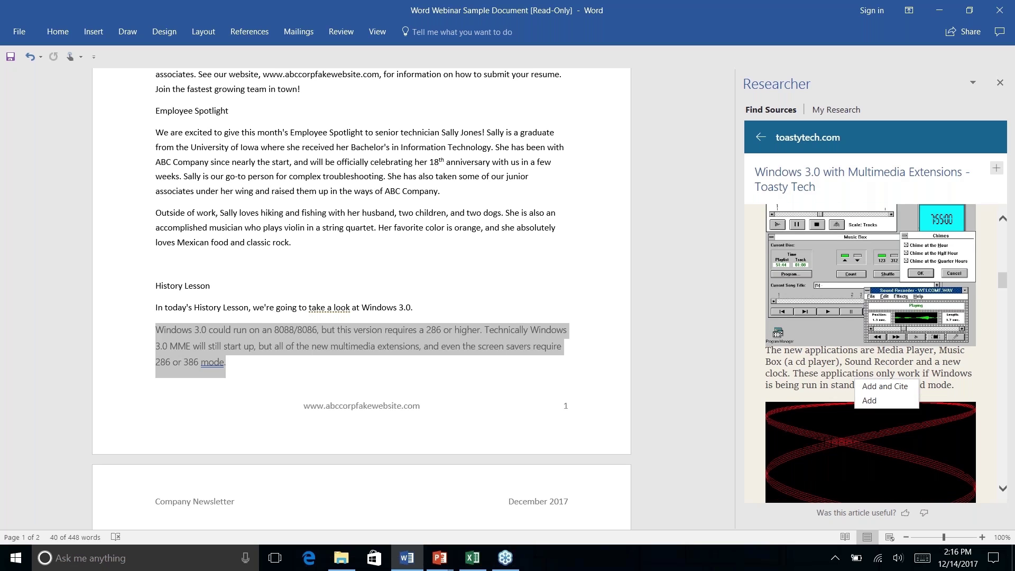
scroll(870, 353, "down", 3)
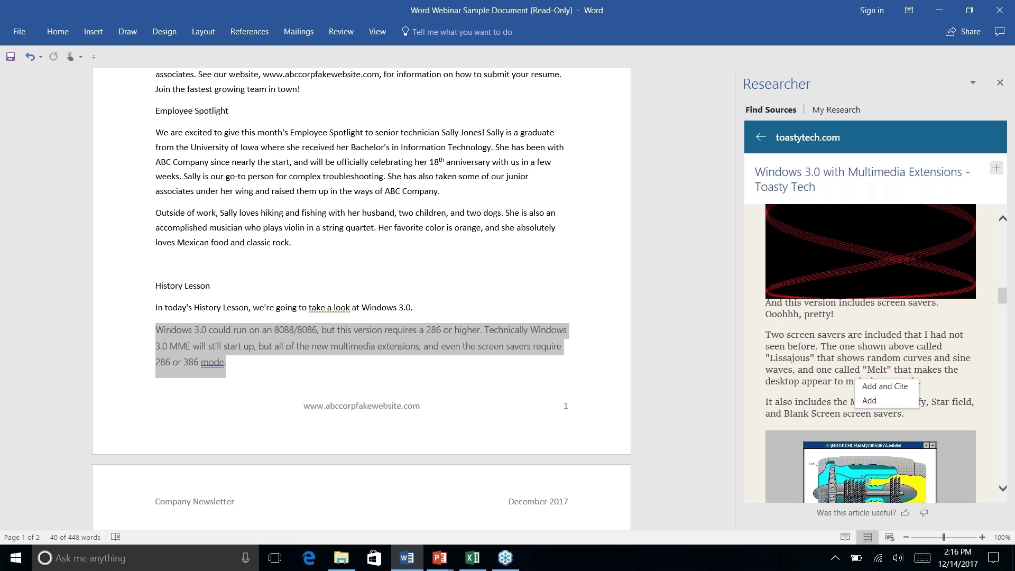
scroll(796, 342, "down", 3)
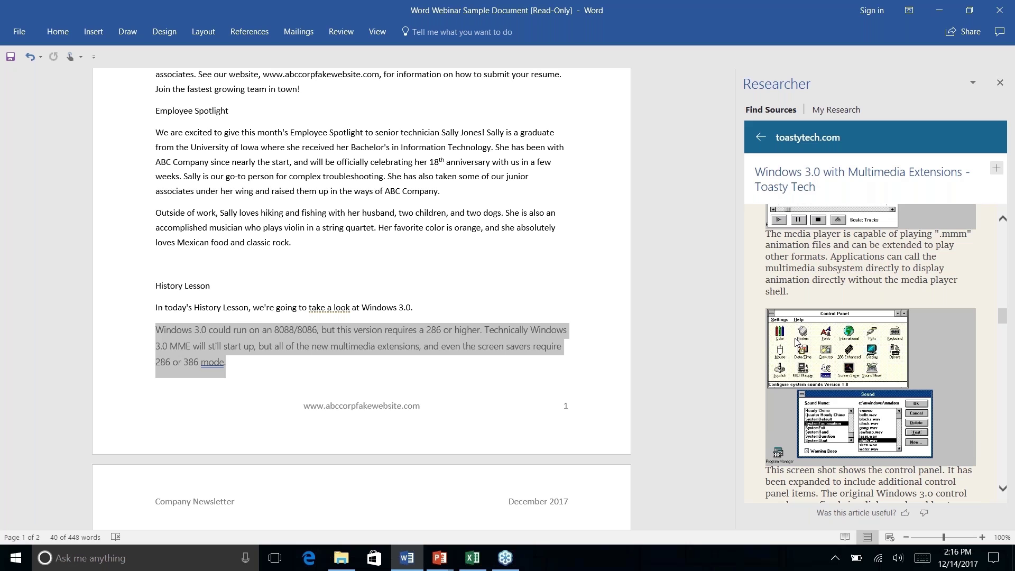
Add and cite the article's paragraph about the media player playing ".mmm" animation files in the History Lesson section
scroll(796, 342, "up", 1)
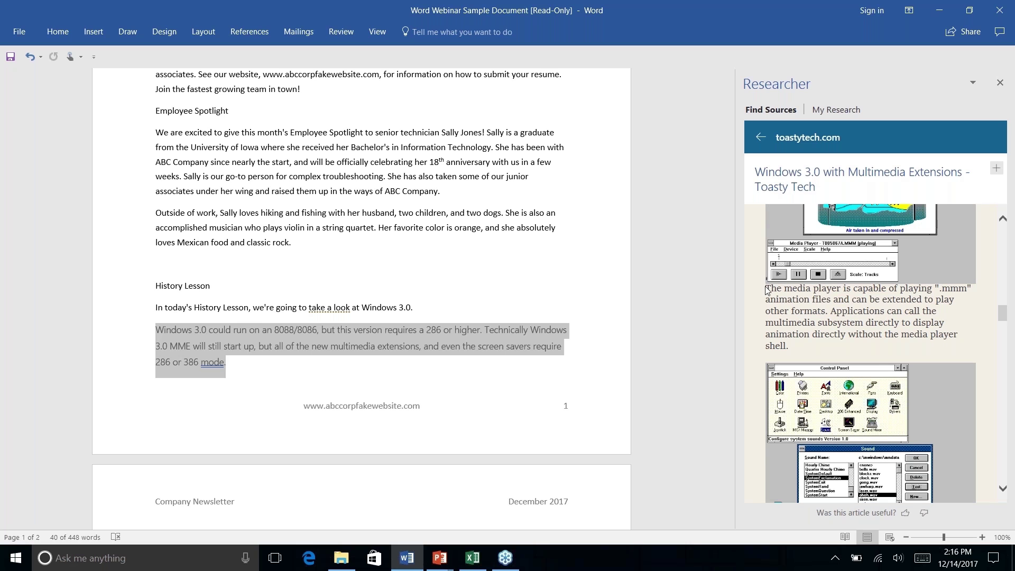
left_click_drag(765, 288, 812, 345)
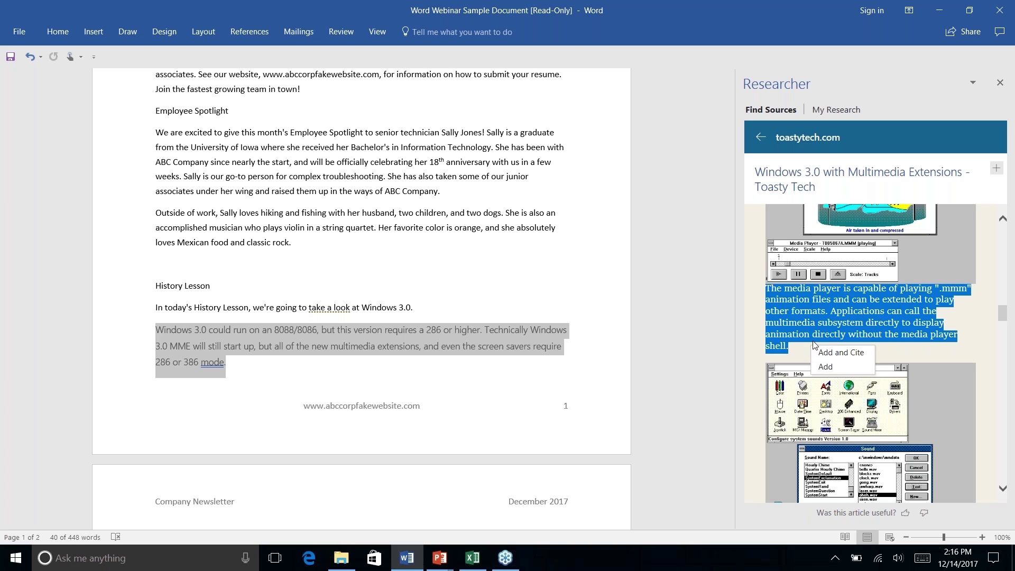
left_click(844, 354)
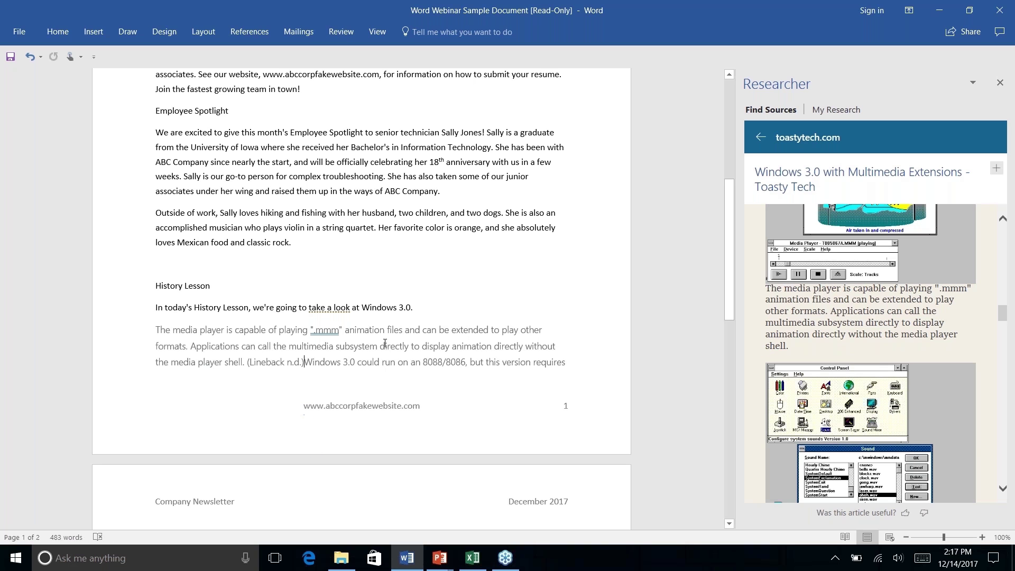
scroll(384, 341, "down", 3)
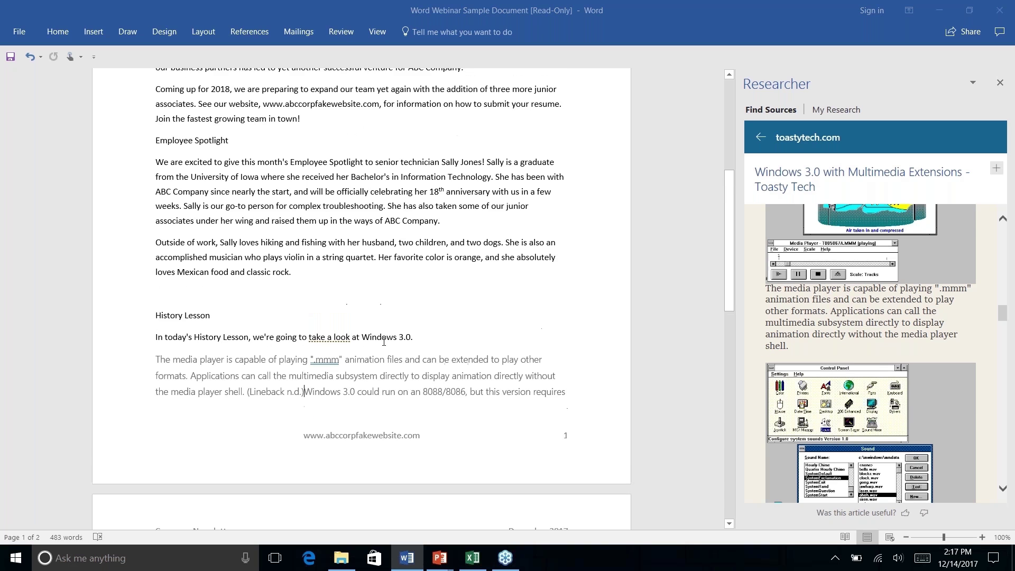
scroll(384, 341, "down", 3)
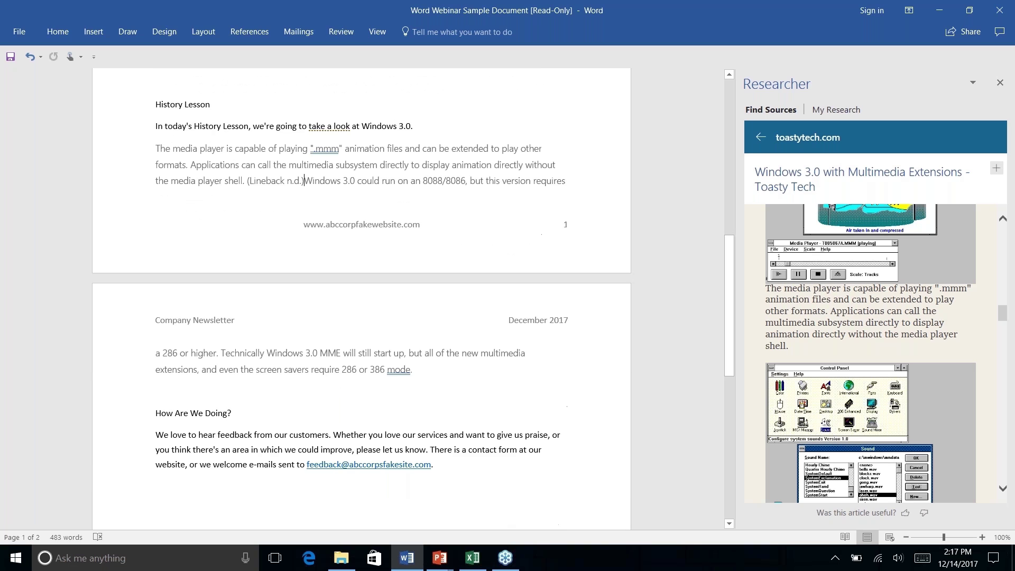
Set the document's citation style to APA Sixth Edition
left_click(249, 31)
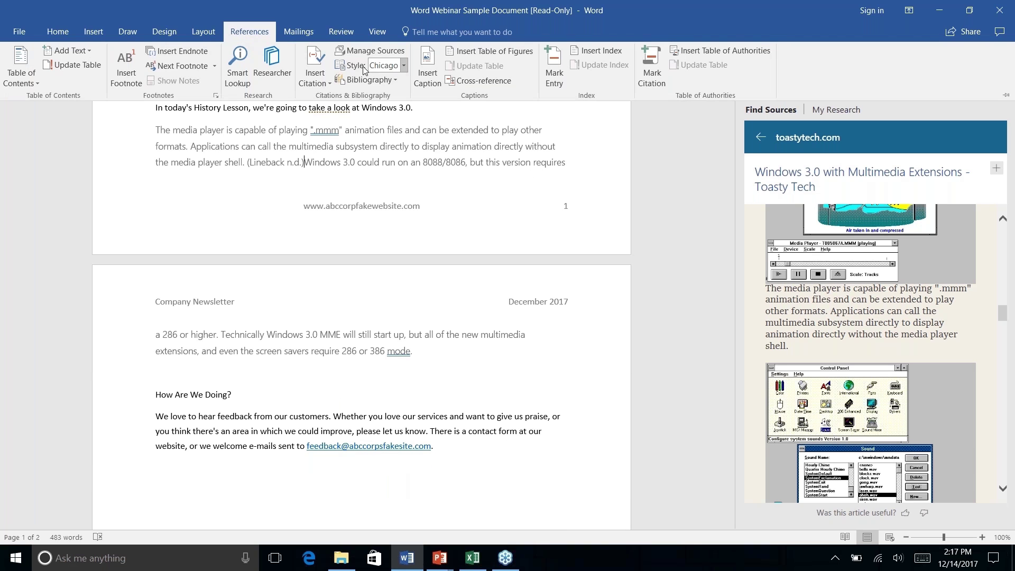
left_click(404, 66)
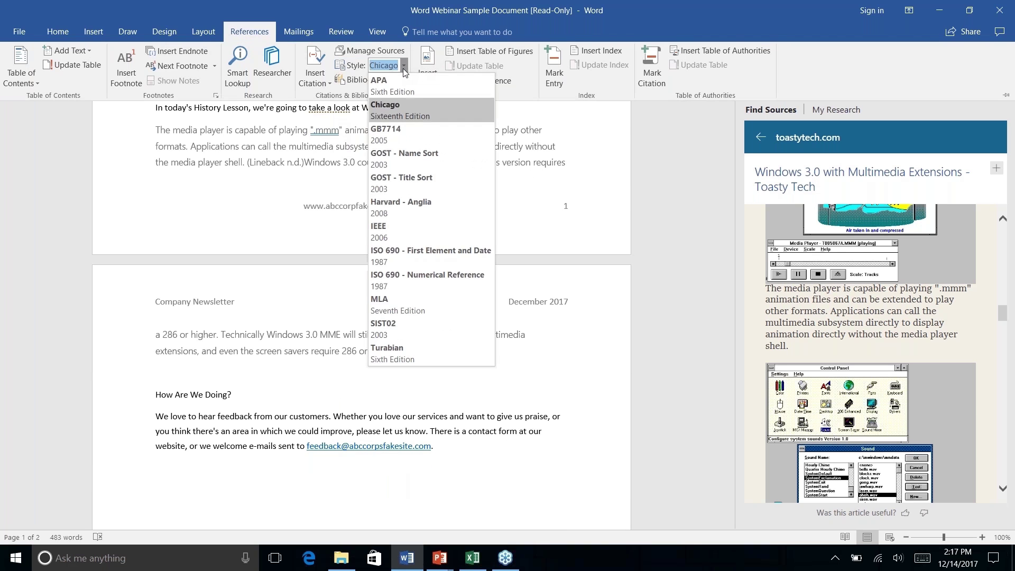
left_click(391, 86)
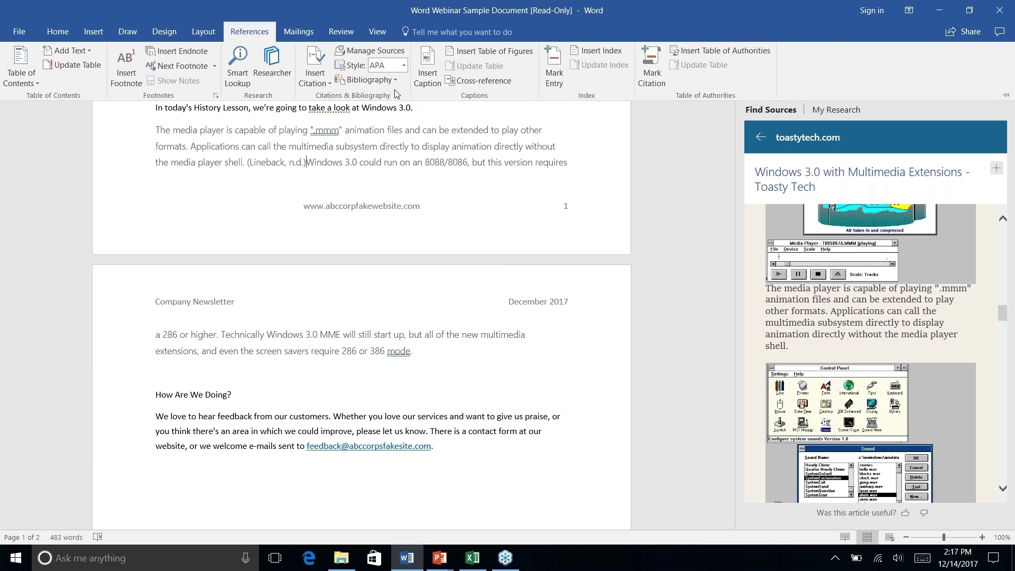
Open the inserted citation's source for editing, review the available source types, and close it without changes
left_click(309, 168)
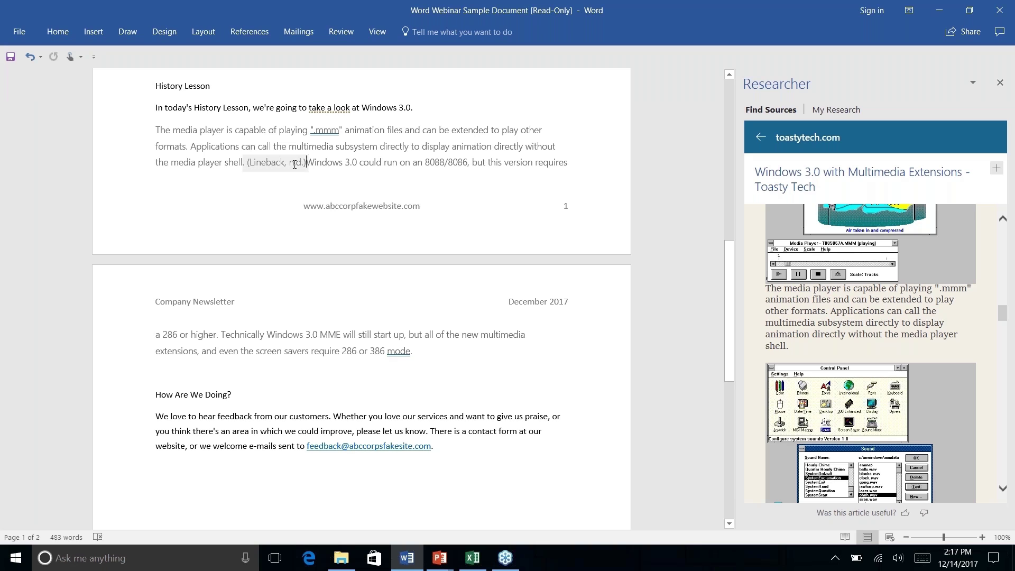
left_click(275, 162)
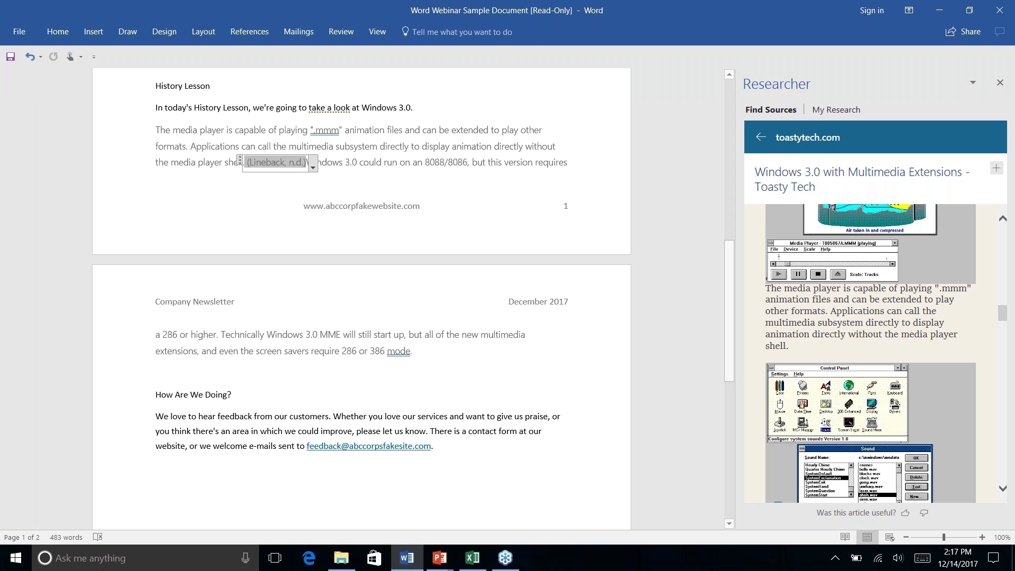
left_click(313, 168)
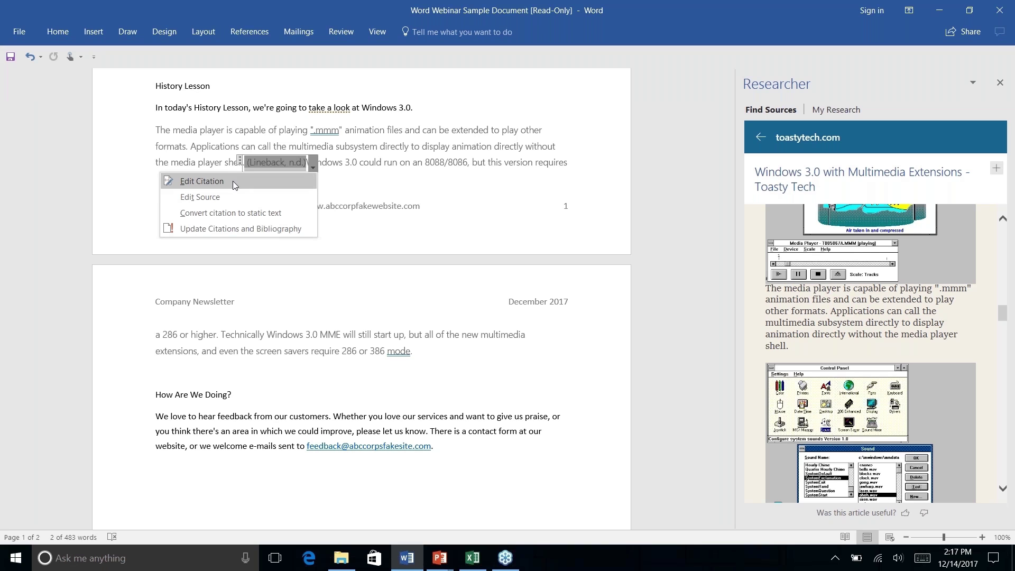
left_click(223, 198)
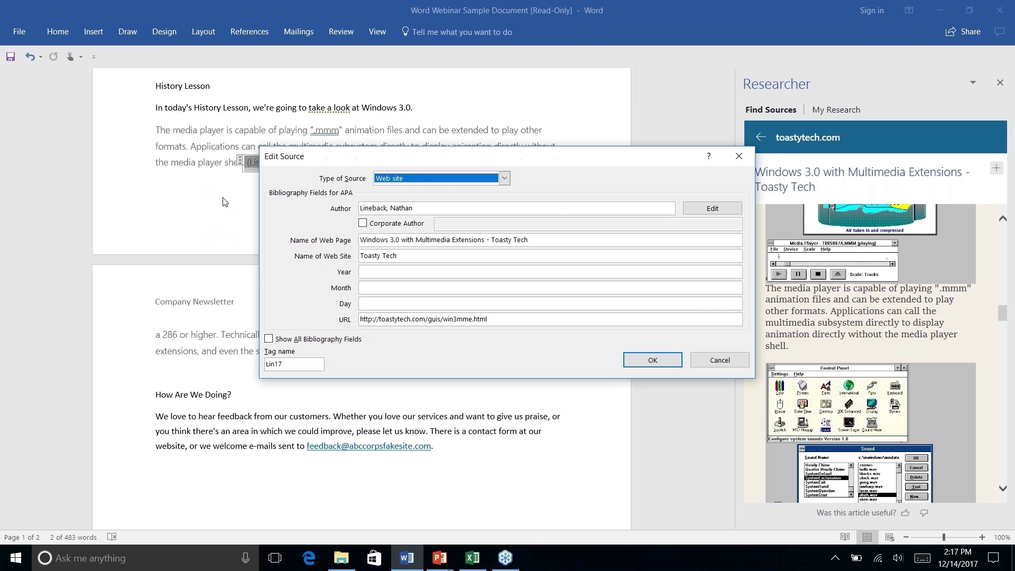
left_click(505, 180)
left_click(505, 180)
left_click(718, 361)
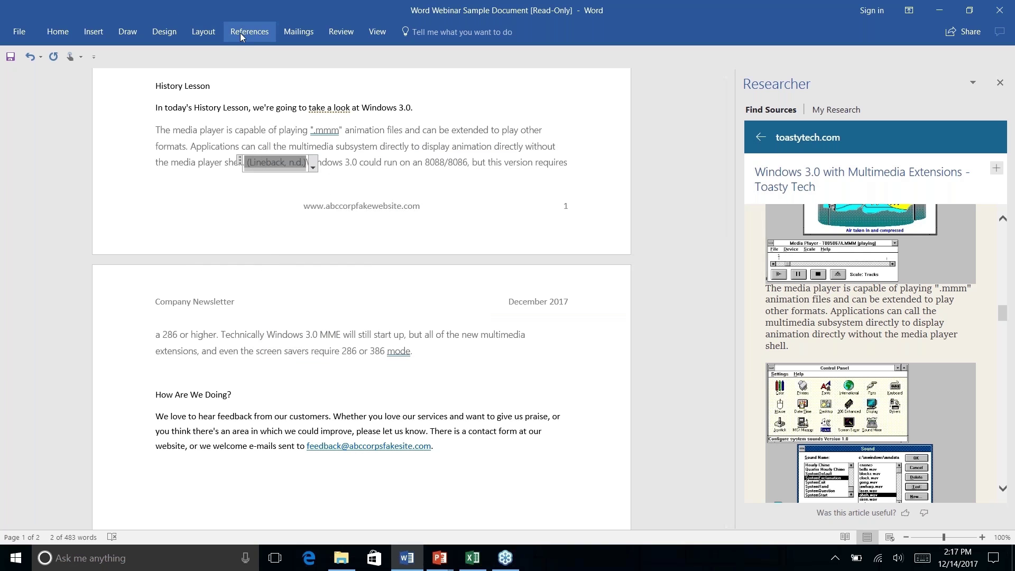
Insert a bibliography in the built-in References format after the last History Lesson paragraph, which ends with "286 or 386 mode"
left_click(269, 38)
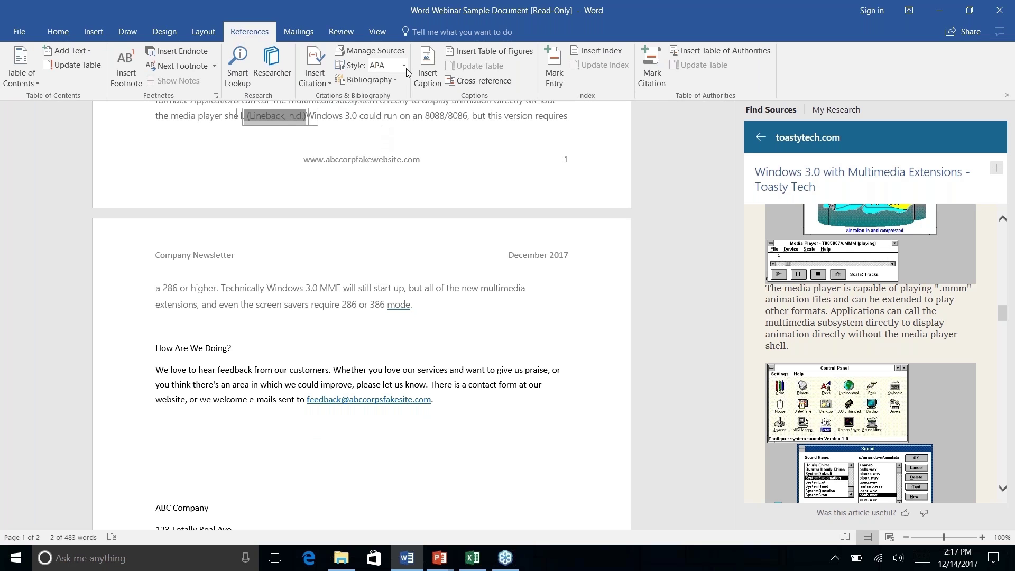
scroll(476, 202, "down", 4)
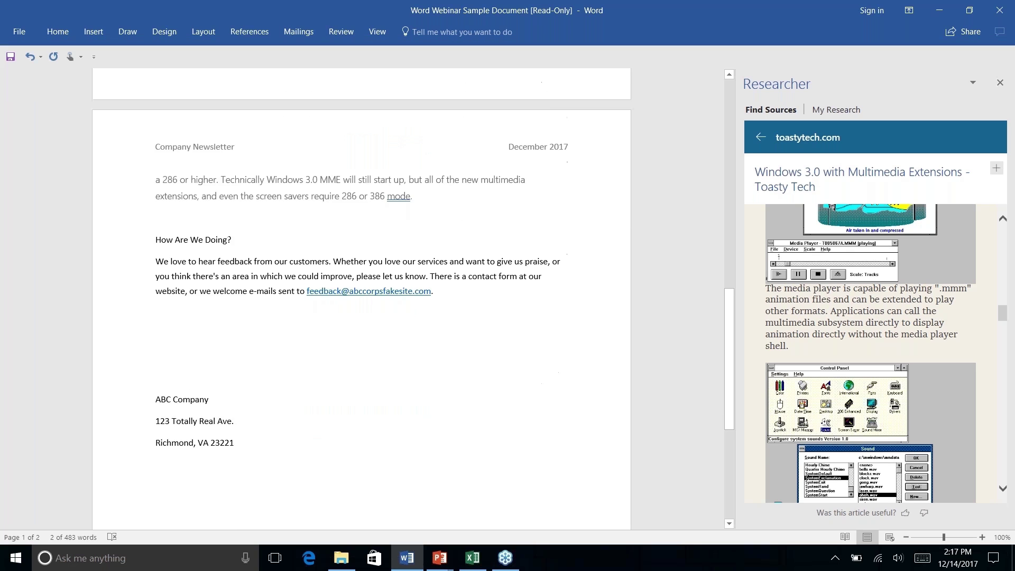
scroll(477, 202, "up", 8)
left_click(460, 199)
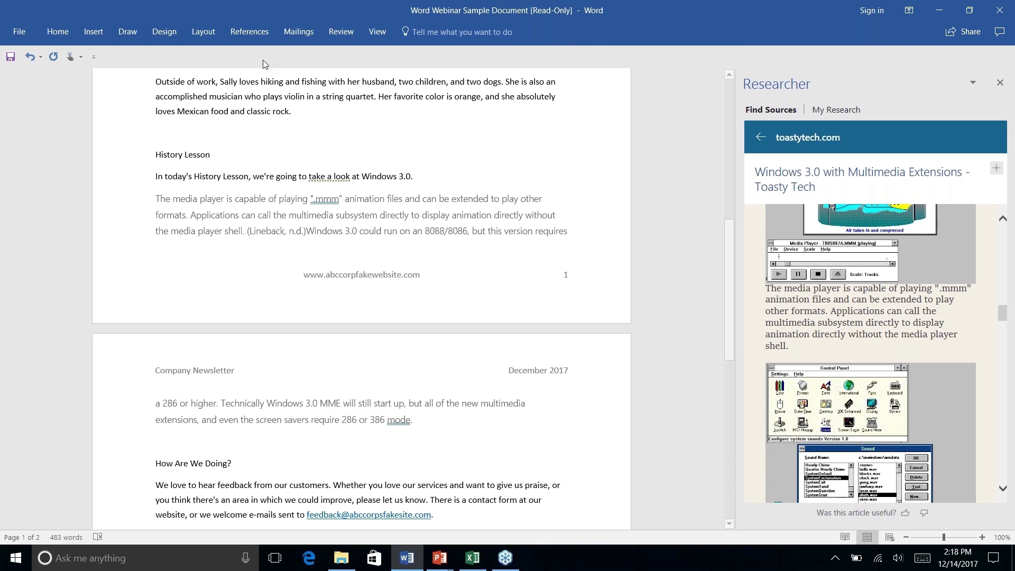
left_click(241, 33)
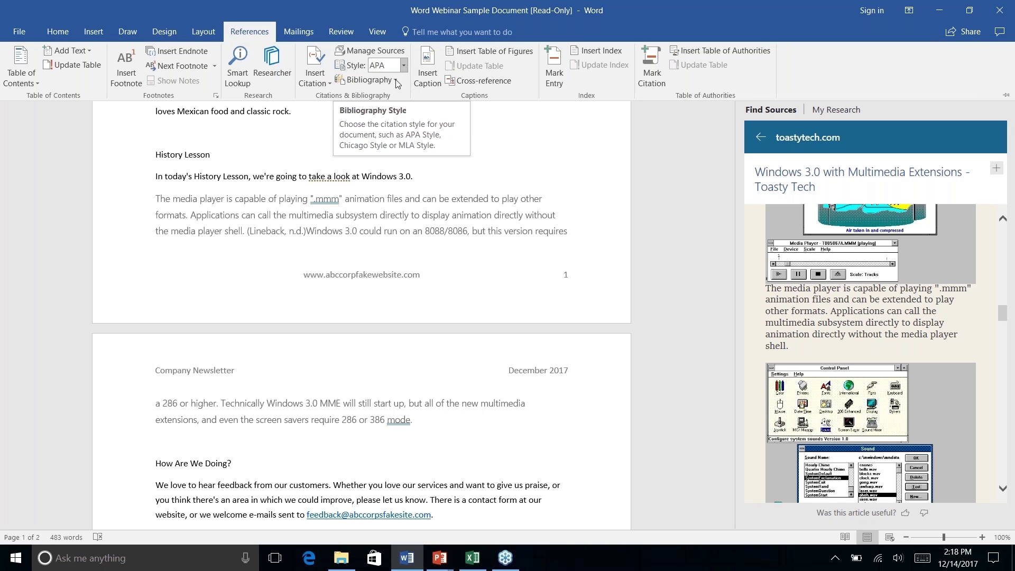
left_click(439, 423)
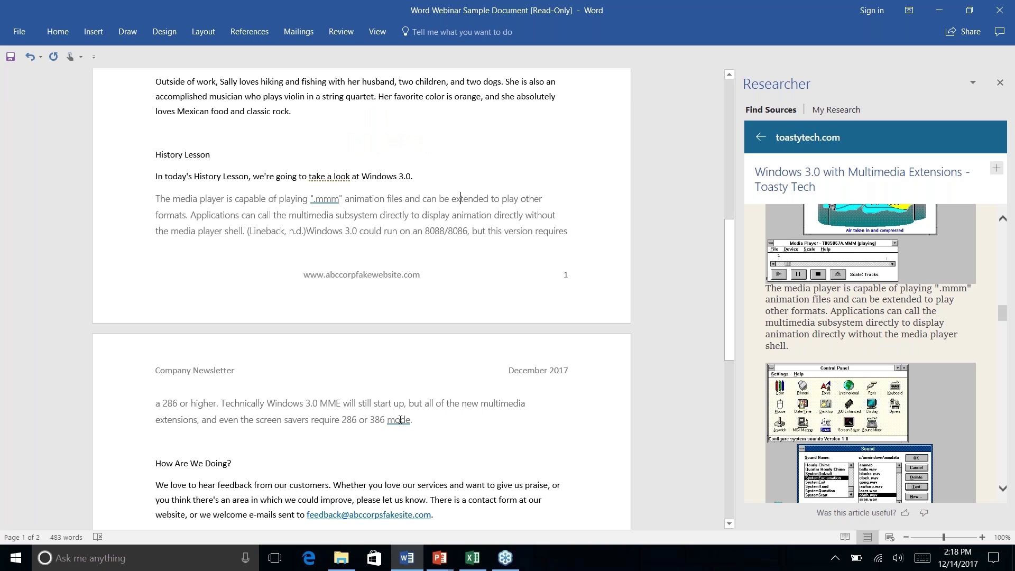
right_click(416, 422)
key("Escape")
left_click(249, 32)
left_click(394, 80)
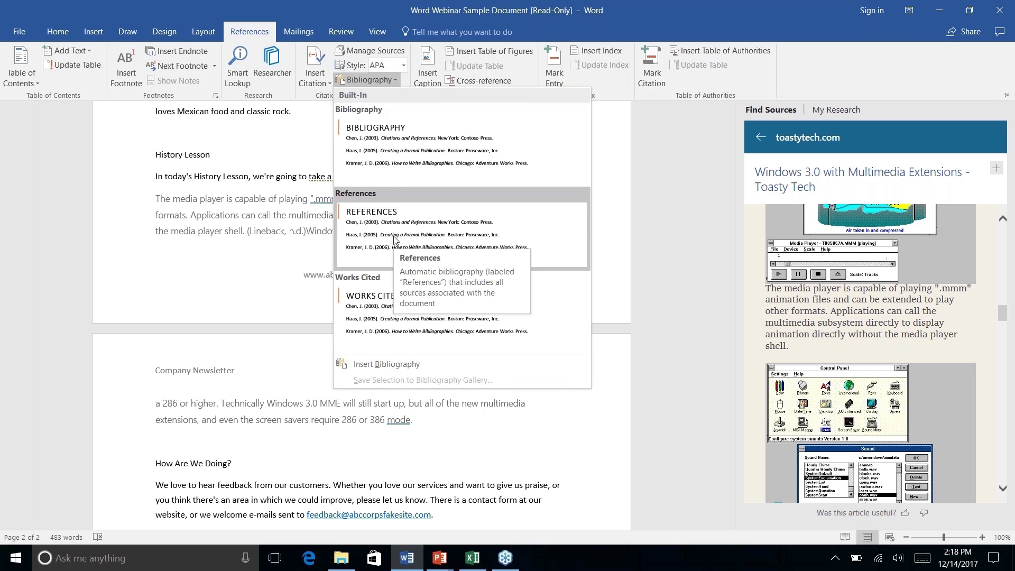
left_click(394, 241)
Examine the inserted references list and the matching in-text citation in the History Lesson section
scroll(362, 317, "down", 2)
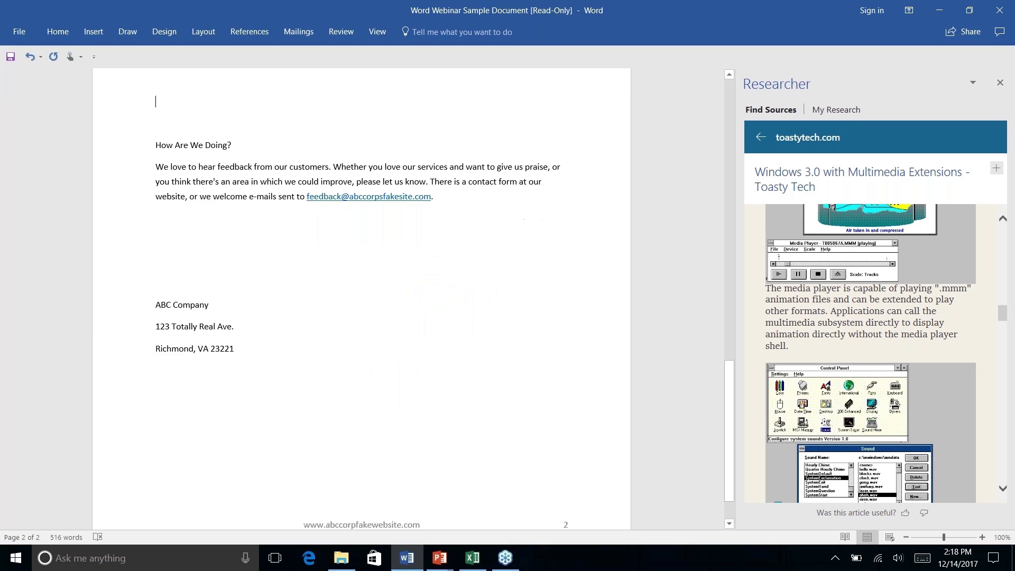
scroll(362, 317, "up", 7)
scroll(362, 317, "up", 5)
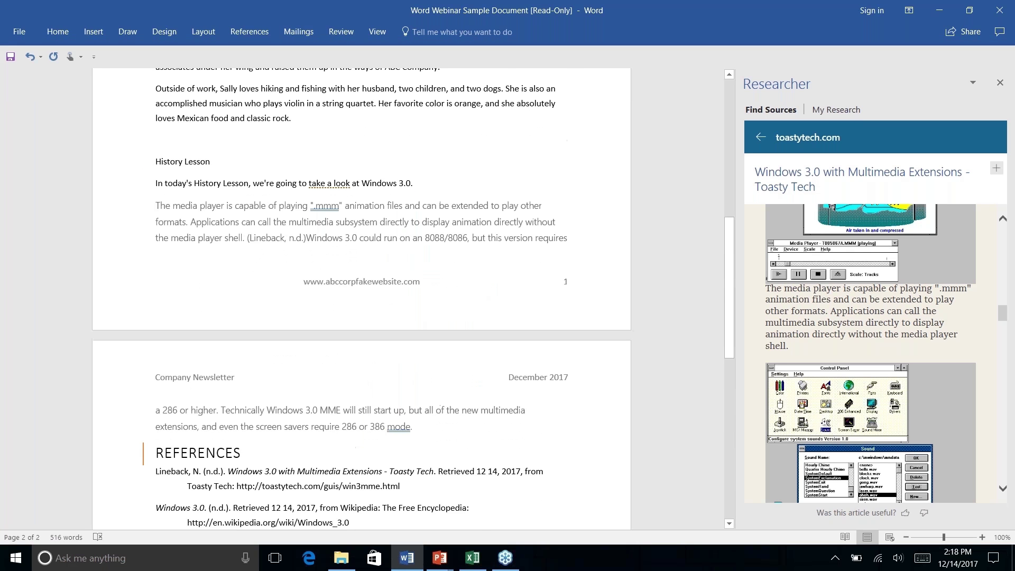
scroll(362, 317, "down", 2)
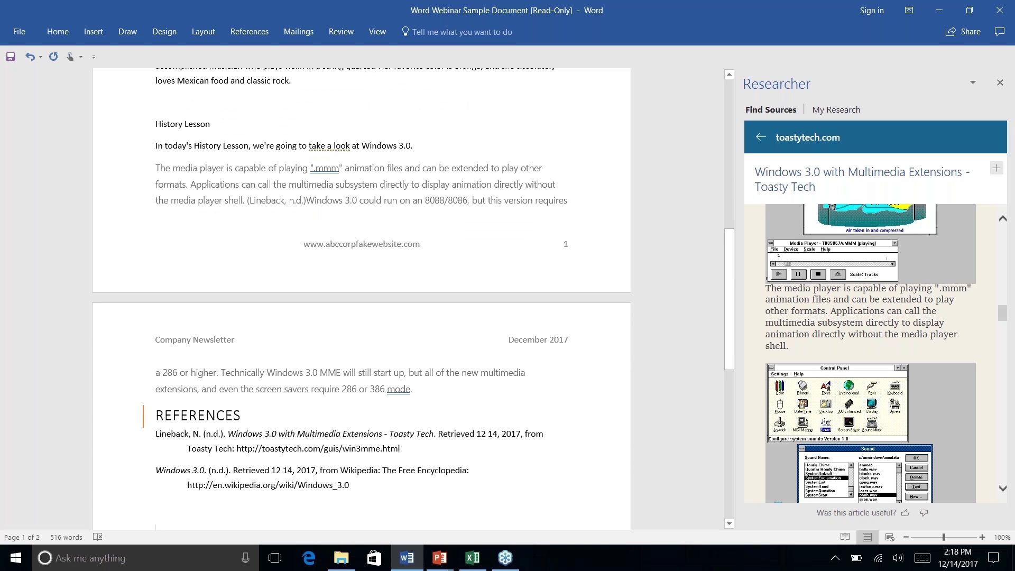
left_click(295, 199)
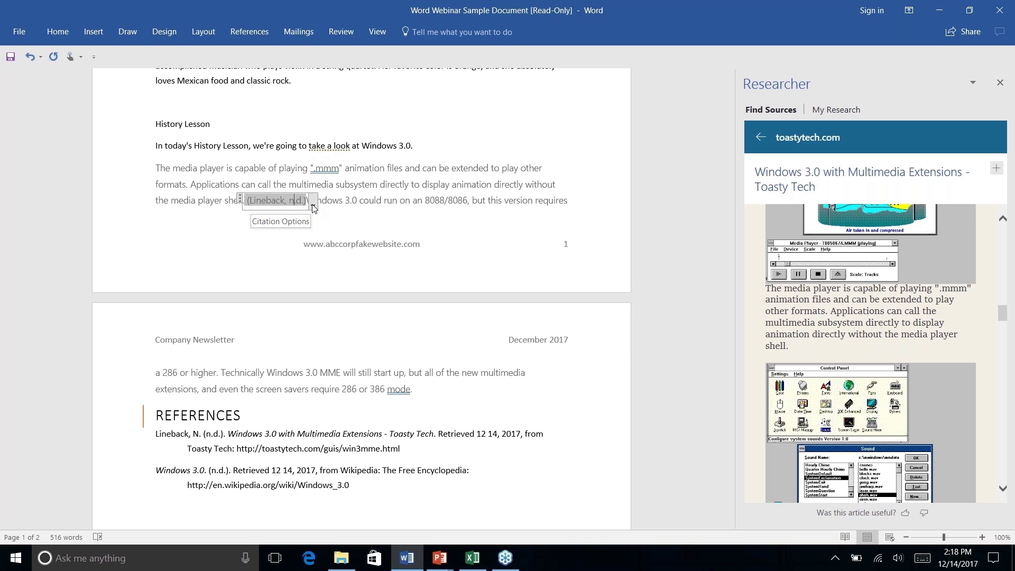
right_click(371, 367)
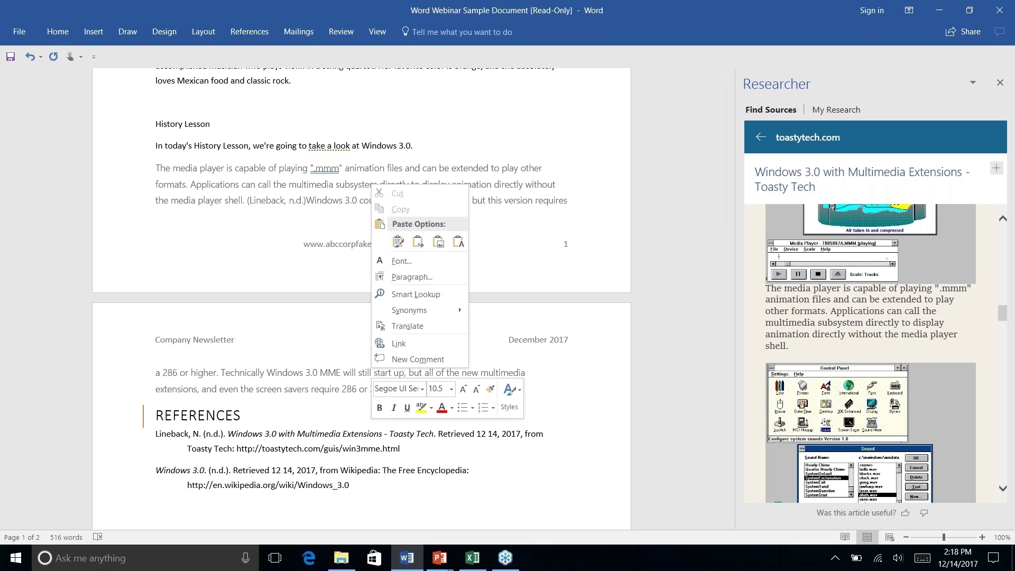
key("Escape")
scroll(335, 353, "down", 4)
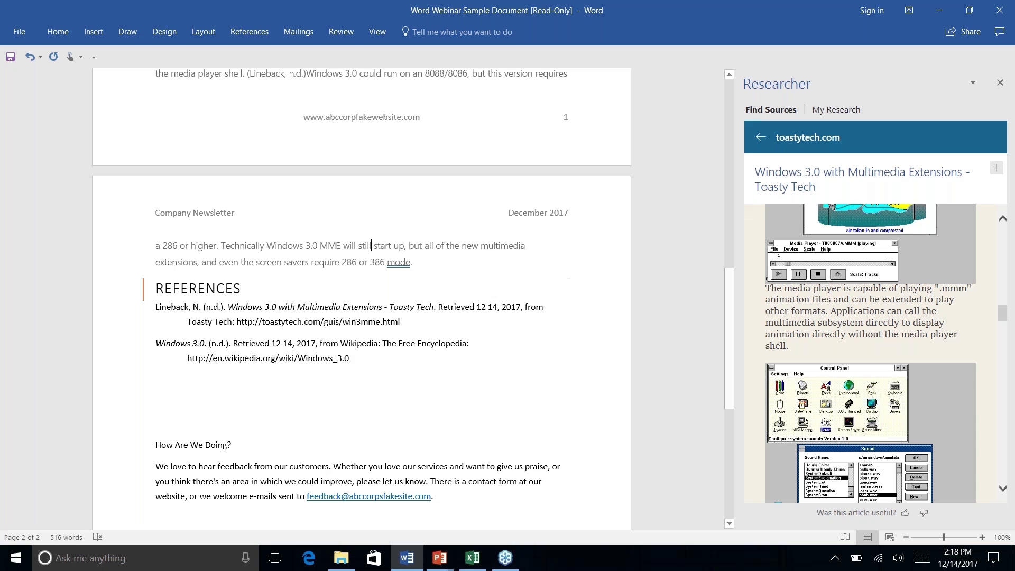
scroll(369, 317, "down", 3)
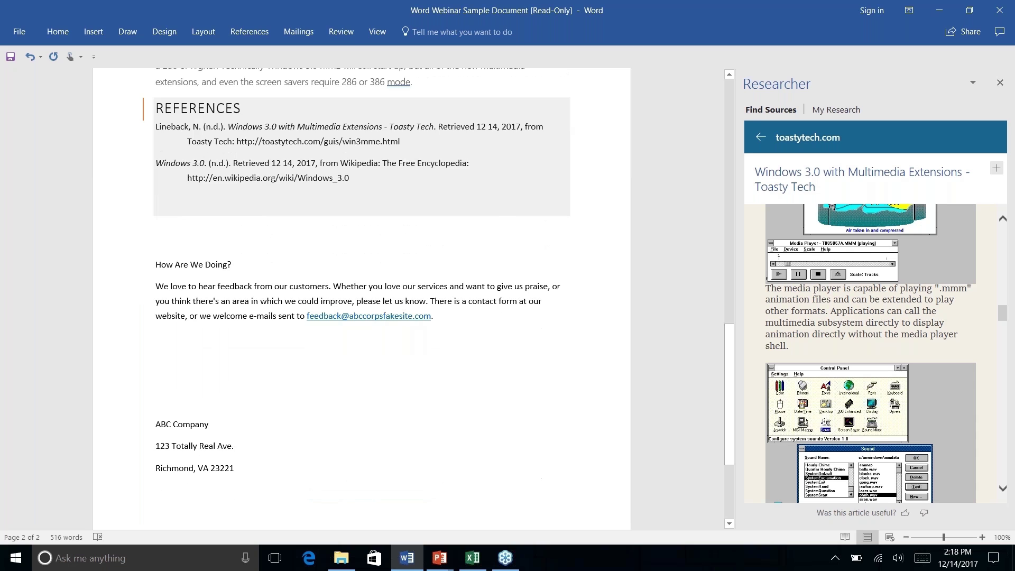
scroll(370, 318, "up", 5)
Close and reopen the Researcher, view its My Research page, and close it again
left_click(1000, 82)
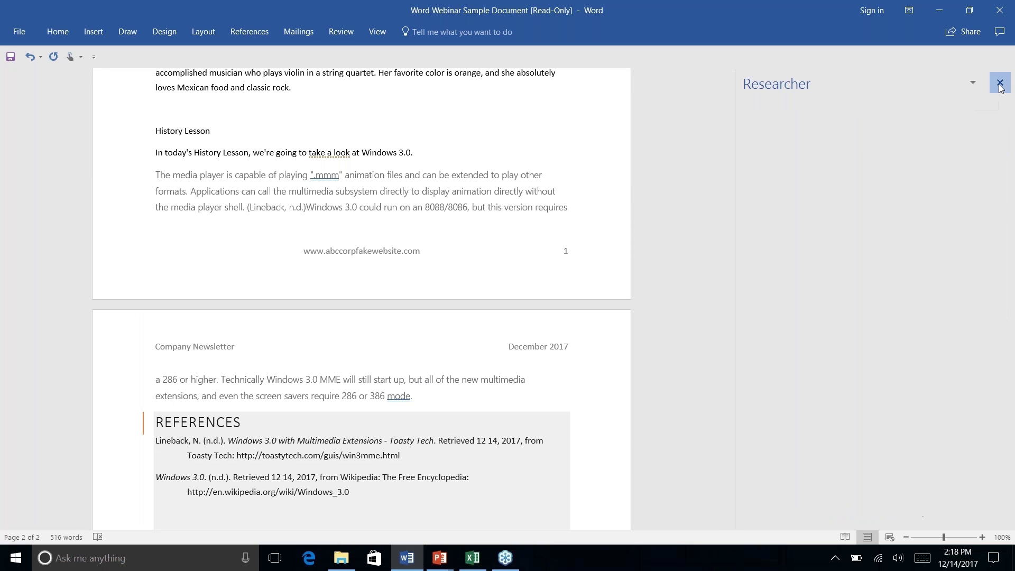
left_click(265, 26)
left_click(262, 52)
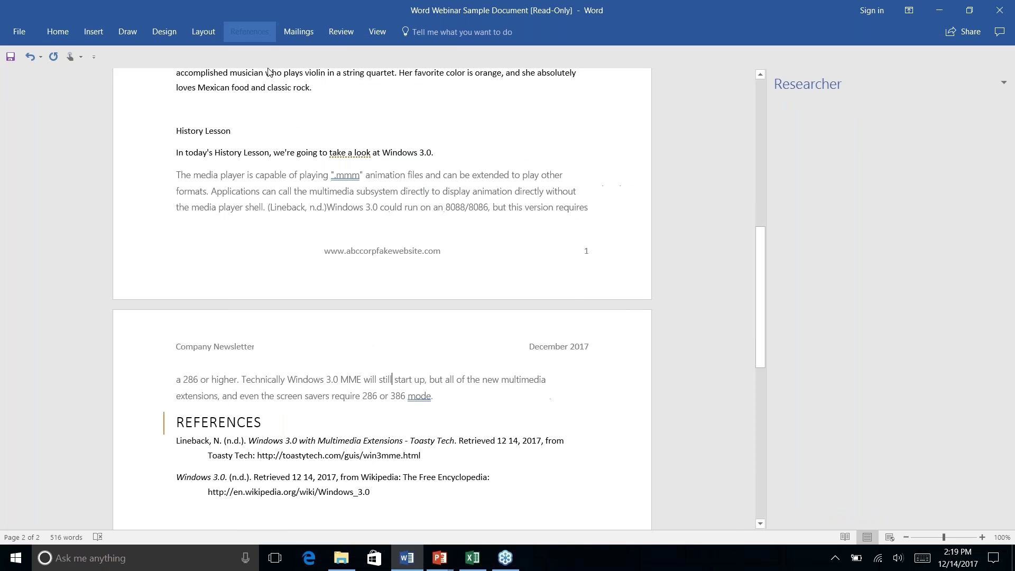
left_click(840, 109)
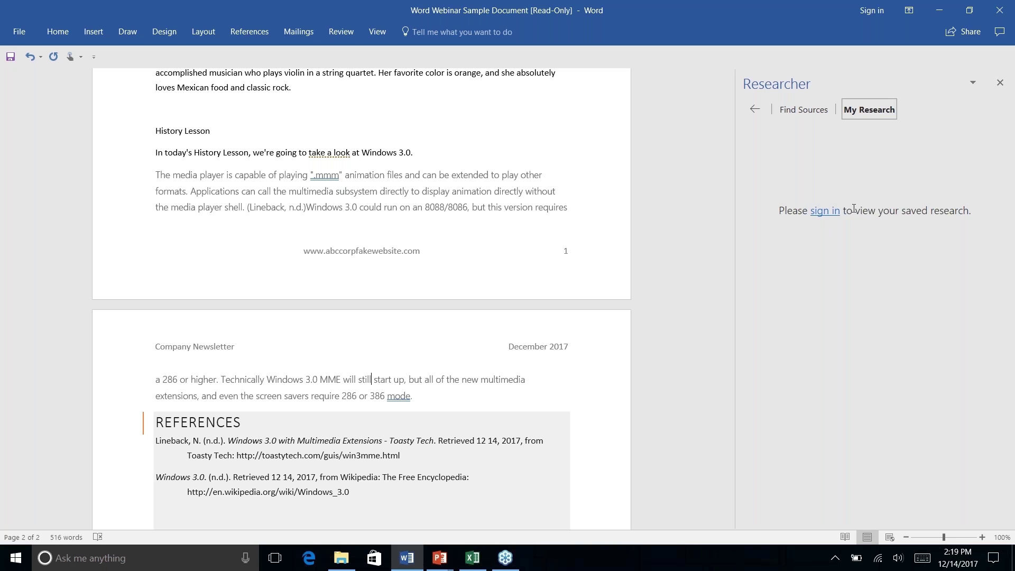
left_click(1000, 87)
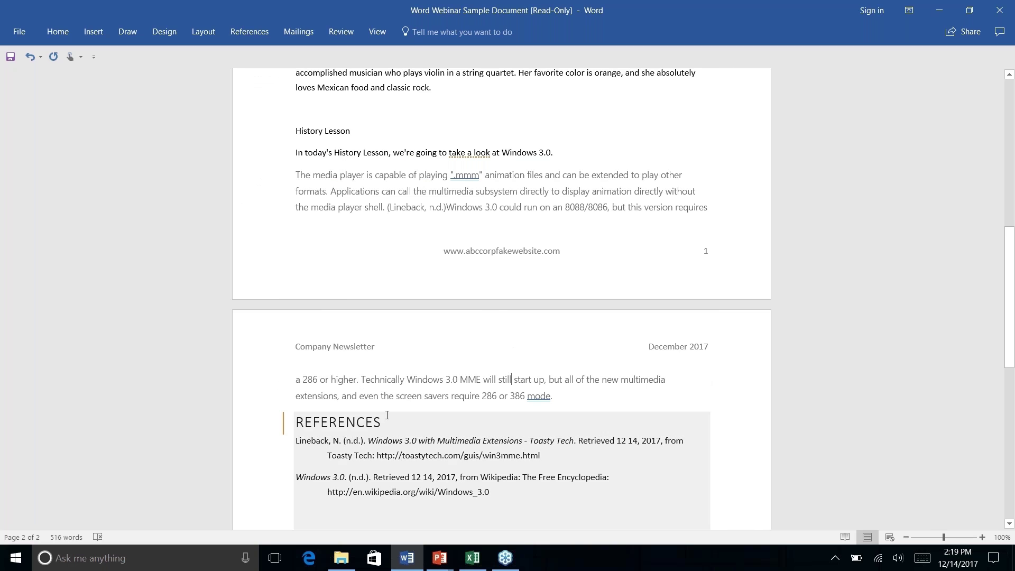
scroll(387, 414, "down", 3)
scroll(501, 298, "up", 10)
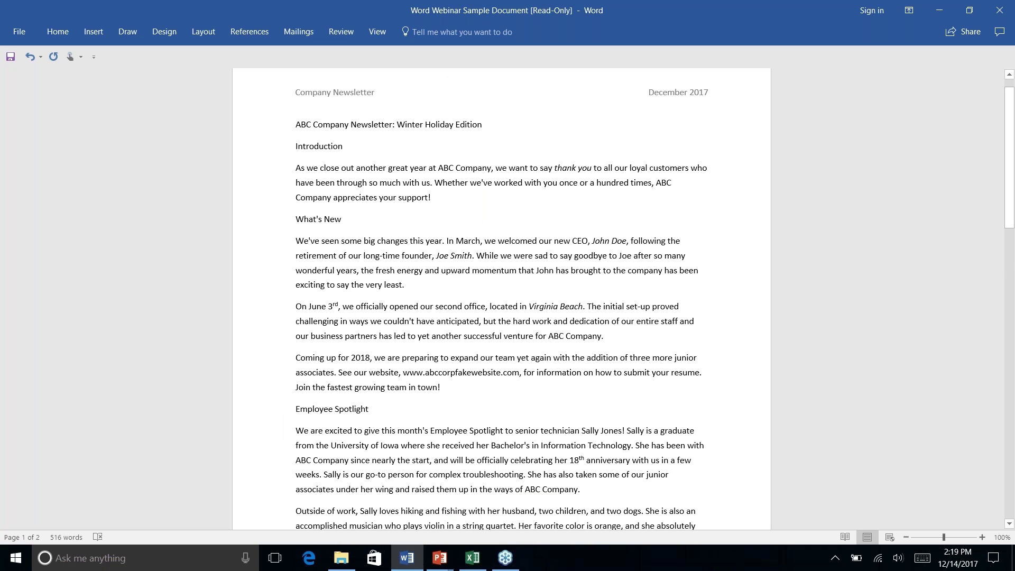
scroll(501, 298, "down", 8)
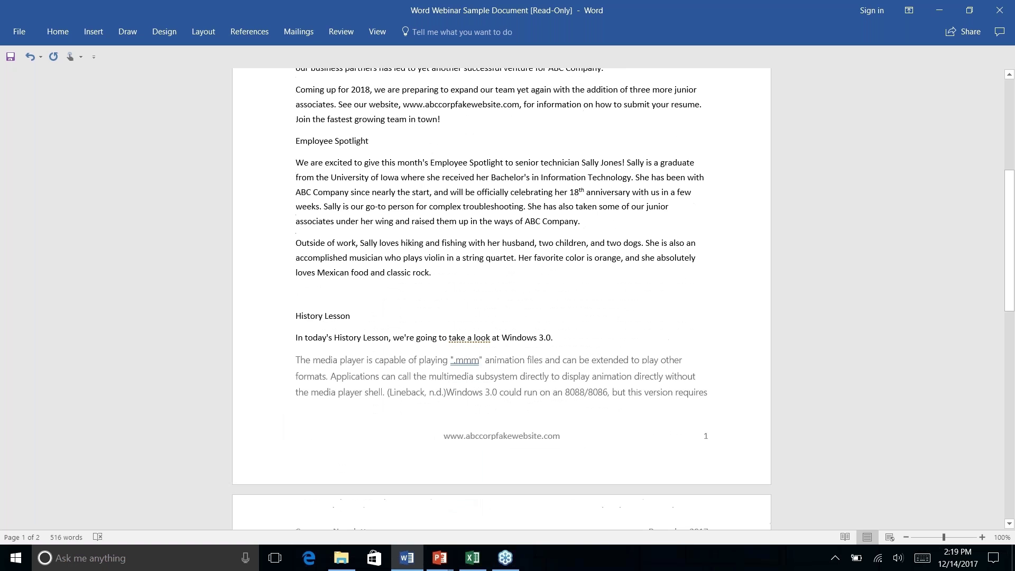
scroll(501, 298, "down", 4)
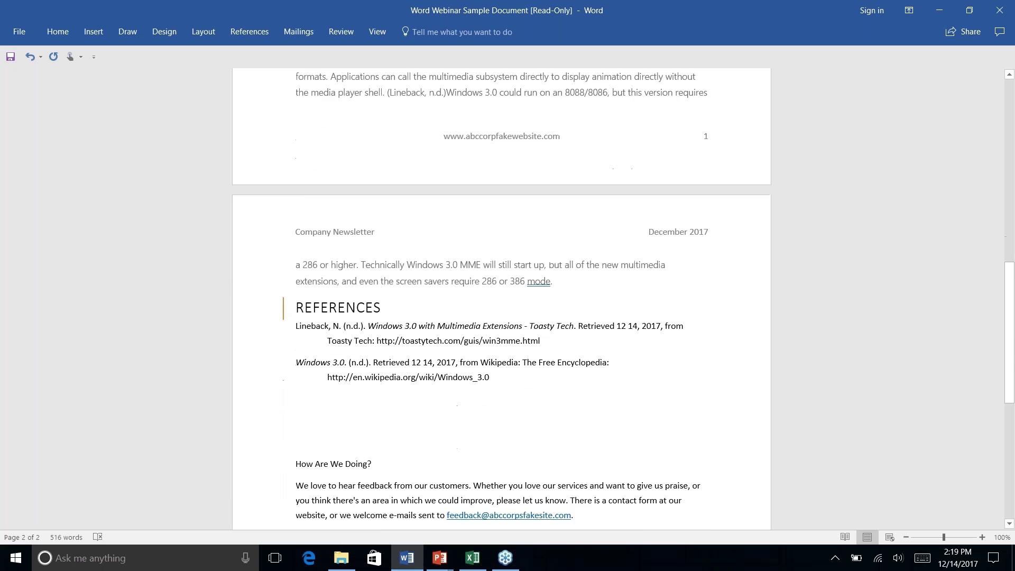
scroll(501, 299, "up", 1)
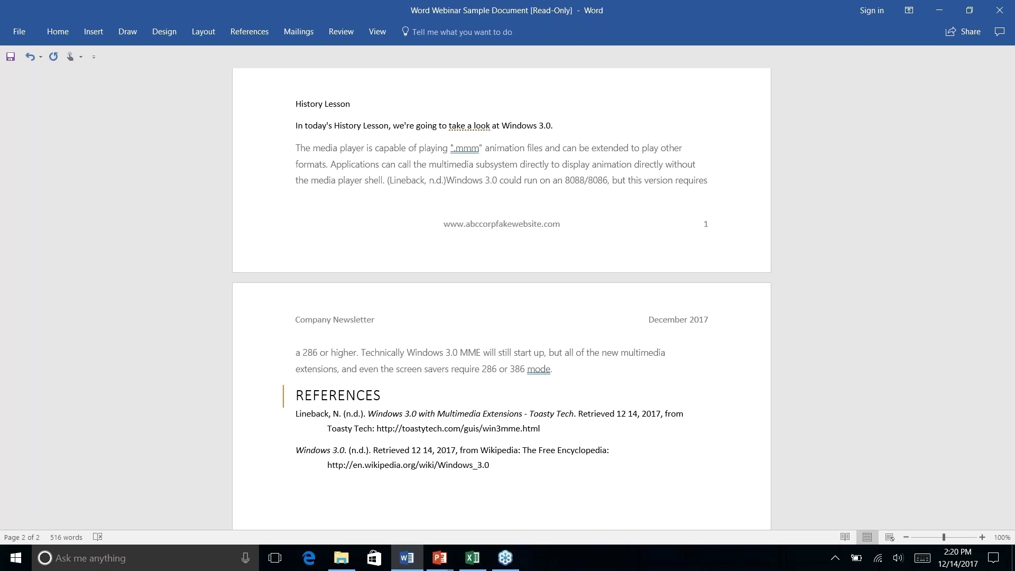
Switch to the PowerPoint slide show, advance to the Quick Parts slide, and return to the Word document
key("alt+Tab")
key("Right")
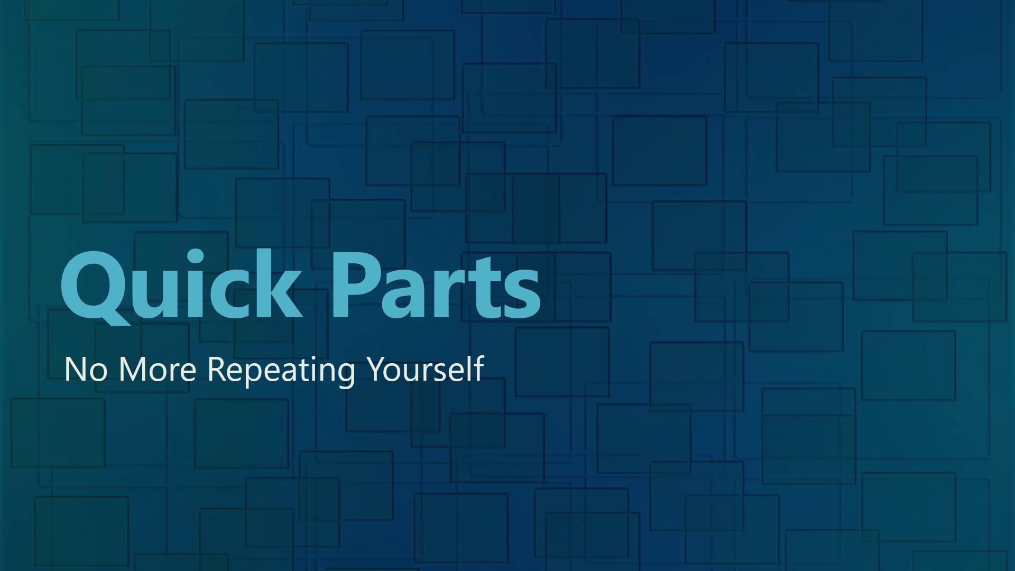
key("alt+Tab")
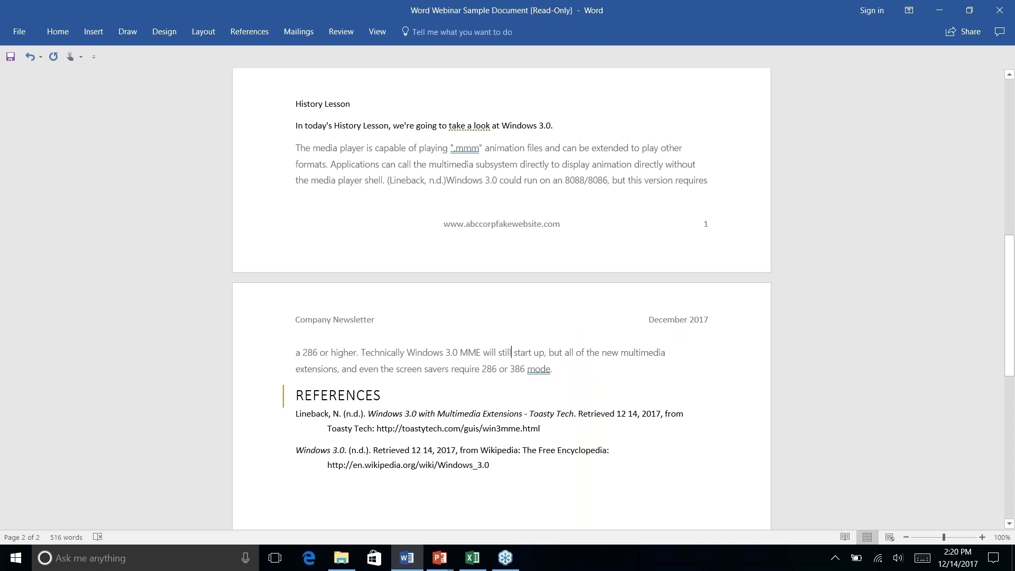
Center the three-line ABC Company address block at the end of the newsletter
scroll(511, 498, "down", 2)
scroll(511, 498, "up", 5)
scroll(511, 498, "down", 10)
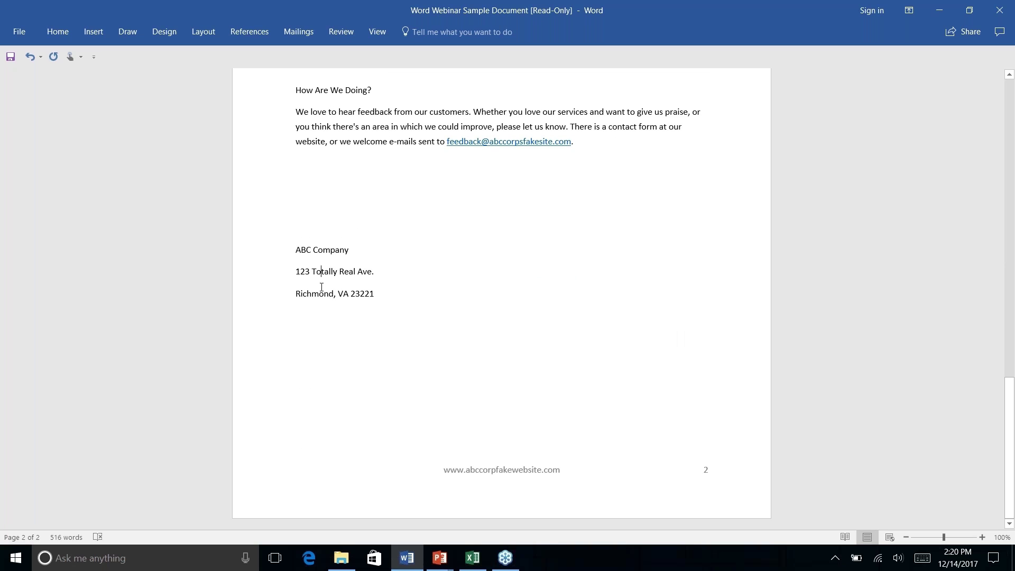
left_click_drag(373, 294, 260, 249)
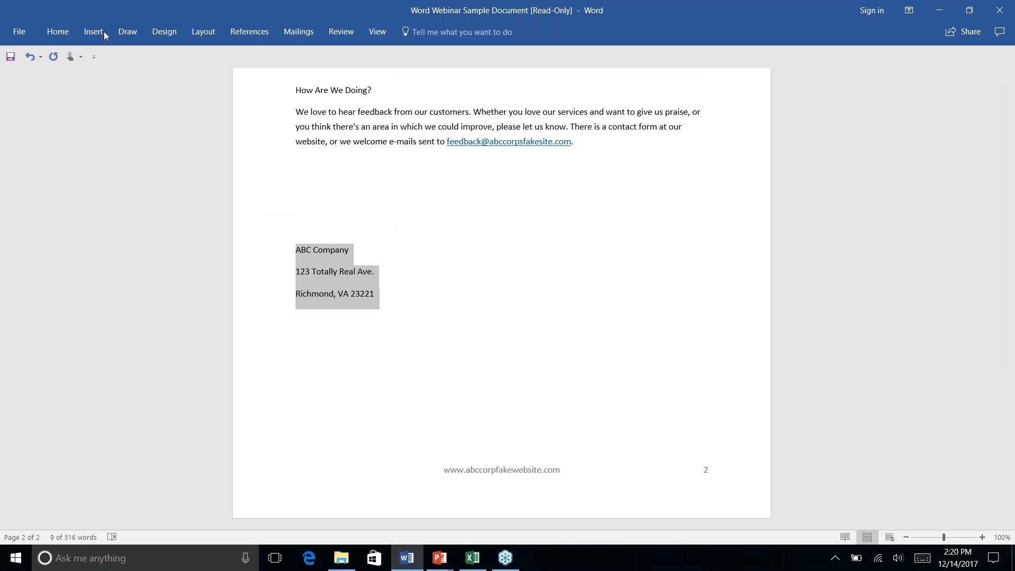
left_click(58, 33)
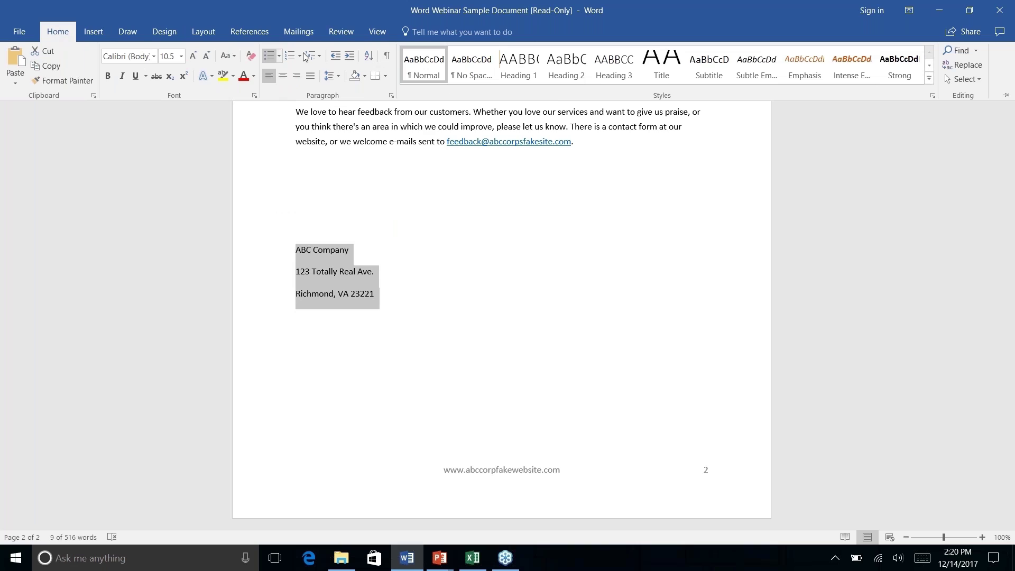
left_click(284, 76)
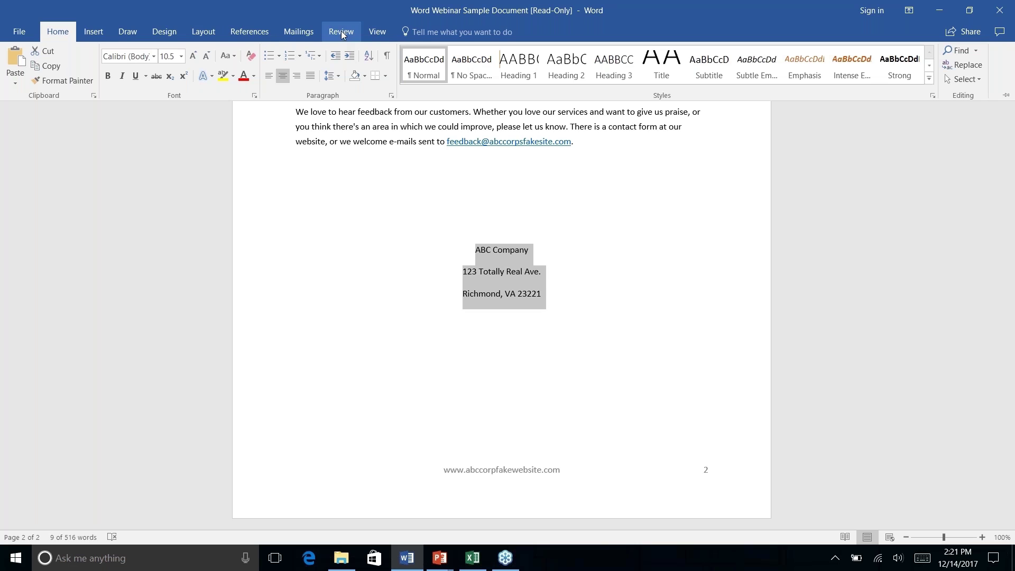
Save the selected ABC Company address block to the AutoText gallery under the name Company Address
left_click(201, 32)
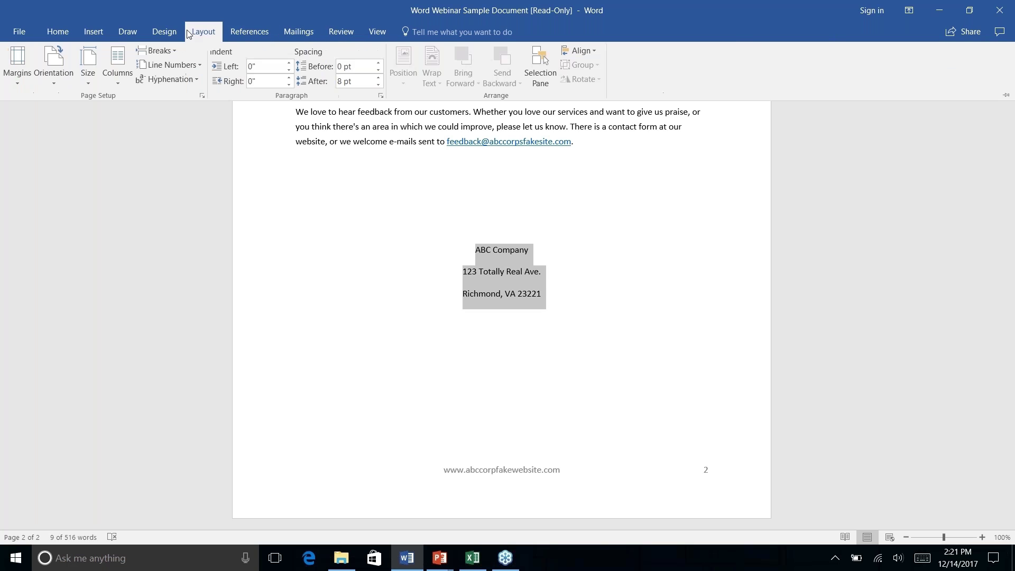
left_click(170, 32)
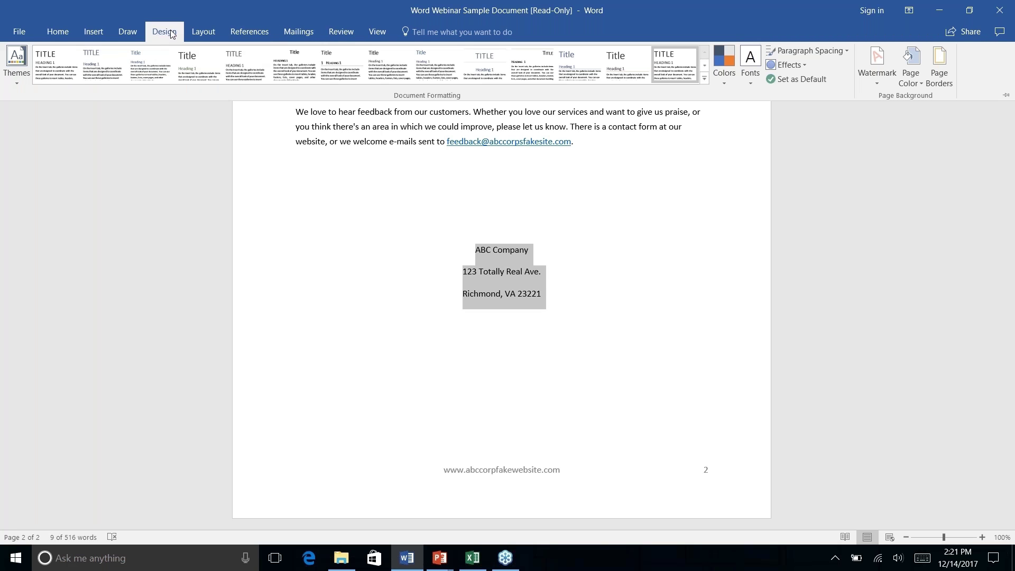
left_click(90, 33)
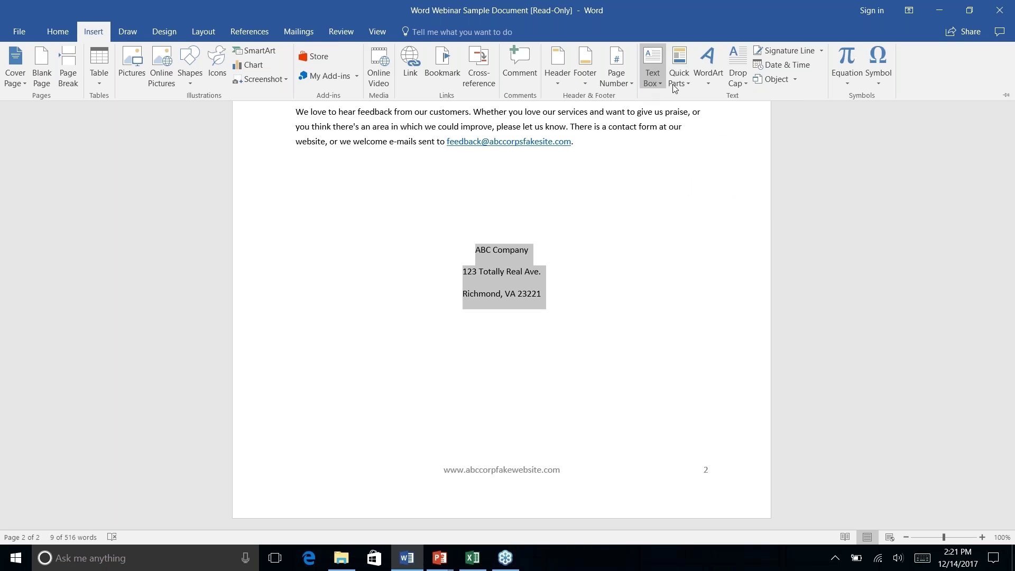
double_click(94, 24)
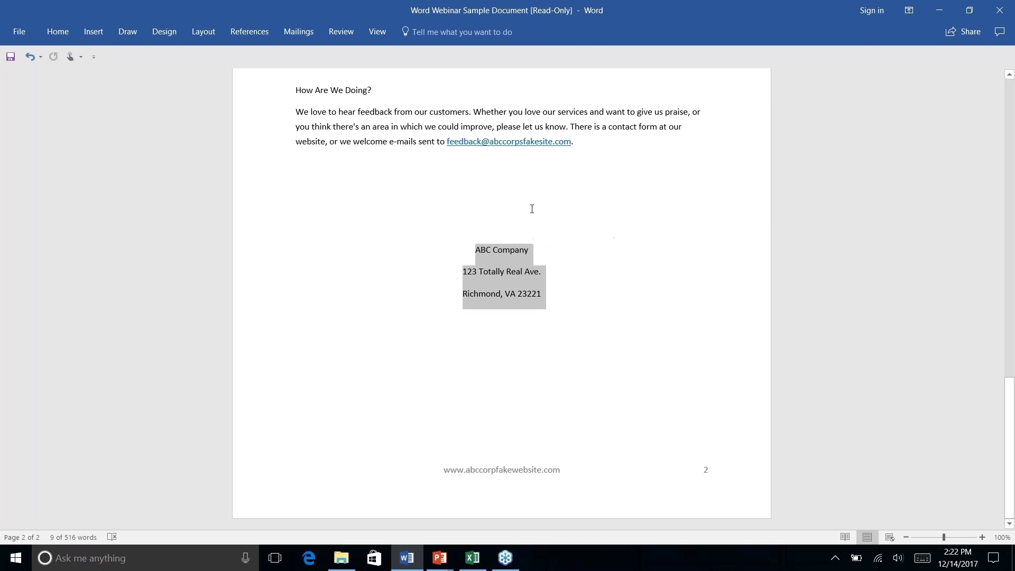
left_click(94, 32)
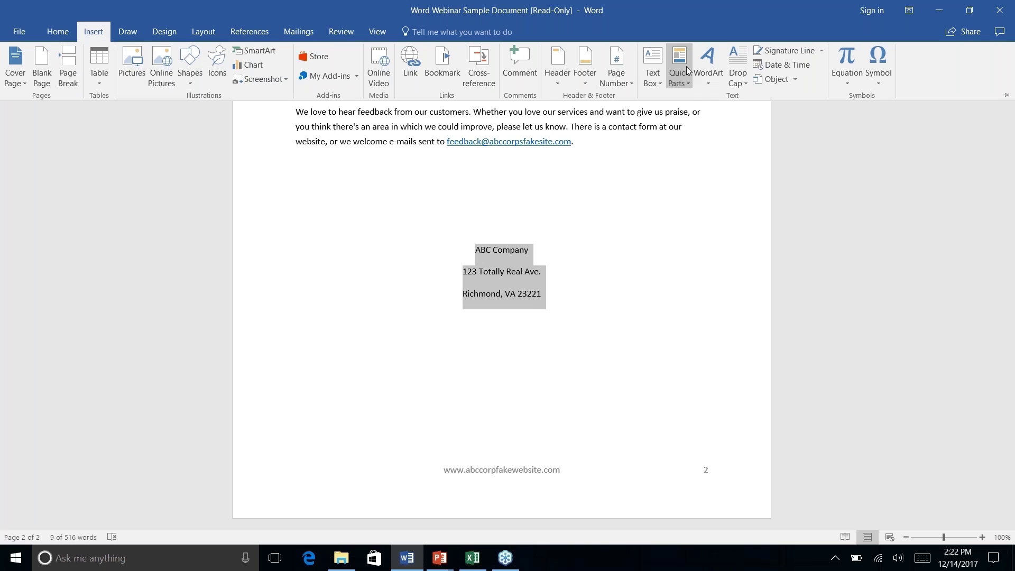
left_click(687, 86)
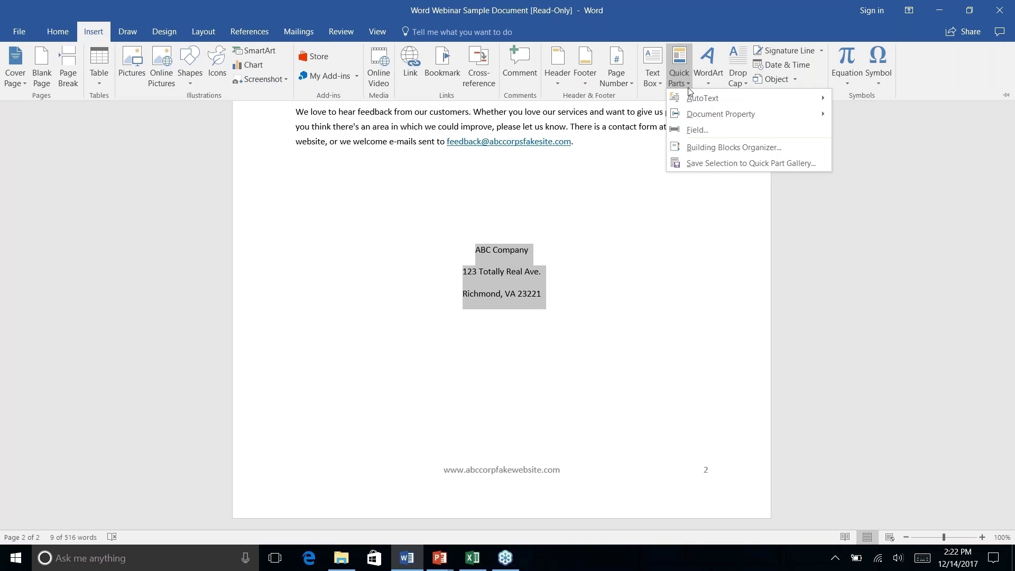
mouse_move(703, 103)
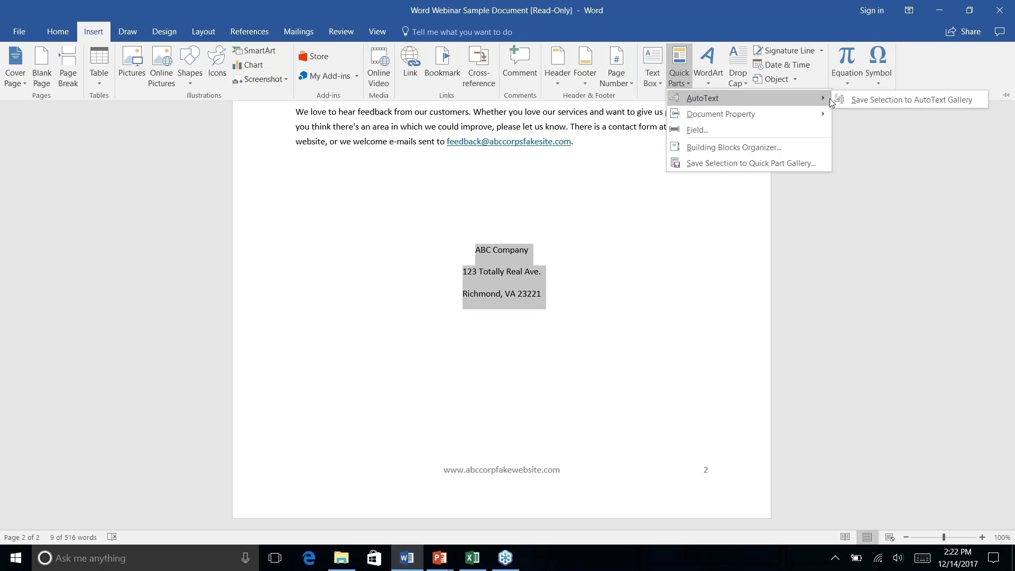
right_click(893, 102)
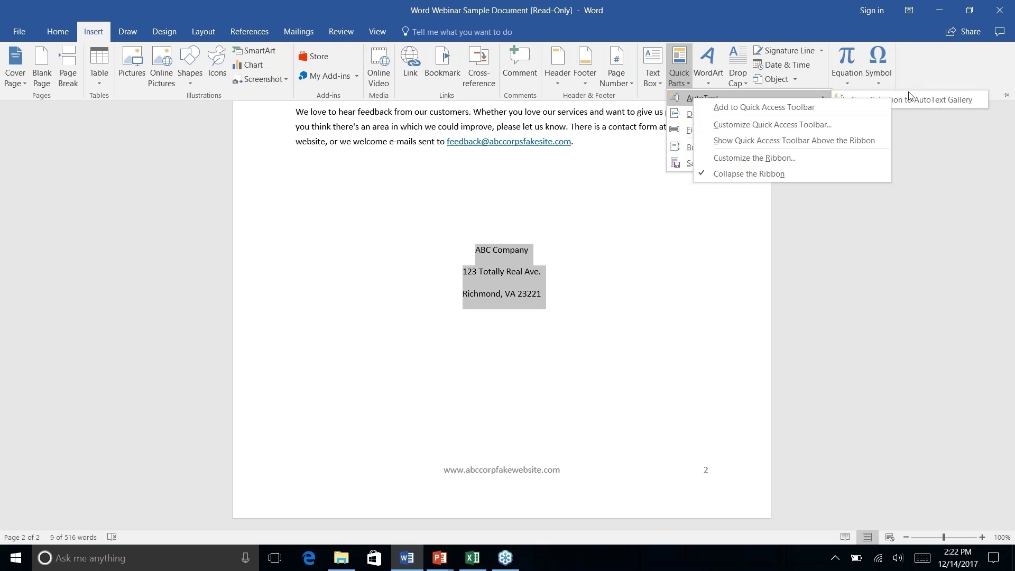
left_click(909, 96)
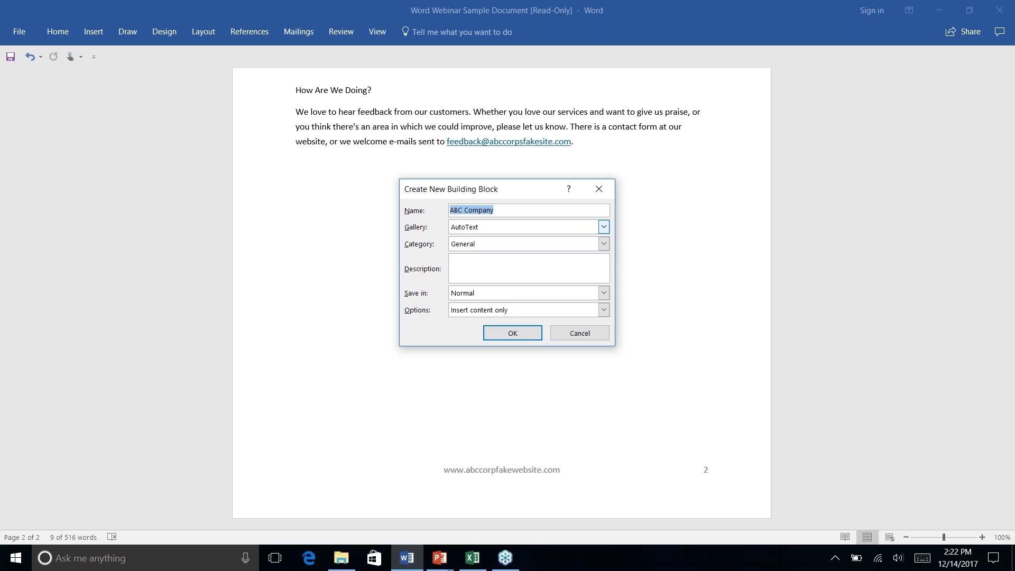
type("Company Address")
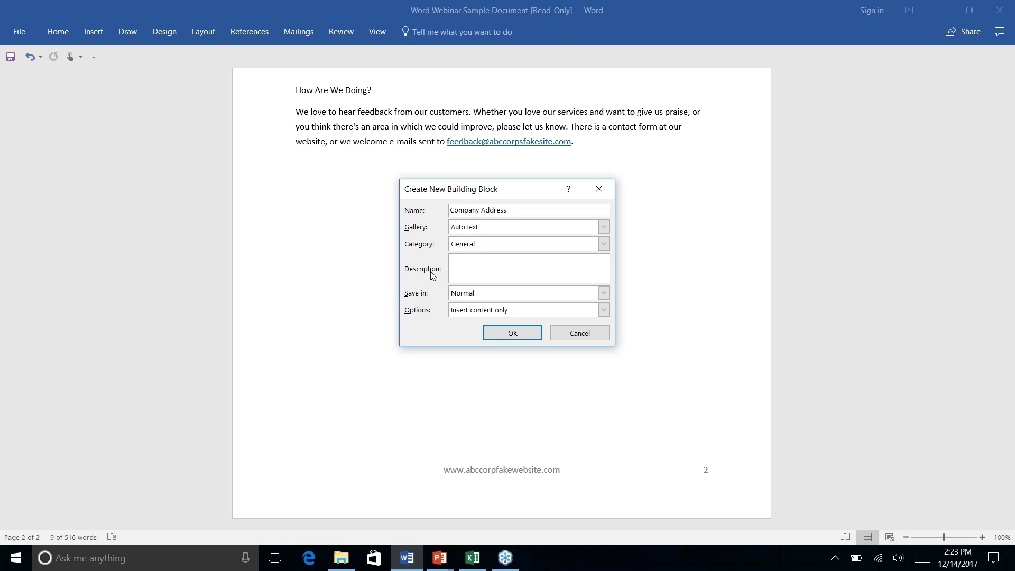
left_click(512, 334)
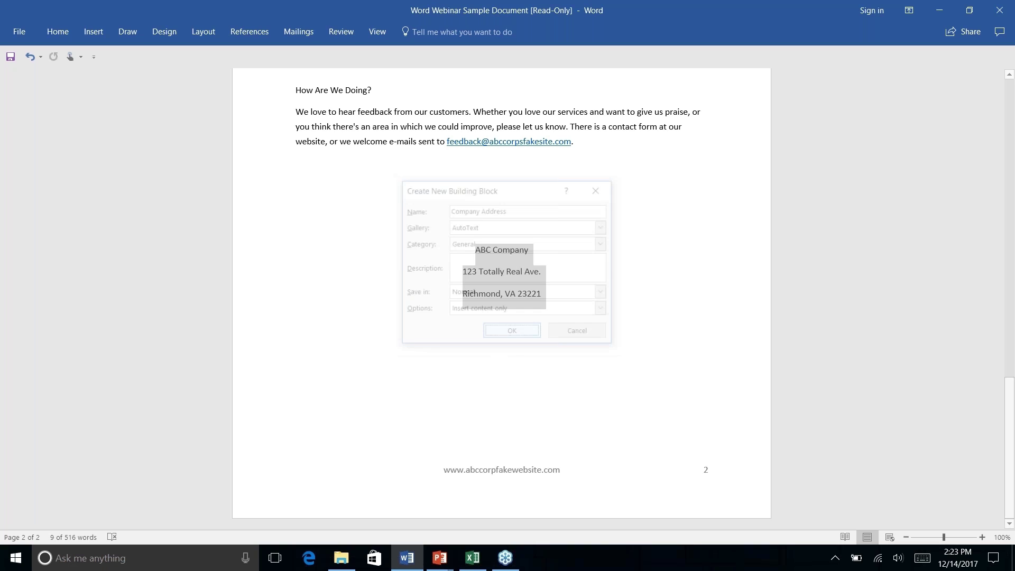
Delete the three-line ABC Company address block from the end of the newsletter
left_click(507, 273)
left_click_drag(547, 302, 474, 248)
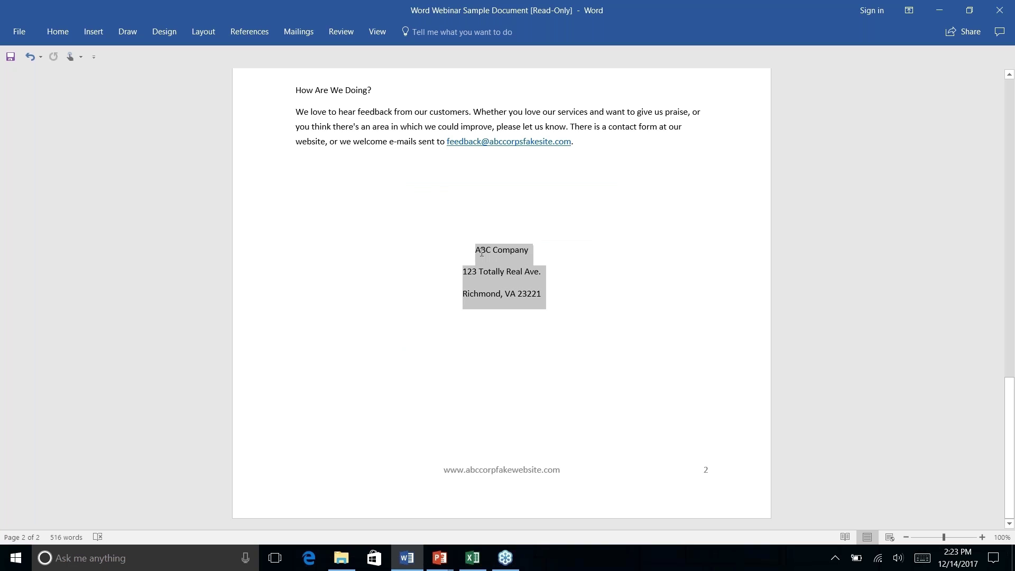
key("Delete")
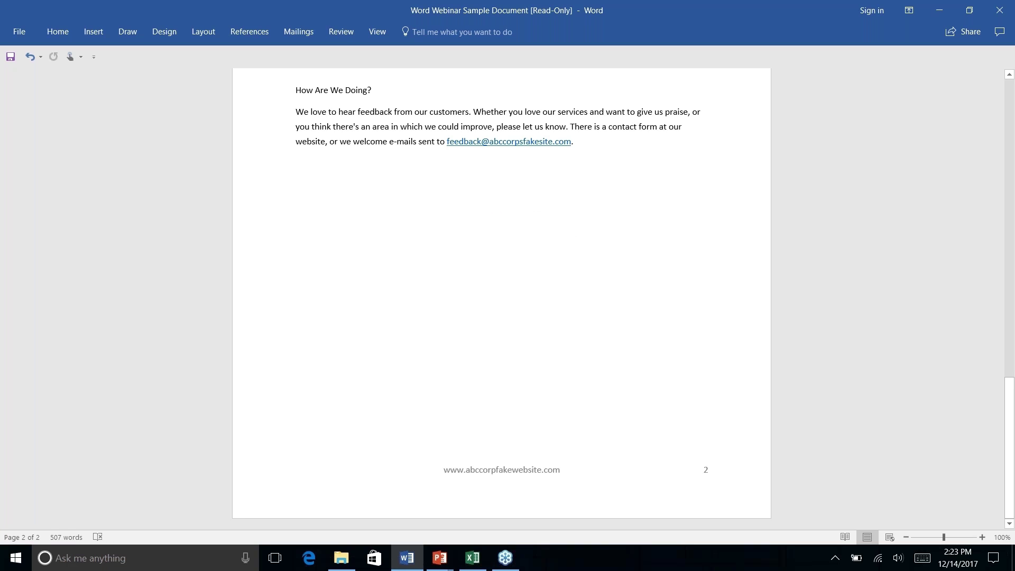
Insert the saved Company Address AutoText entry at the end of the newsletter
left_click(86, 35)
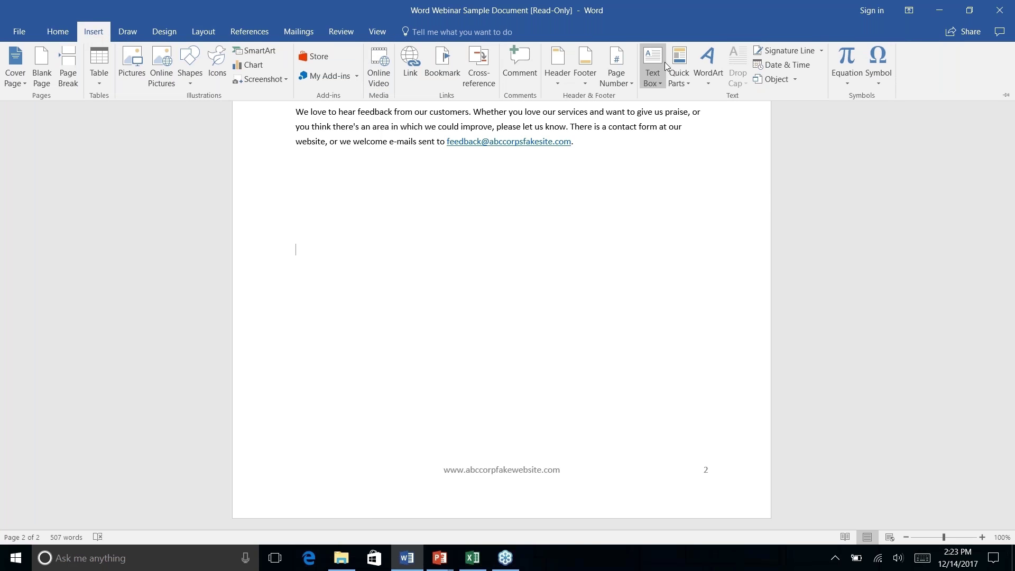
right_click(687, 85)
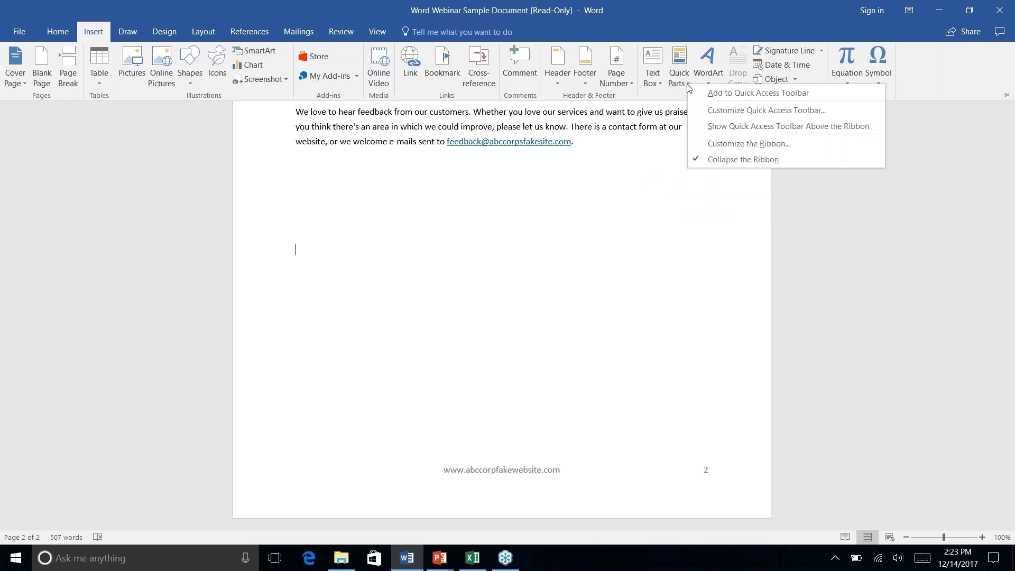
left_click(676, 84)
left_click(676, 84)
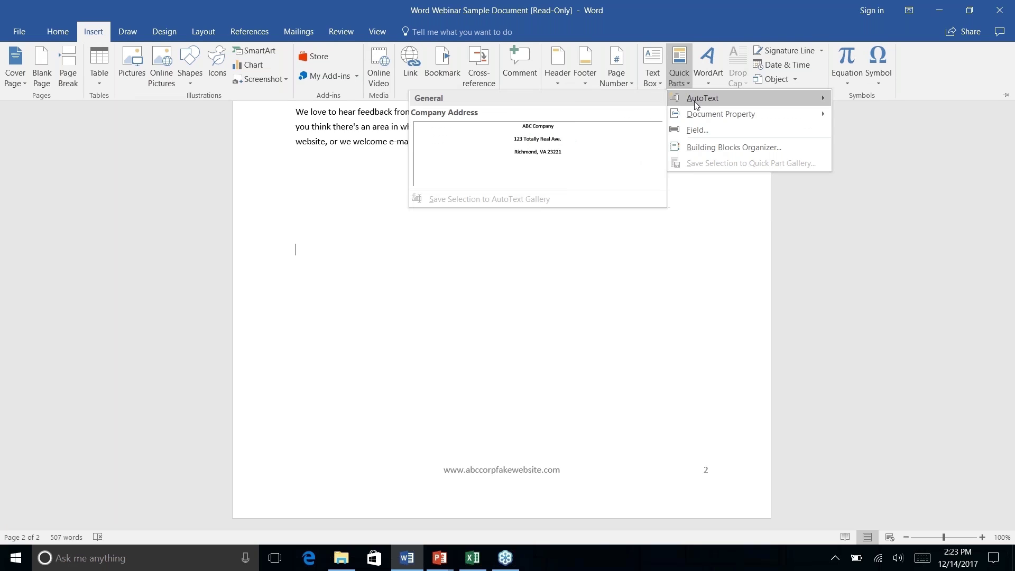
mouse_move(696, 101)
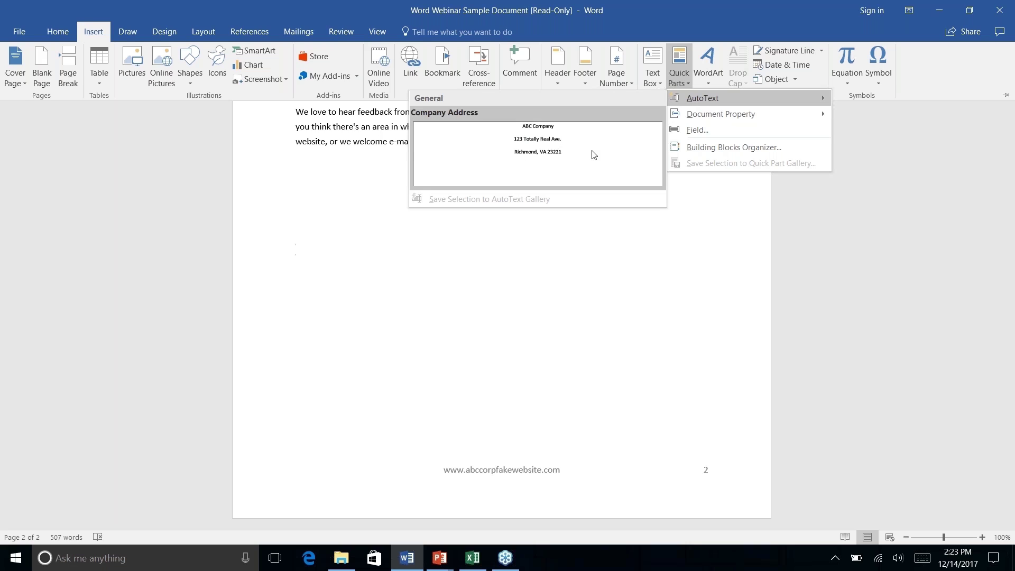
left_click(539, 150)
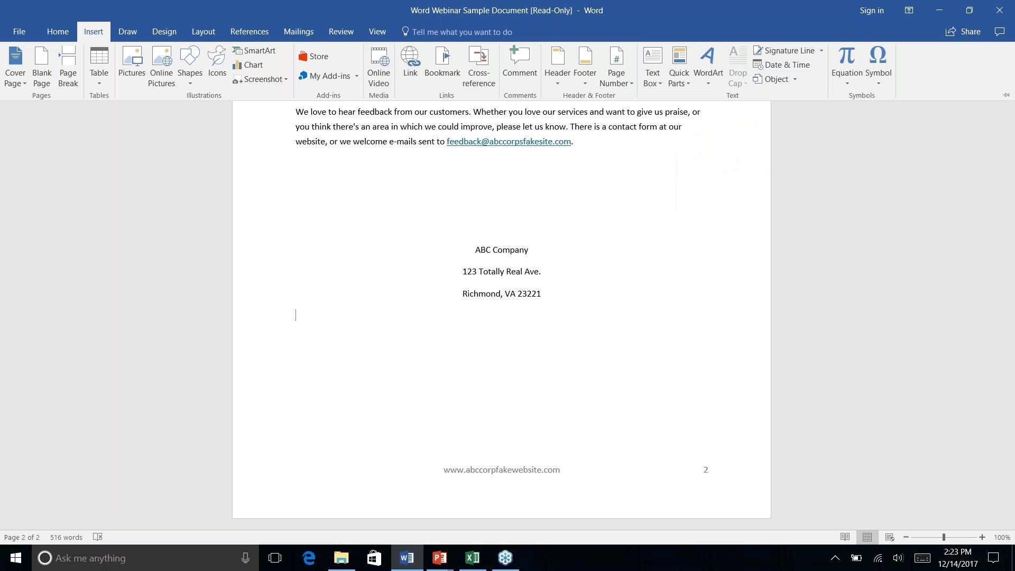
Open the Building Blocks Organizer and sort its entries by name and then by gallery
left_click(686, 85)
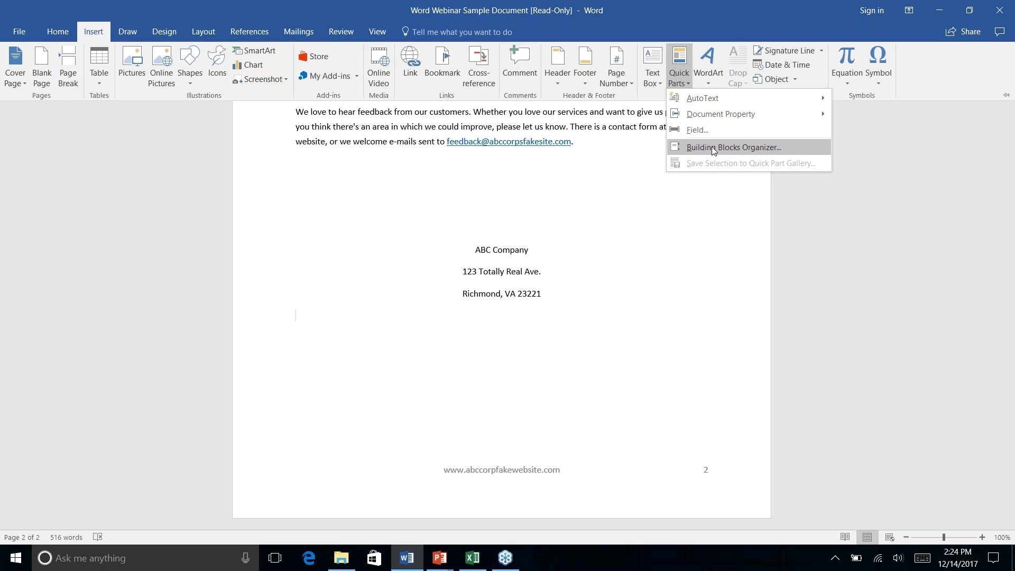
left_click(714, 151)
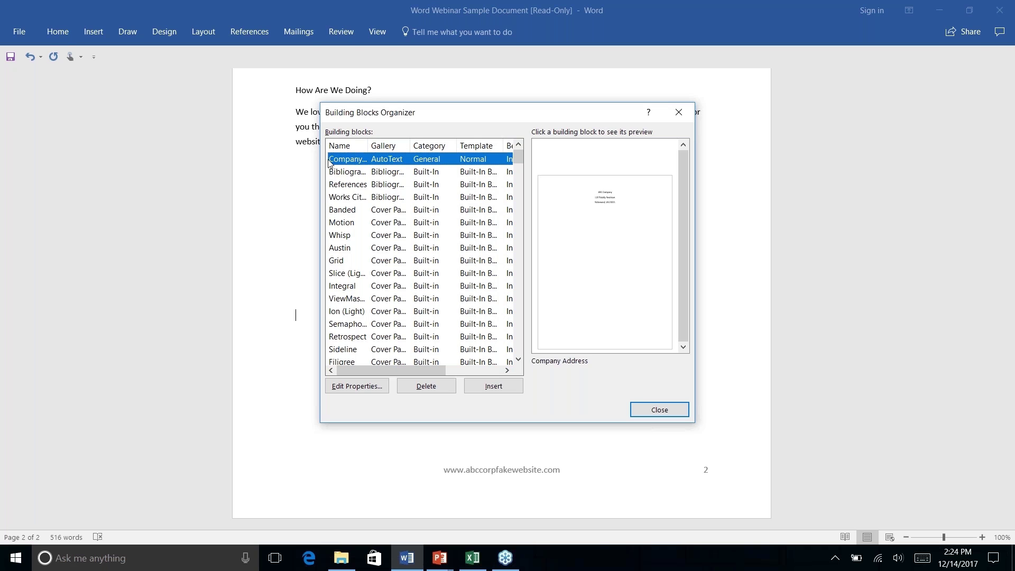
left_click(341, 149)
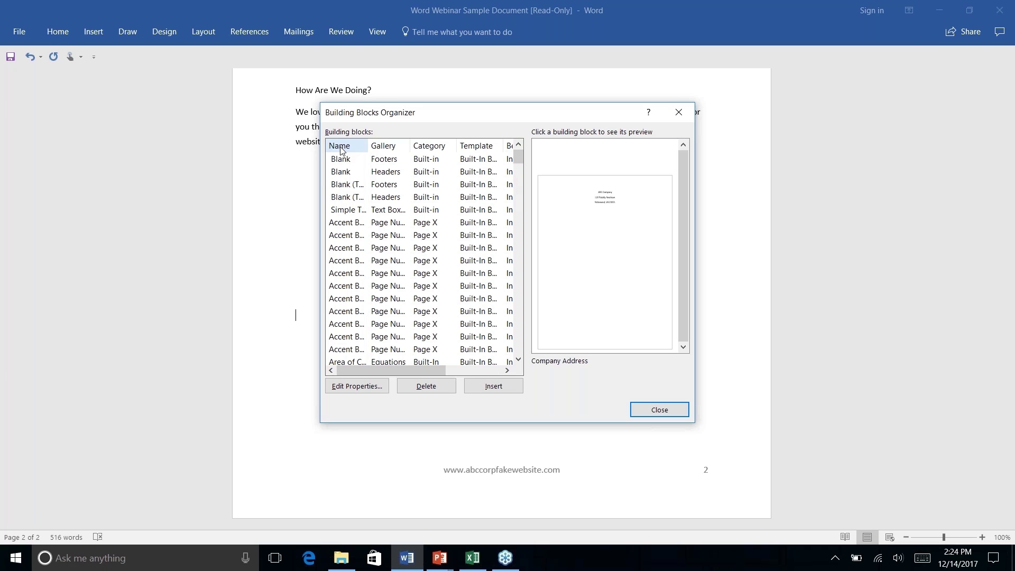
left_click(392, 146)
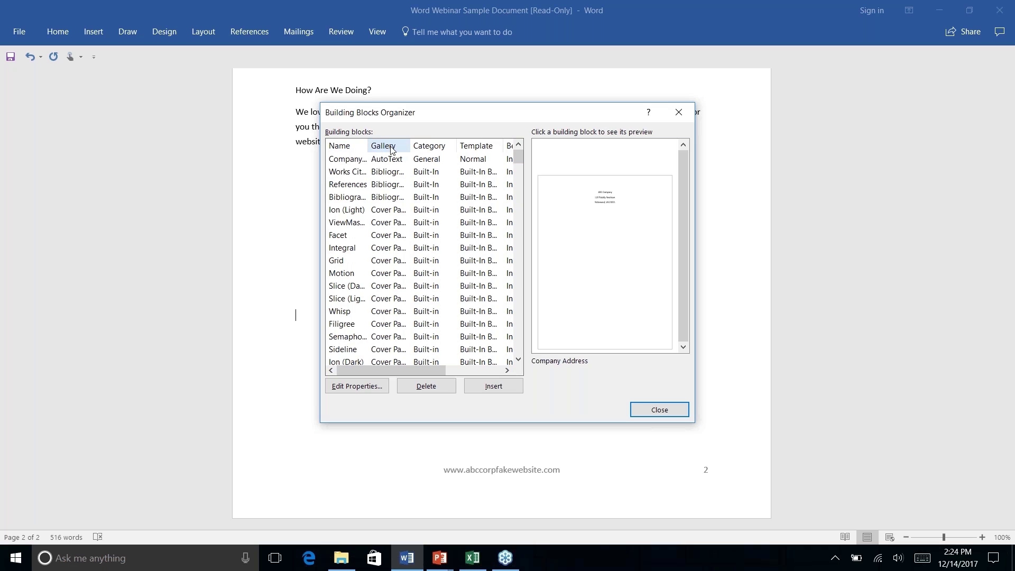
View the editable properties of the Company Address building block and close them without changes
left_click(347, 160)
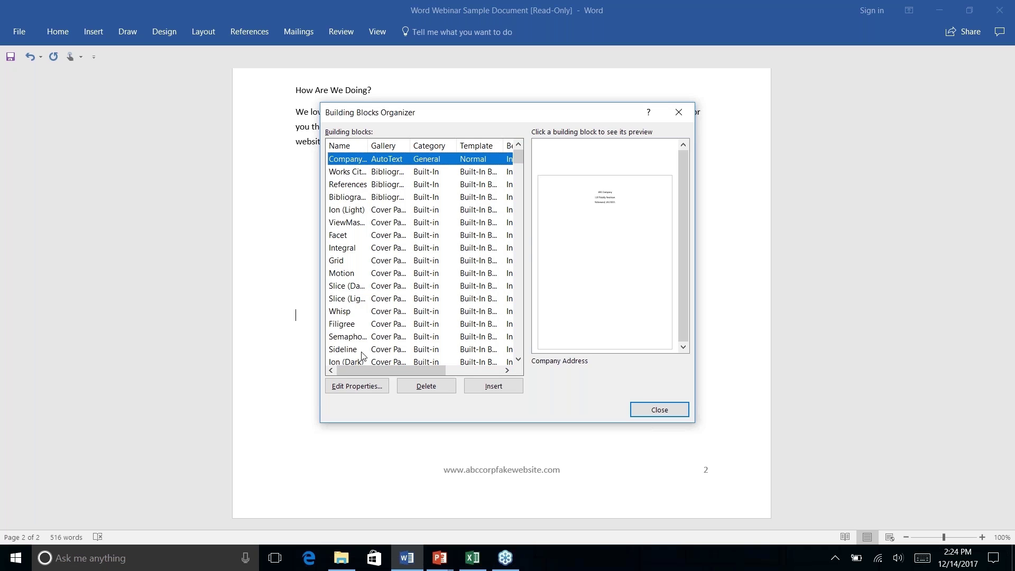
left_click(358, 387)
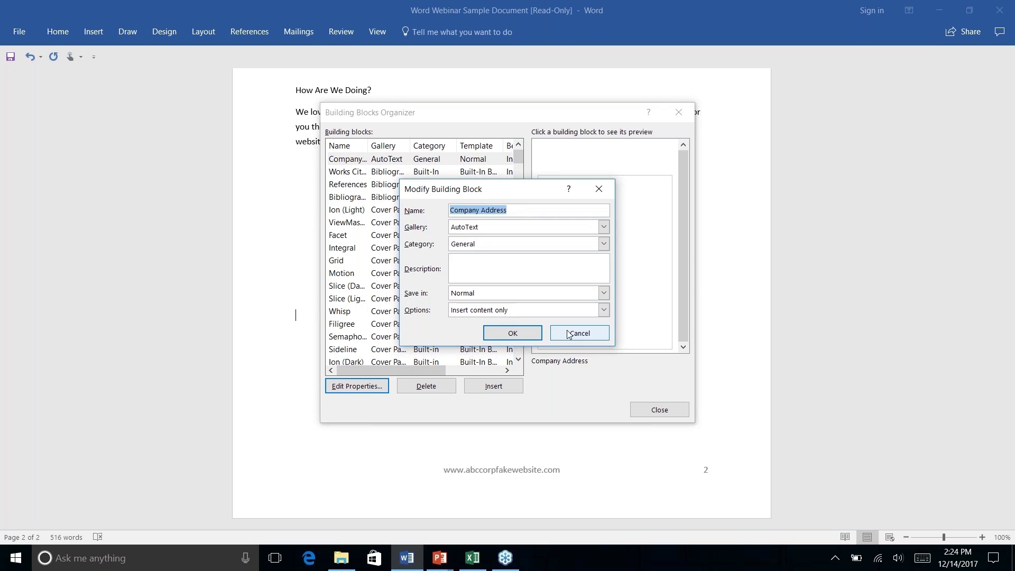
left_click(595, 334)
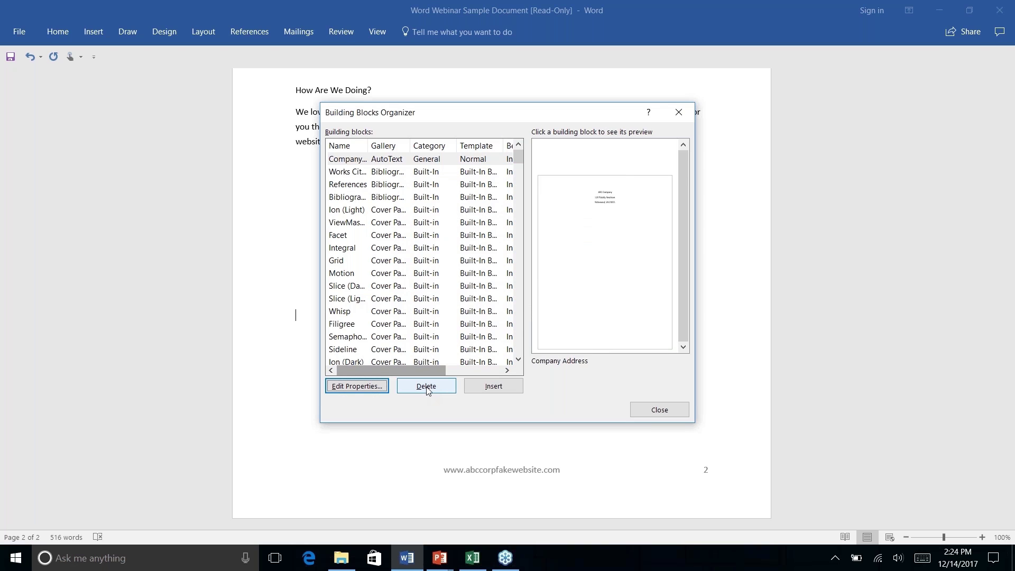
Delete the Company Address building block from the organizer
left_click(391, 165)
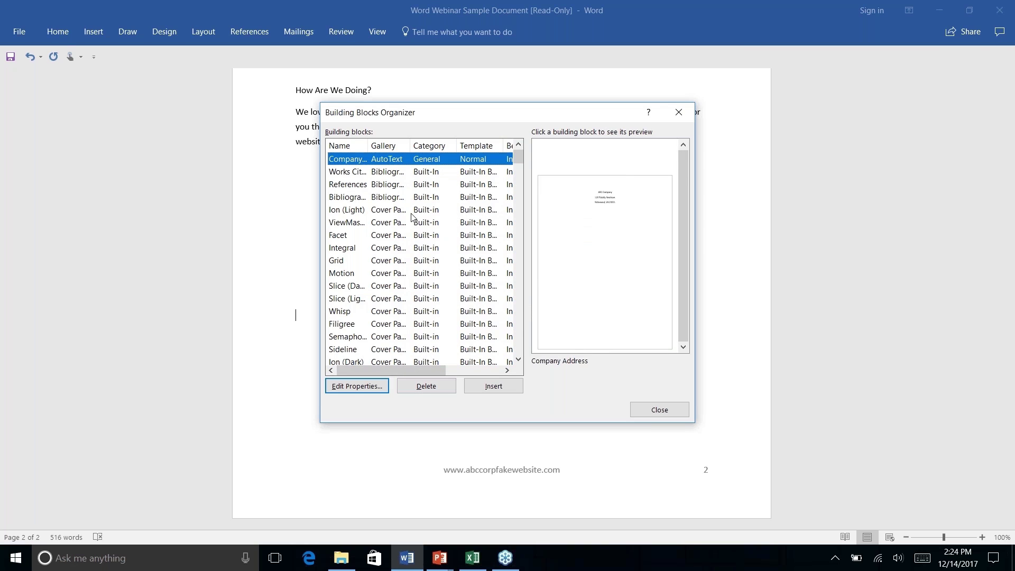
left_click(427, 388)
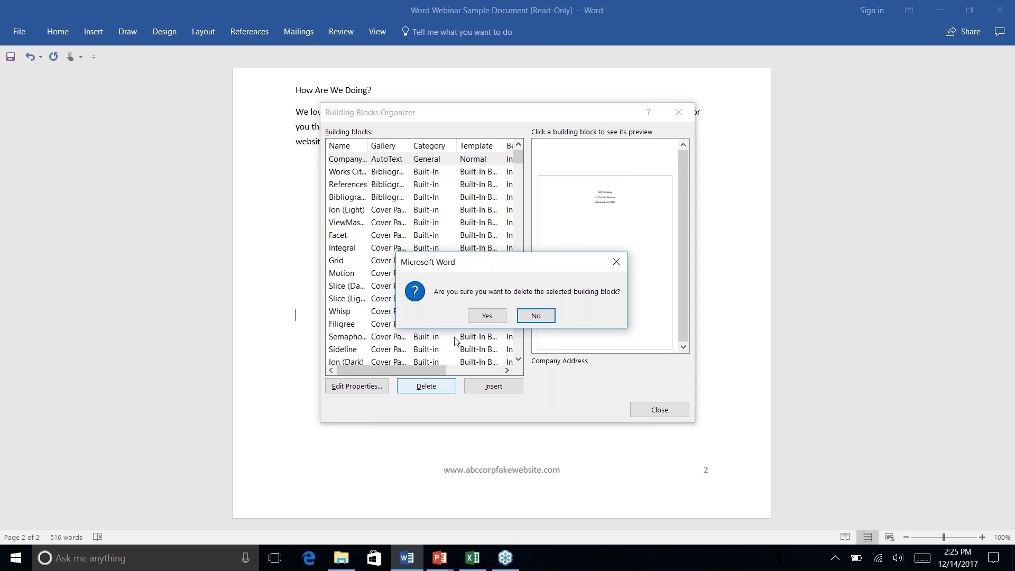
left_click(485, 315)
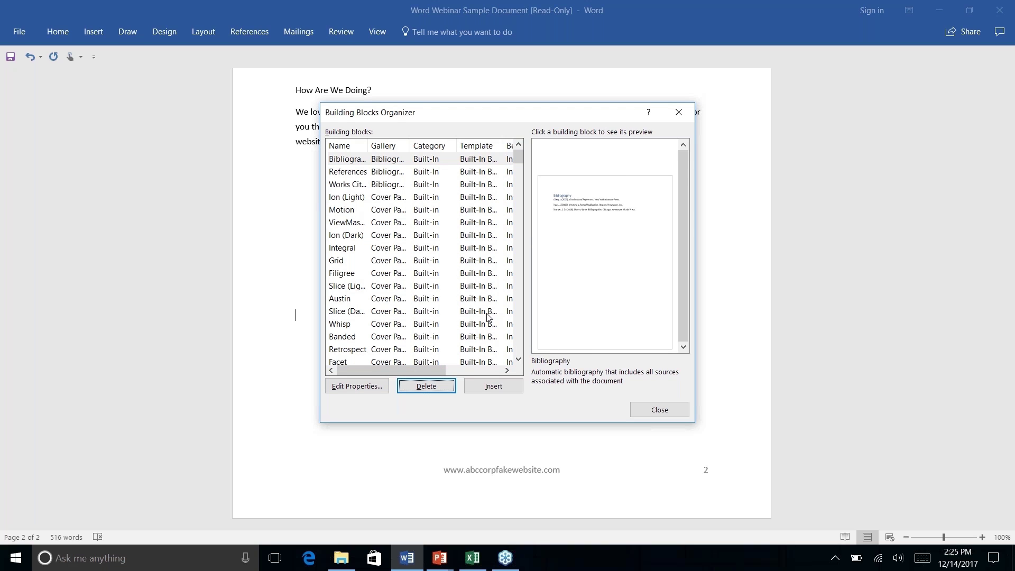
Examine the organizer's columns and its built-in cover pages, equations, footers, headers and page number building blocks
scroll(370, 222, "right", 5)
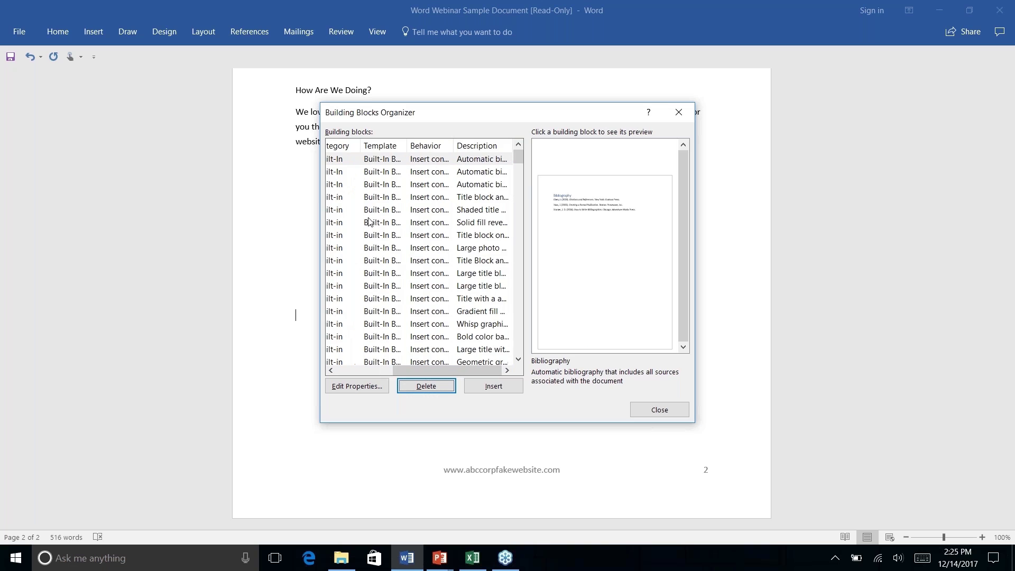
scroll(370, 222, "left", 5)
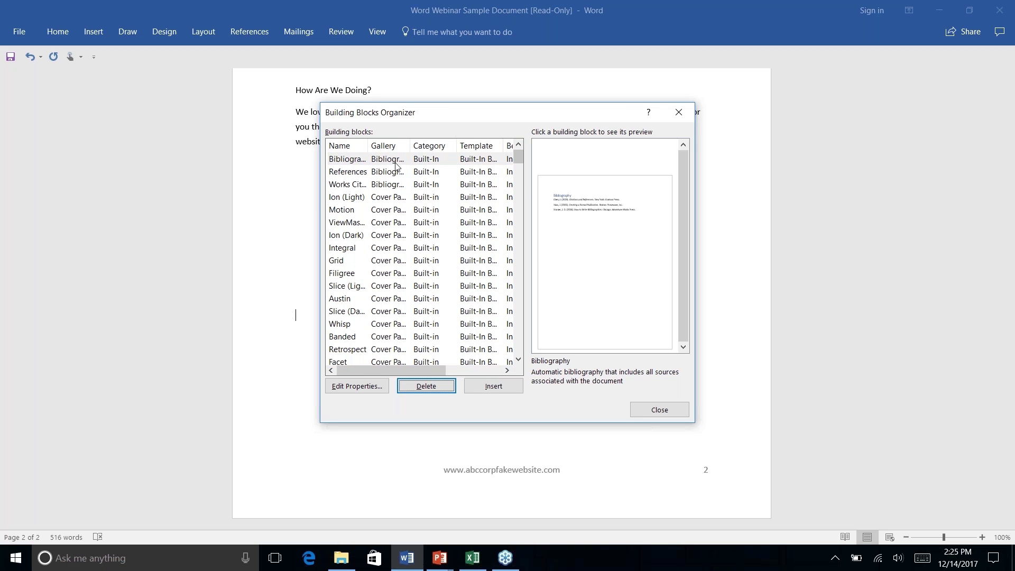
scroll(449, 212, "down", 12)
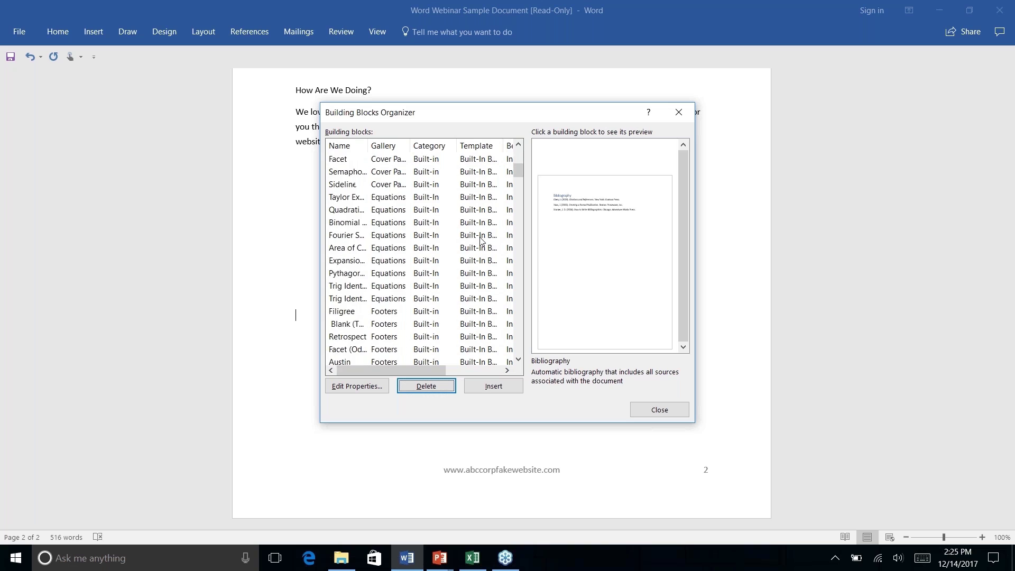
scroll(481, 240, "down", 15)
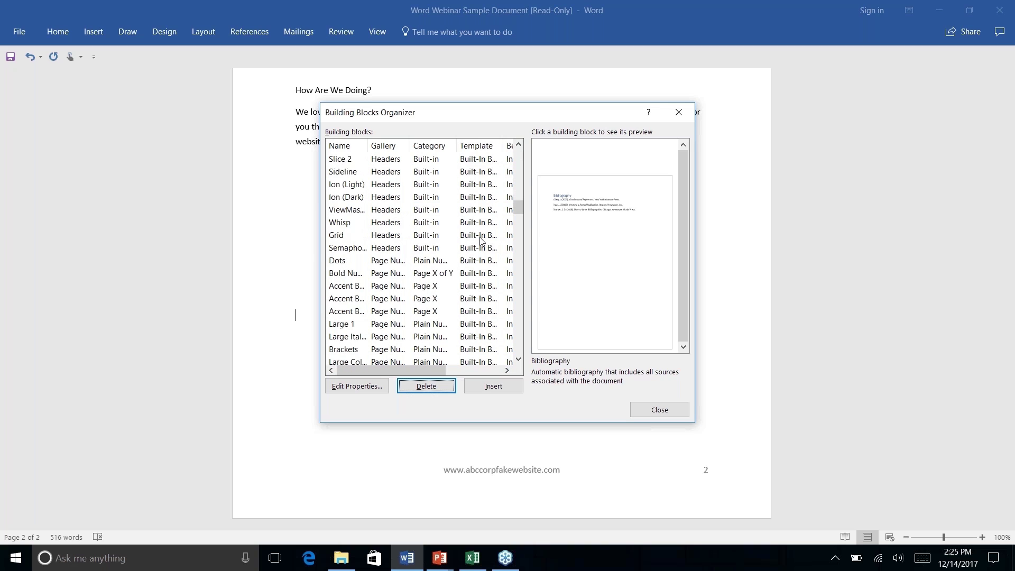
scroll(481, 241, "down", 1)
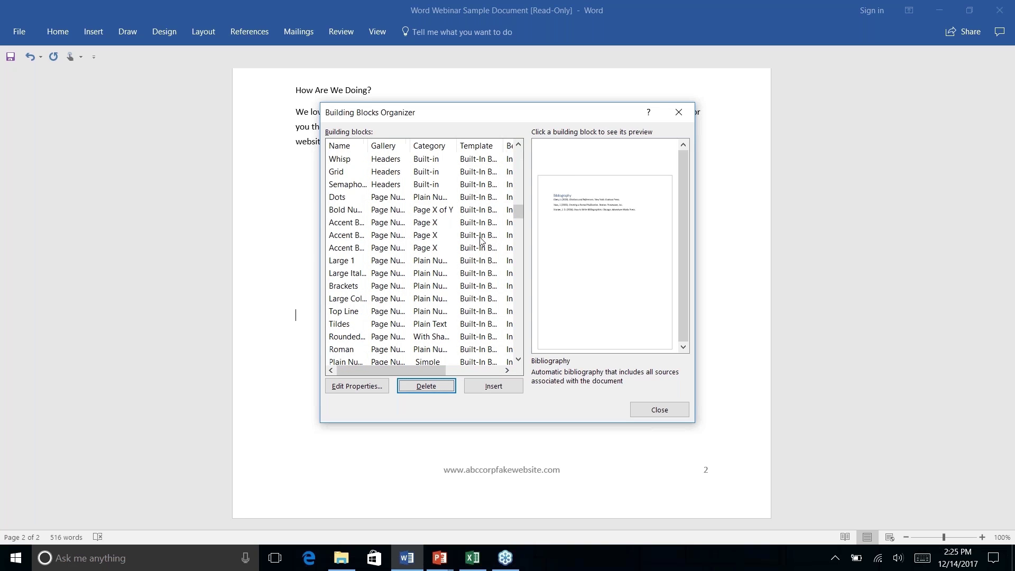
scroll(481, 240, "down", 7)
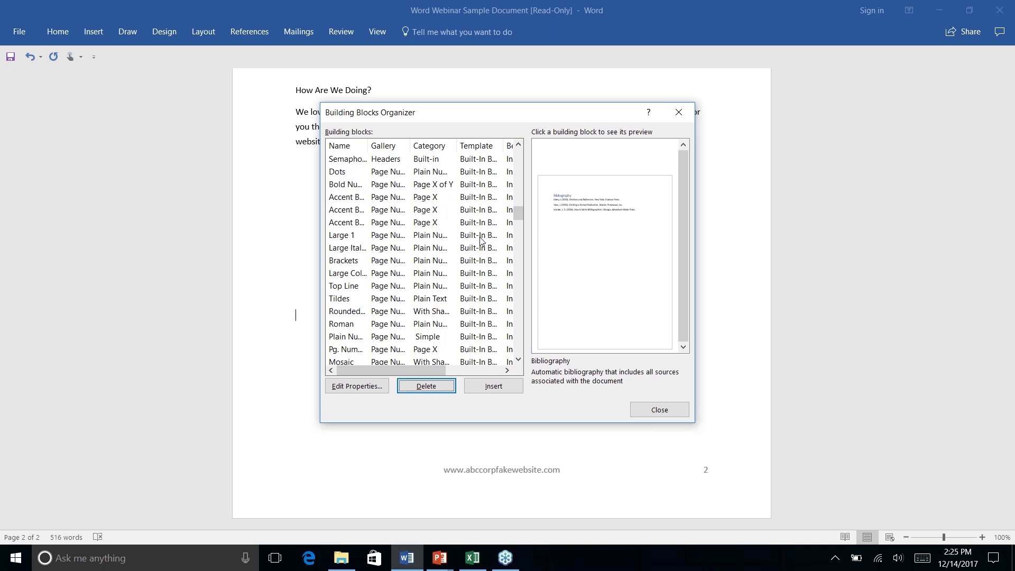
scroll(481, 241, "down", 6)
scroll(480, 240, "down", 2)
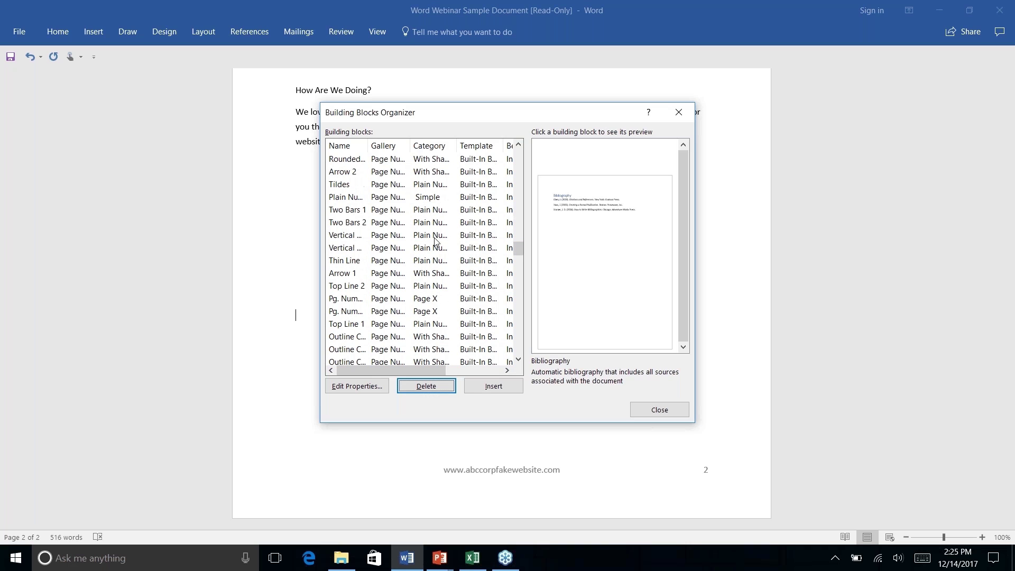
Close the Building Blocks Organizer and return to the beginning of the newsletter document
left_click(678, 114)
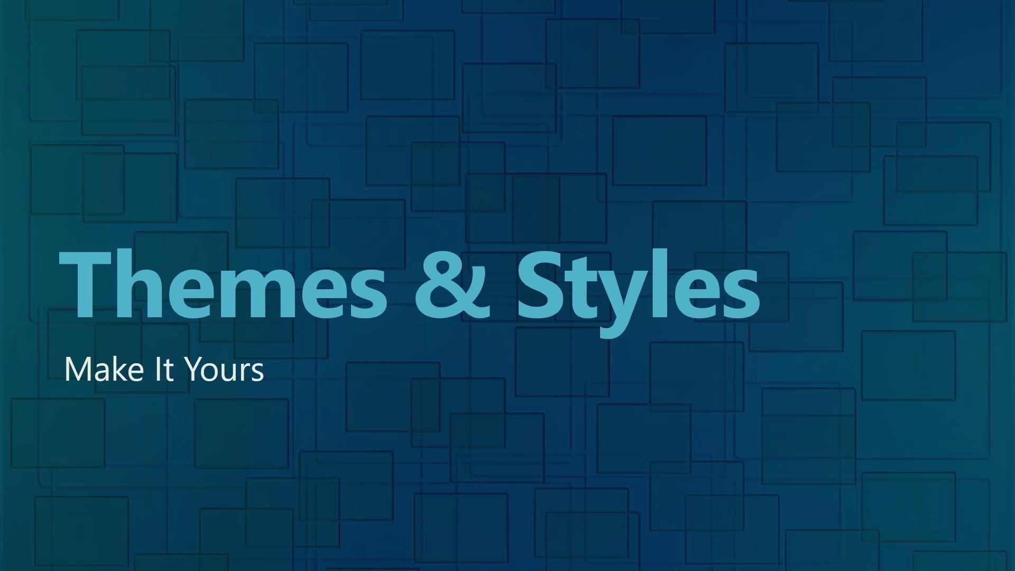
key("alt+Tab")
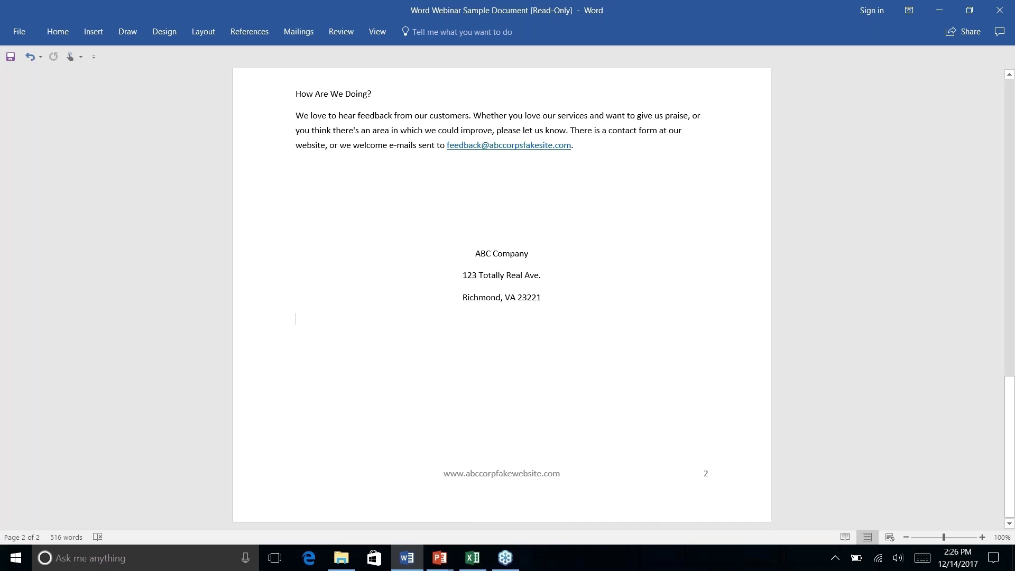
scroll(501, 295, "up", 15)
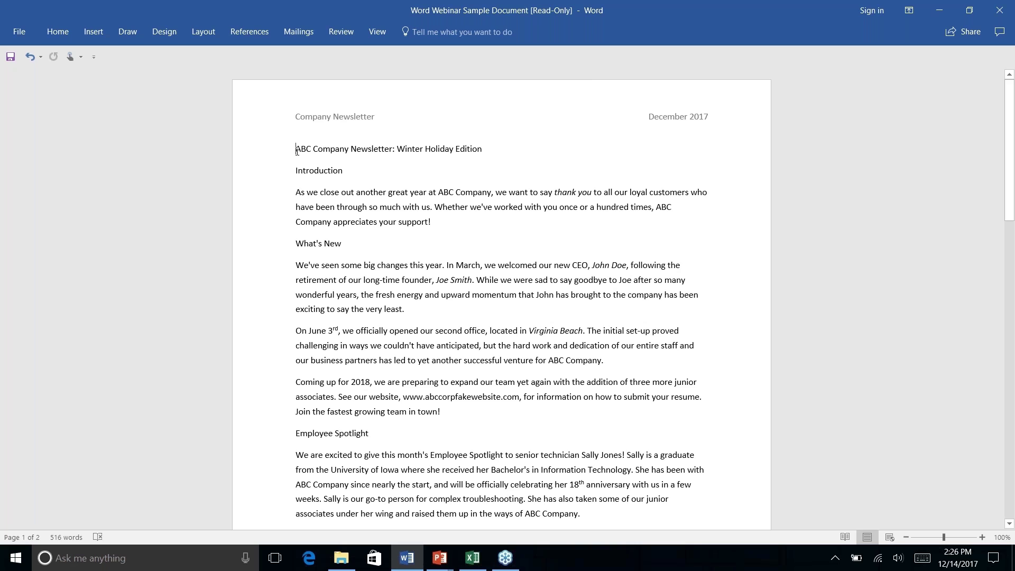
Apply the Wisp theme to the newsletter
left_click(203, 32)
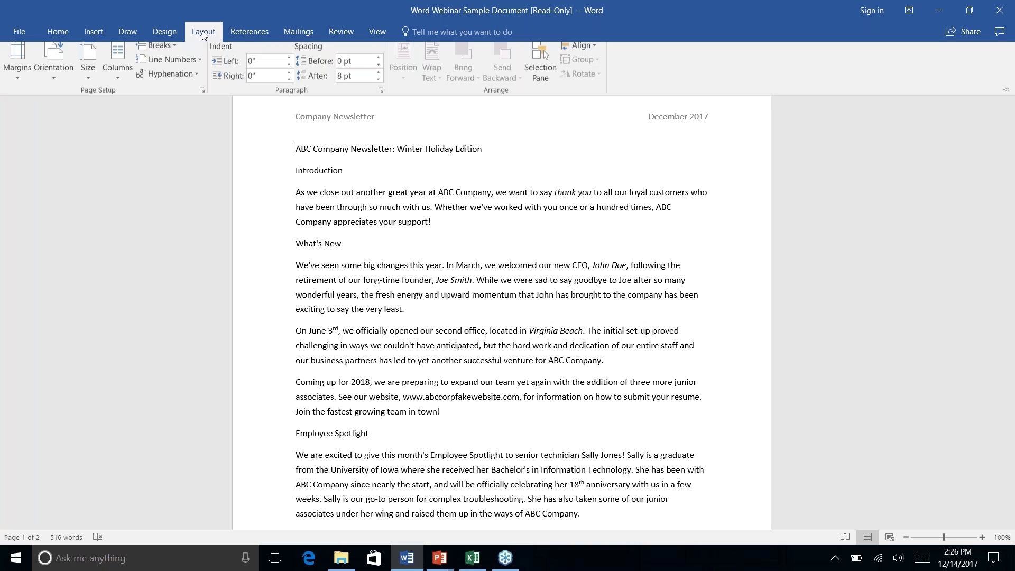
left_click(166, 31)
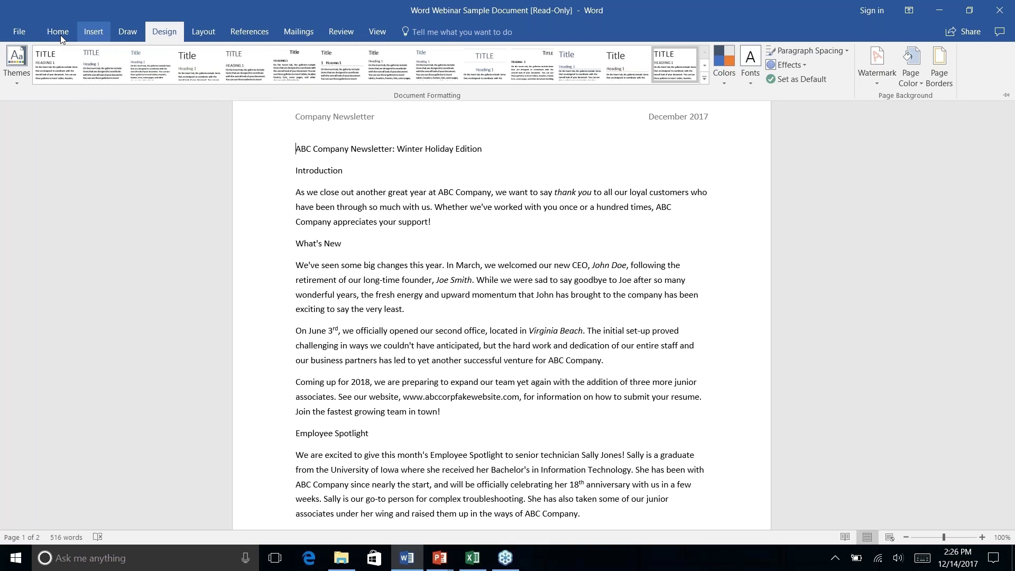
left_click(19, 81)
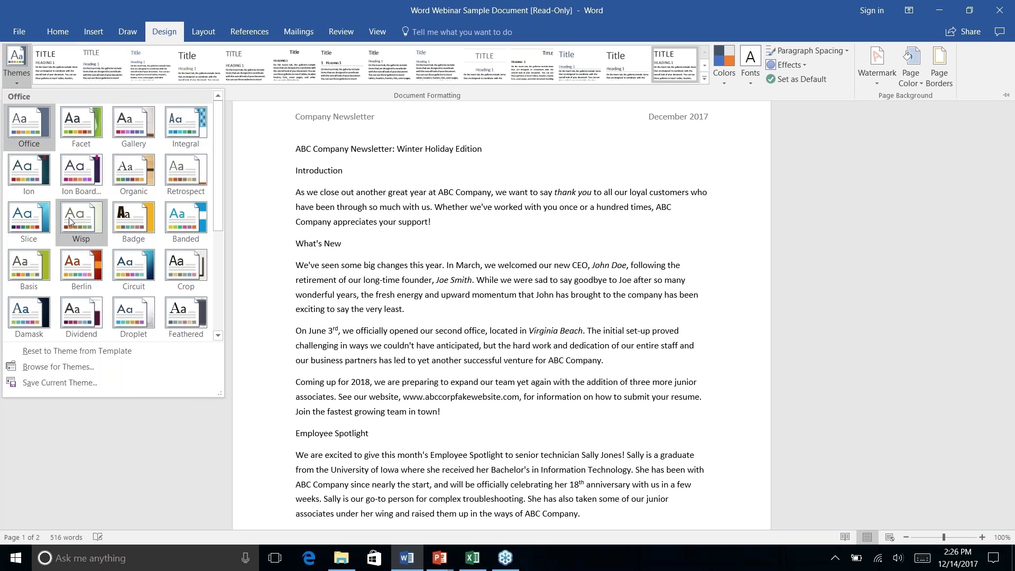
right_click(69, 220)
left_click(78, 225)
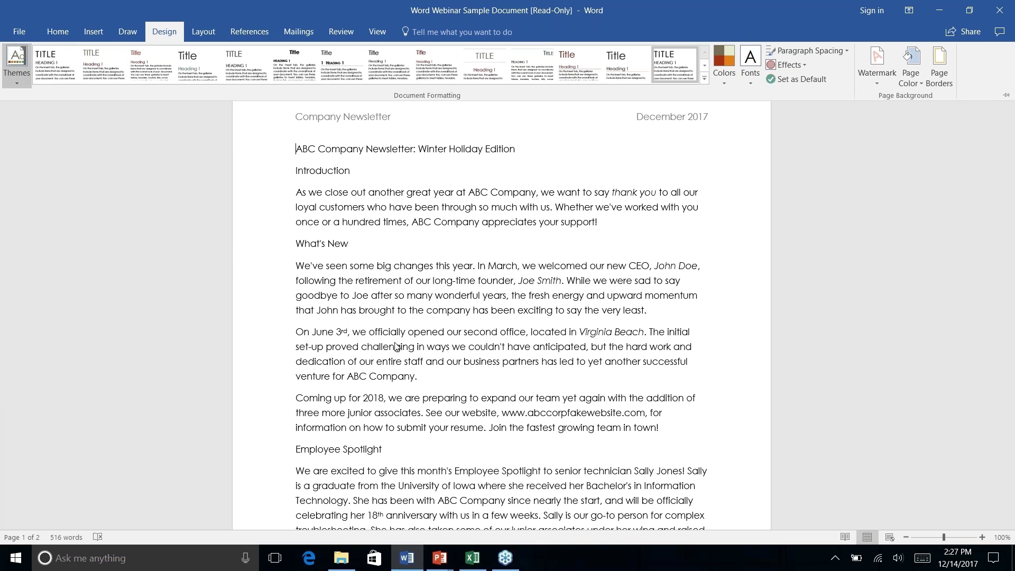
Examine the built-in theme color sets and the settings for creating custom theme colors, without saving a new set
left_click(206, 68)
left_click(721, 82)
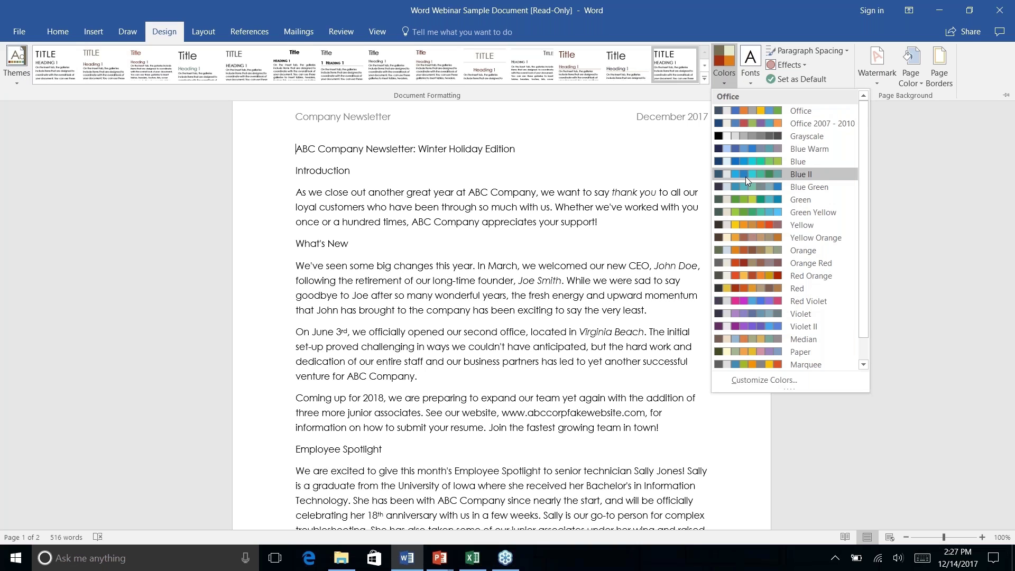
scroll(745, 177, "down", 1)
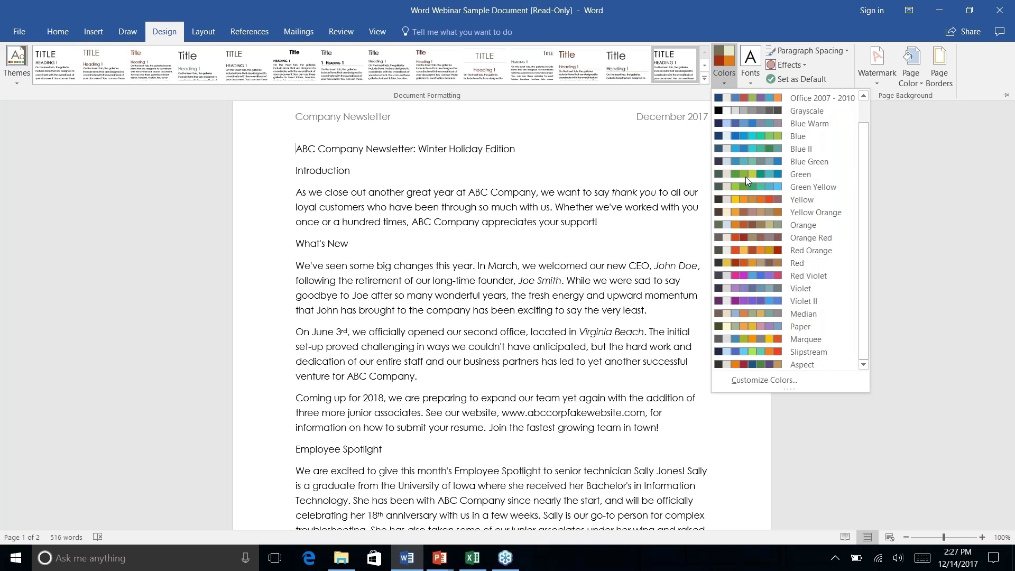
scroll(745, 177, "up", 1)
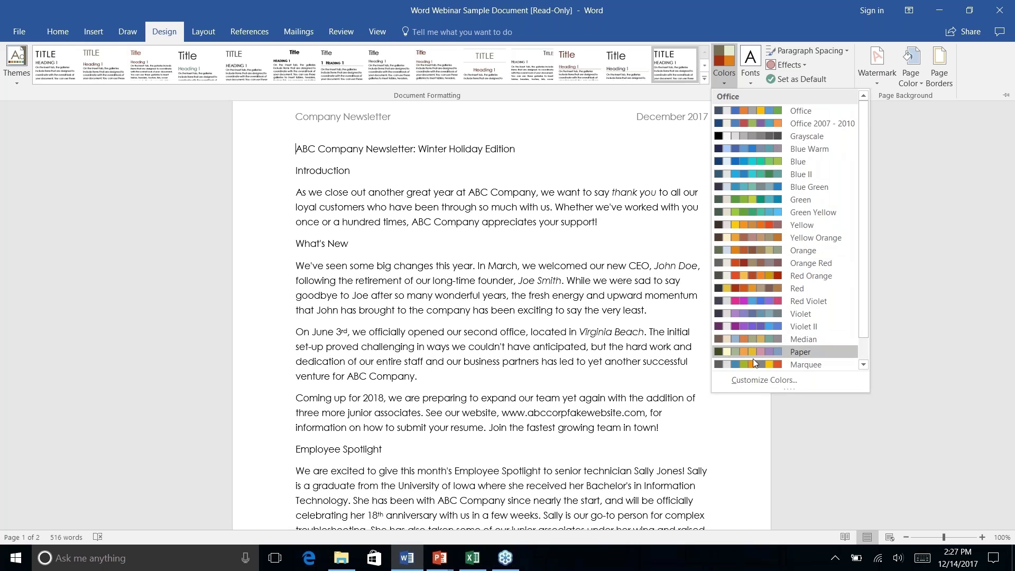
right_click(757, 383)
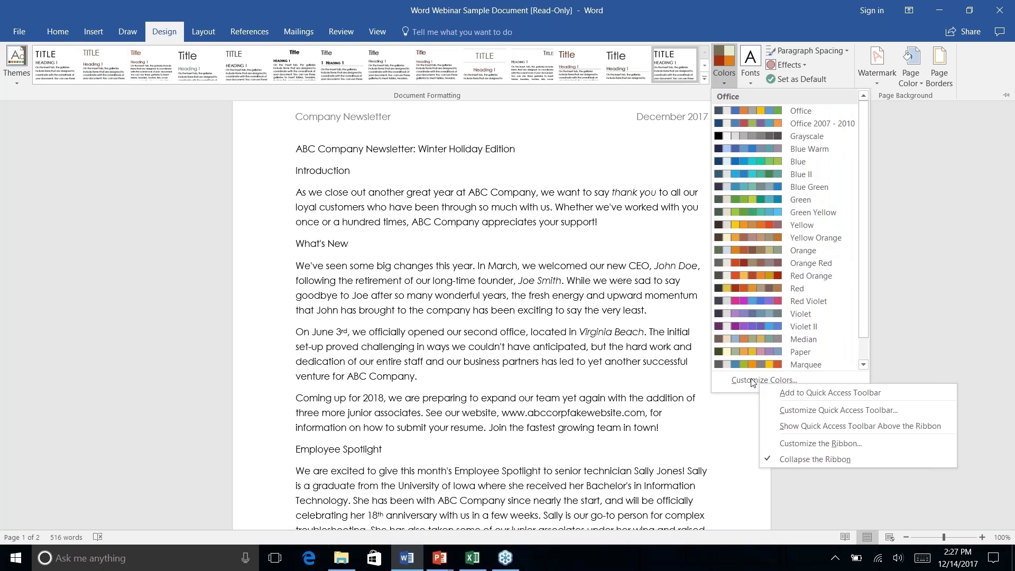
left_click(754, 380)
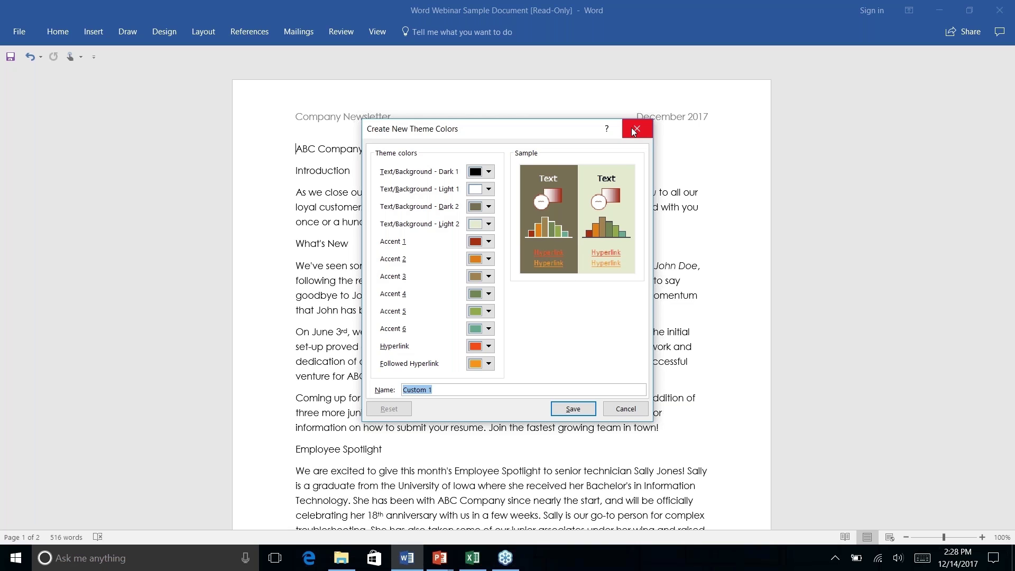
left_click(623, 412)
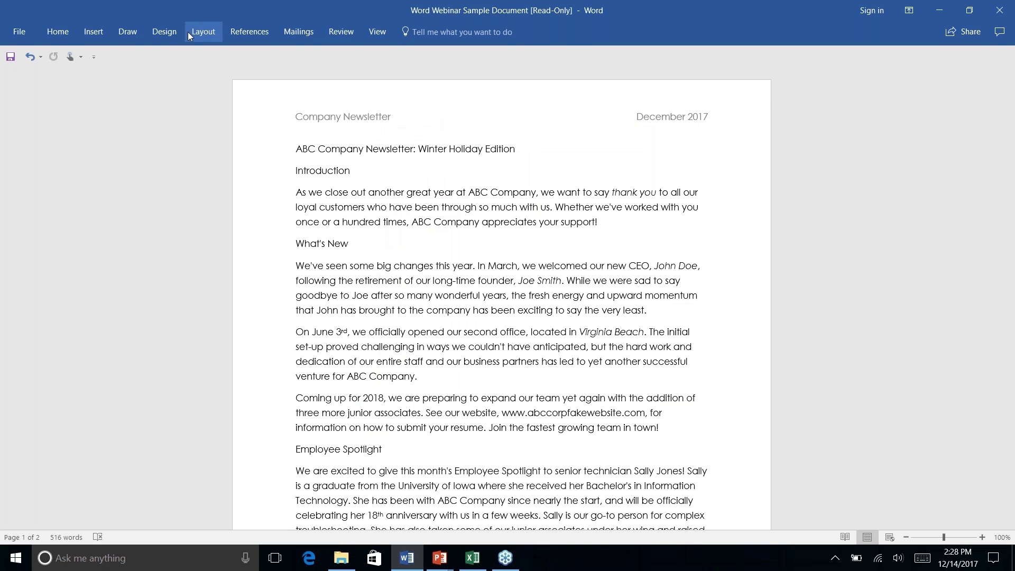
Preview the built-in style sets on the newsletter
left_click(188, 32)
left_click(172, 33)
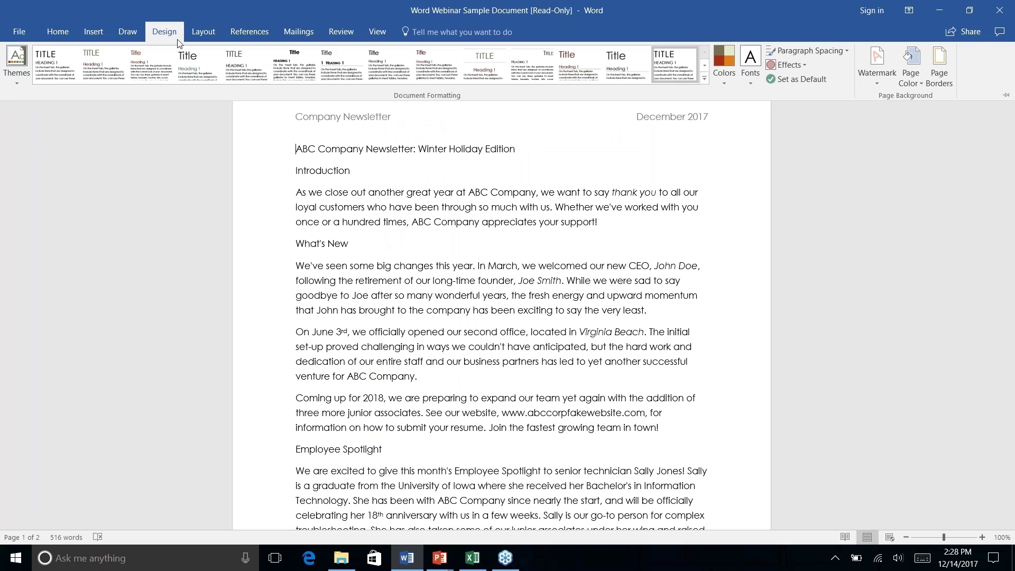
left_click(706, 83)
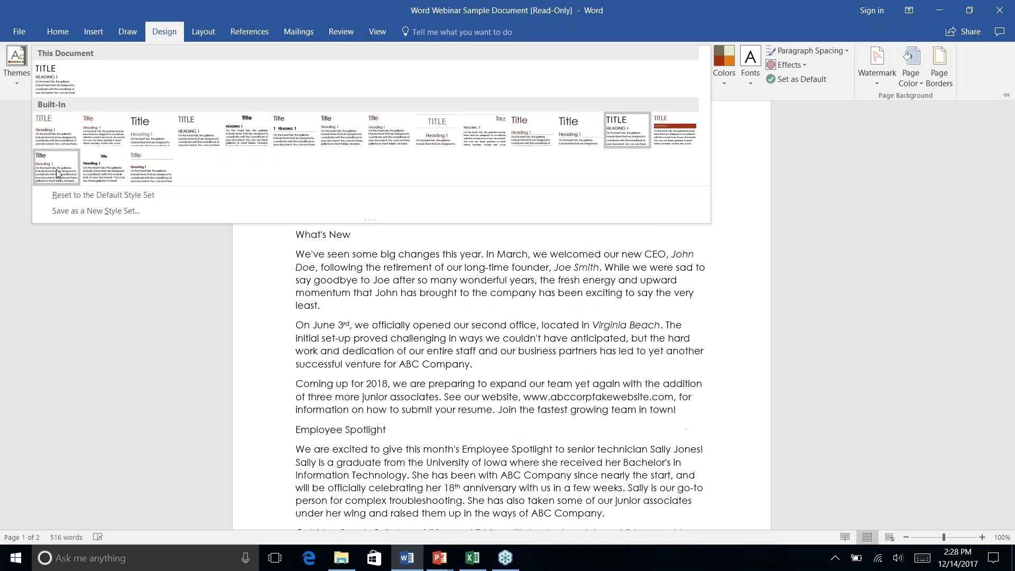
Apply the Feathered theme to the newsletter
left_click(16, 69)
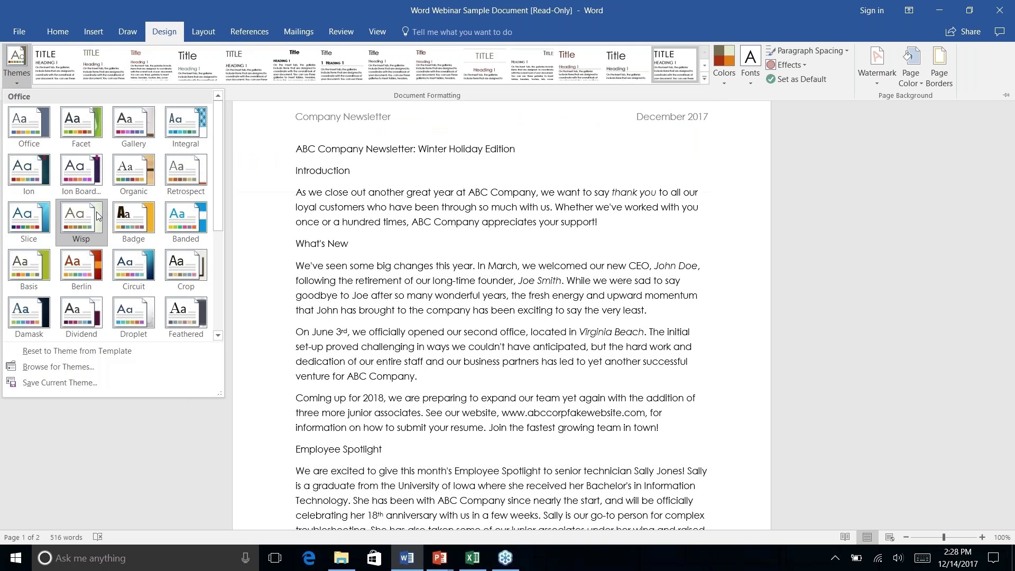
right_click(180, 316)
left_click(170, 312)
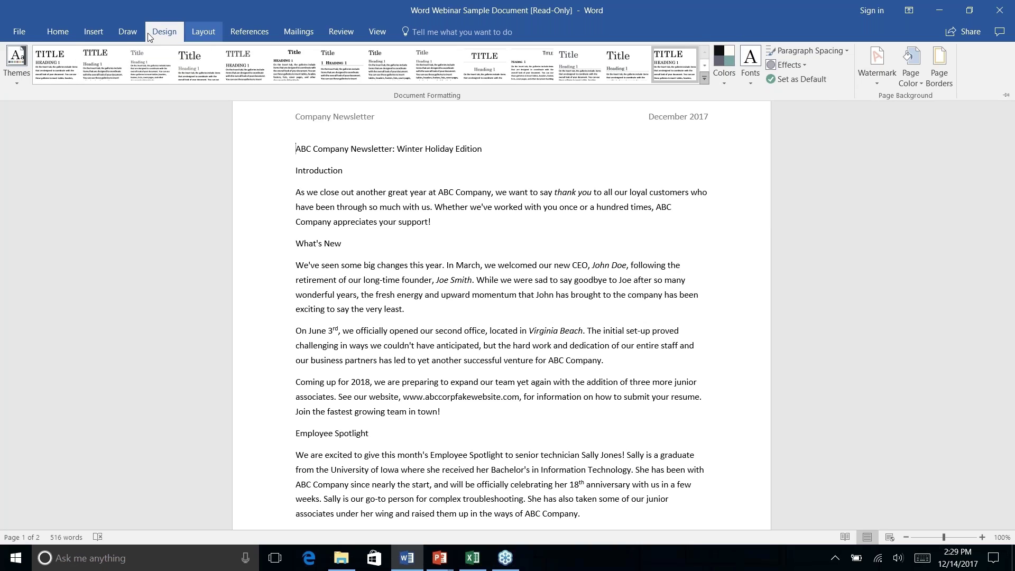
Look over the available text styles and the newsletter's unstyled headings and paragraphs
left_click(101, 31)
left_click(128, 31)
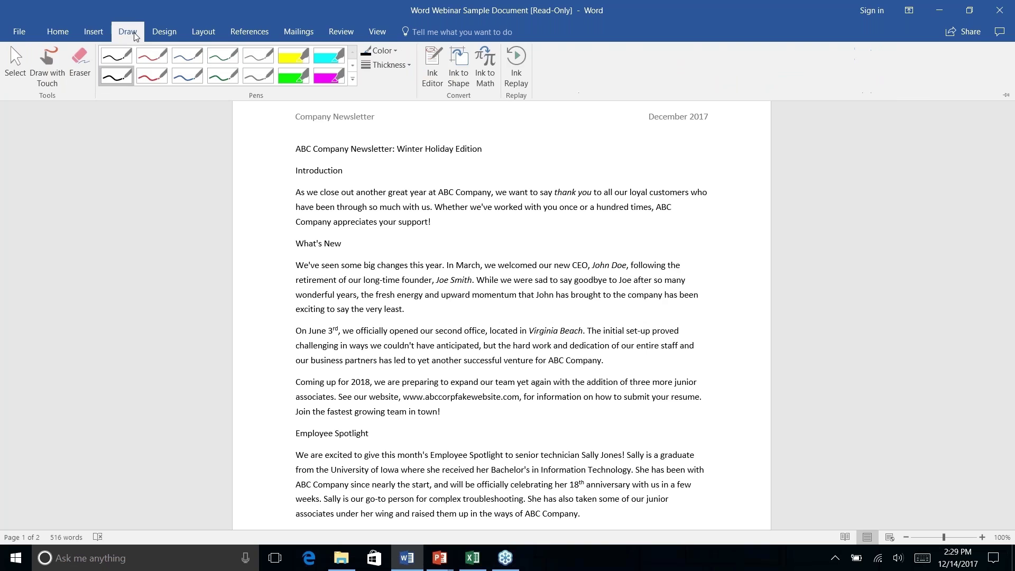
left_click(57, 31)
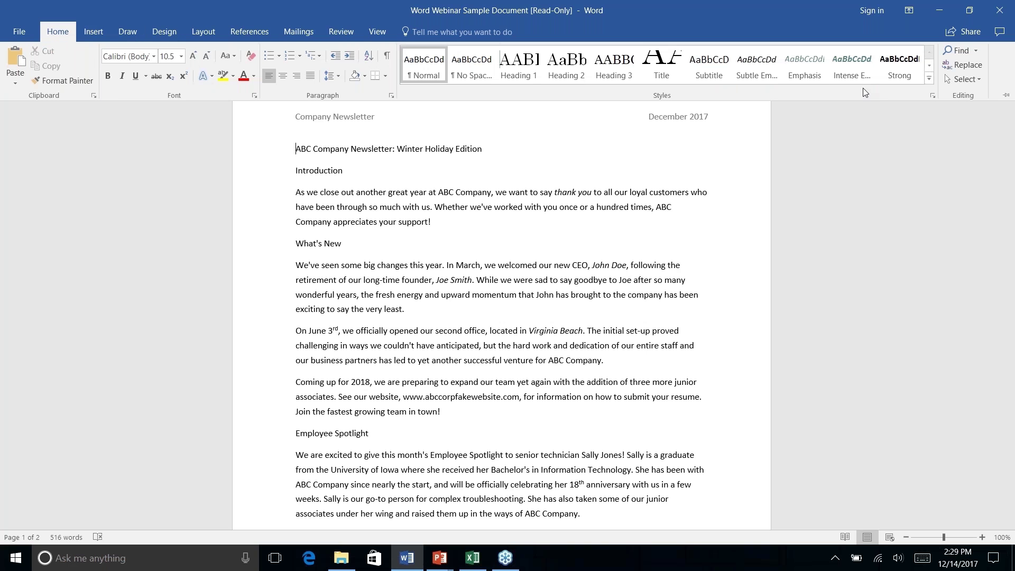
left_click(590, 188)
scroll(590, 187, "down", 5)
key("ctrl+Home")
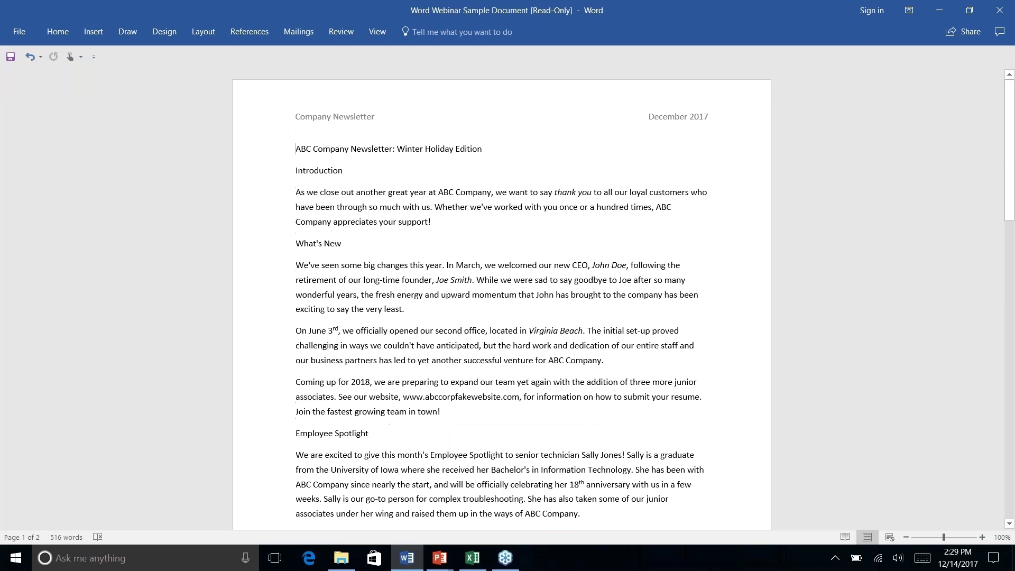
scroll(501, 296, "down", 6)
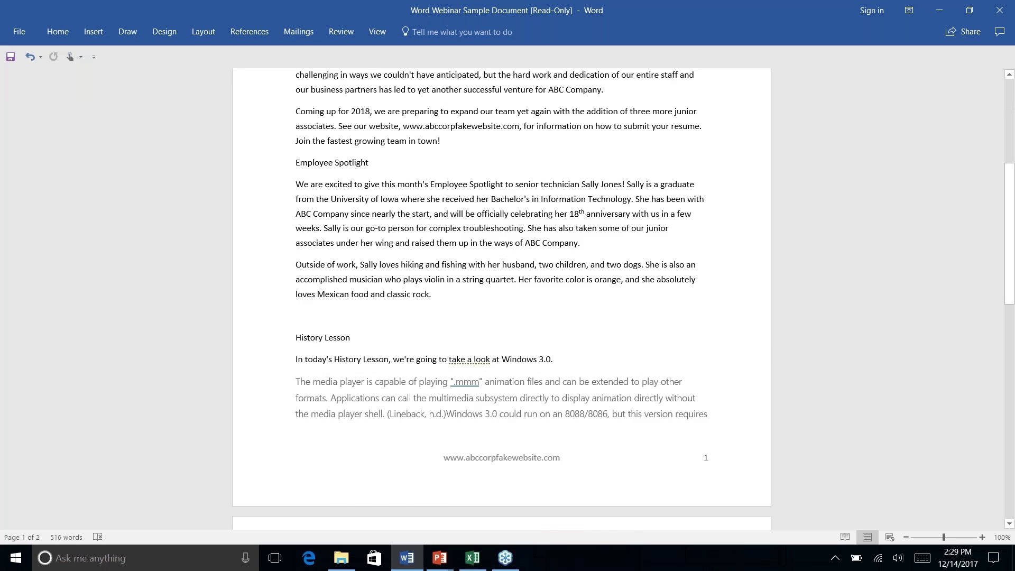
scroll(468, 243, "down", 4)
scroll(468, 243, "up", 10)
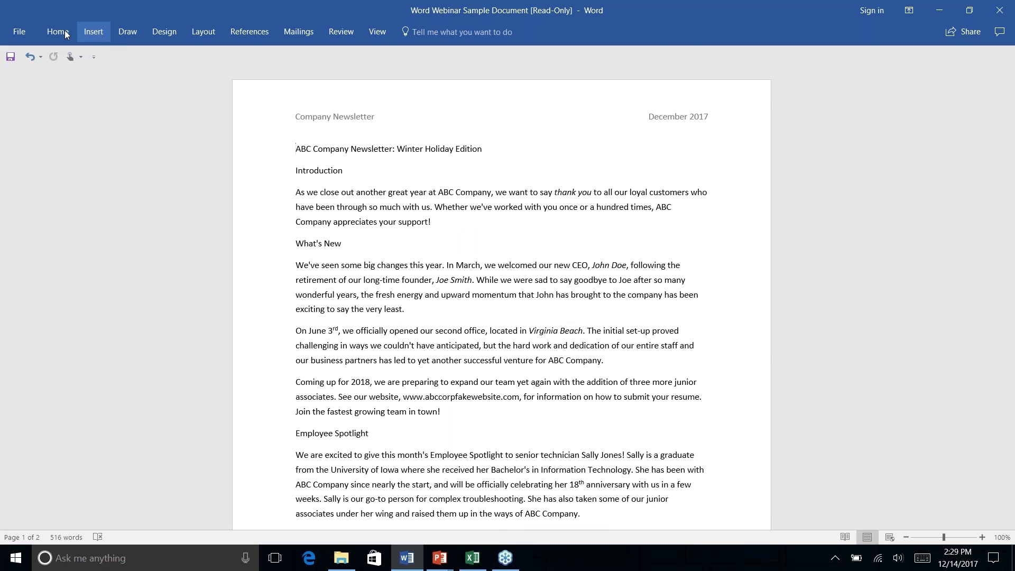
Apply the Title style to the line "ABC Company Newsletter: Winter Holiday Edition"
left_click(65, 35)
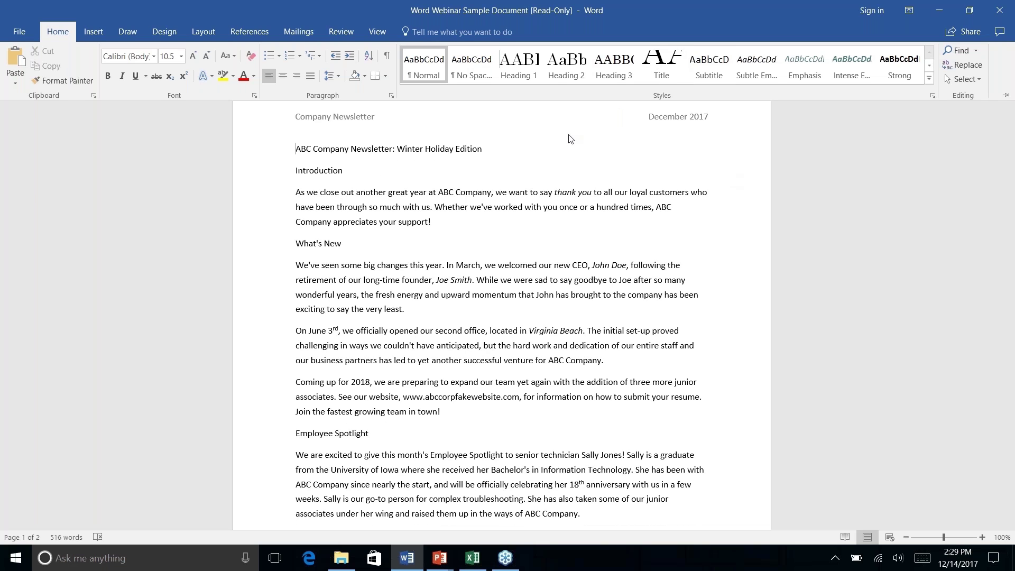
left_click(350, 148)
triple_click(350, 149)
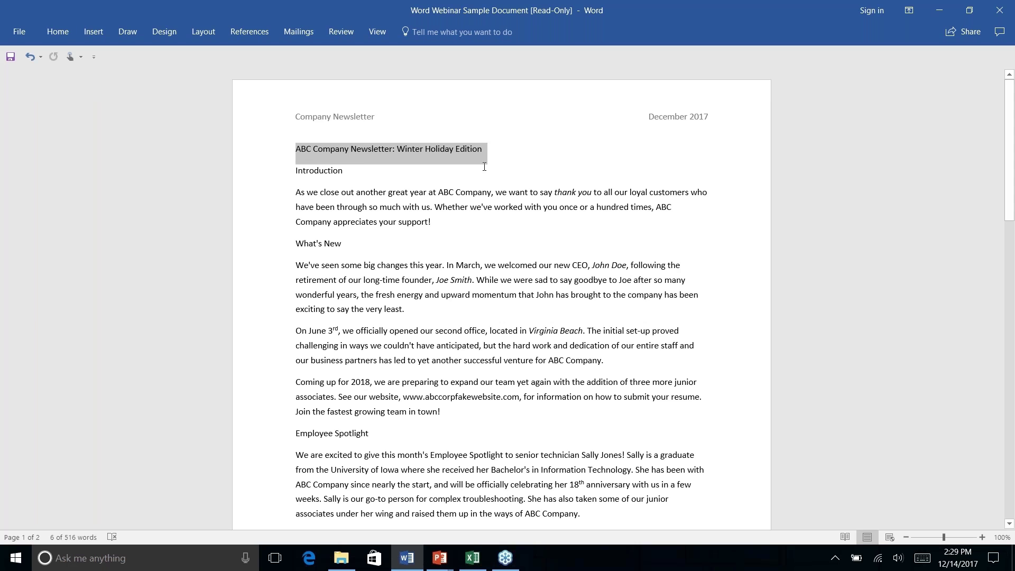
left_click(58, 31)
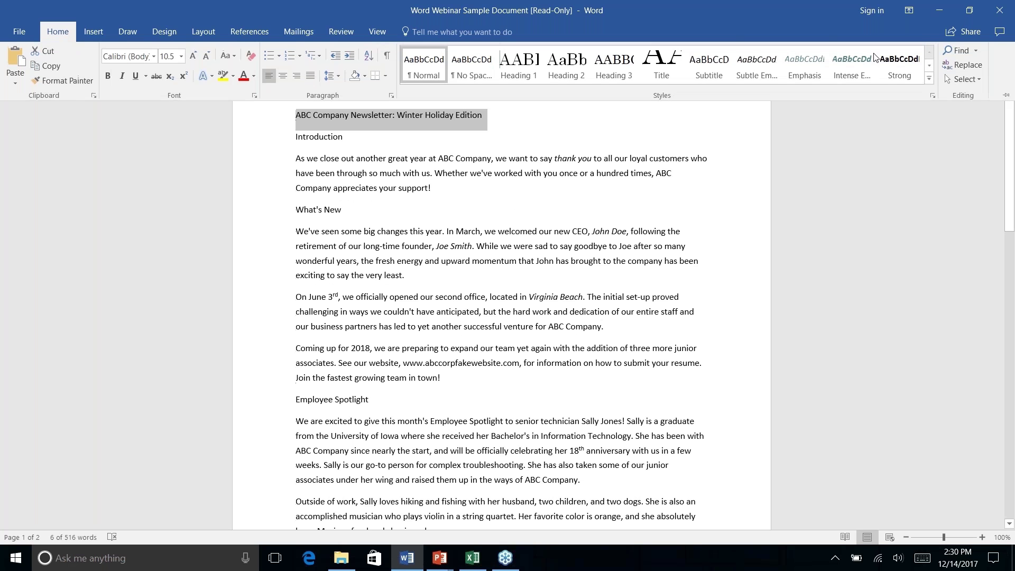
left_click(670, 71)
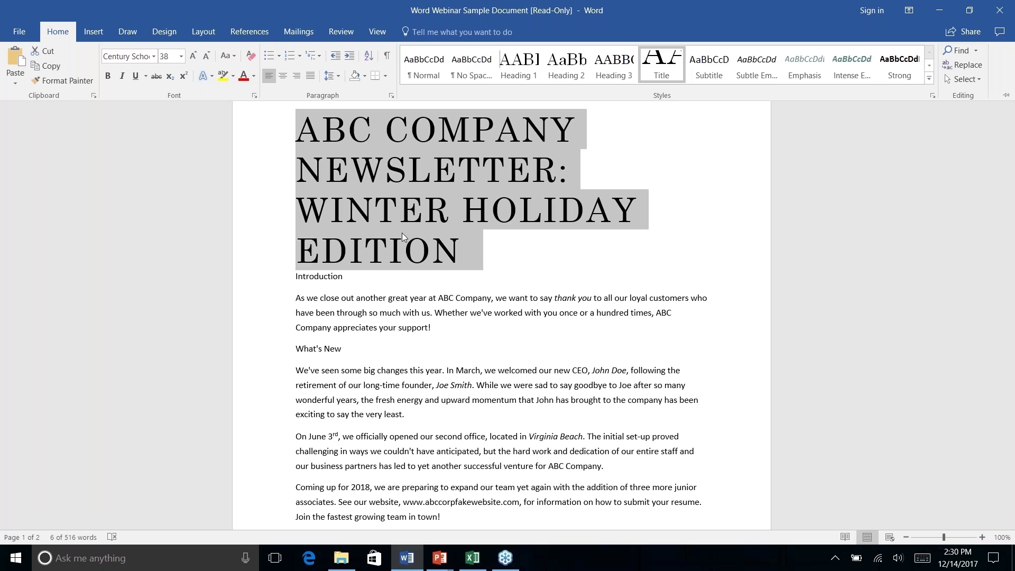
key("ctrl+F1")
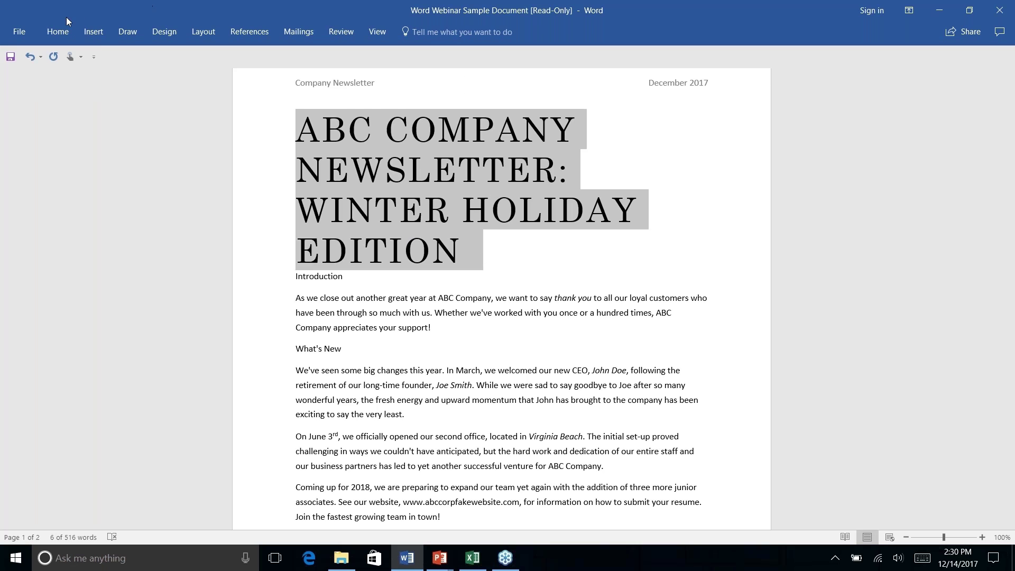
right_click(56, 30)
left_click(252, 156)
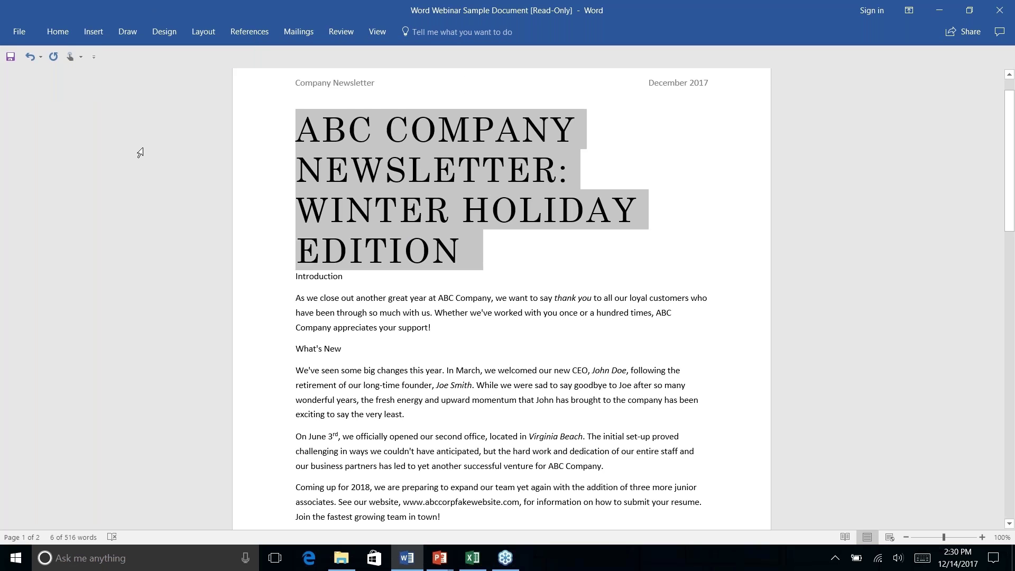
Modify the Title style so its font size is 20 pt
left_click(59, 32)
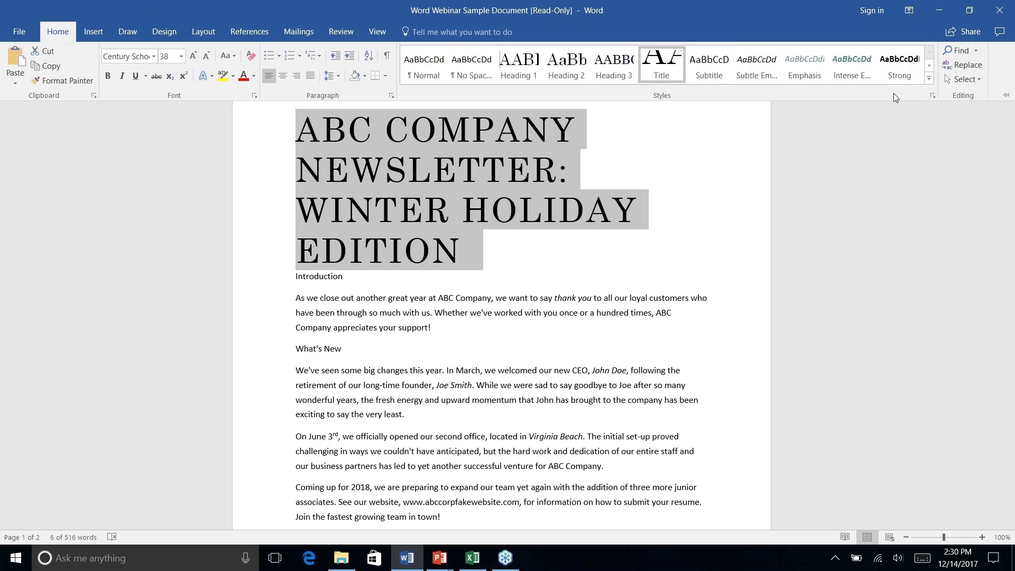
right_click(668, 62)
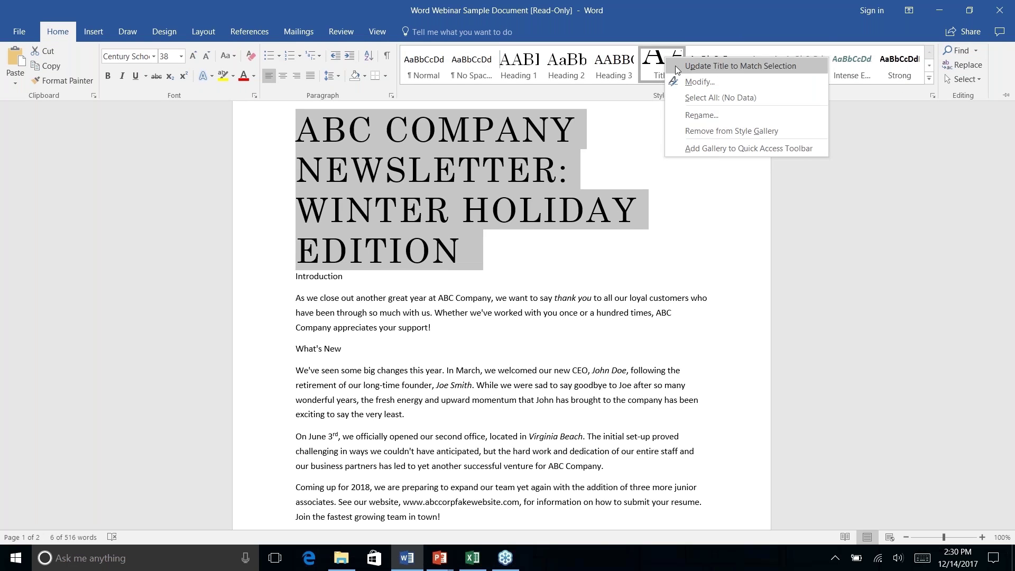
left_click(693, 83)
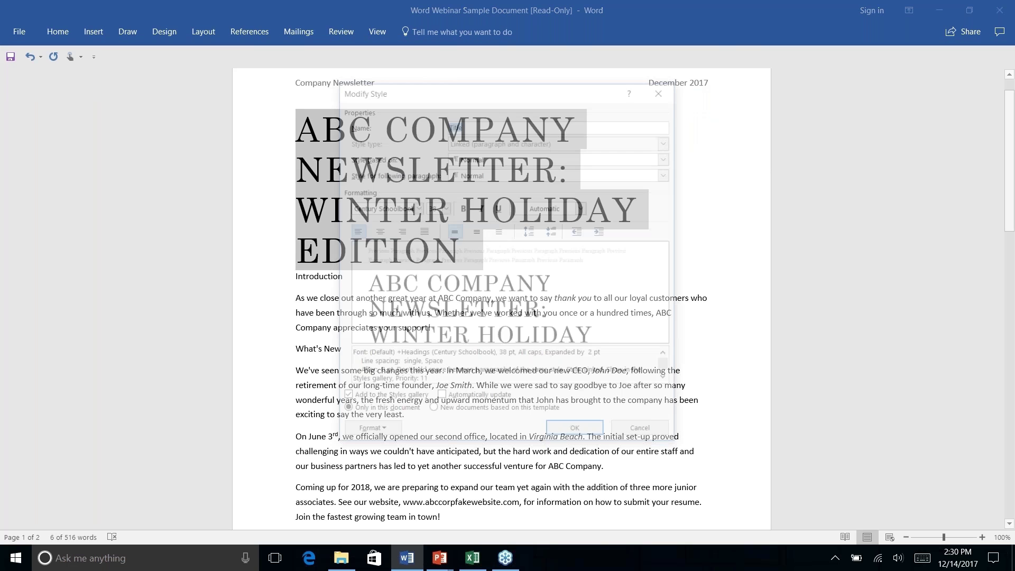
left_click(444, 207)
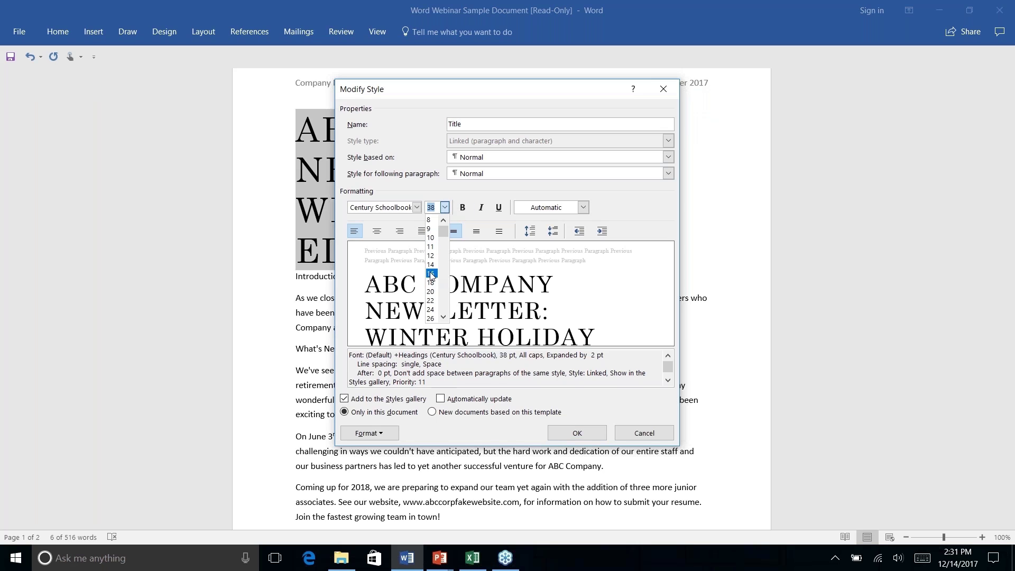
left_click(431, 274)
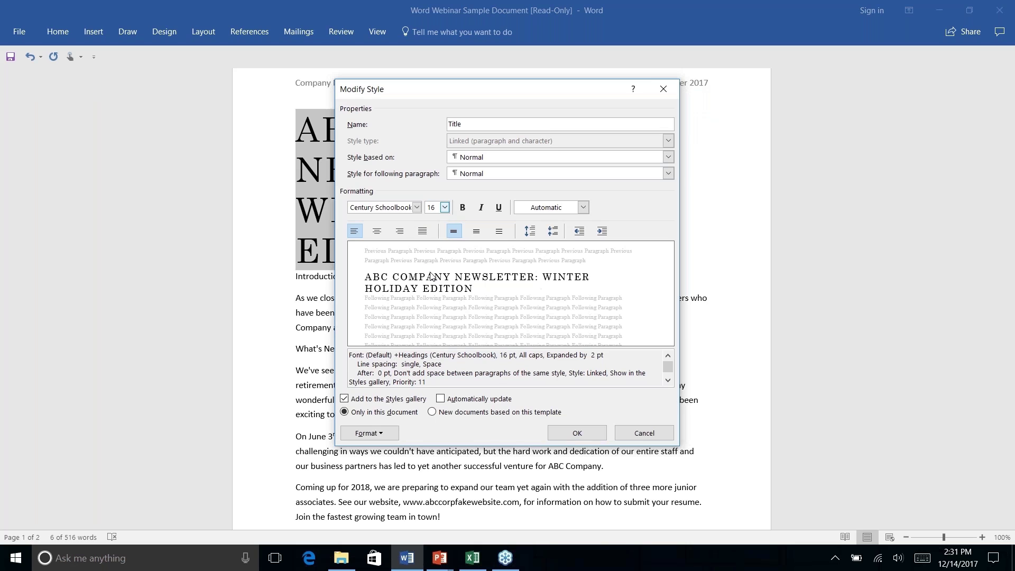
left_click(445, 207)
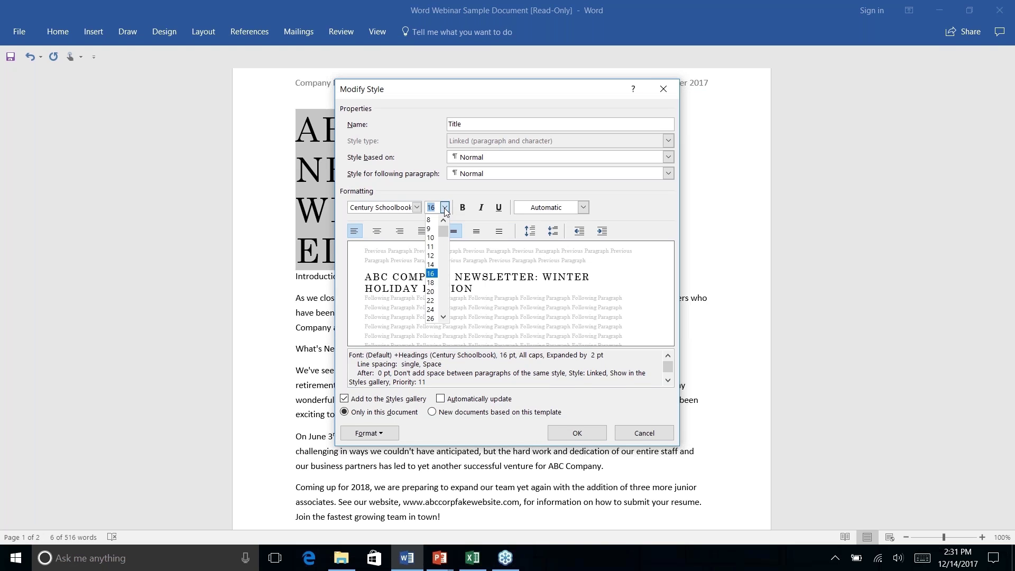
left_click(431, 282)
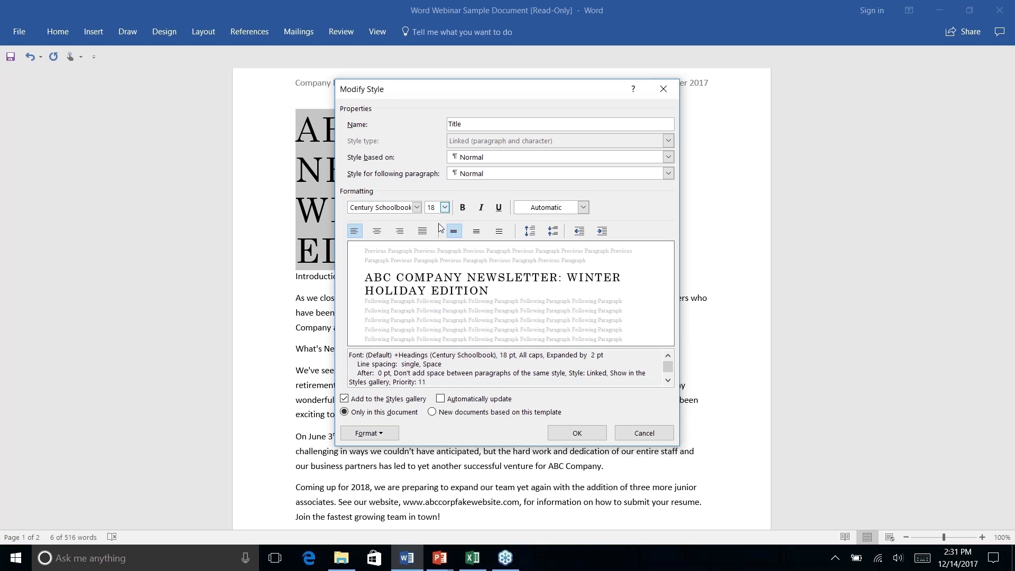
left_click(444, 209)
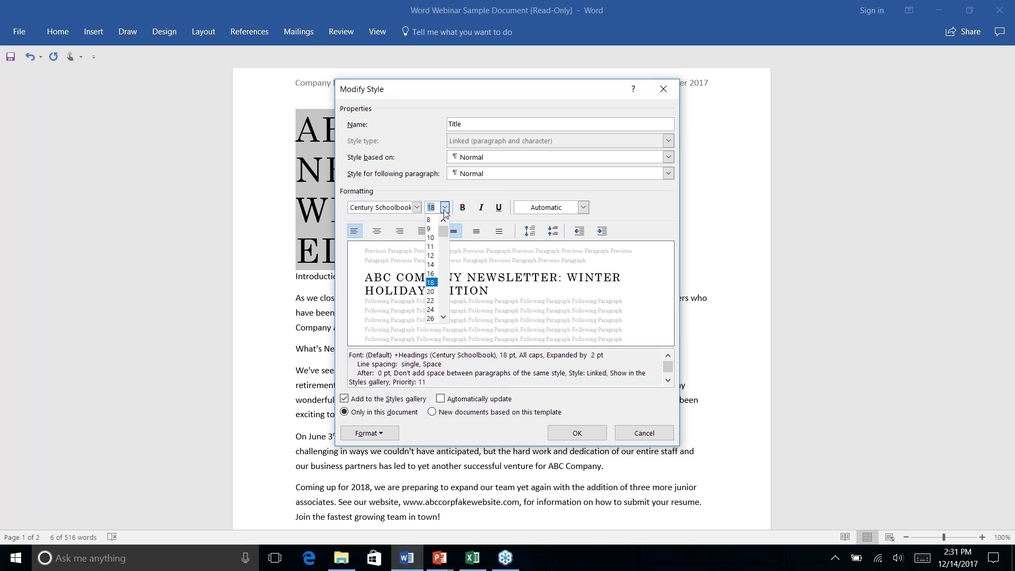
left_click(431, 291)
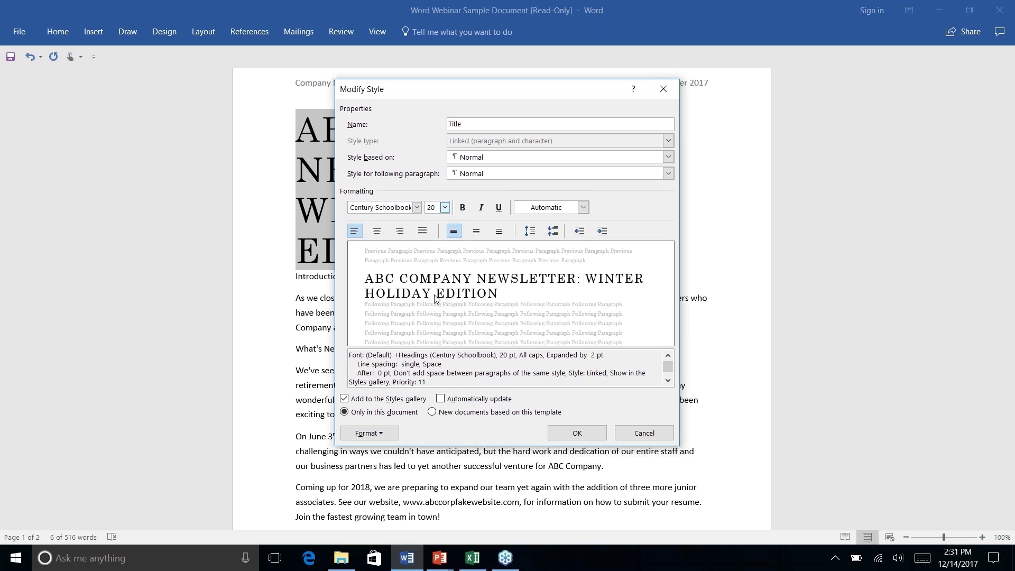
left_click(579, 440)
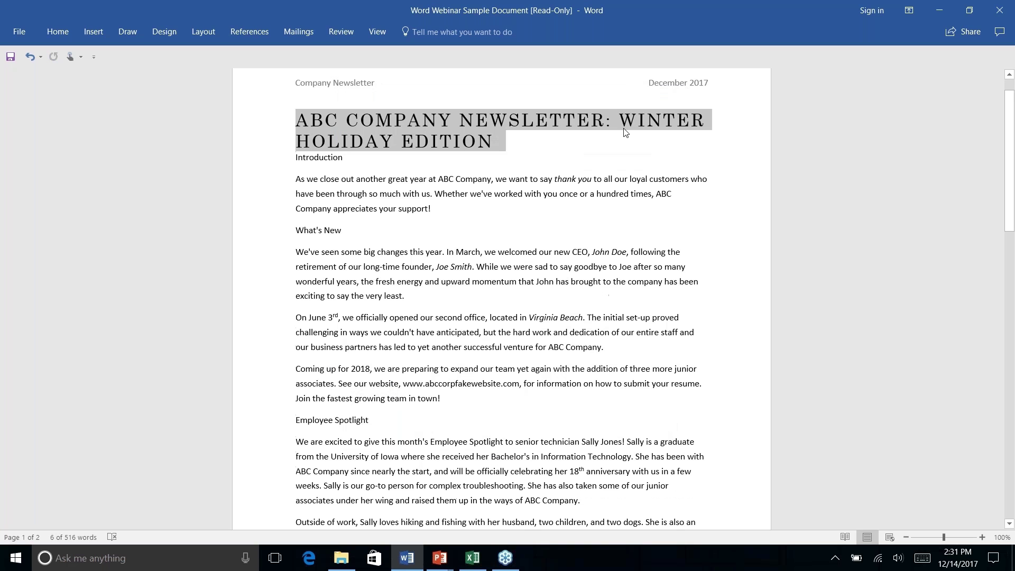
Break the newsletter title before "Winter Holiday Edition" and apply the Heading 1 style to "Introduction"
left_click(623, 121)
key("Return")
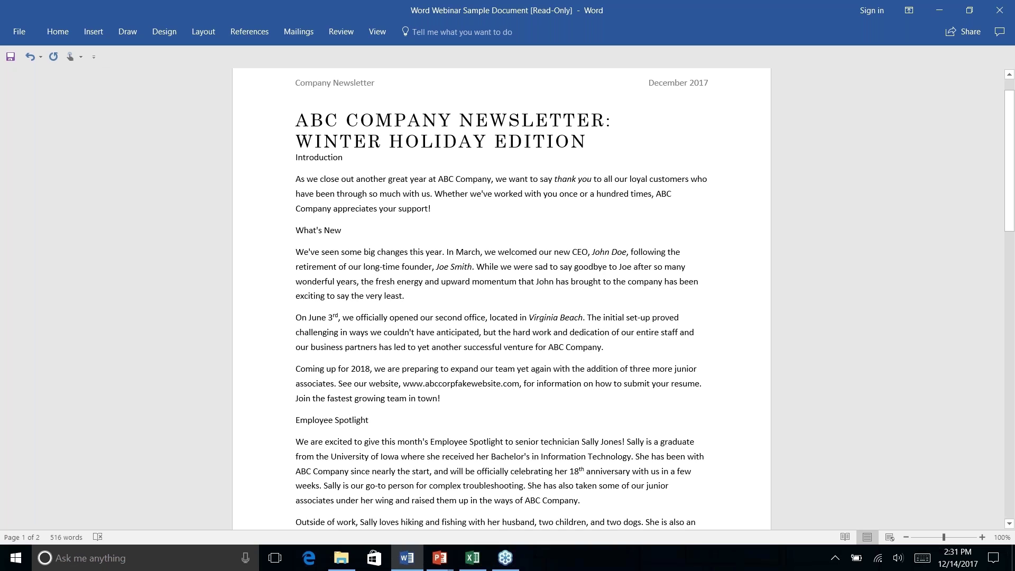
triple_click(302, 159)
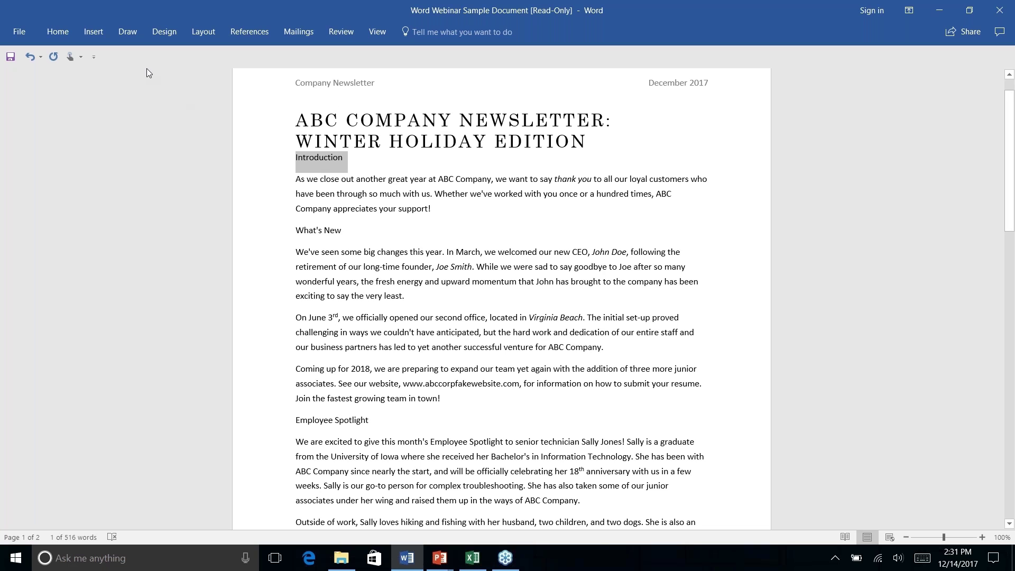
left_click(60, 35)
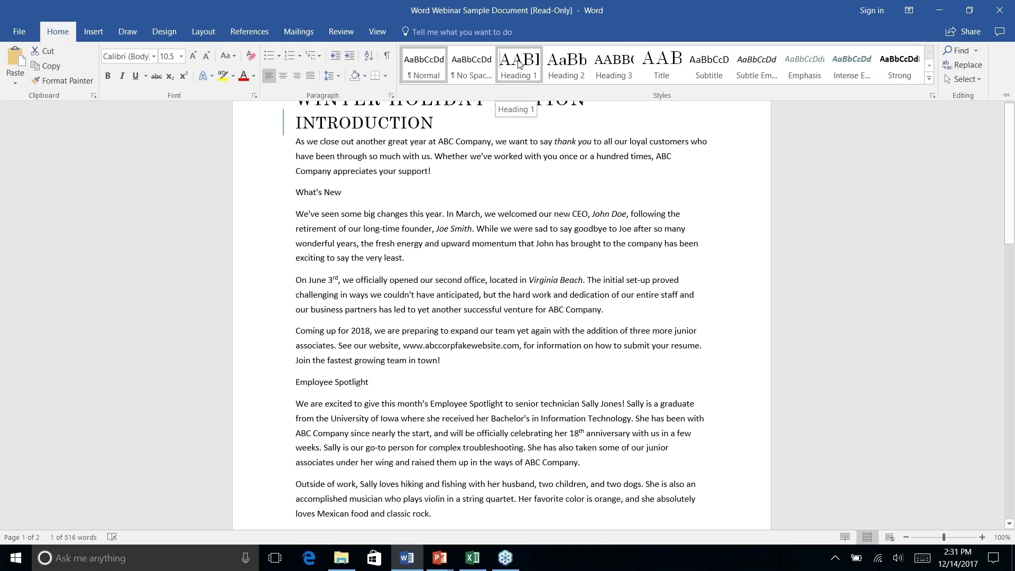
left_click(525, 67)
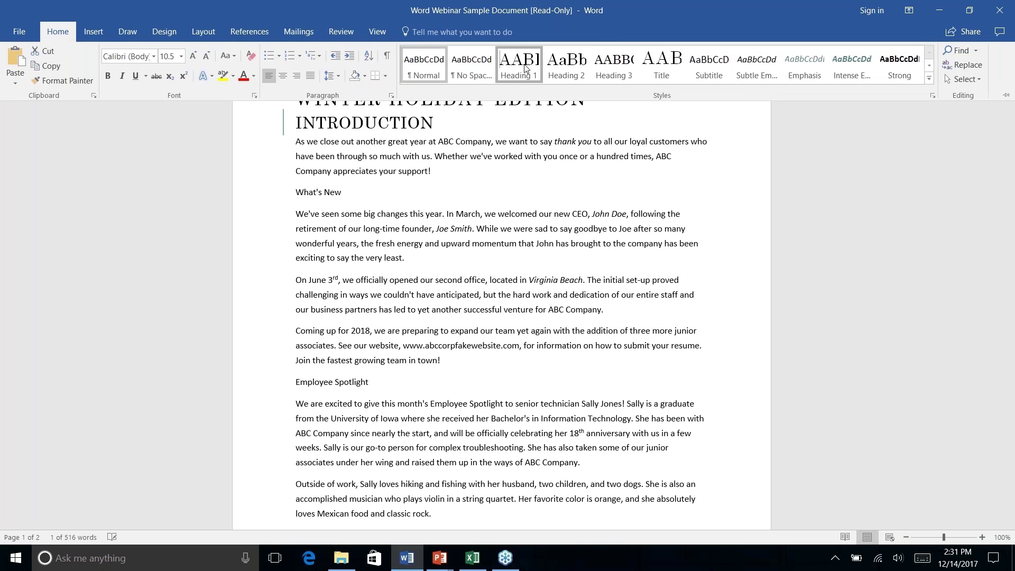
Apply the Heading 2 style to the line "What's New"
left_click(315, 196)
double_click(329, 192)
left_click(342, 193)
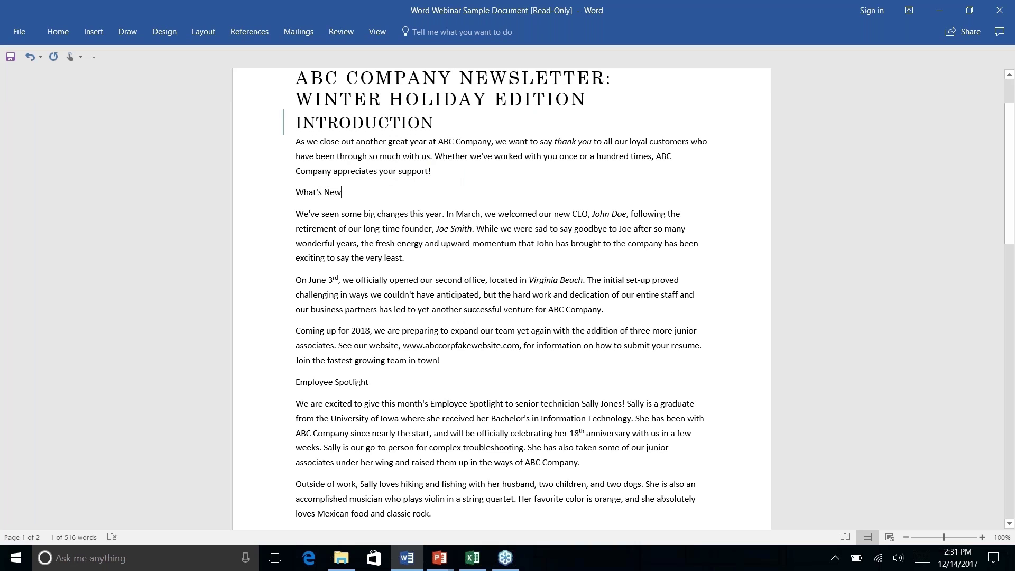
triple_click(328, 193)
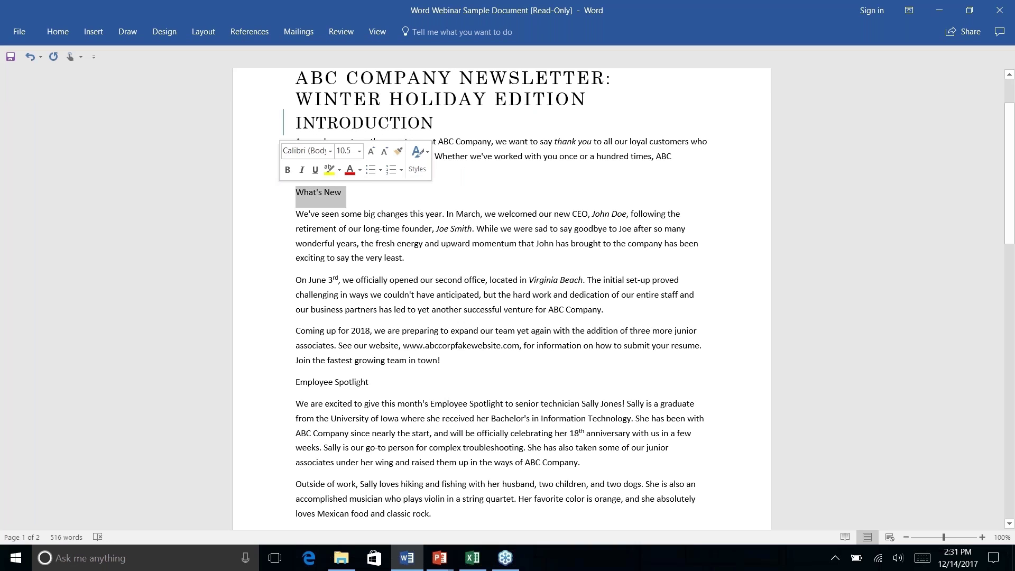
left_click(59, 32)
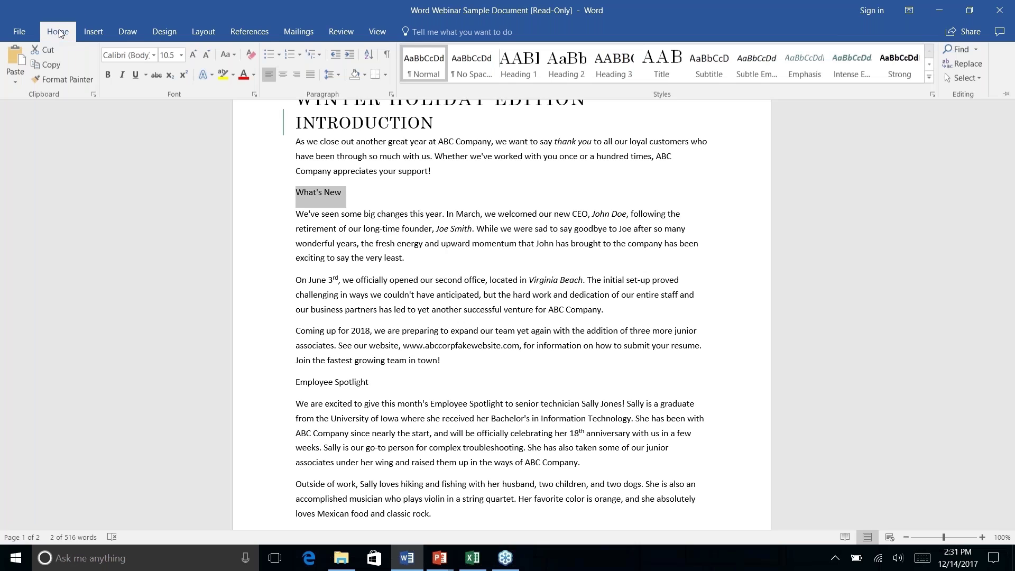
left_click(565, 63)
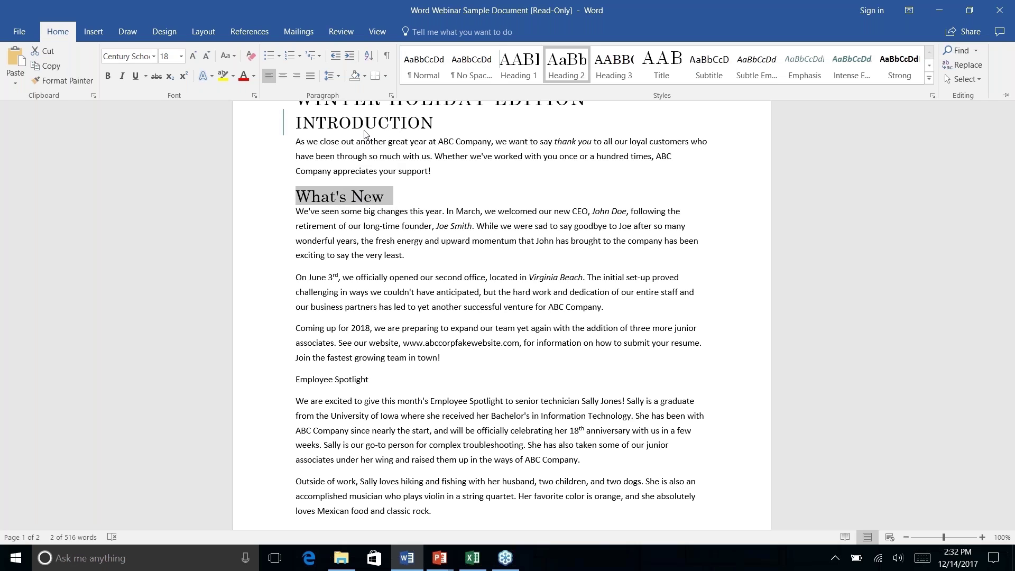
Apply the Heading 1 style to the line "Employee Spotlight"
key("ctrl+F1")
right_click(331, 380)
key("Escape")
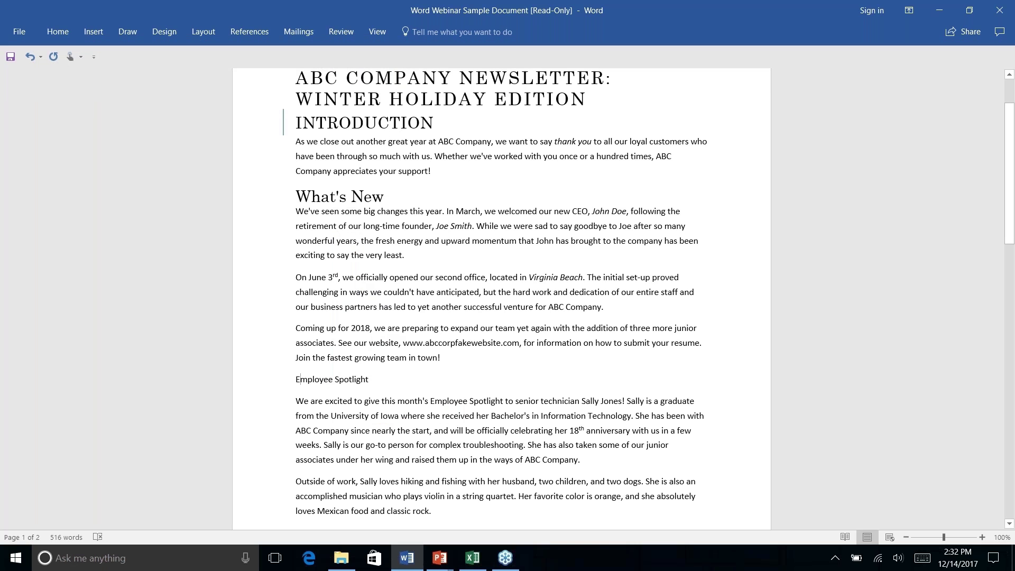
left_click_drag(300, 379, 373, 381)
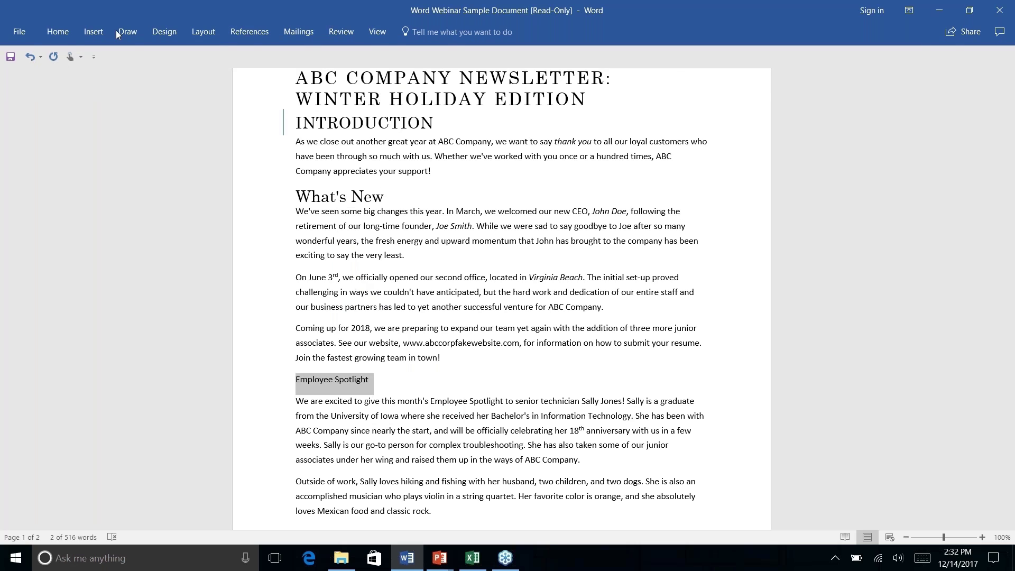
left_click(58, 31)
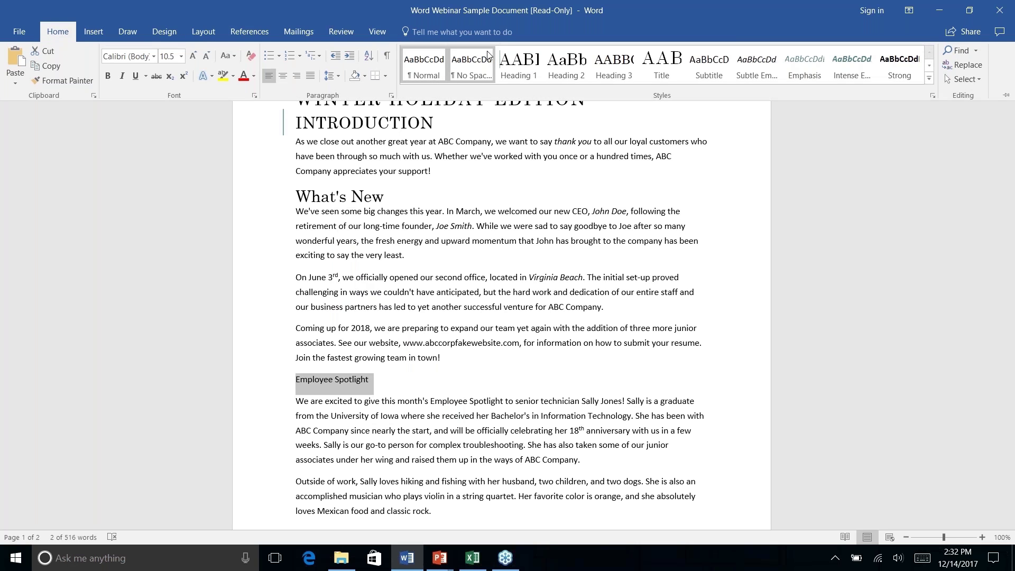
left_click(511, 63)
key("ctrl+F1")
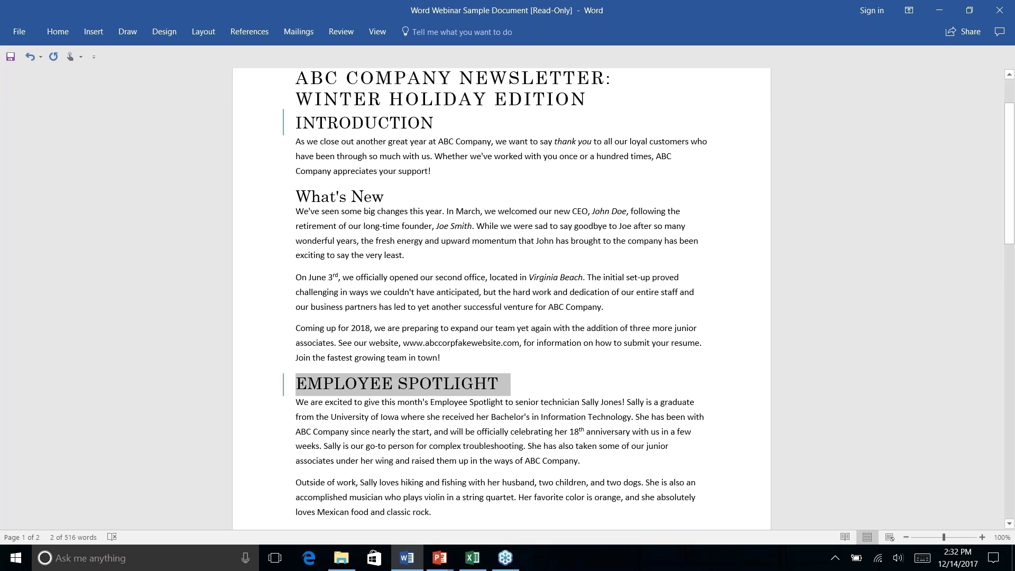
Apply the Heading 1 style to the line "History Lesson" near the end of page 1
scroll(312, 324, "down", 6)
triple_click(312, 323)
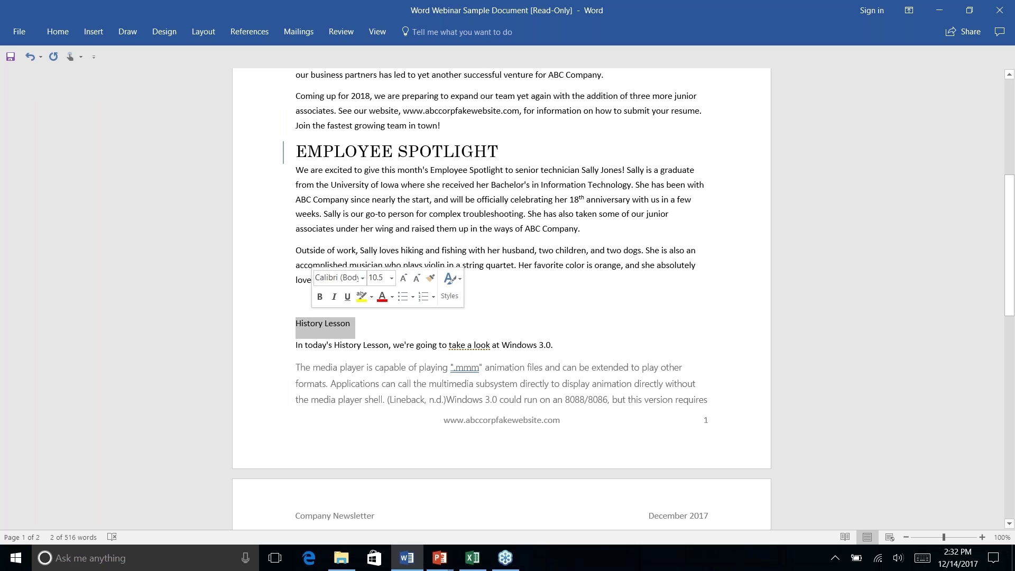
left_click(58, 31)
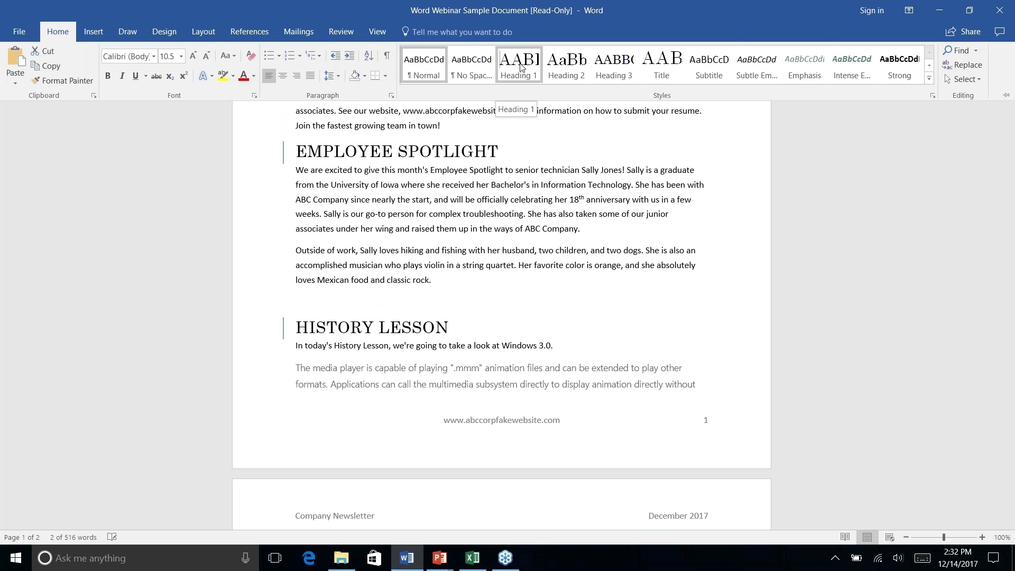
left_click(521, 66)
Remove the empty line after the last source entry in the References section on page 2
scroll(502, 264, "down", 6)
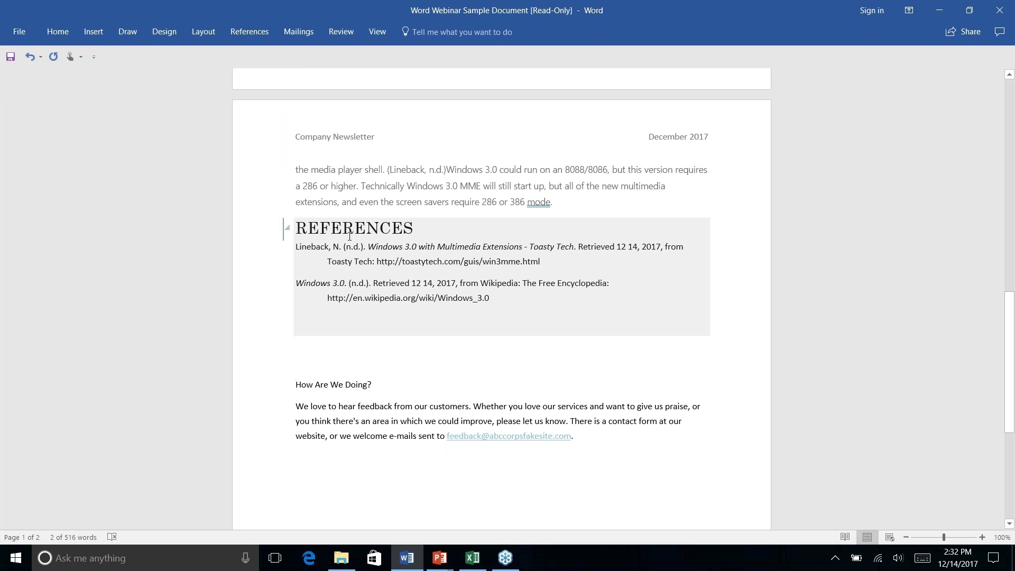
scroll(366, 286, "up", 1)
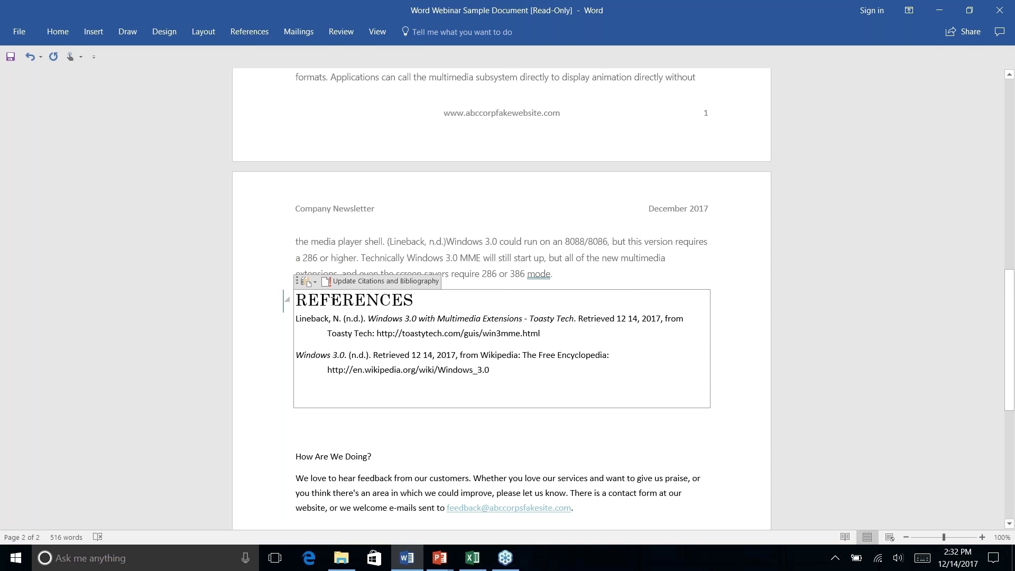
left_click(48, 27)
left_click(383, 338)
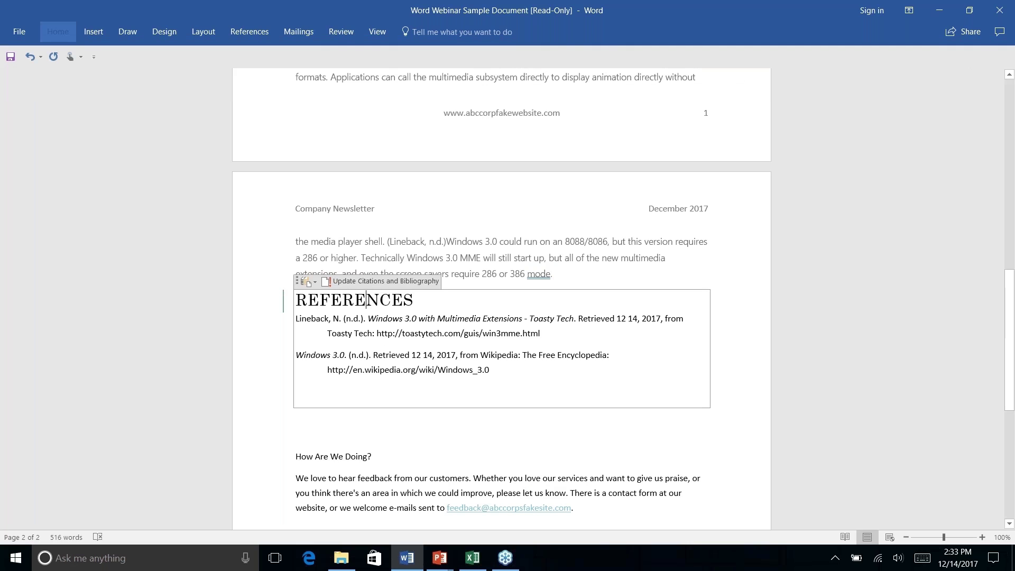
right_click(511, 357)
key("Escape")
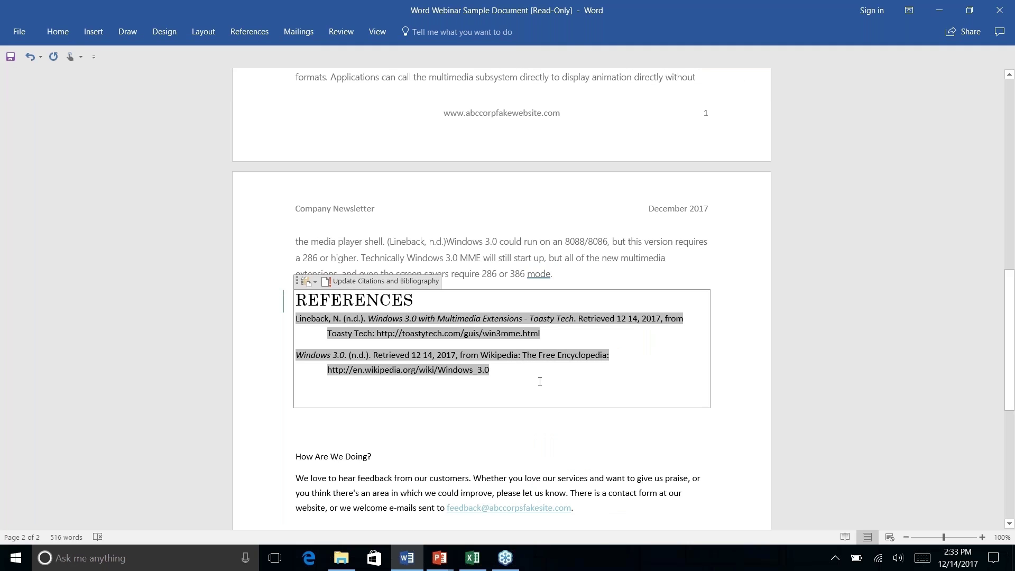
key("Delete")
right_click(615, 417)
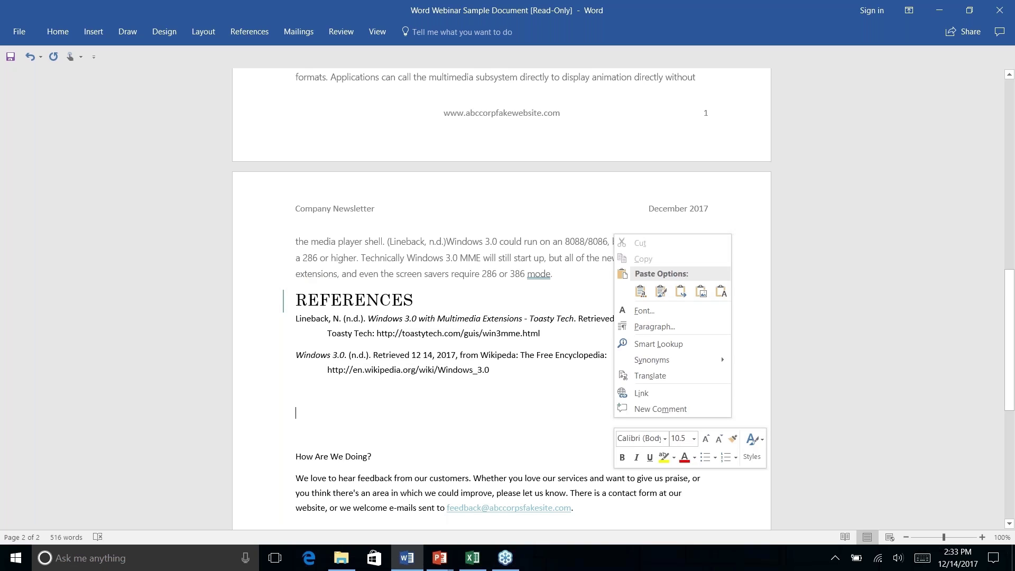
left_click(514, 372)
key("BackSpace")
key("BackSpace")
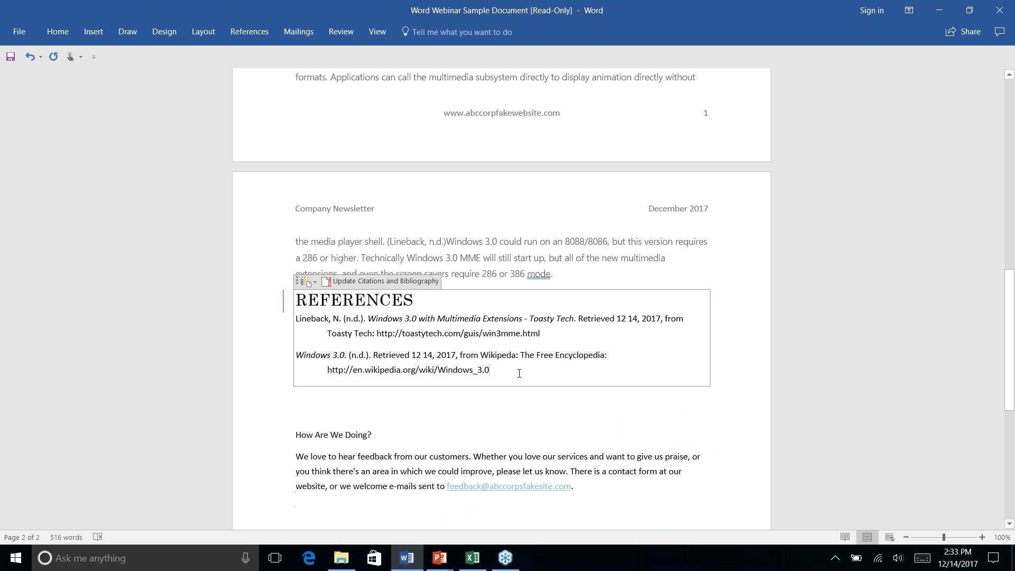
Delete the References heading with its source entries and the leftover empty line above "How Are We Doing?"
left_click_drag(490, 370, 295, 300)
key("Delete")
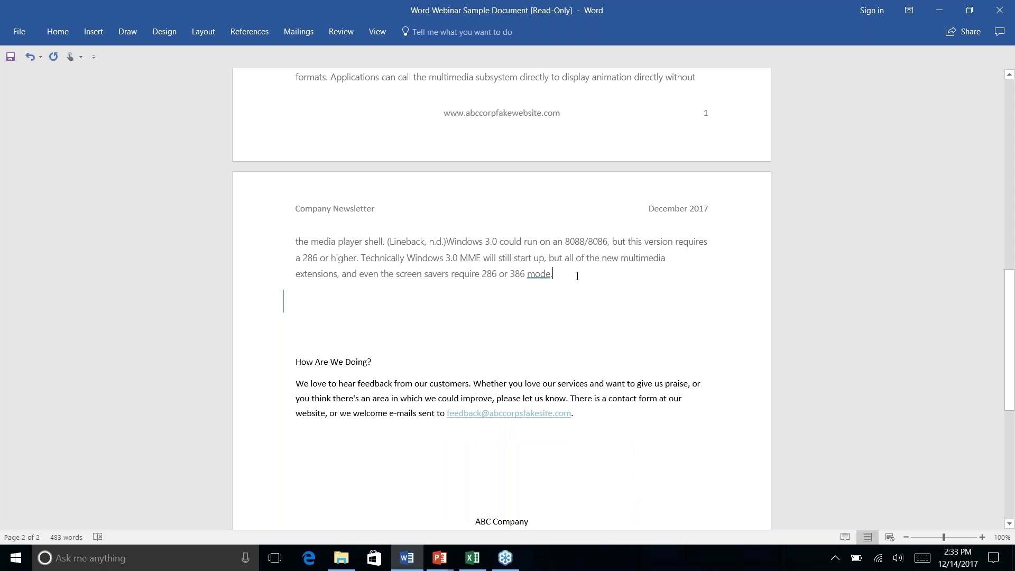
key("Delete")
key("Down")
key("Down")
key("Down")
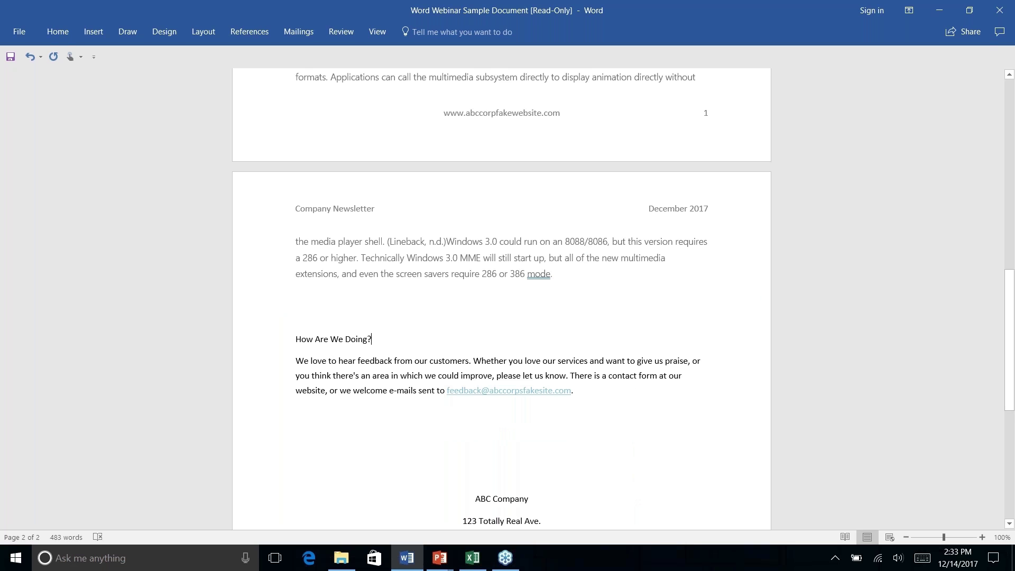
left_click(297, 296)
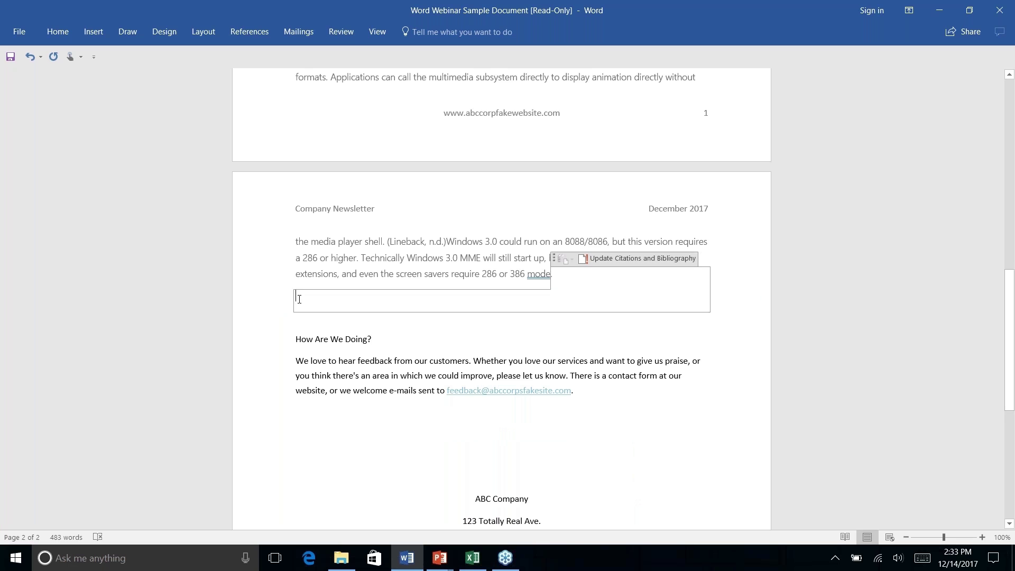
right_click(423, 323)
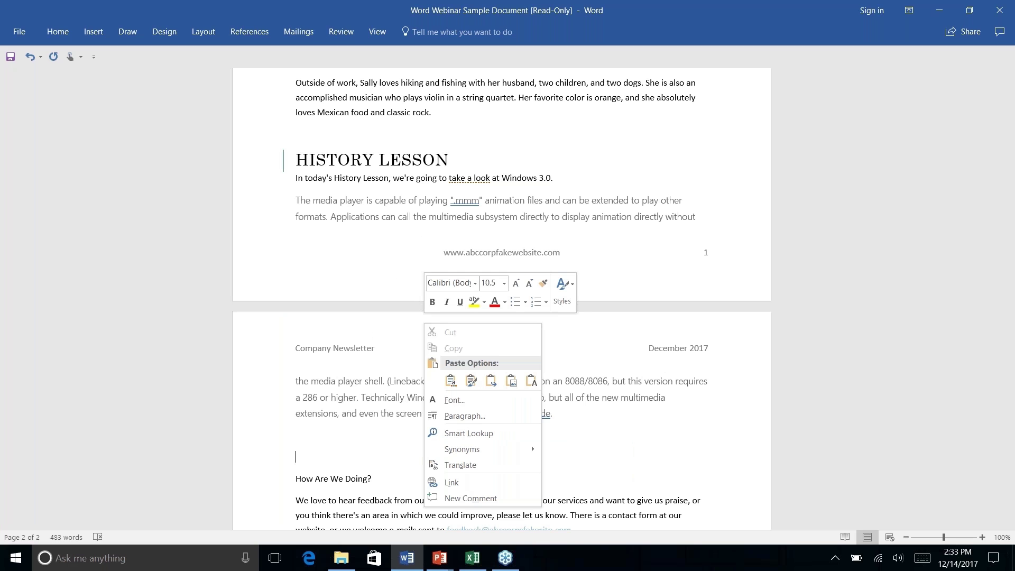
left_click(358, 287)
Select the line "How Are We Doing?" on page 2 and bring up the text styles
scroll(367, 247, "down", 7)
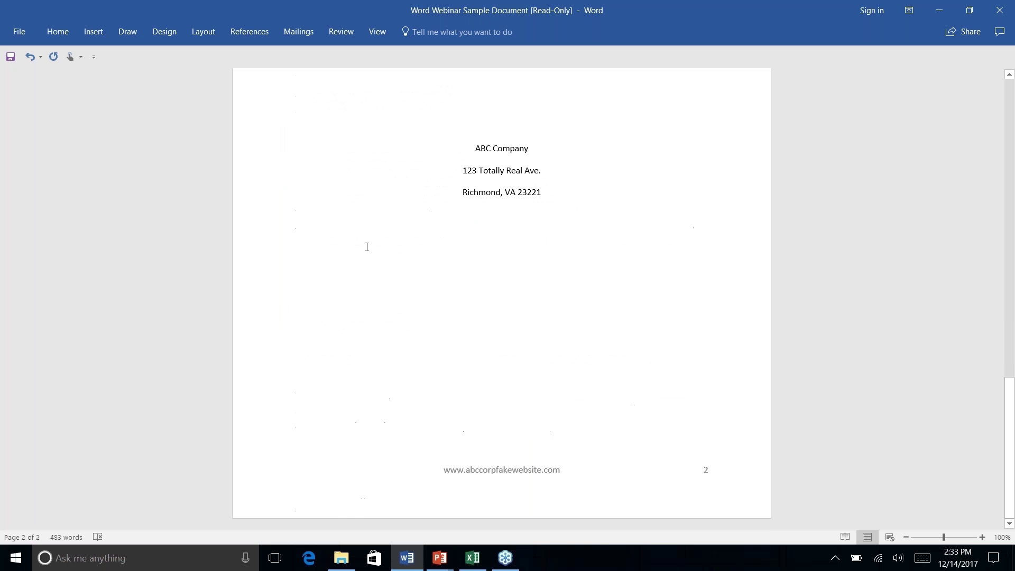
scroll(367, 247, "up", 5)
right_click(366, 249)
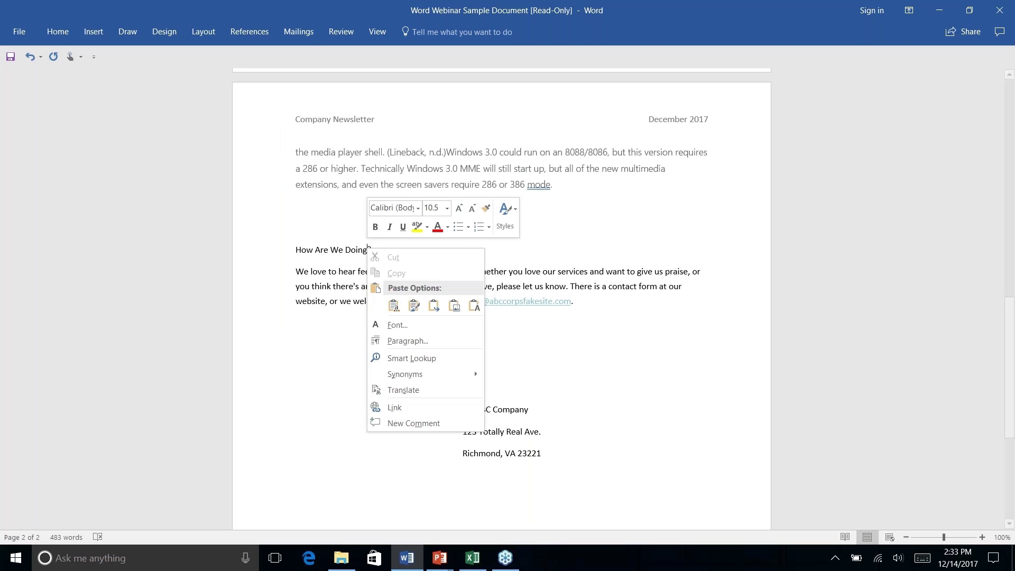
left_click(367, 249)
triple_click(367, 249)
left_click(58, 33)
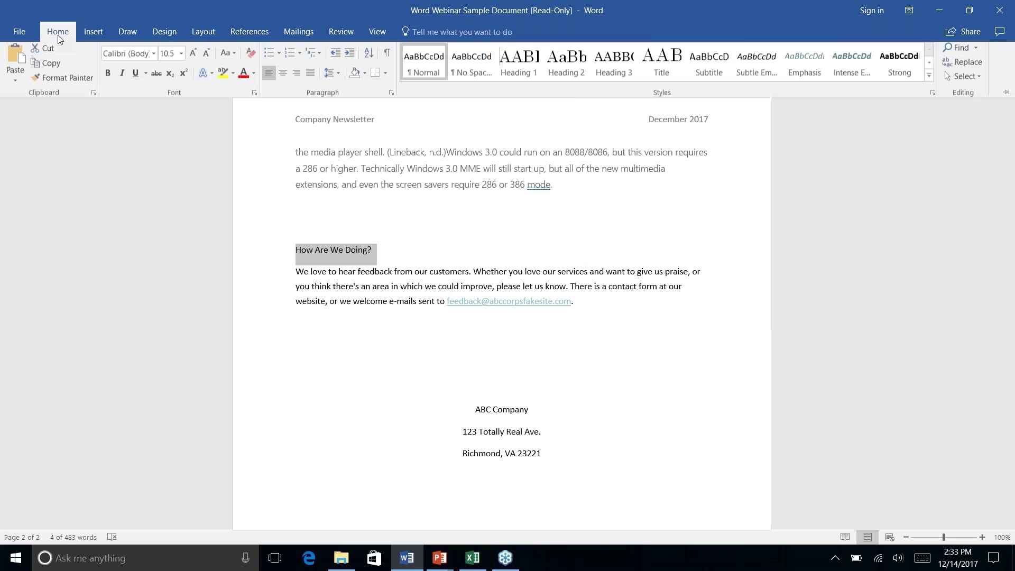
Apply the Heading 1 style to the "How Are We Doing?" line and return to the start of the document
left_click(519, 63)
scroll(564, 244, "down", 4)
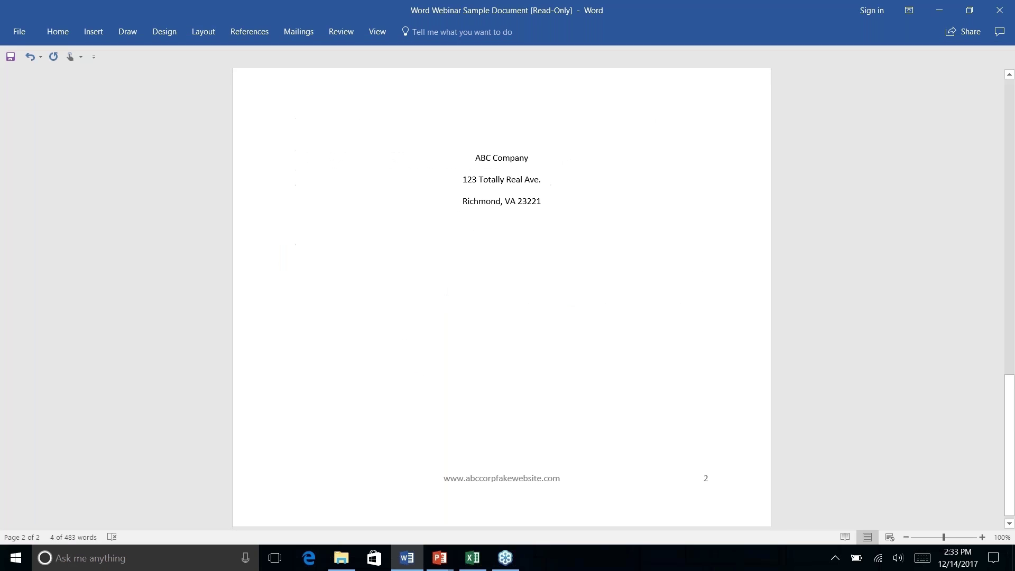
scroll(427, 266, "up", 15)
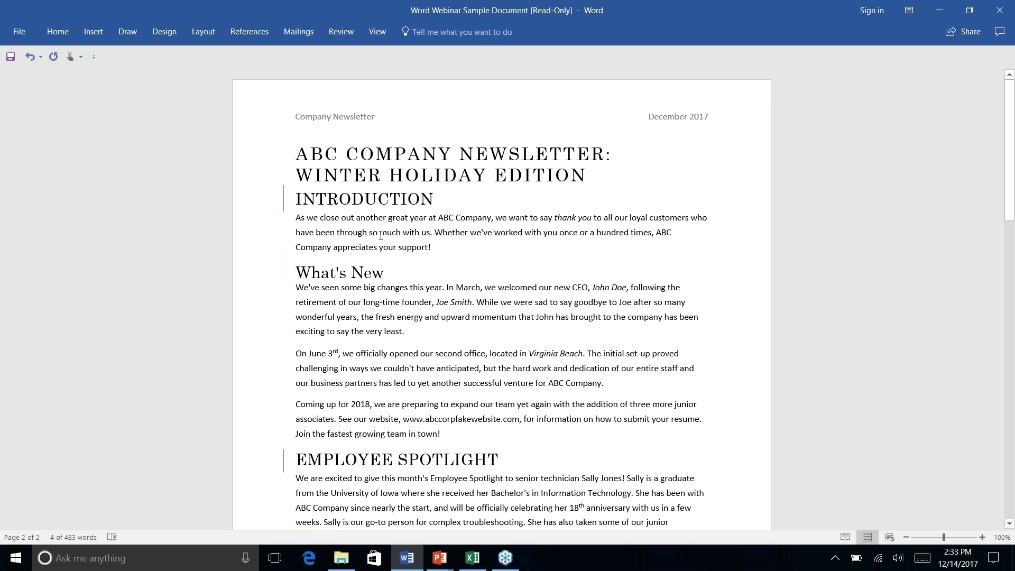
left_click(380, 235)
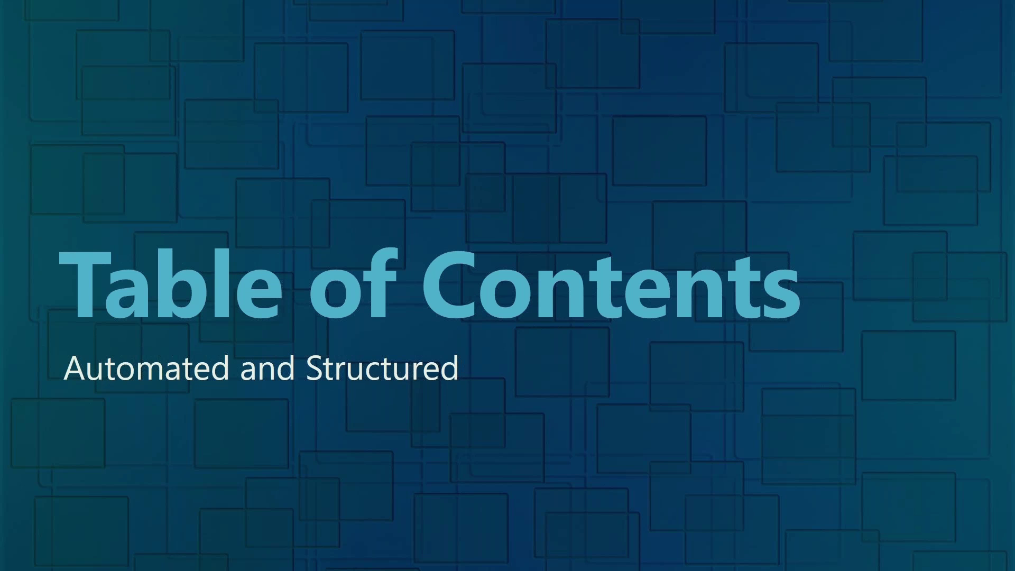
Switch back to the Word newsletter and add a blank line between the title and the Introduction heading
key("alt+Tab")
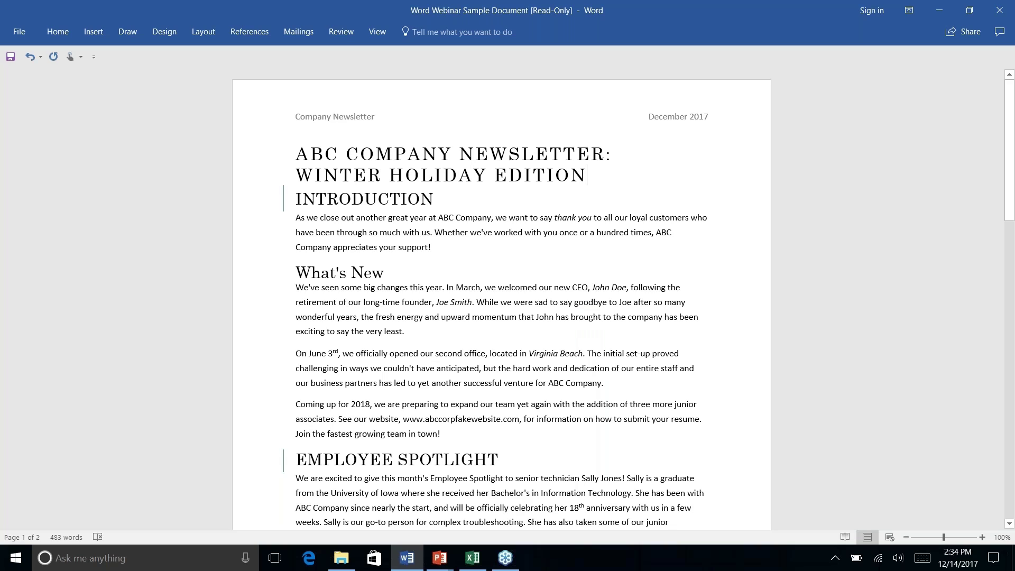
key("Return")
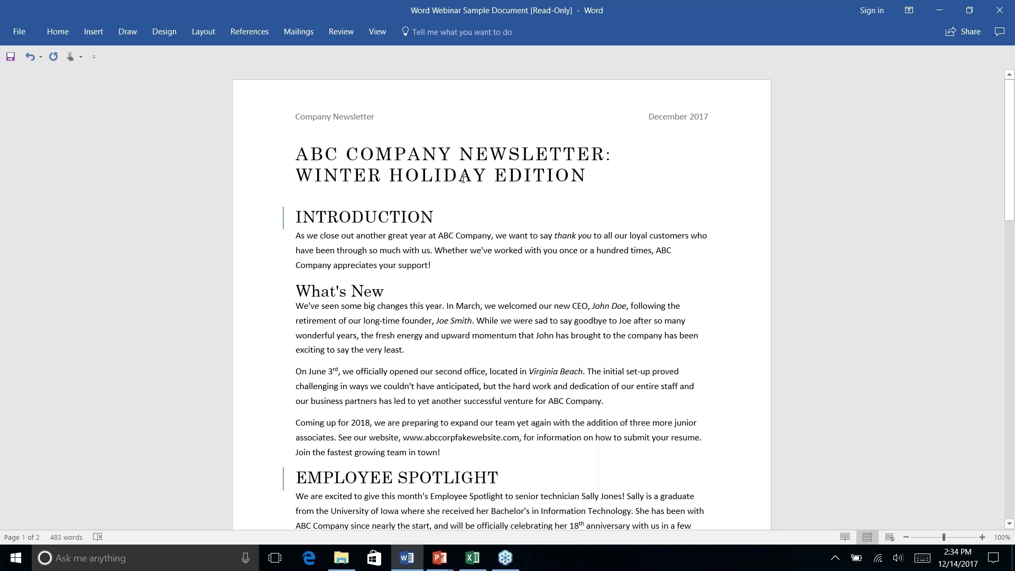
left_click(295, 202)
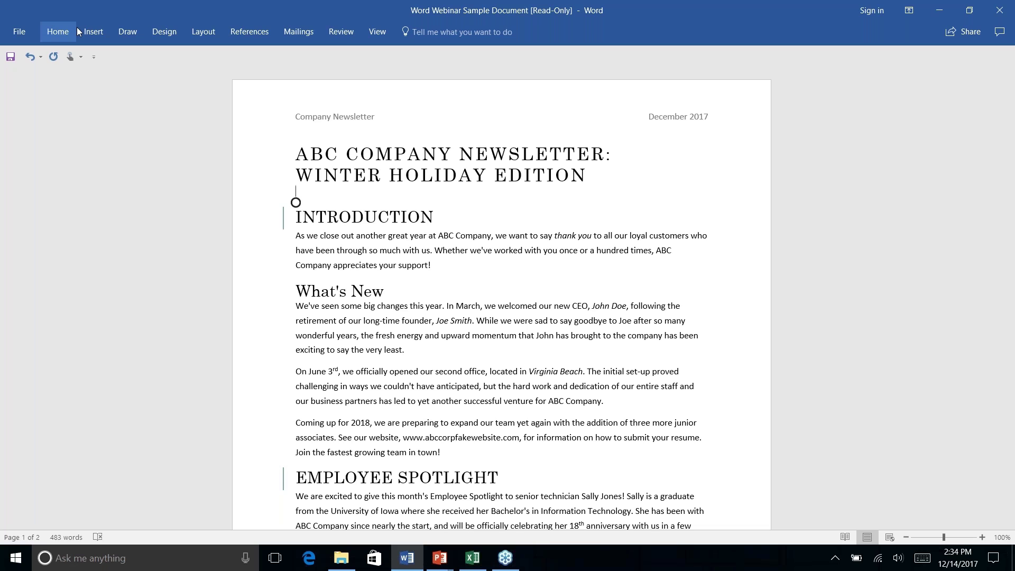
Insert the built-in Automatic Table 1 table of contents on the blank line below the title
left_click(249, 32)
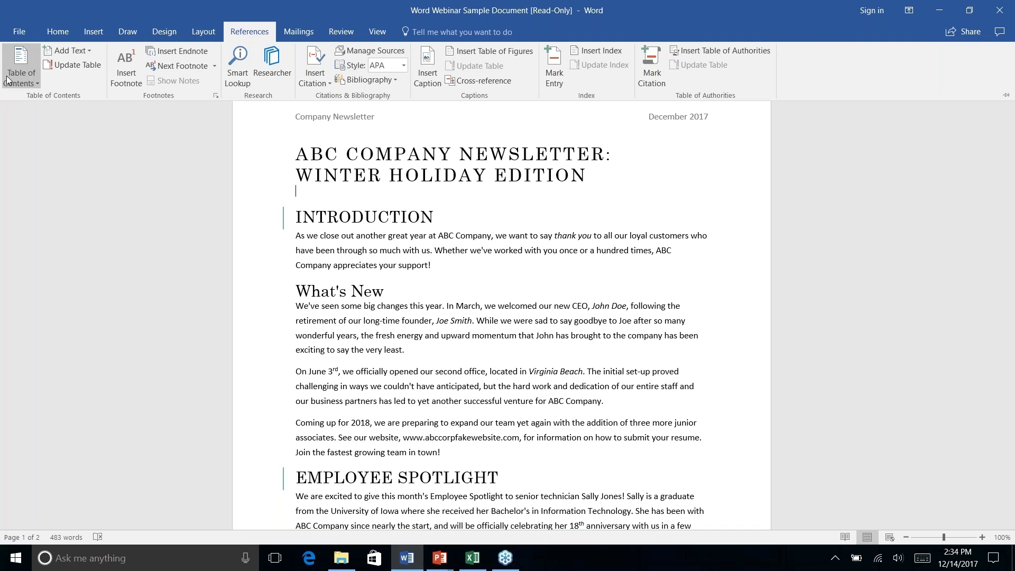
left_click(33, 85)
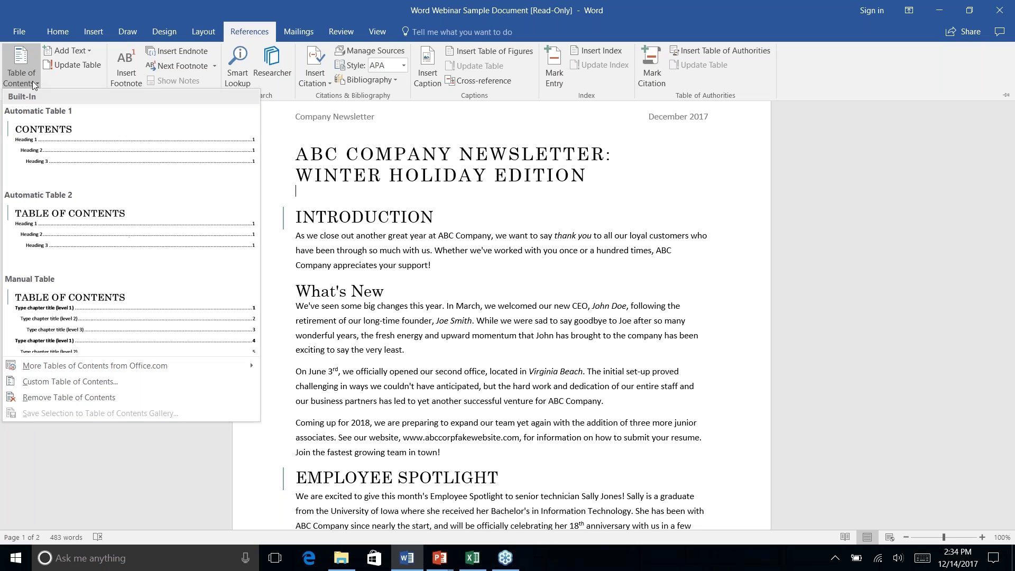
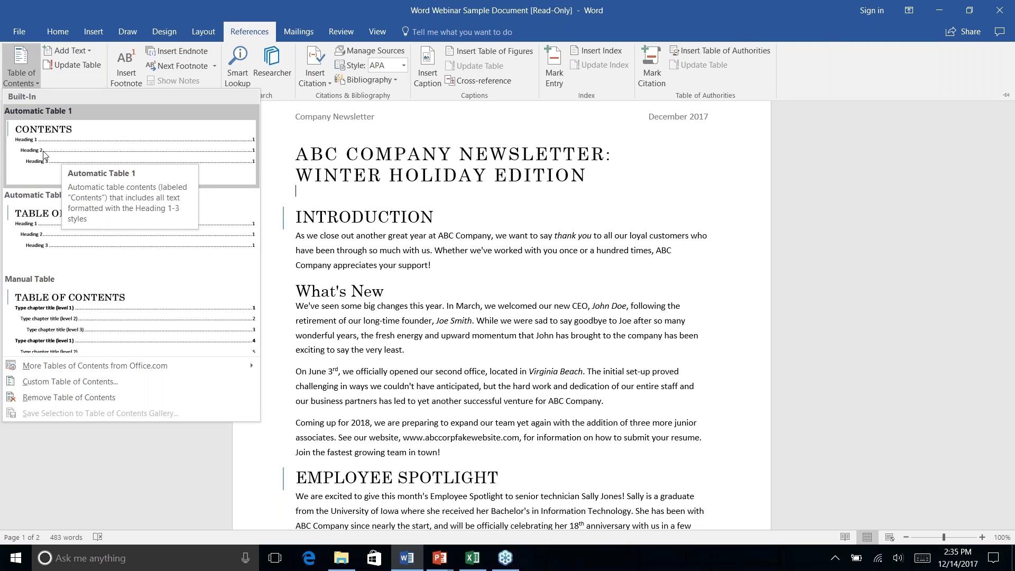
right_click(44, 138)
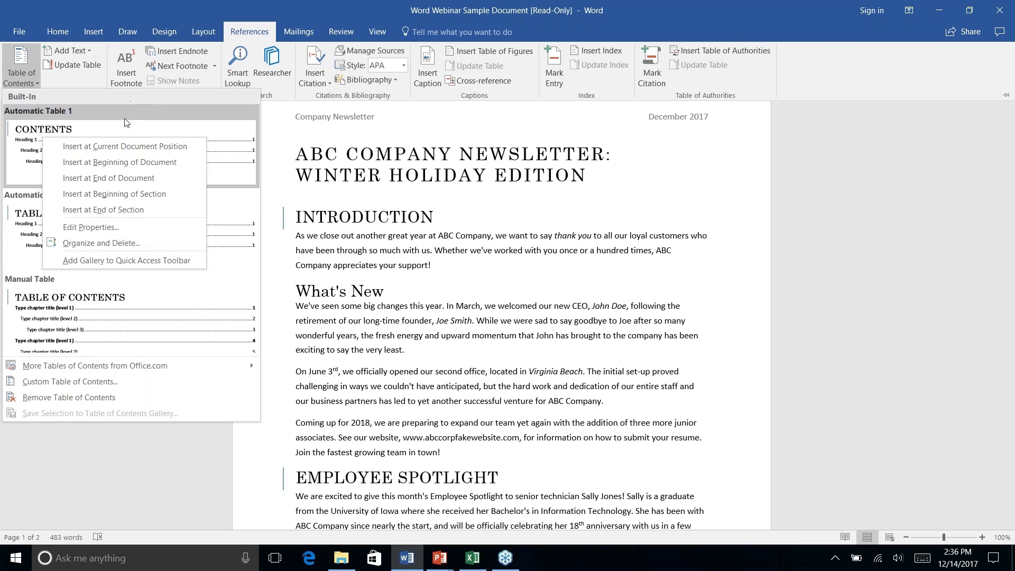
key("Escape")
key("Escape")
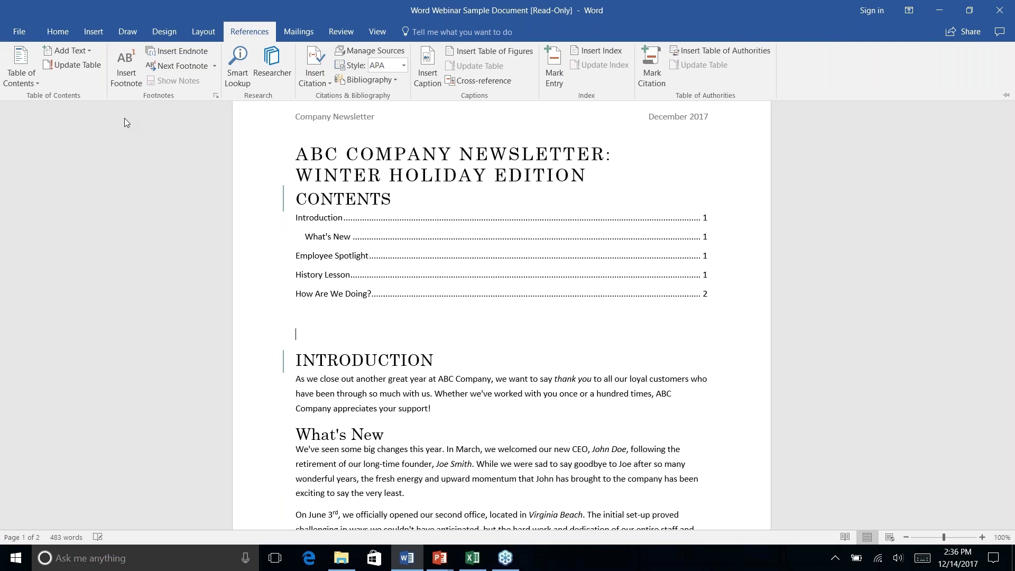
Add a blank line between the newsletter title and the Contents heading
left_click(597, 266)
left_click(587, 176)
key("Return")
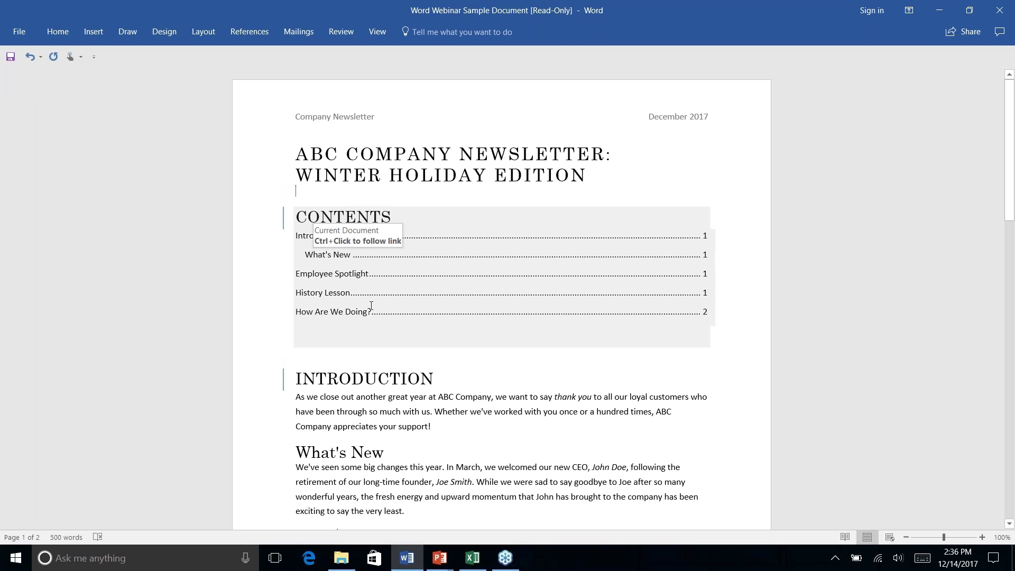
Examine the table of contents entries and compare them with the newsletter's section headings
left_click(299, 451)
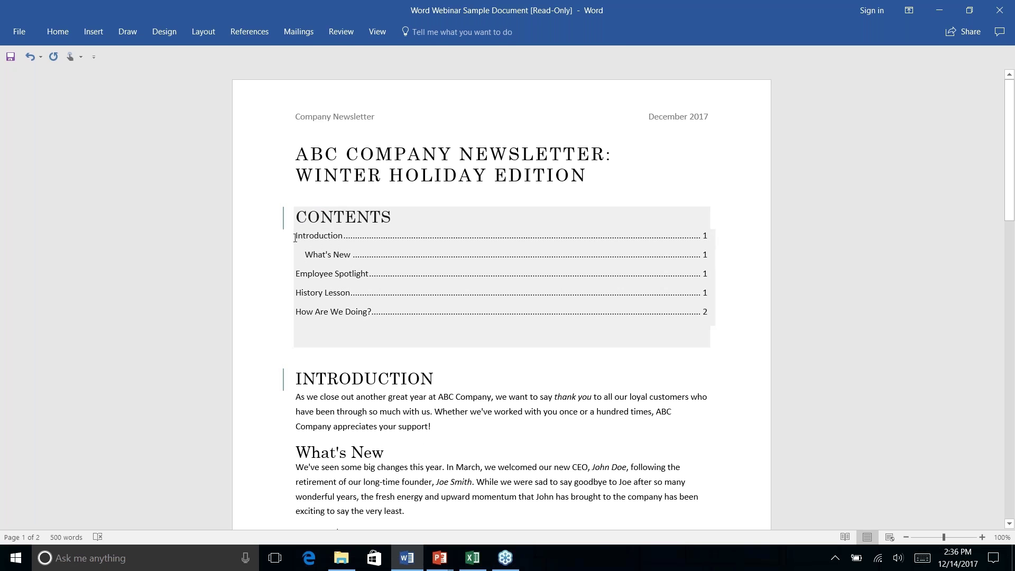
left_click(490, 449)
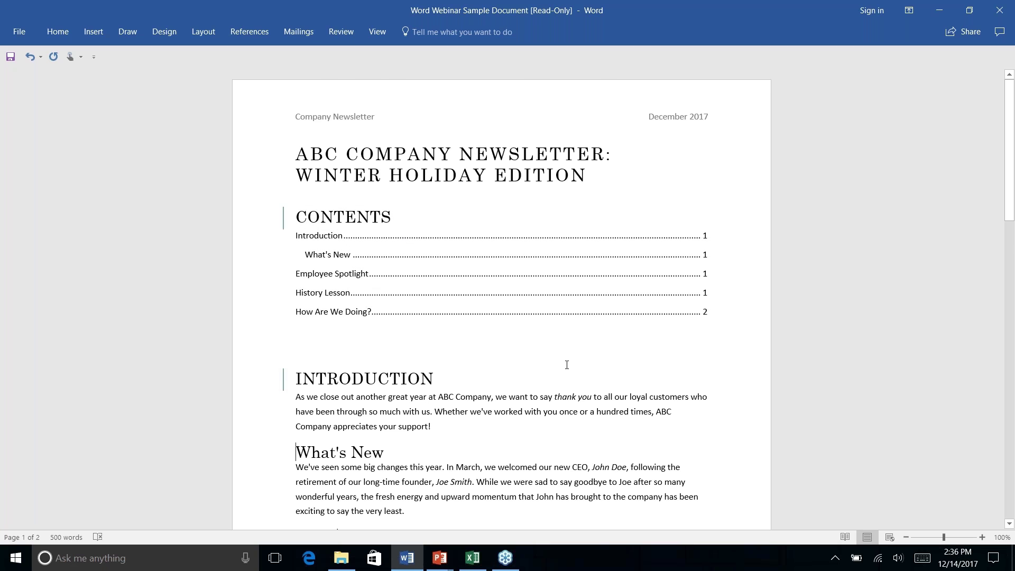
scroll(567, 365, "down", 3)
scroll(563, 354, "up", 3)
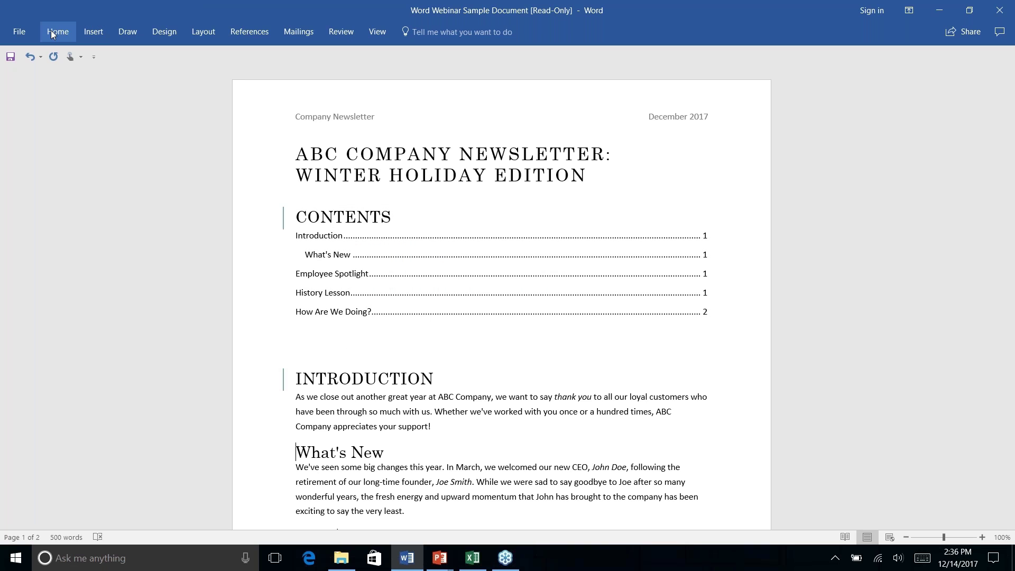
left_click(249, 32)
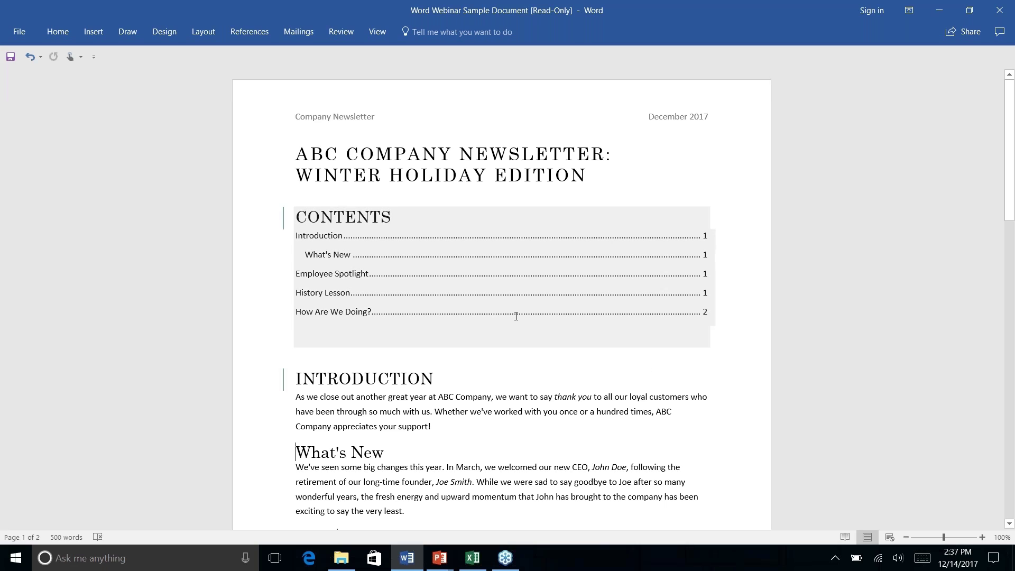
left_click(518, 319)
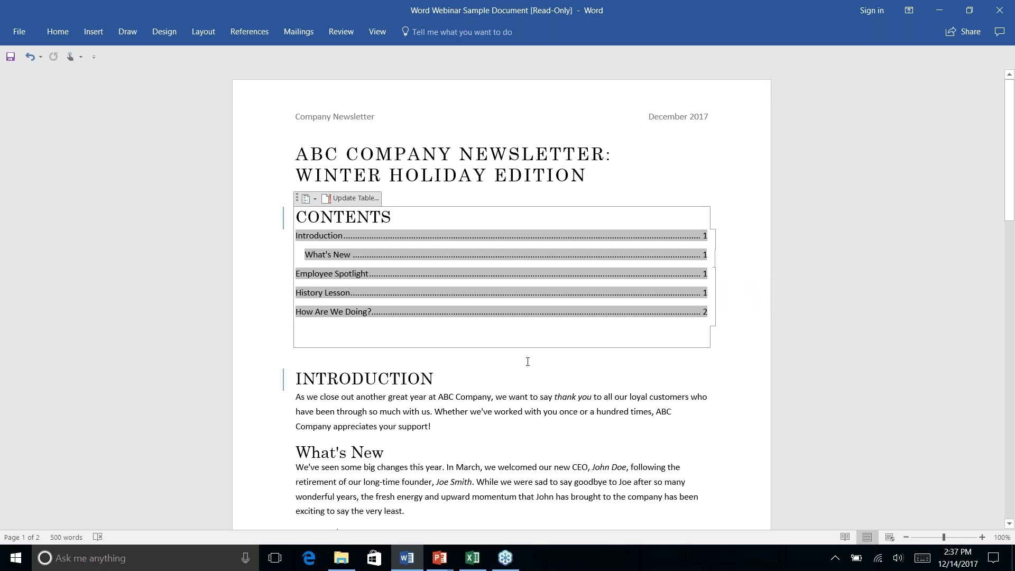
left_click(527, 355)
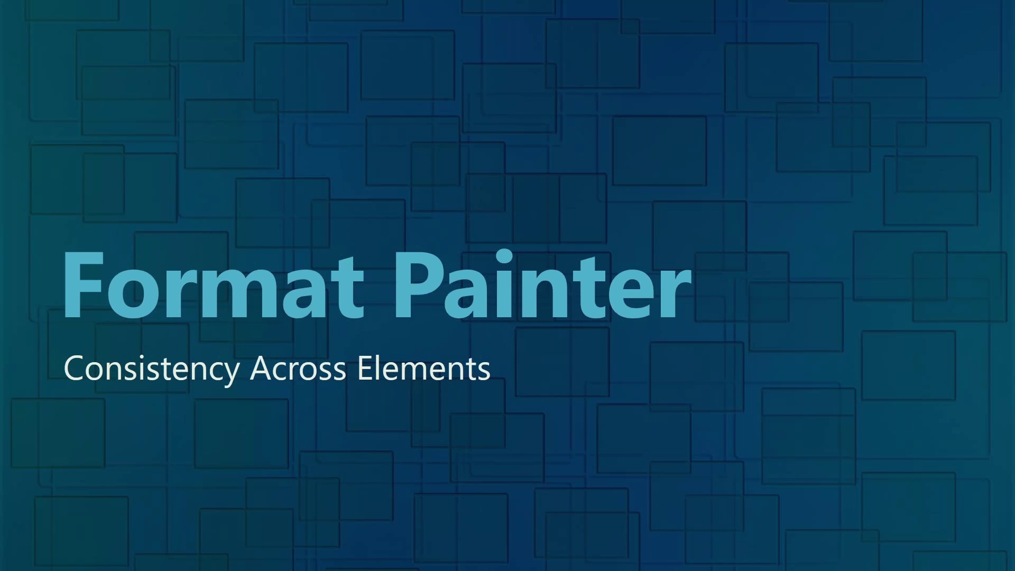
Switch back to the Word newsletter and go to the ABC Company address block at the end of page 2
key("alt+Tab")
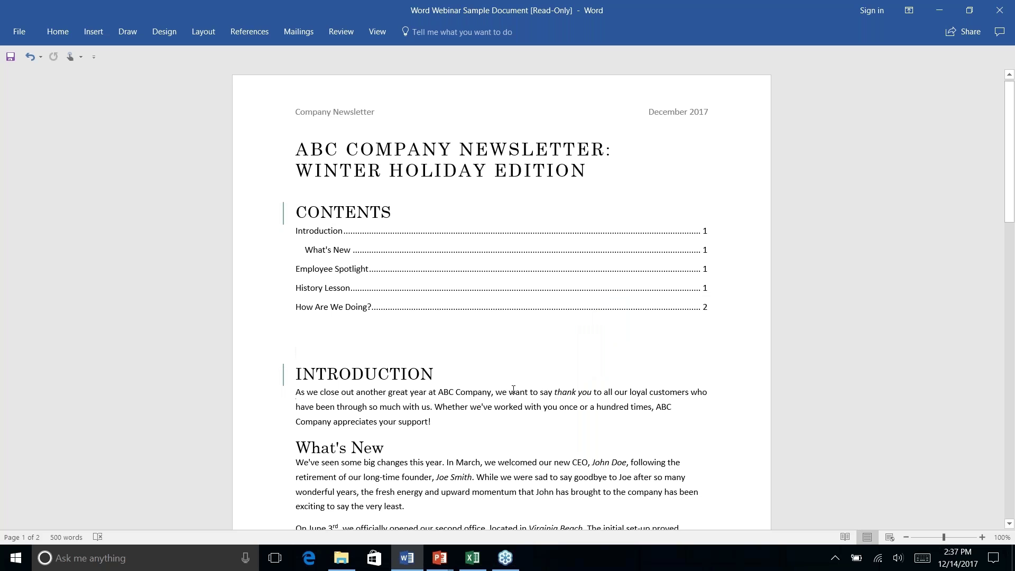
left_click(572, 272, "ctrl")
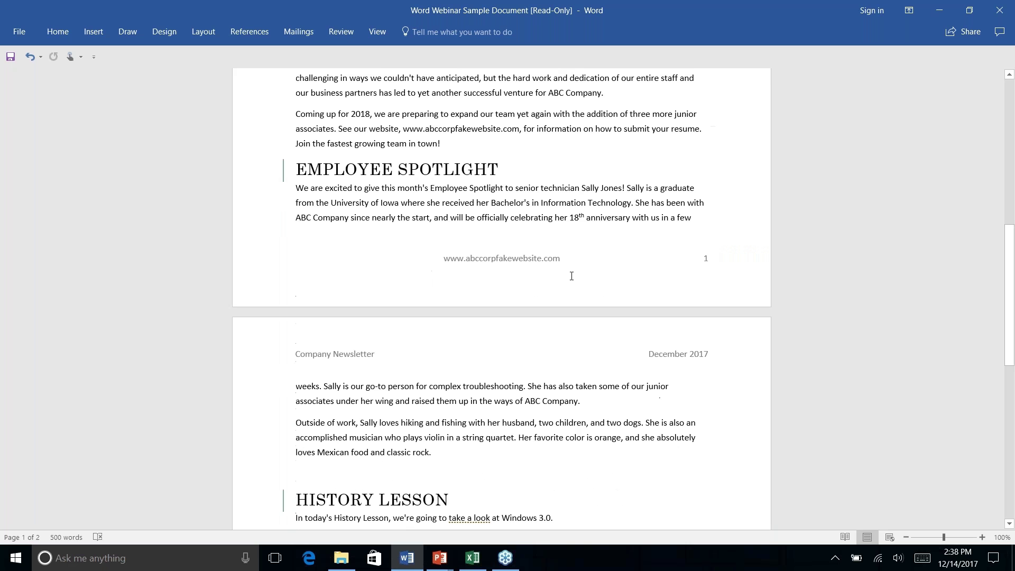
scroll(572, 276, "down", 10)
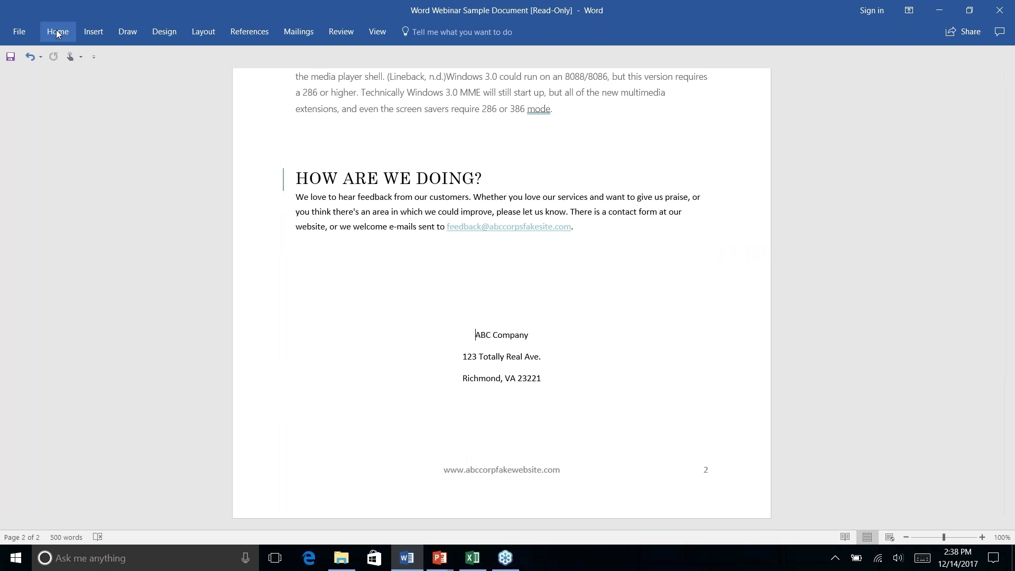
left_click(96, 34)
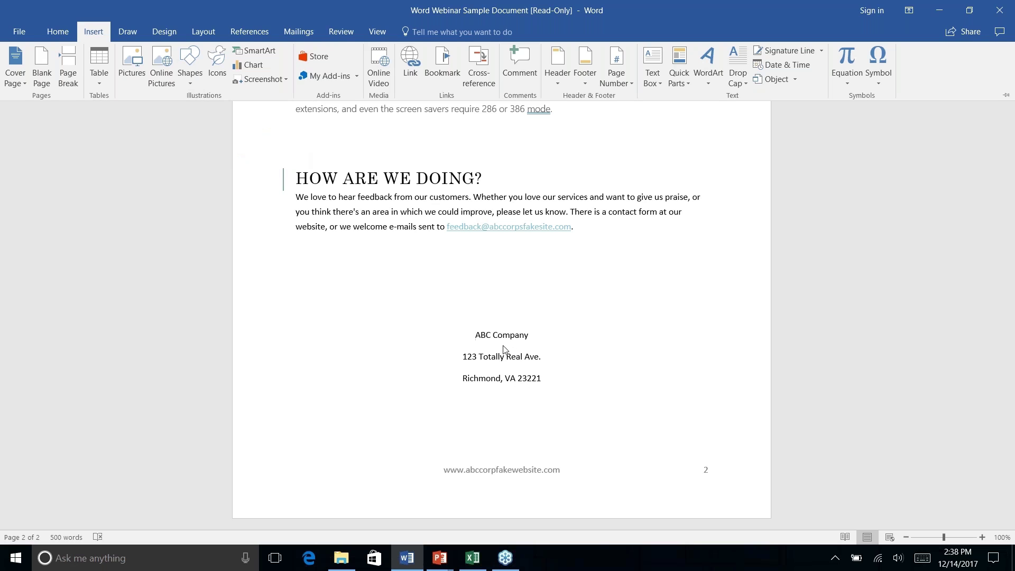
right_click(191, 83)
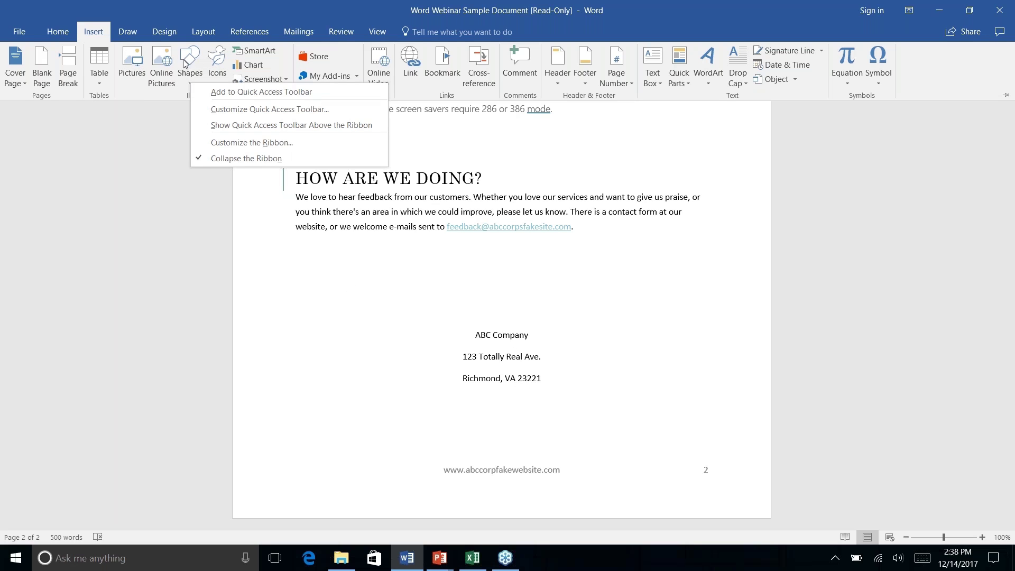
left_click(190, 60)
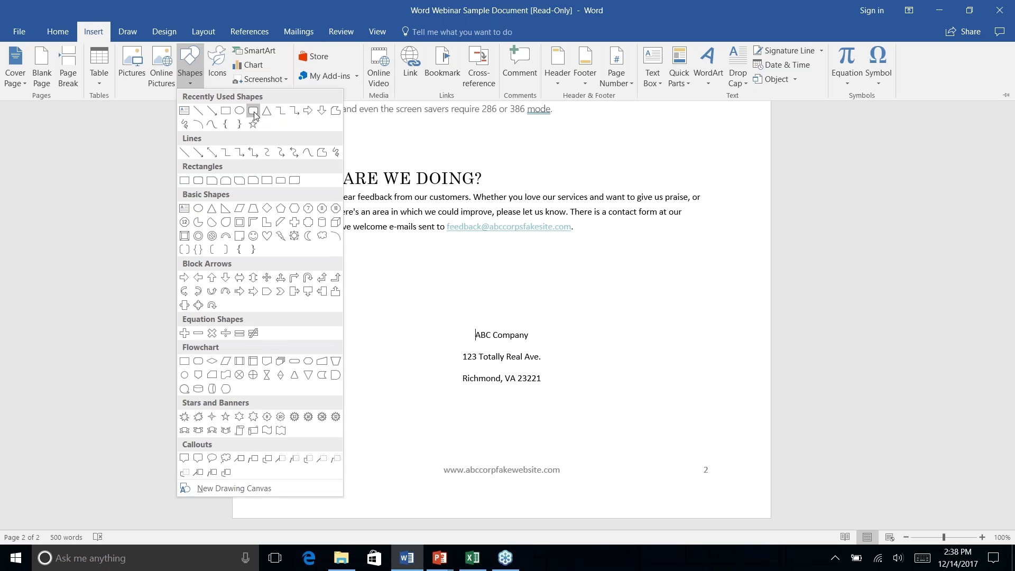
left_click(254, 111)
key("Escape")
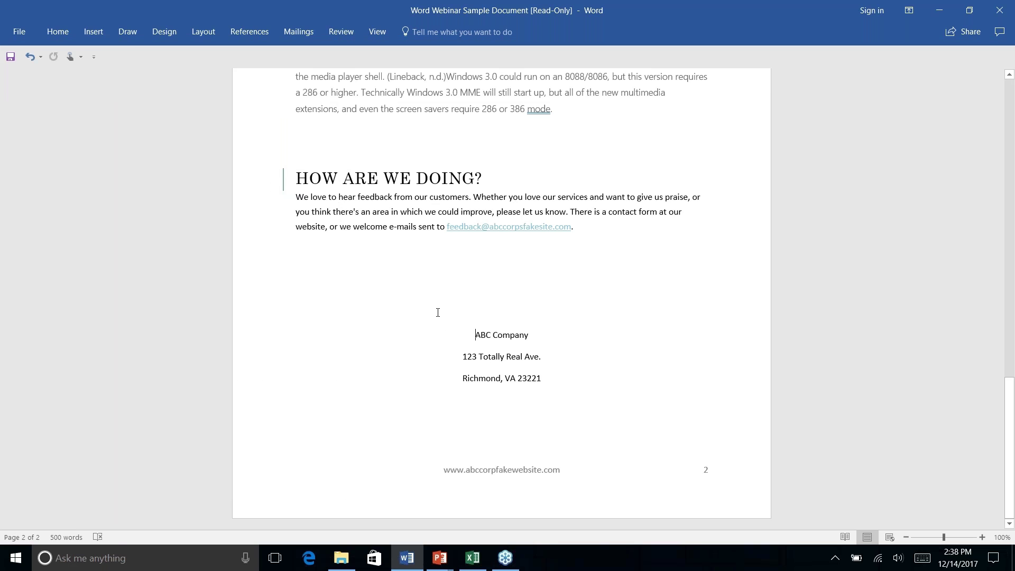
Draw a rounded rectangle about 1.37" high and 1.77" wide over the ABC Company address block
left_click(119, 29)
left_click(93, 31)
left_click(198, 81)
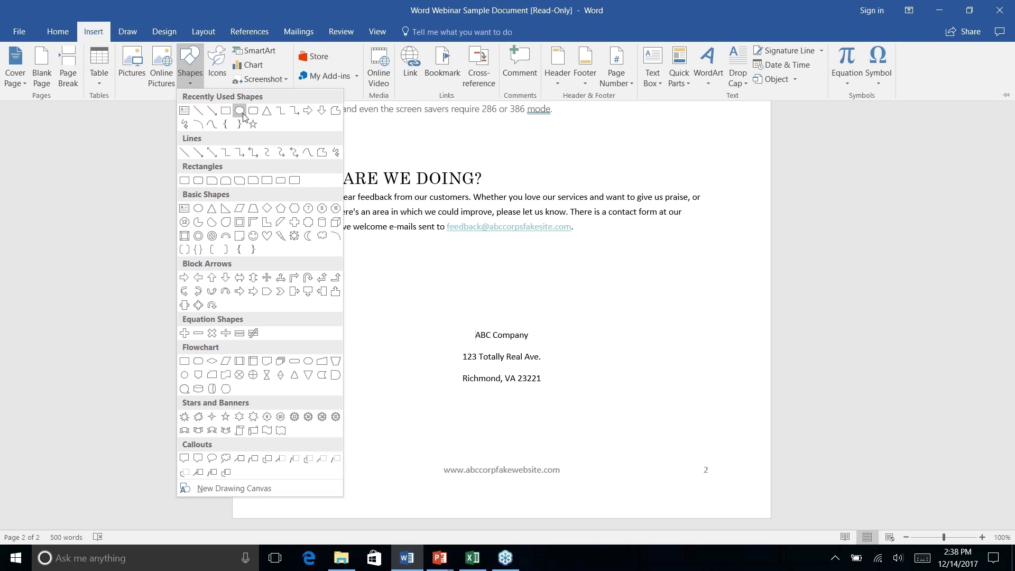
left_click(253, 113)
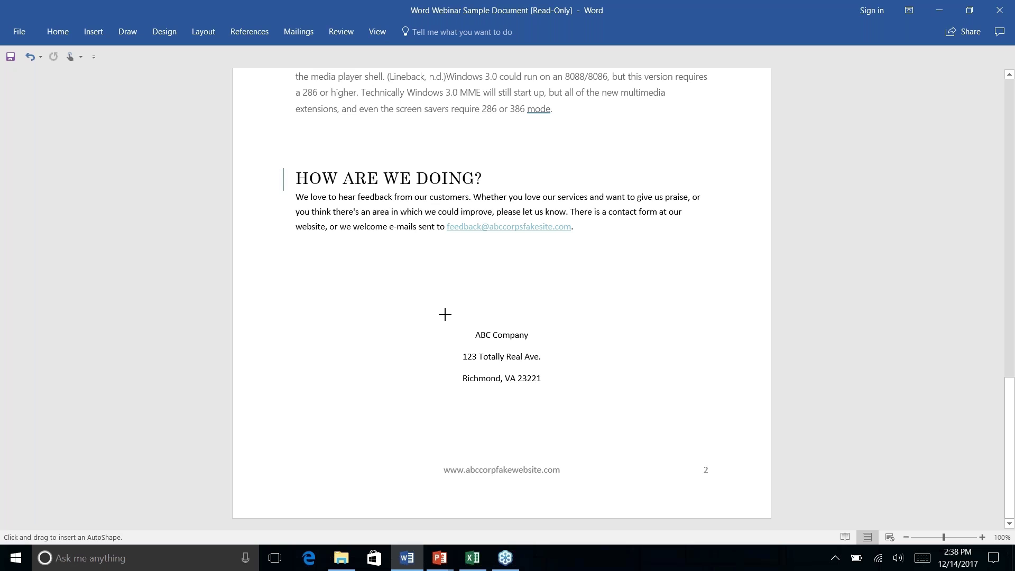
left_click_drag(445, 314, 557, 402)
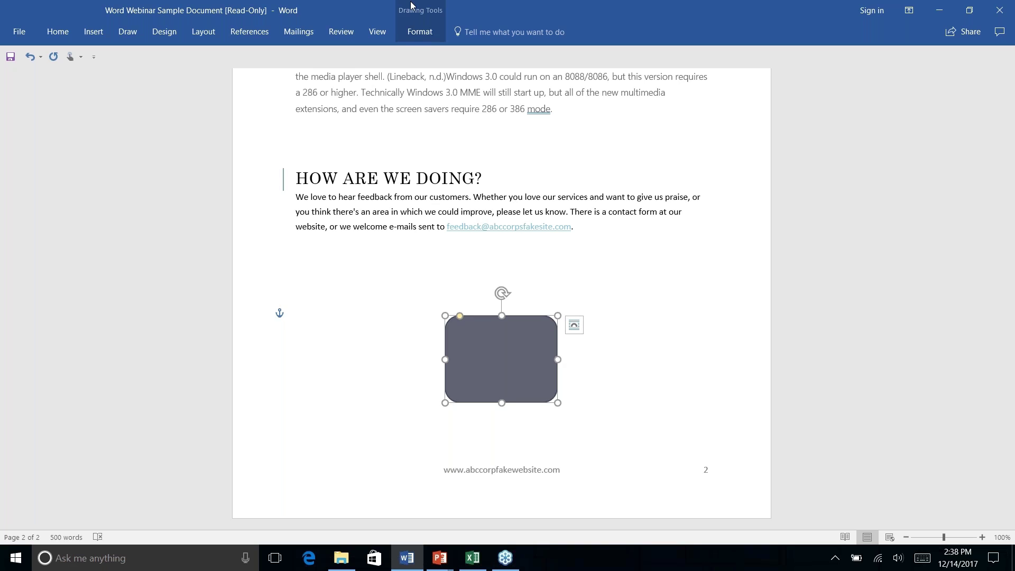
Send the rounded rectangle behind the company address text and deselect it
left_click(420, 33)
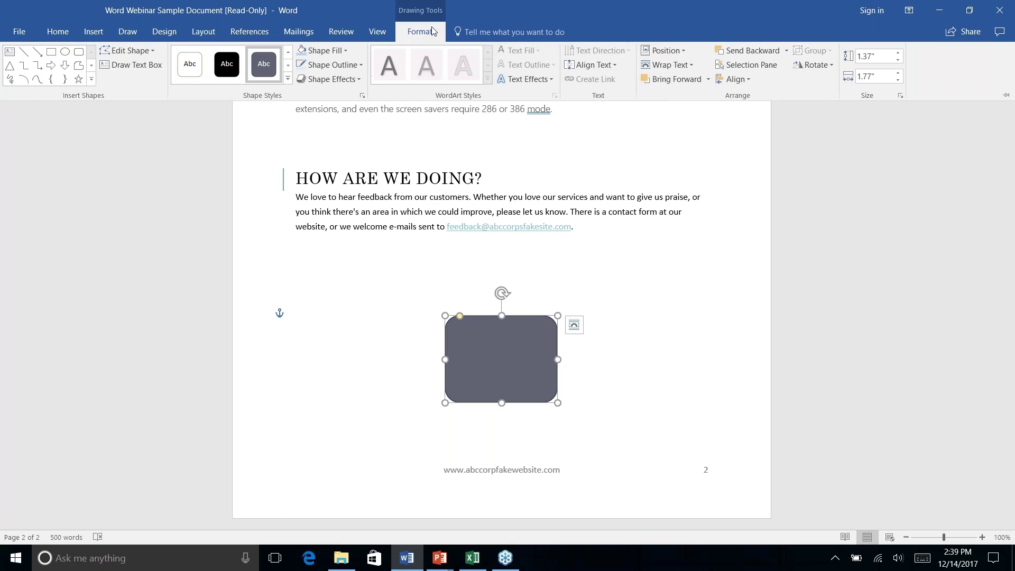
left_click(786, 51)
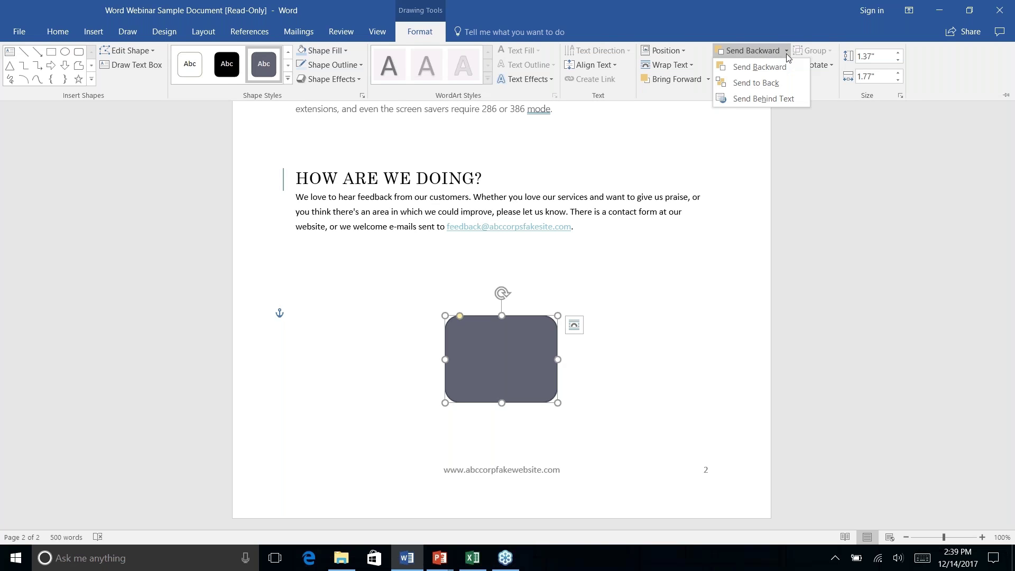
right_click(760, 100)
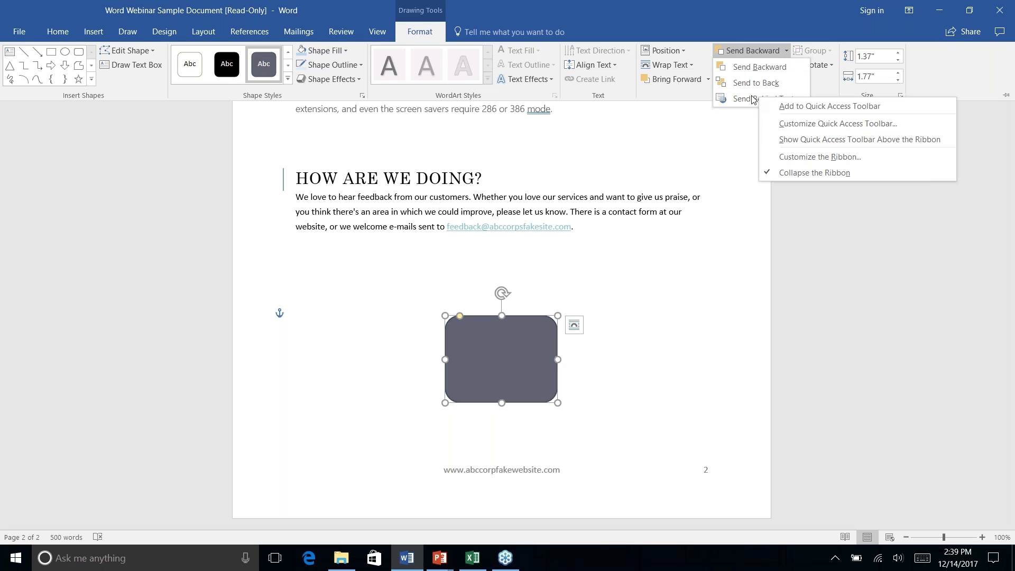
left_click(751, 100)
right_click(607, 379)
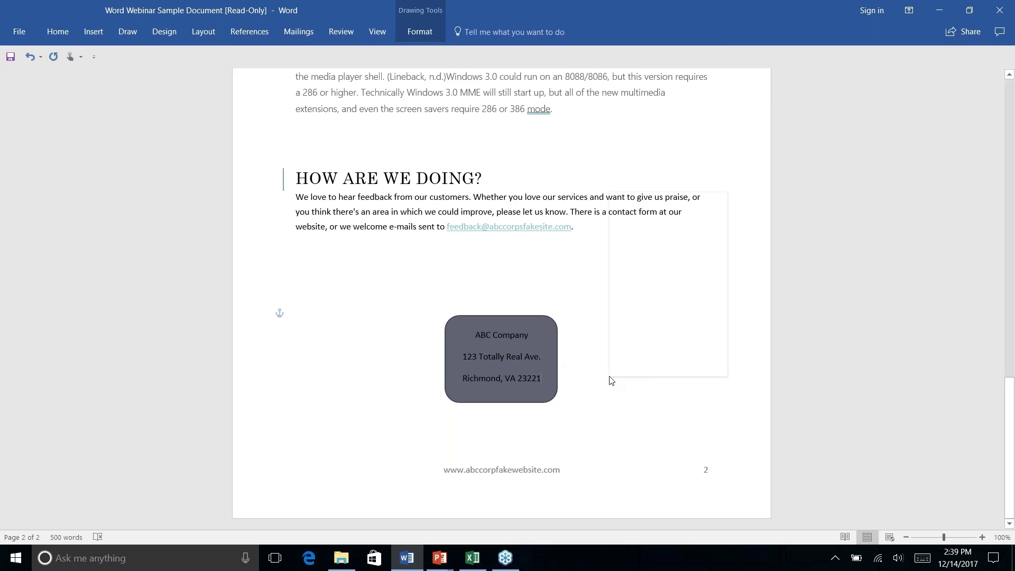
key("Escape")
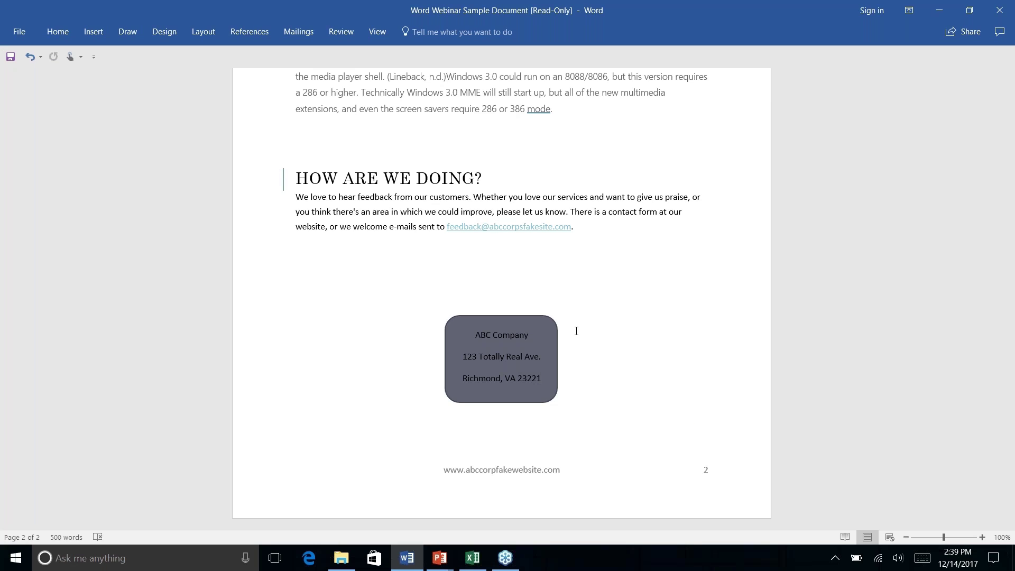
Apply the light teal theme shape style to the rounded rectangle behind the ABC Company address and deselect it
left_click(545, 344)
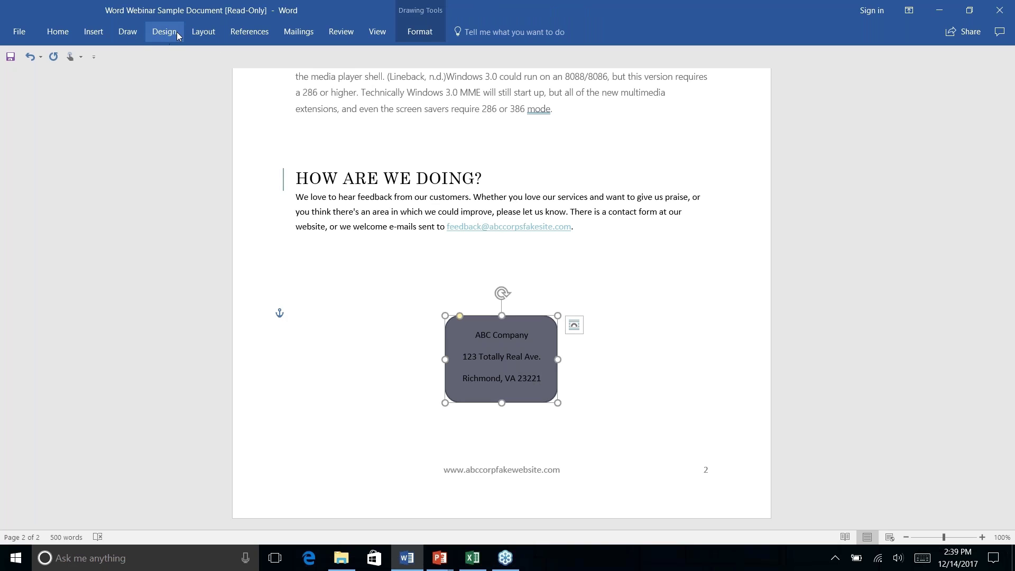
left_click(88, 35)
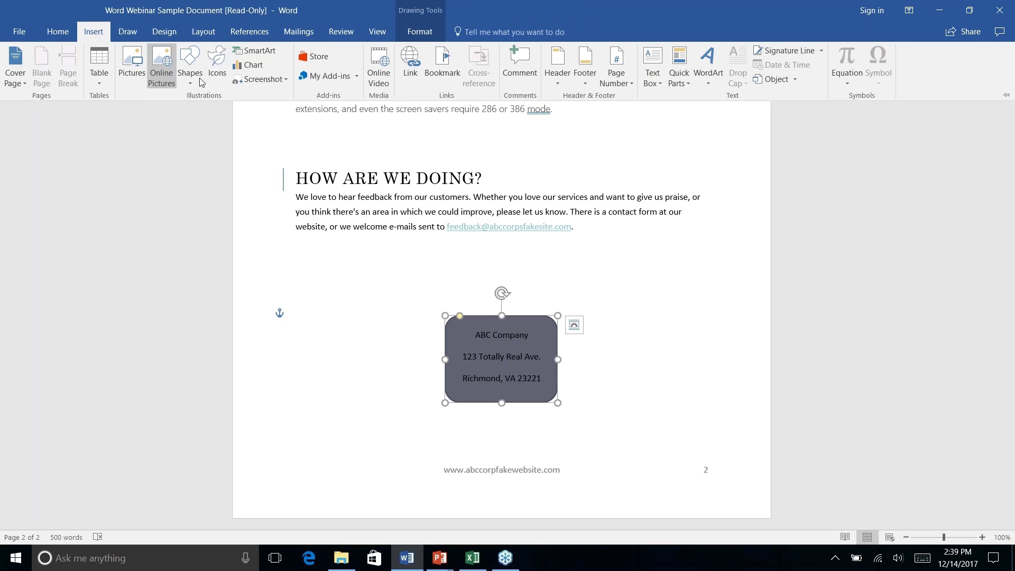
left_click(60, 32)
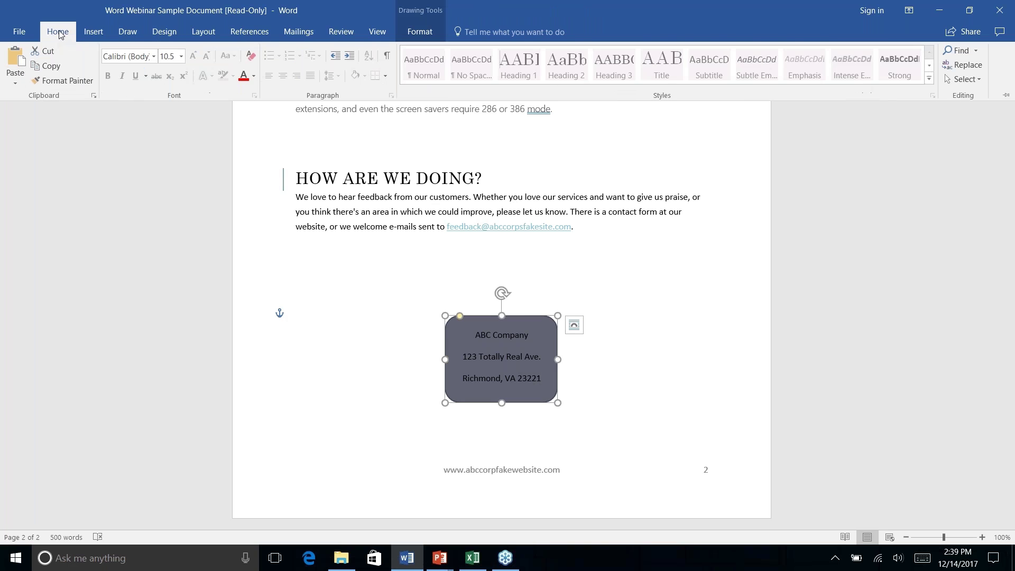
left_click(420, 33)
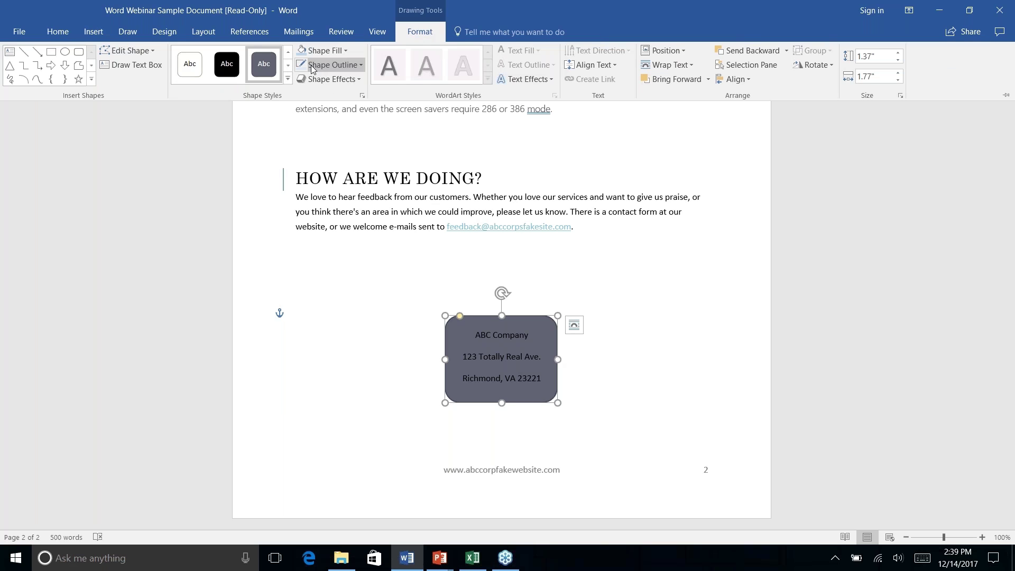
left_click(288, 78)
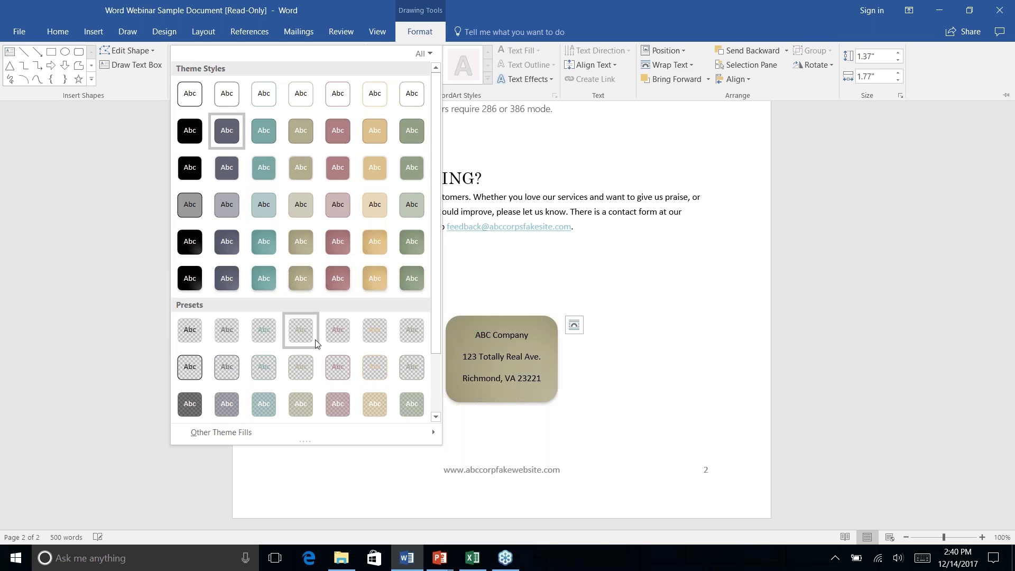
scroll(379, 294, "down", 2)
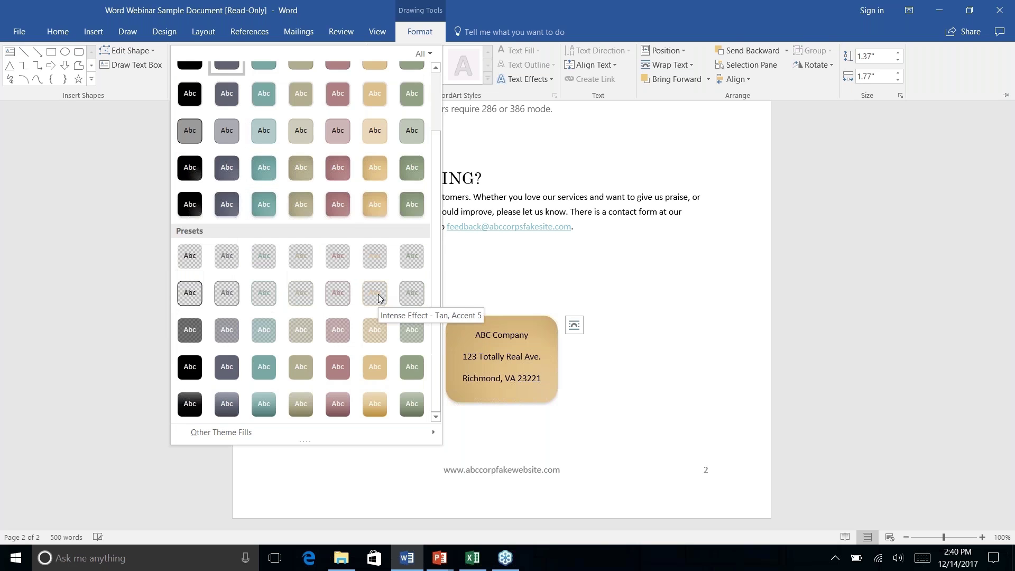
scroll(379, 294, "up", 2)
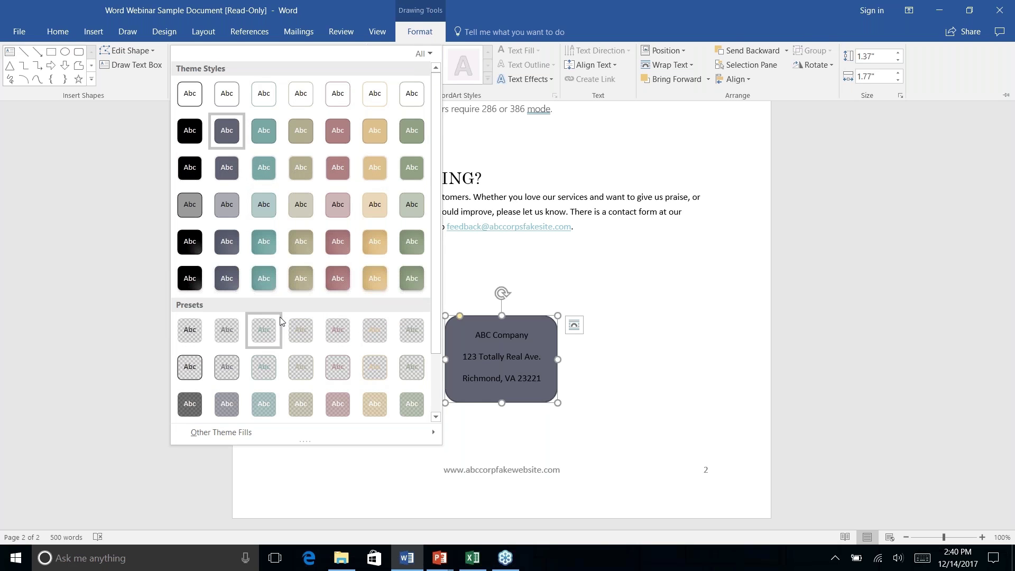
right_click(264, 207)
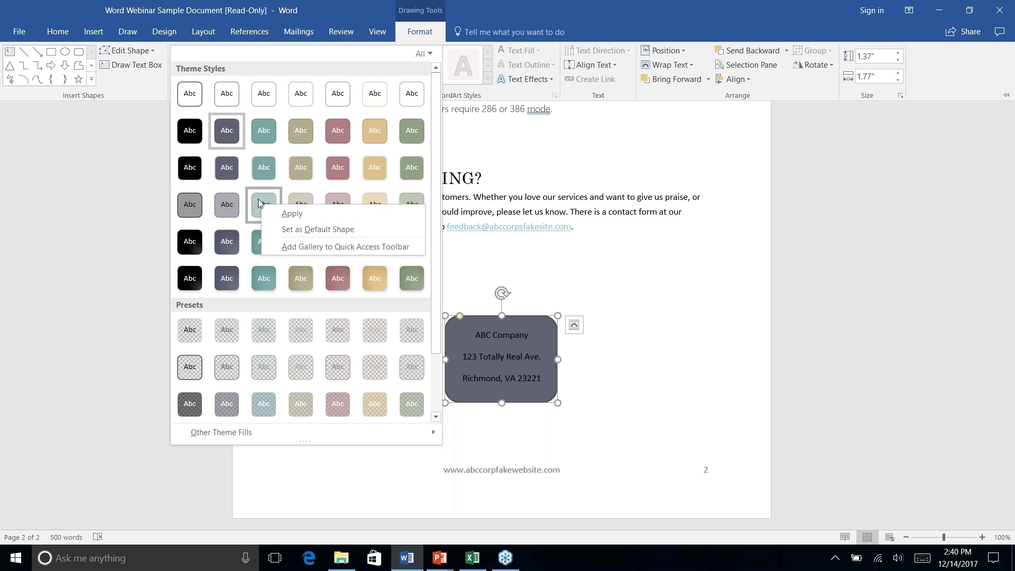
key("Escape")
left_click(259, 201)
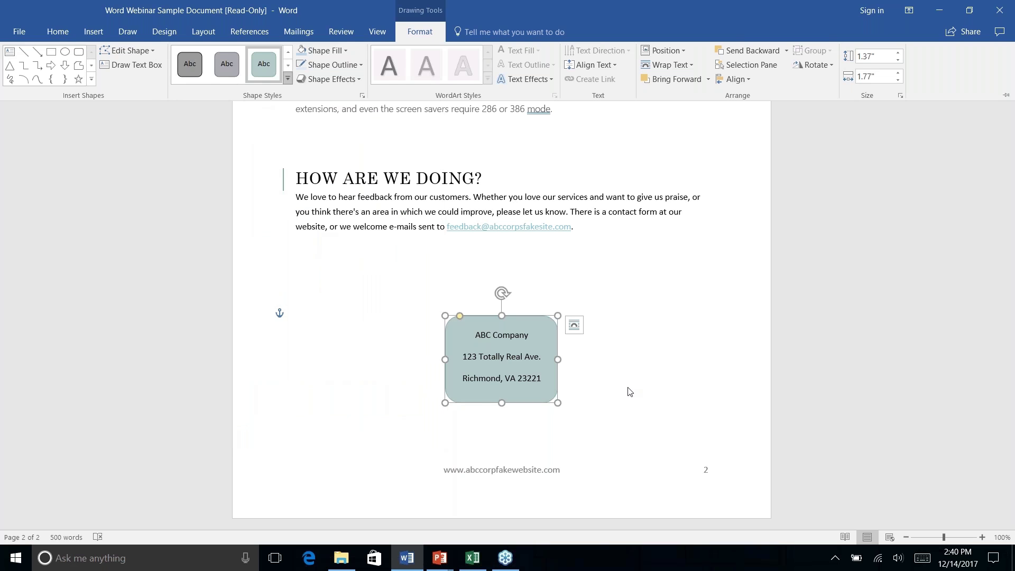
right_click(598, 387)
left_click(590, 379)
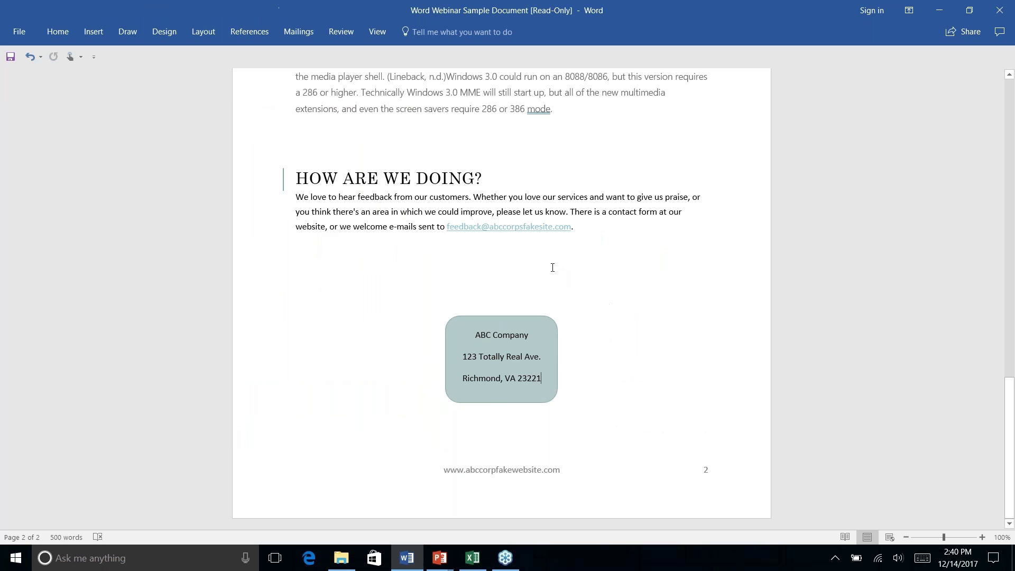
Give the rounded rectangle behind the company address a darkest-teal outline with a 2¼ pt weight and deselect it
left_click(541, 330)
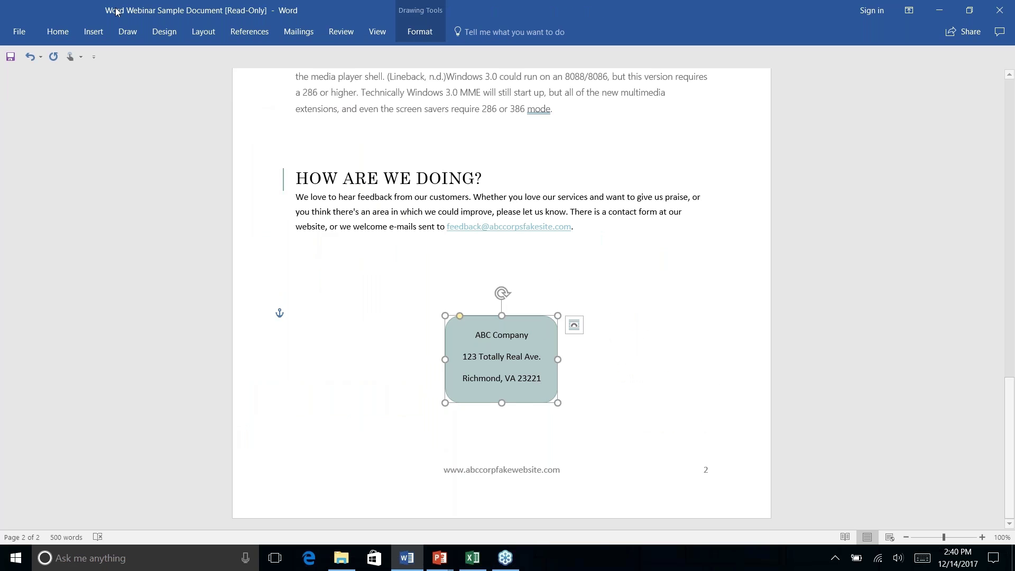
left_click(406, 34)
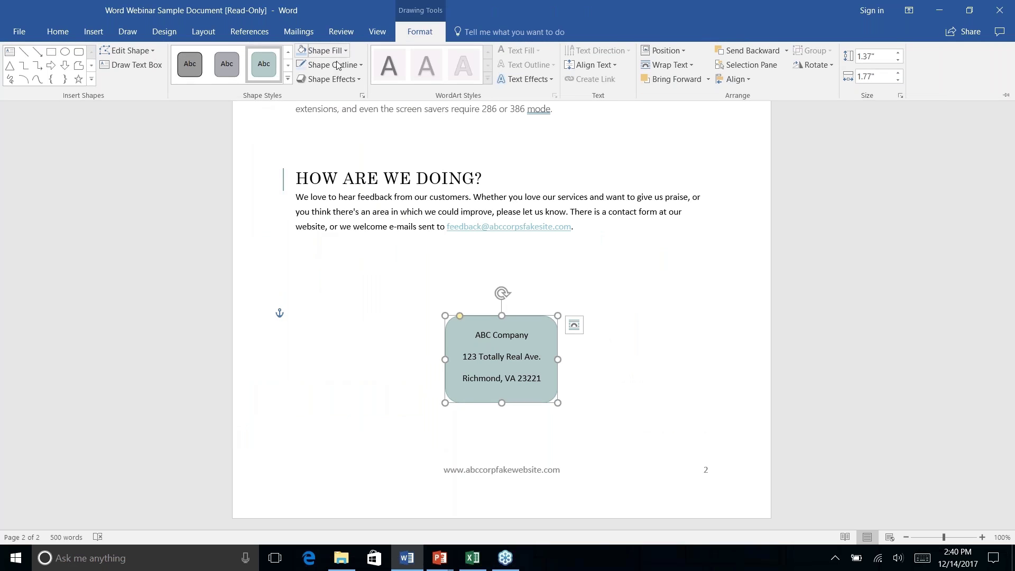
left_click(346, 67)
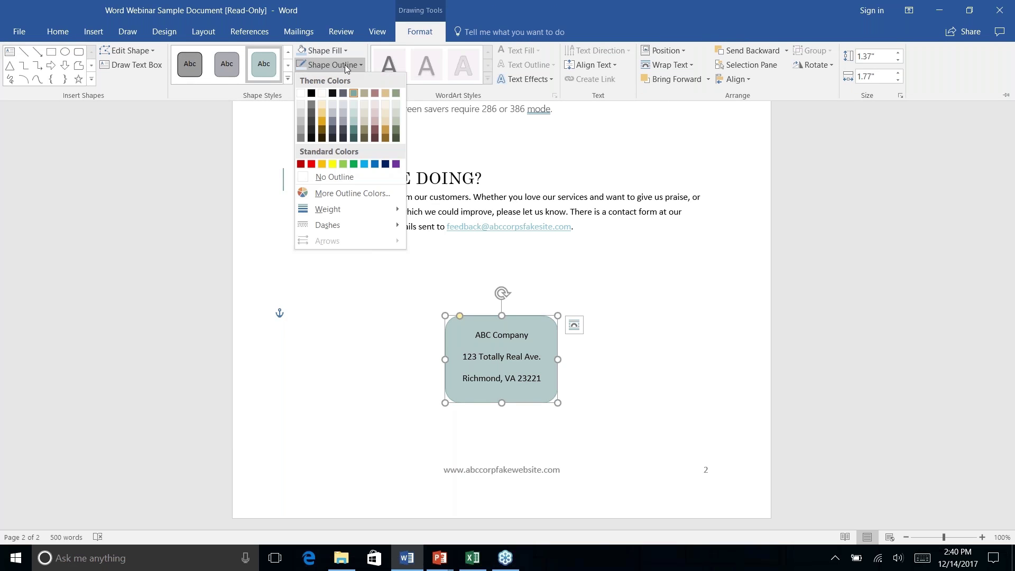
left_click(353, 139)
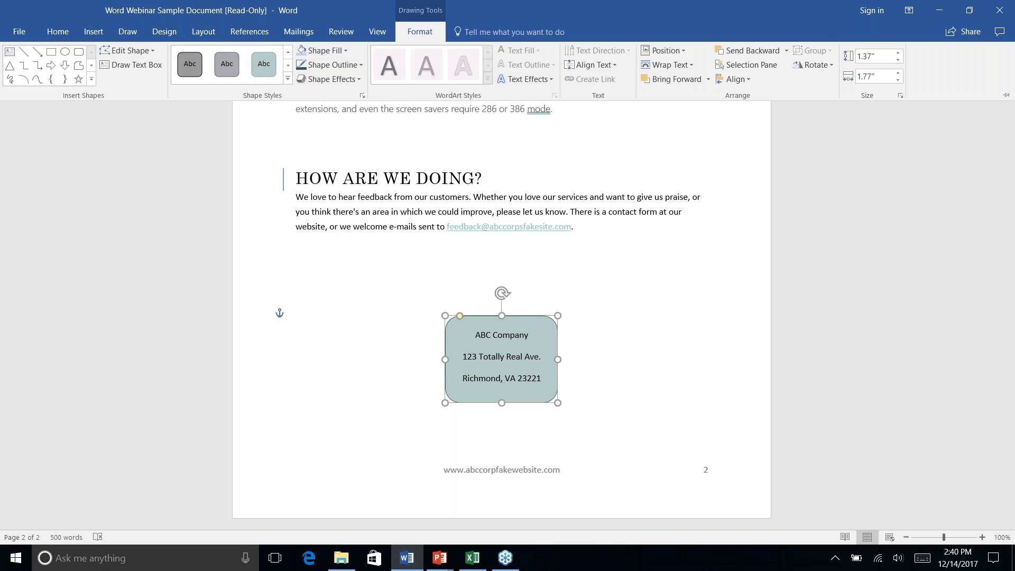
left_click(362, 65)
mouse_move(365, 216)
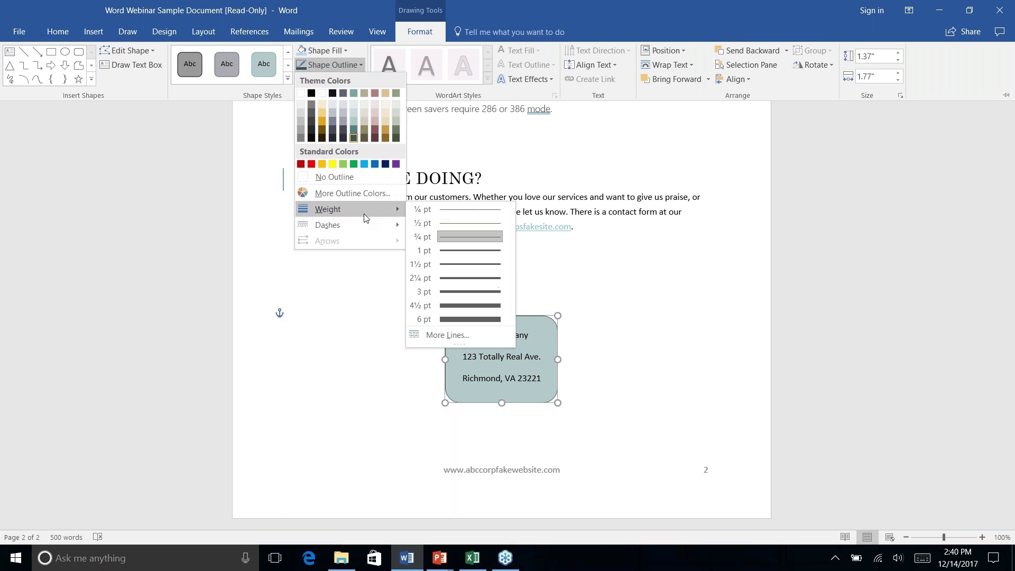
left_click(454, 279)
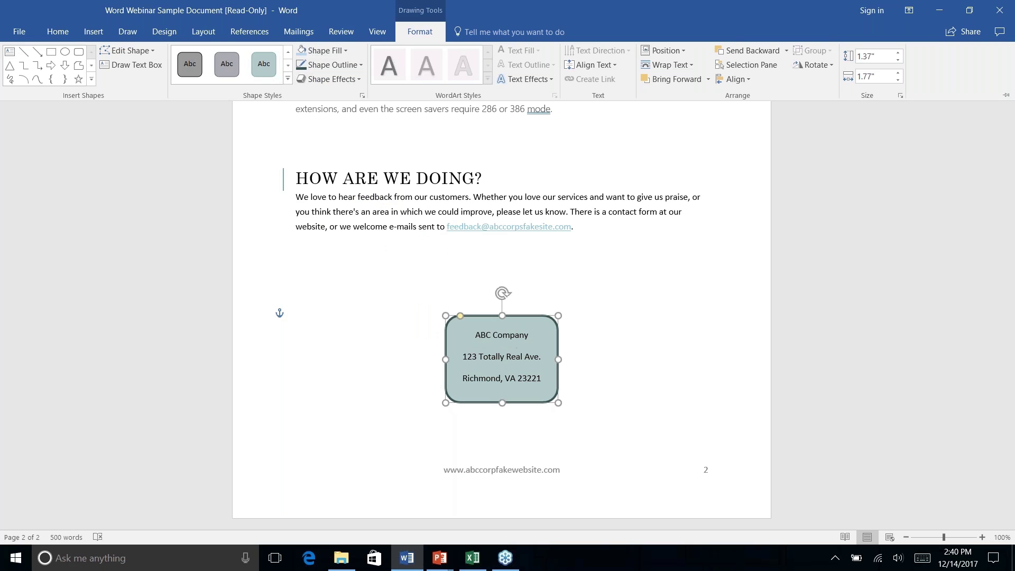
key("ctrl+F1")
left_click(615, 351)
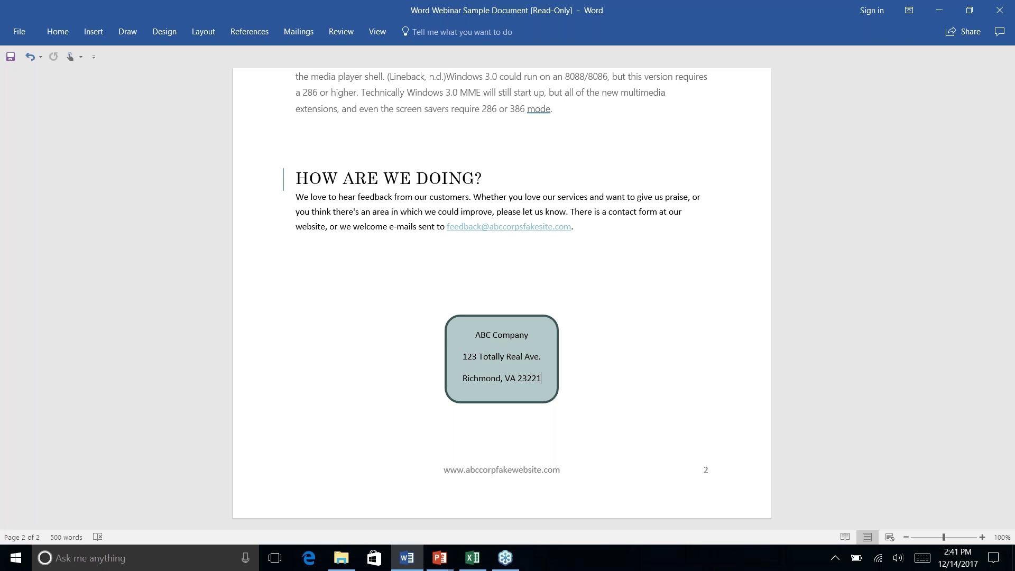
Draw a rounded rectangle about 0.42" high and 3.14" wide over the HISTORY LESSON heading on page 2
scroll(501, 296, "up", 7)
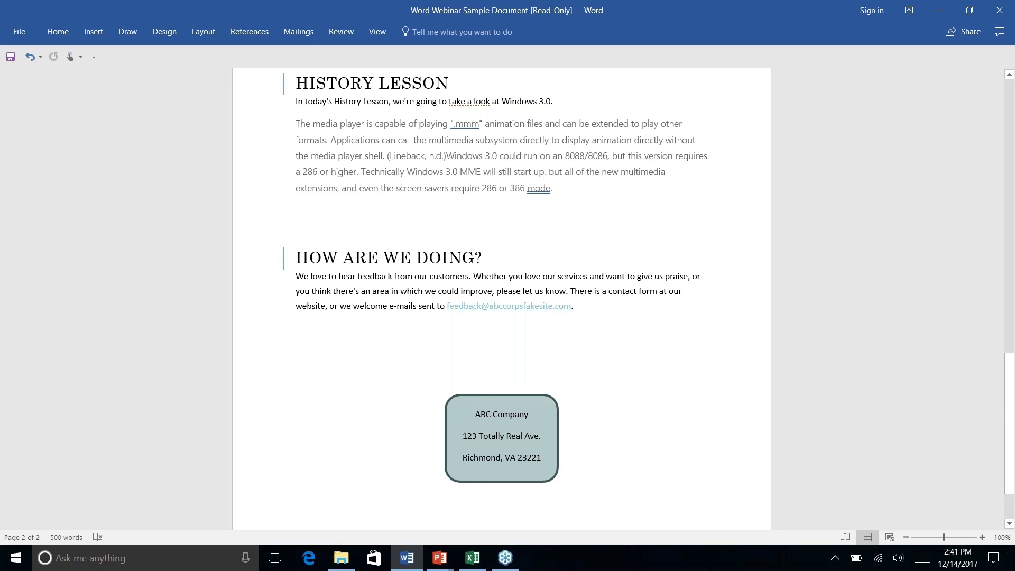
scroll(502, 296, "up", 5)
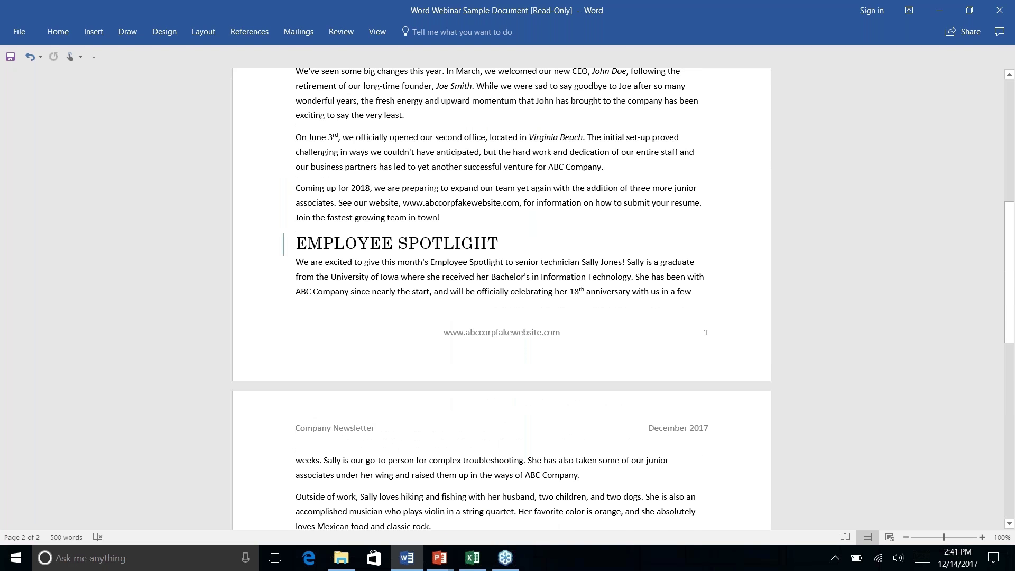
scroll(501, 296, "down", 7)
scroll(338, 217, "down", 2)
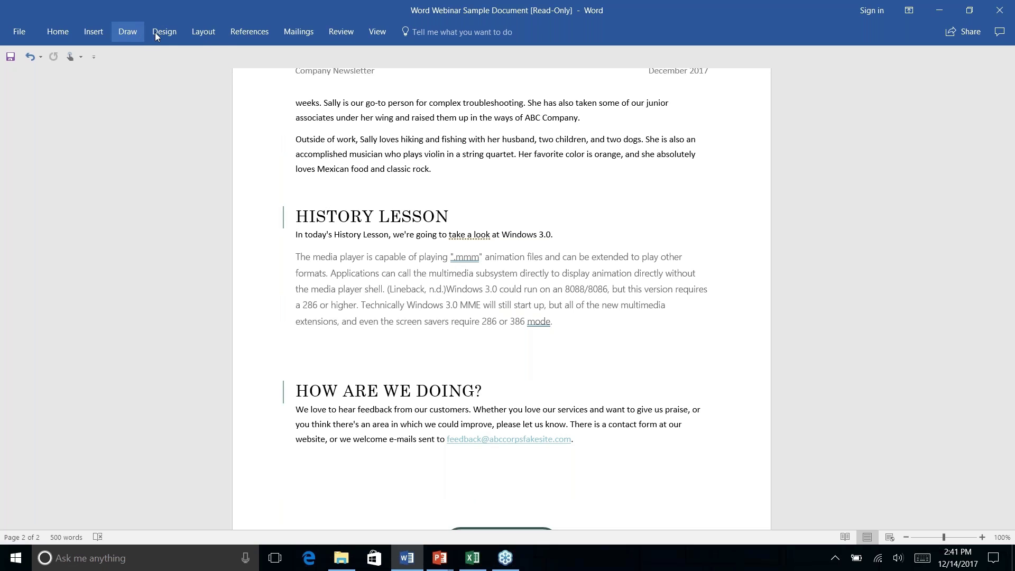
left_click(97, 32)
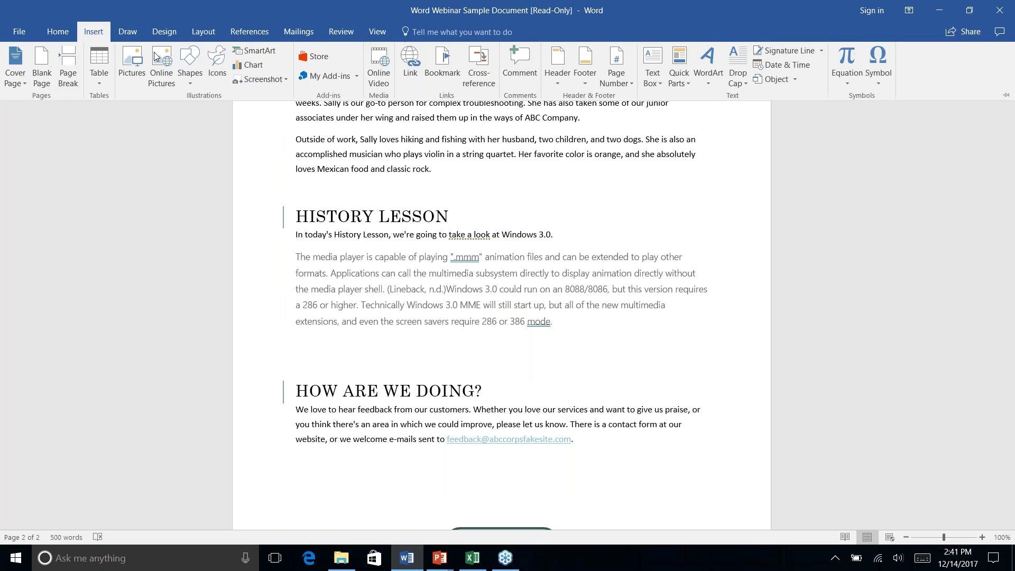
left_click(186, 79)
left_click(255, 112)
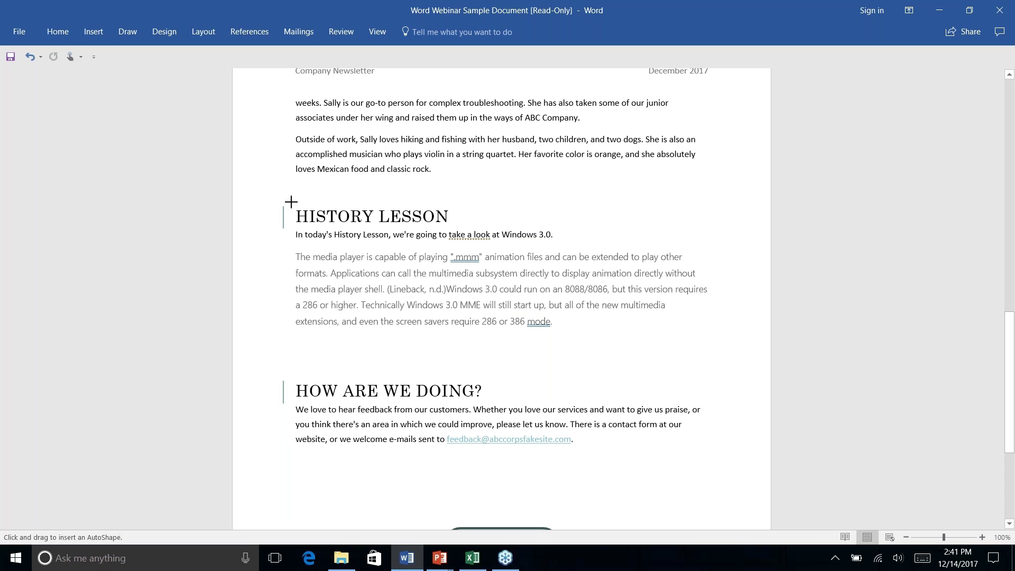
mouse_move(290, 202)
left_mouse_down()
mouse_move(544, 220)
mouse_move(490, 229)
left_mouse_up()
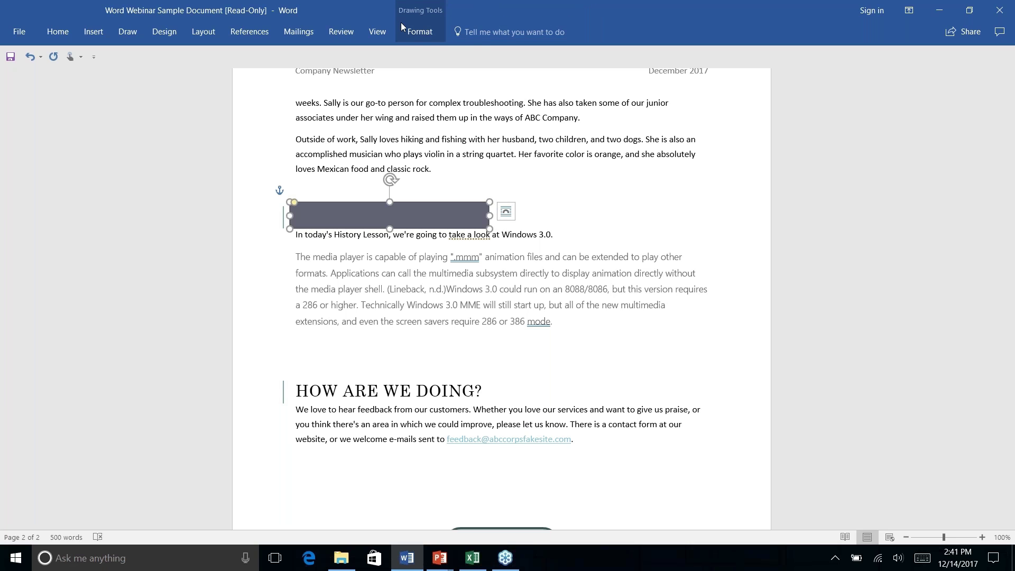
Send the new rounded rectangle behind the HISTORY LESSON heading text and deselect it
left_click(420, 31)
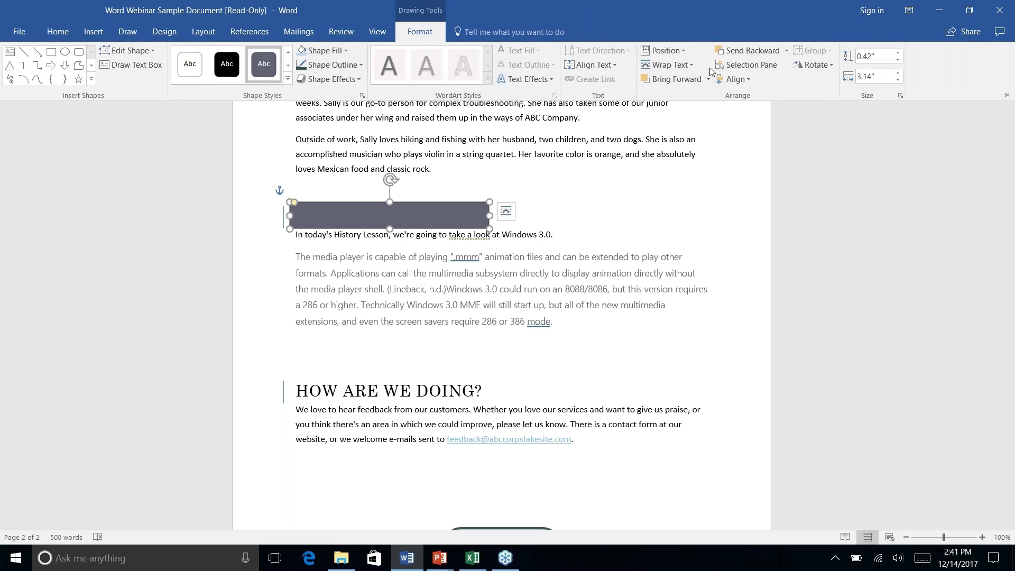
left_click(786, 51)
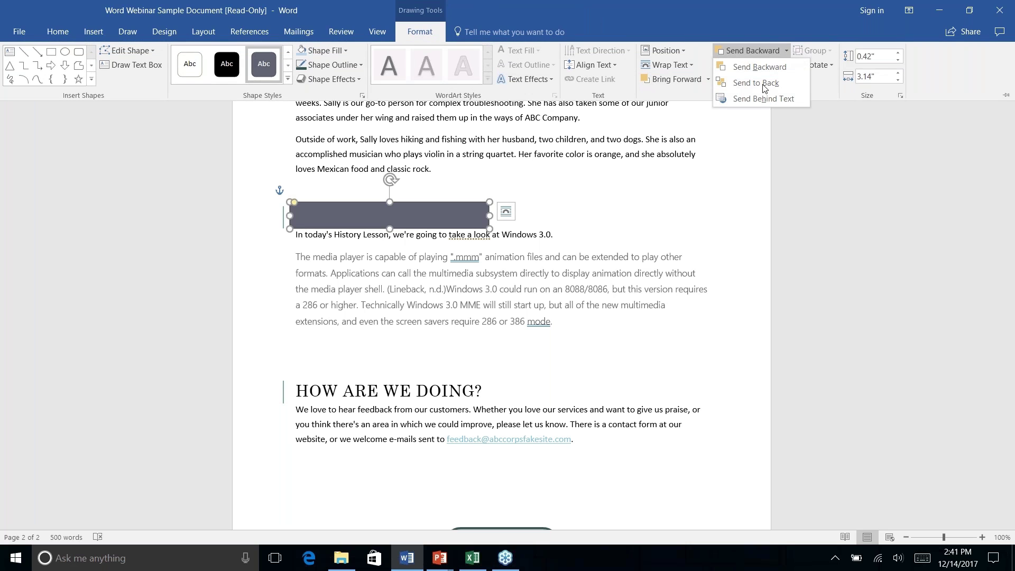
left_click(762, 99)
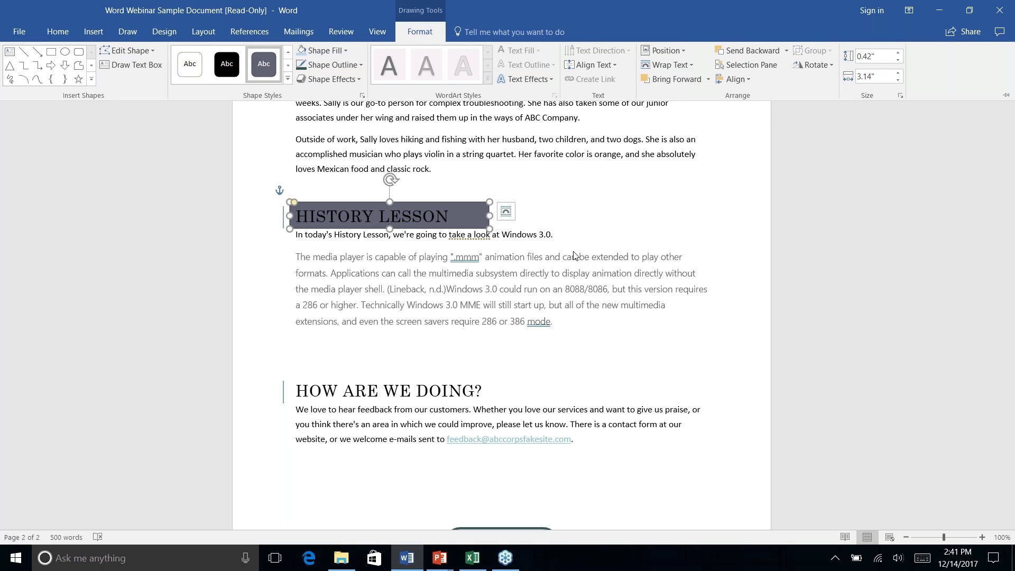
left_click(573, 211)
left_click(354, 234)
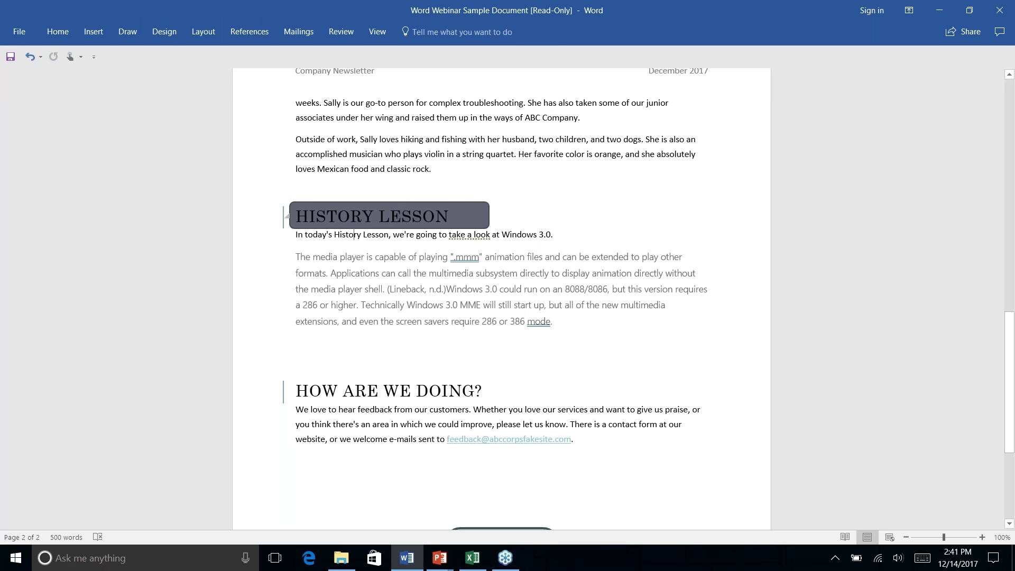
scroll(483, 268, "down", 5)
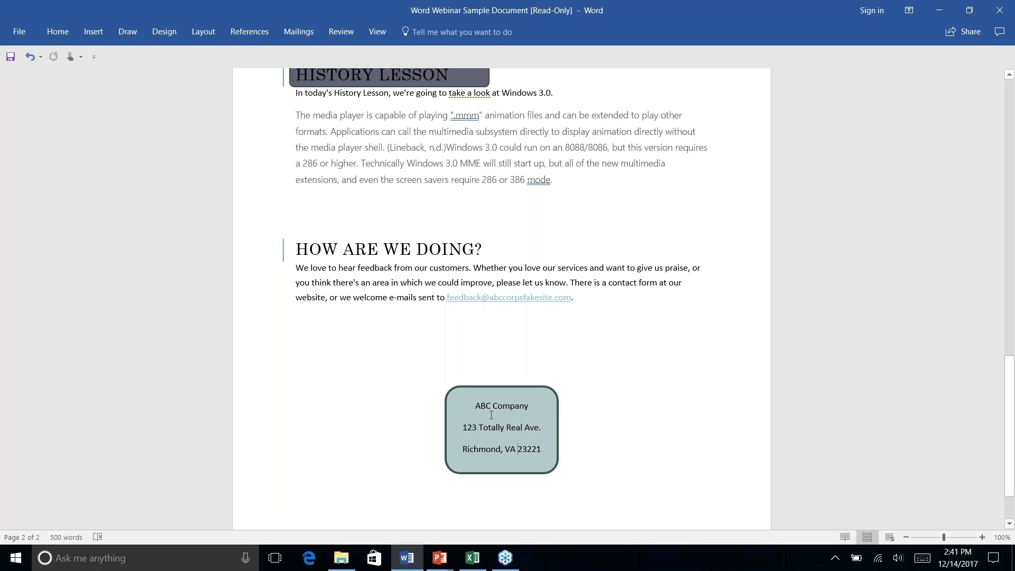
left_click(58, 33)
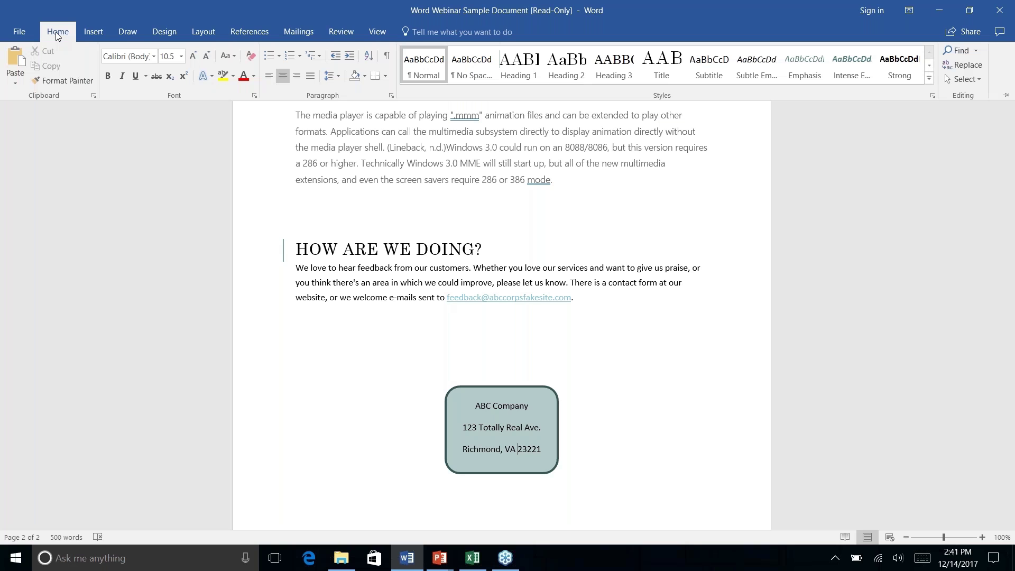
left_click(441, 437)
left_click(443, 399)
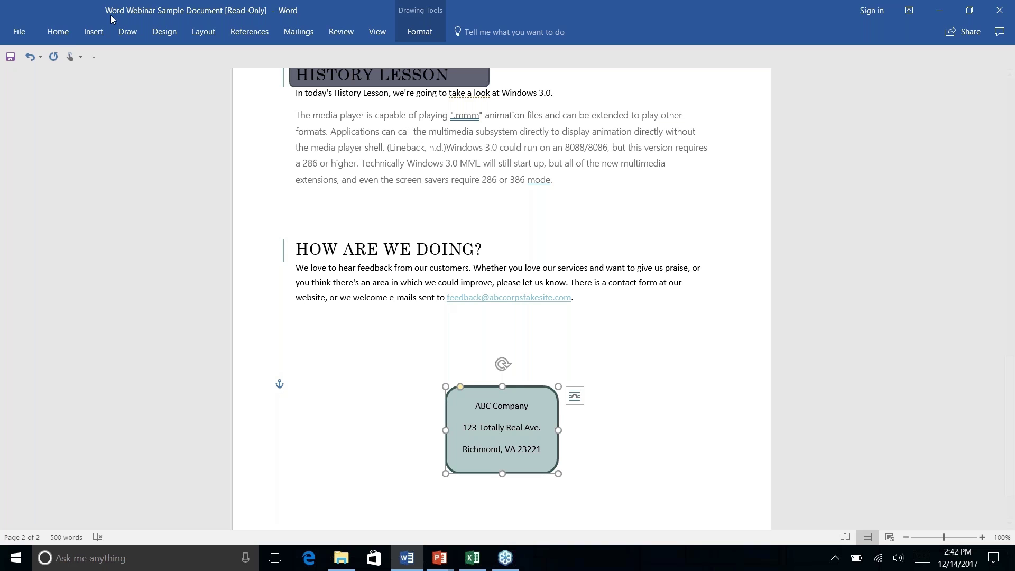
left_click(56, 39)
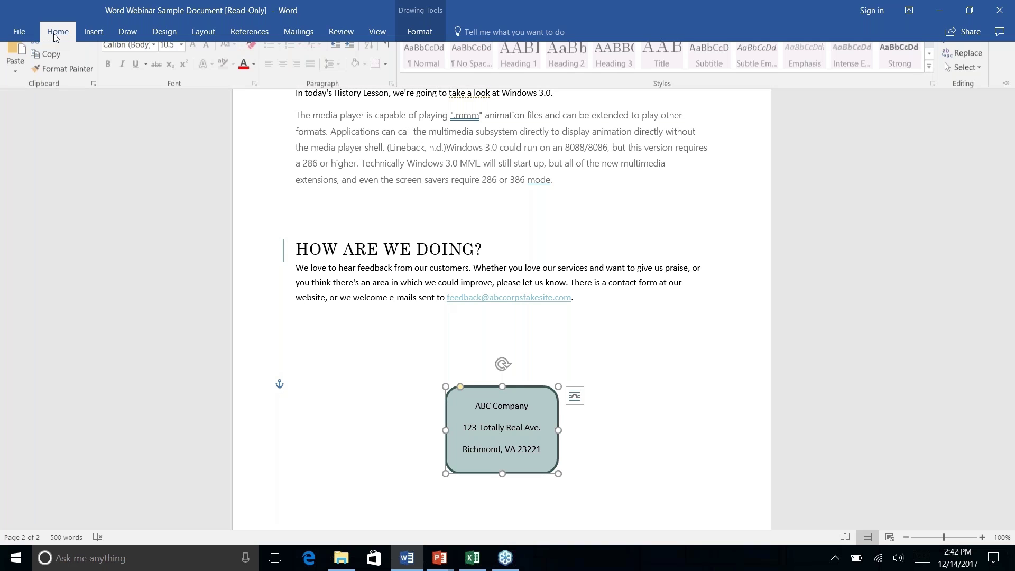
left_click(59, 82)
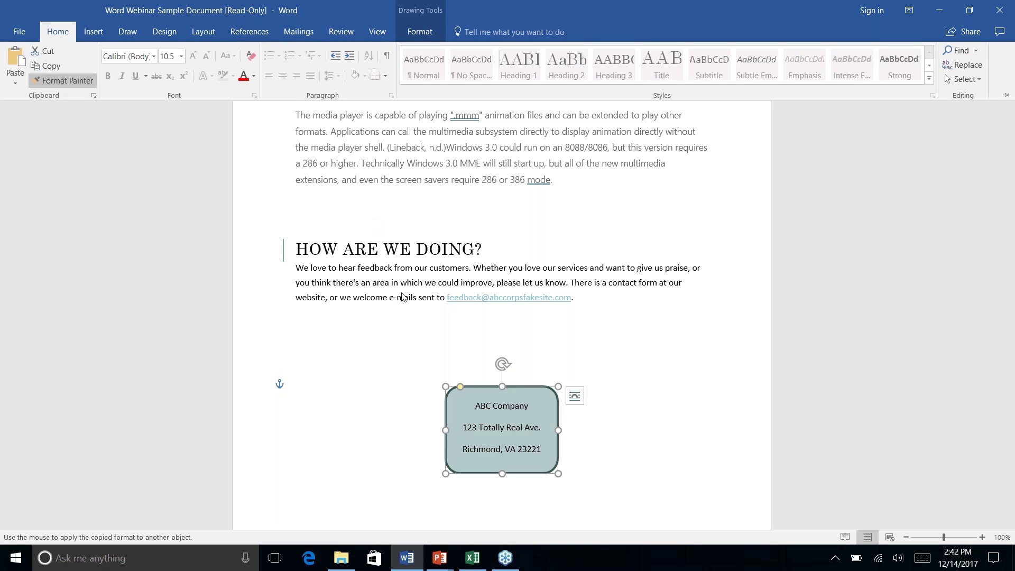
left_click(61, 80)
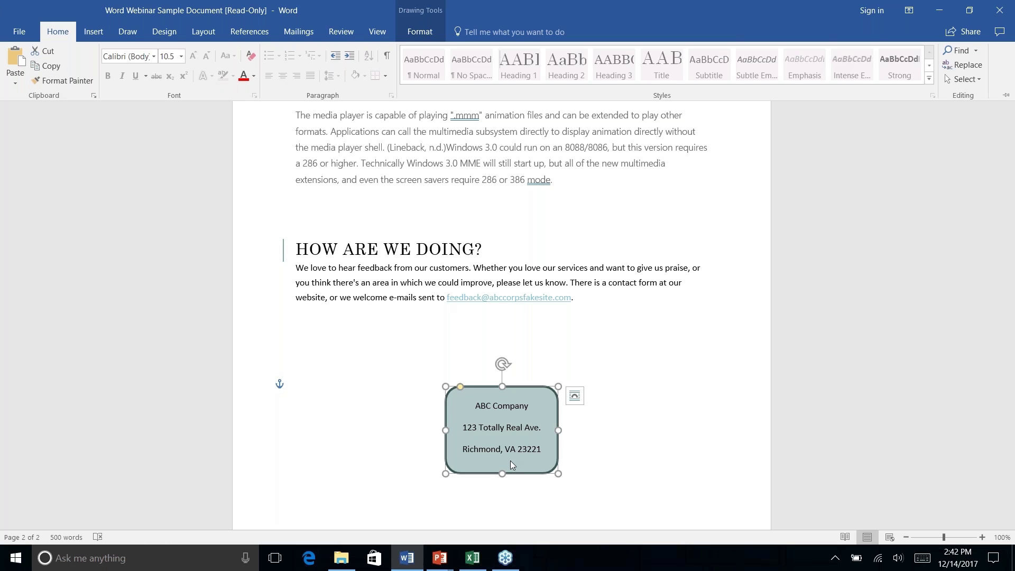
left_click(472, 370)
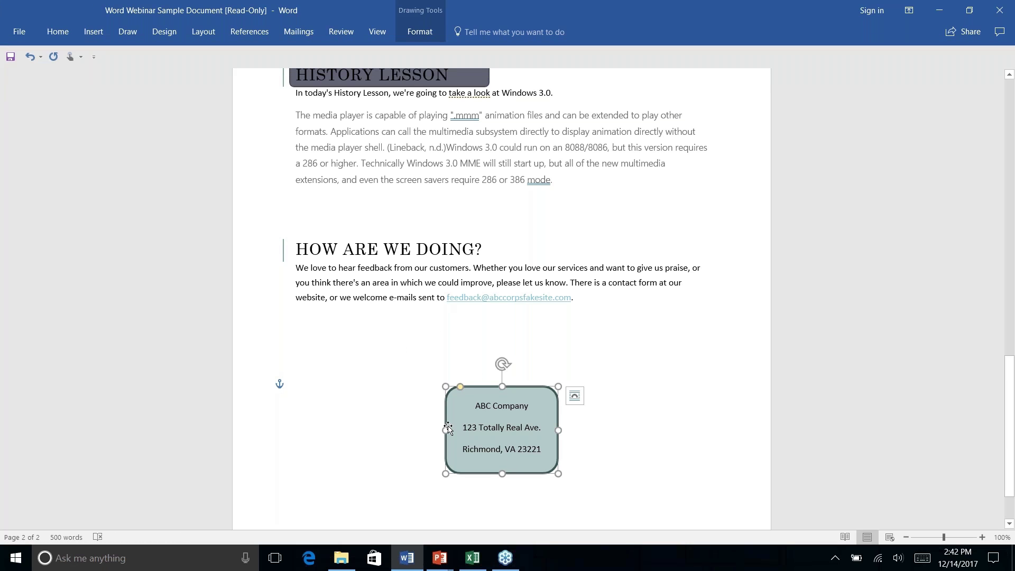
left_click(411, 405)
left_click(443, 429)
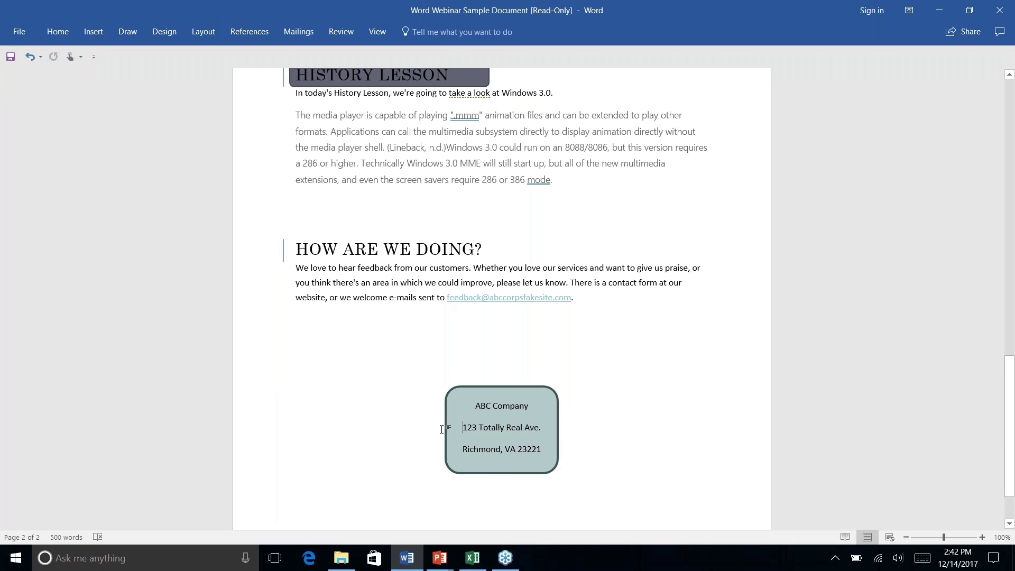
Copy the company address shape's formatting with Format Painter onto the rounded rectangle behind the HISTORY LESSON heading and deselect it
left_click(445, 397)
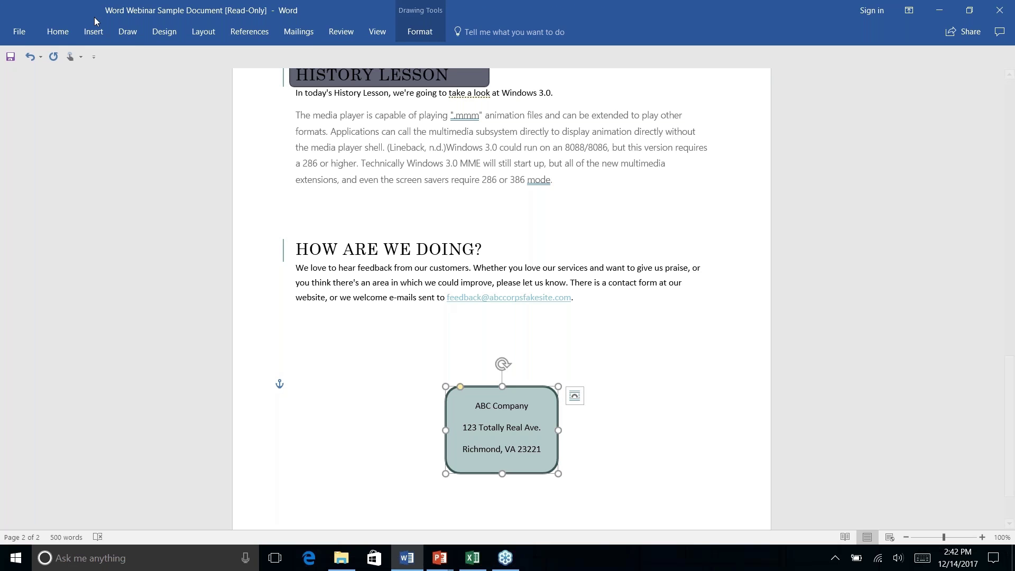
left_click(70, 32)
left_click(62, 80)
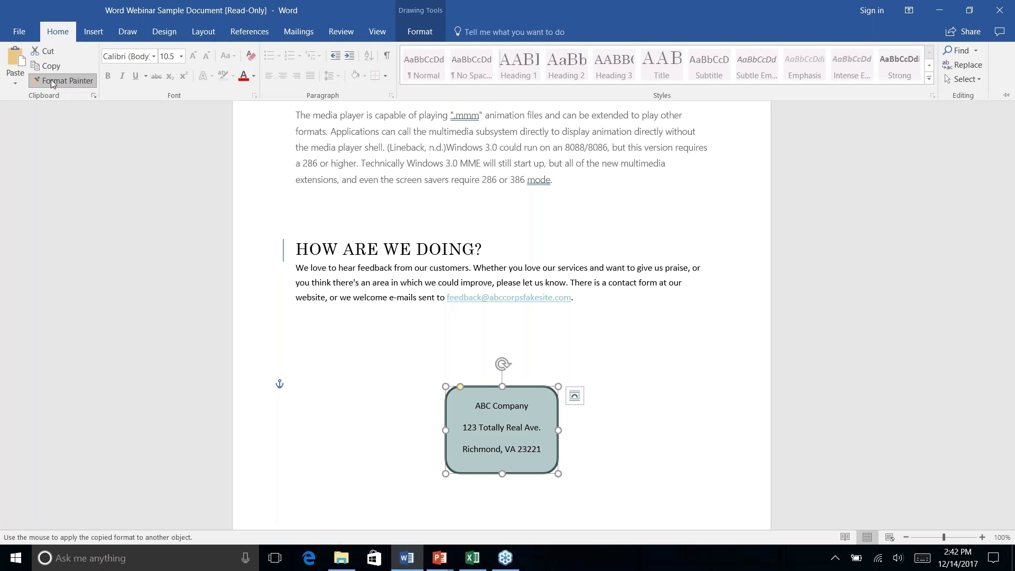
scroll(351, 236, "down", 2)
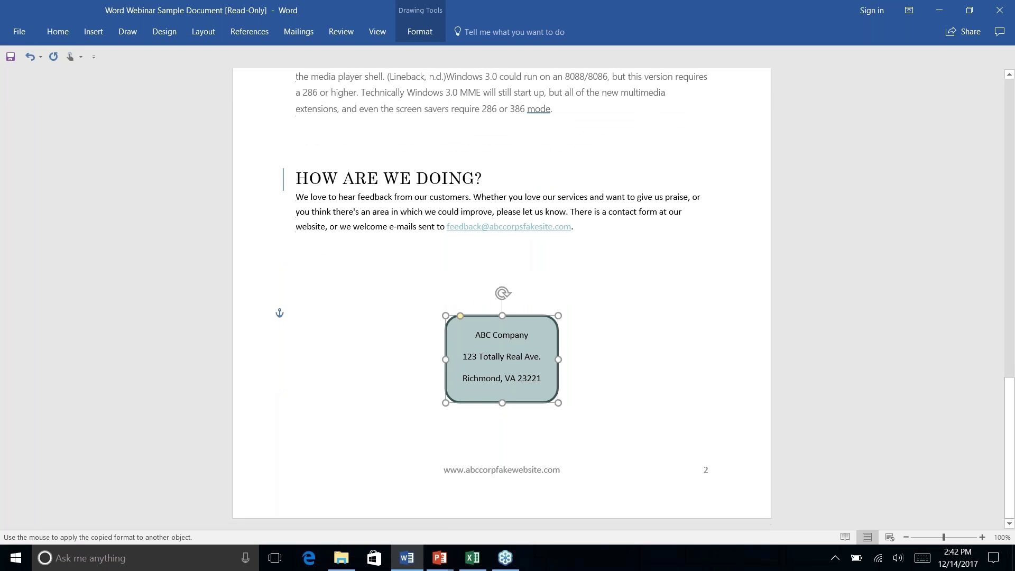
scroll(352, 237, "up", 5)
scroll(368, 233, "down", 1)
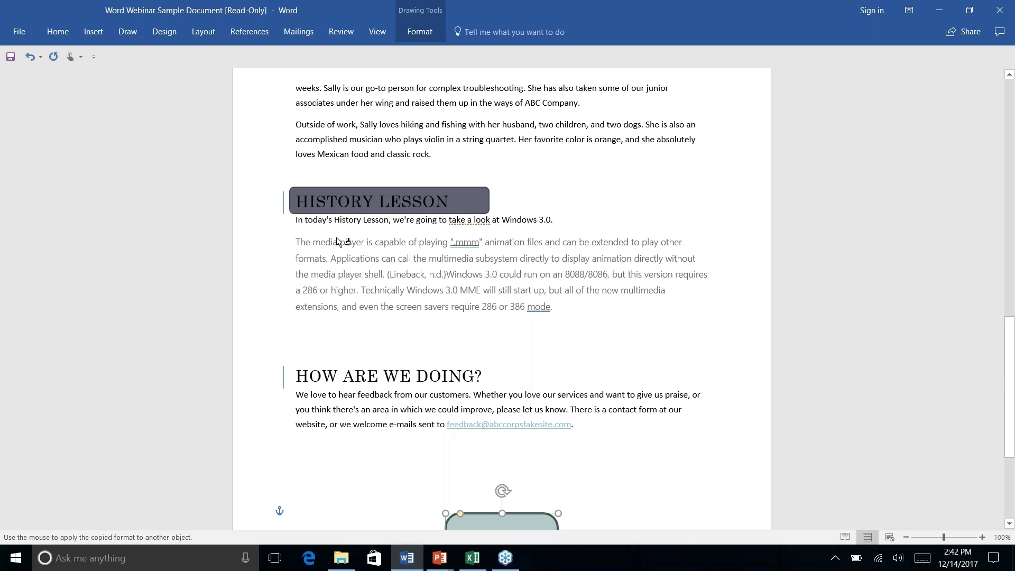
left_click(573, 303)
left_click(481, 197)
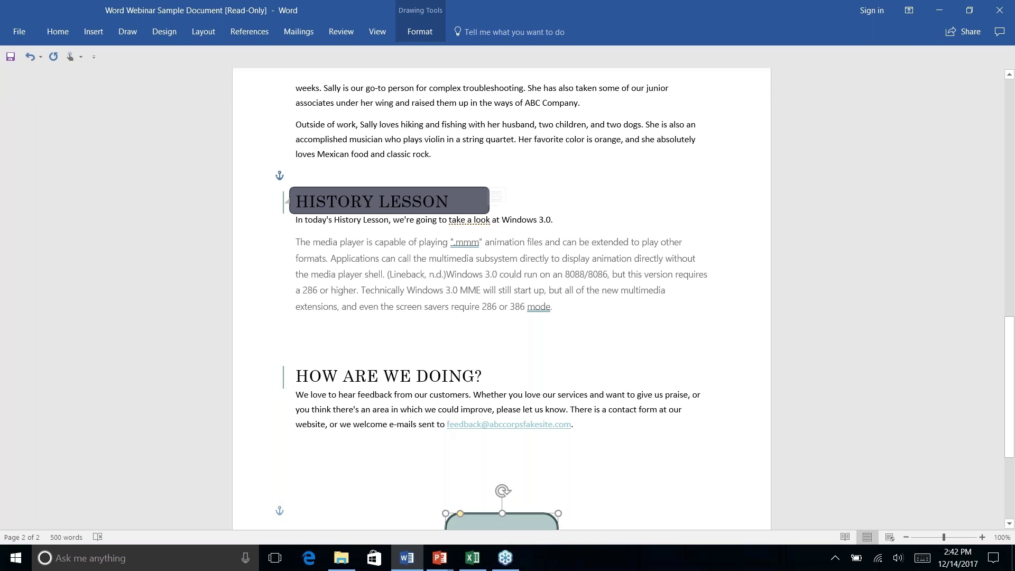
left_click(582, 197)
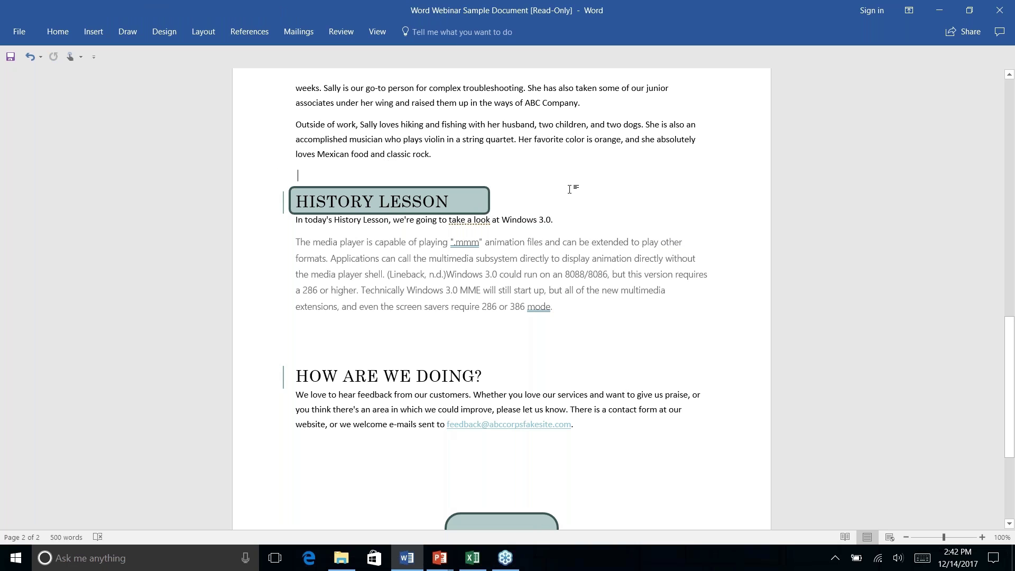
right_click(569, 189)
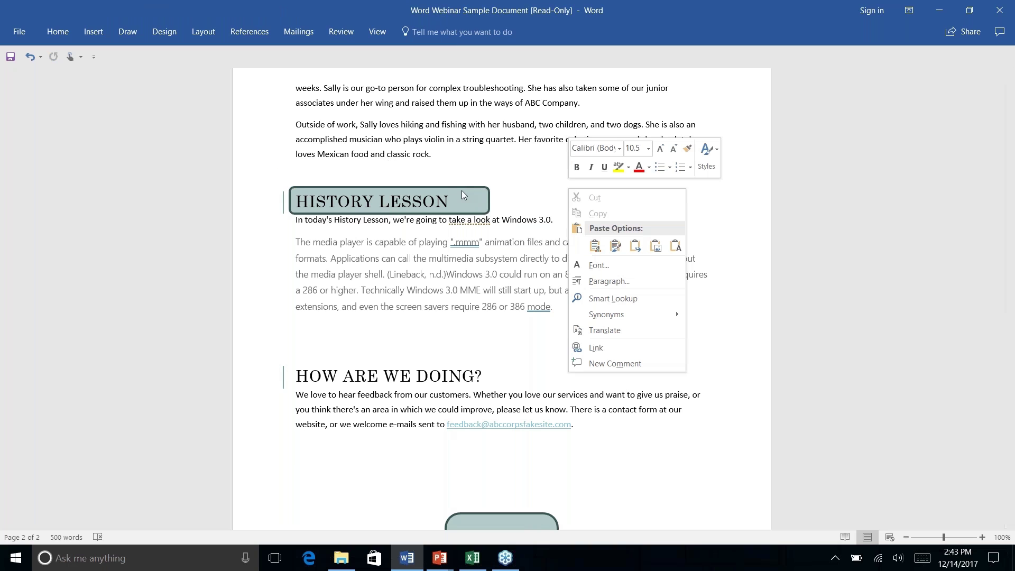
key("Escape")
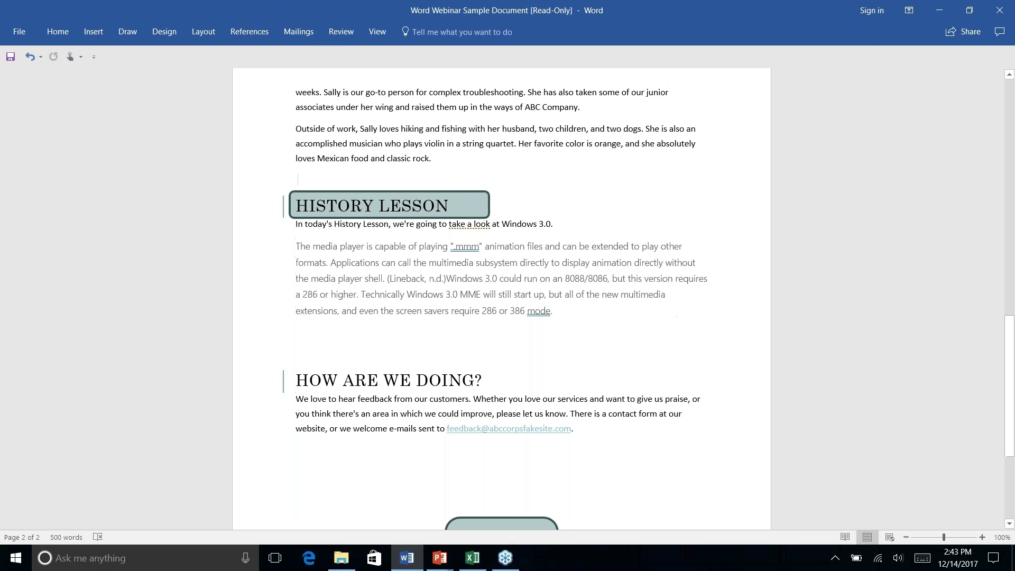
scroll(501, 299, "up", 1)
scroll(501, 299, "down", 3)
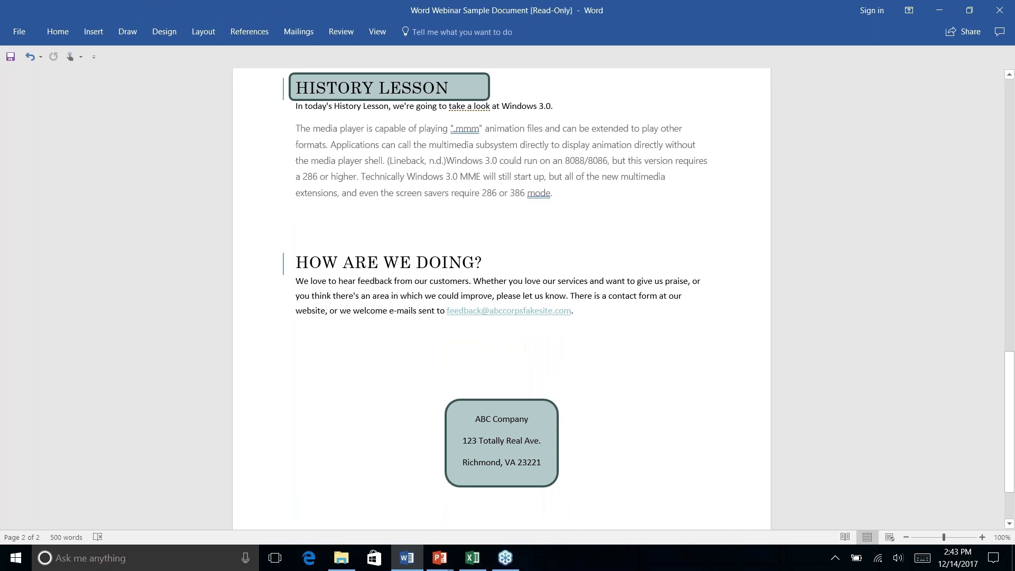
scroll(501, 299, "up", 1)
scroll(501, 299, "down", 3)
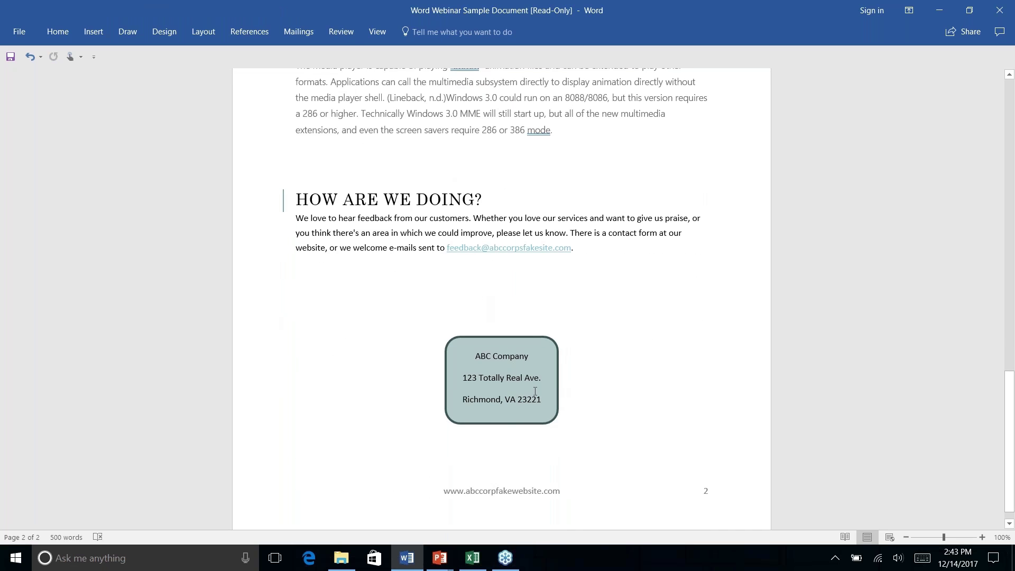
scroll(535, 391, "up", 6)
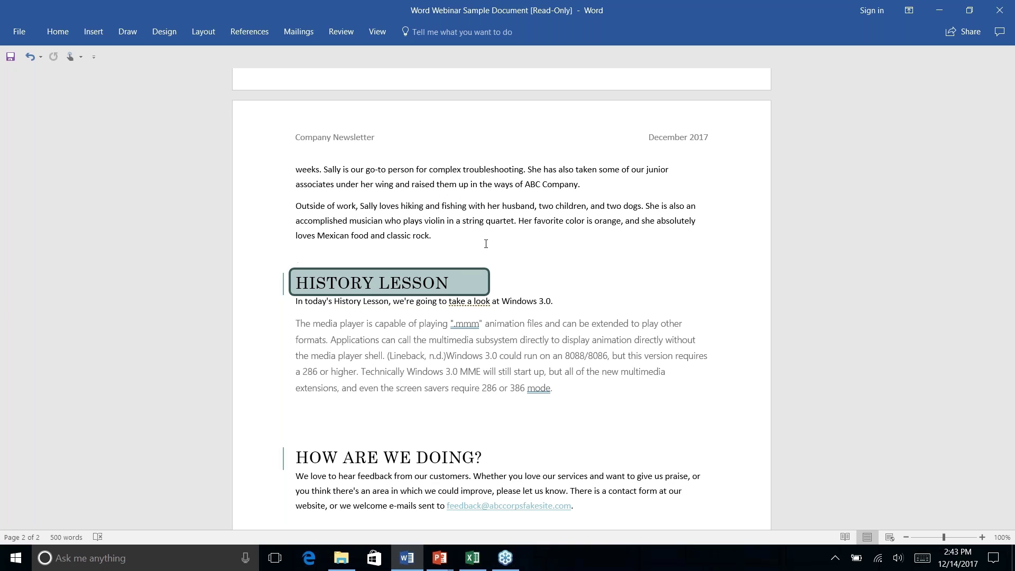
Switch to the PowerPoint slide show, advance to the Find & Replace 2.0 slide, and return to the Word document
key("alt+Tab")
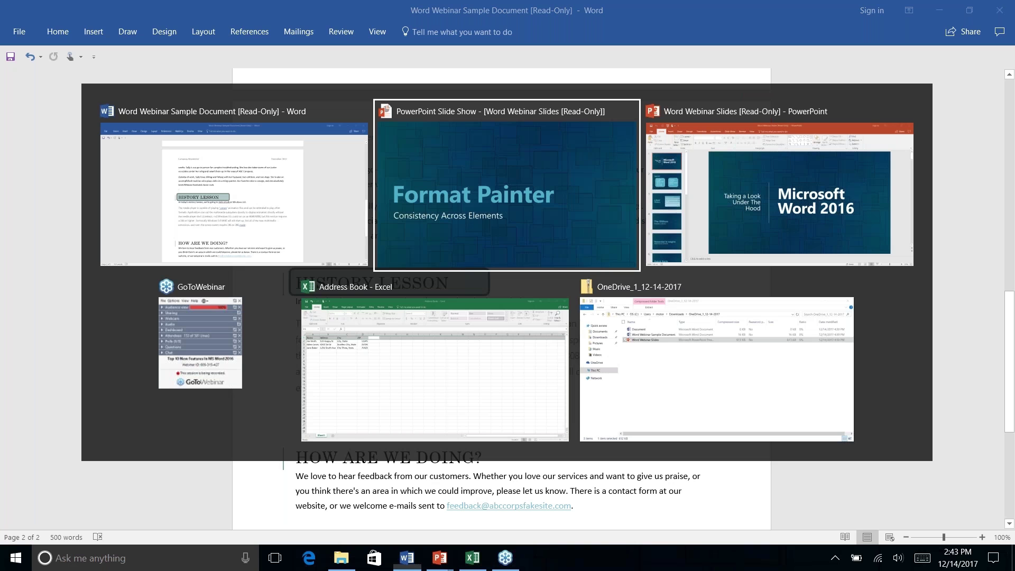
key("Right")
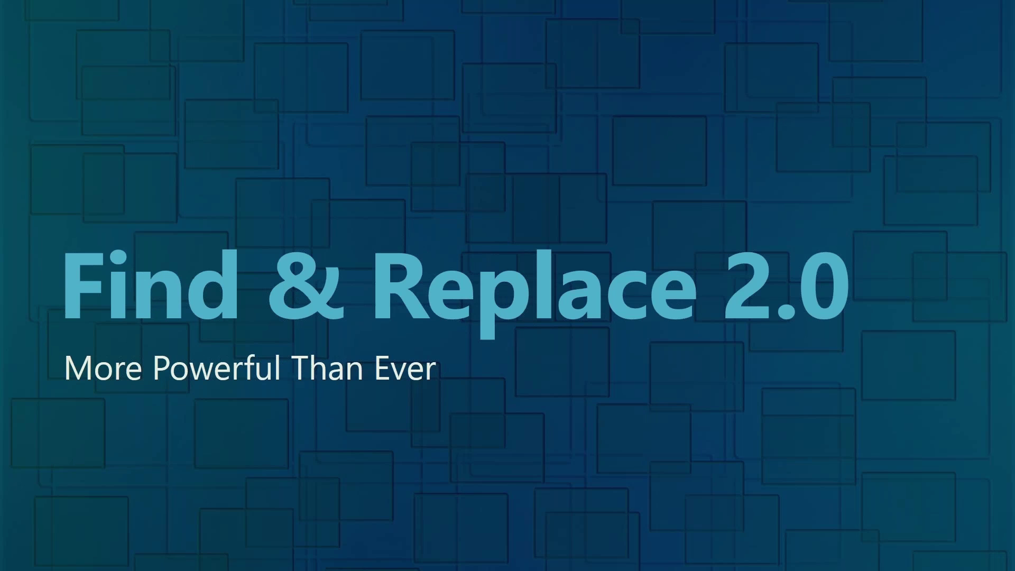
key("alt+Tab")
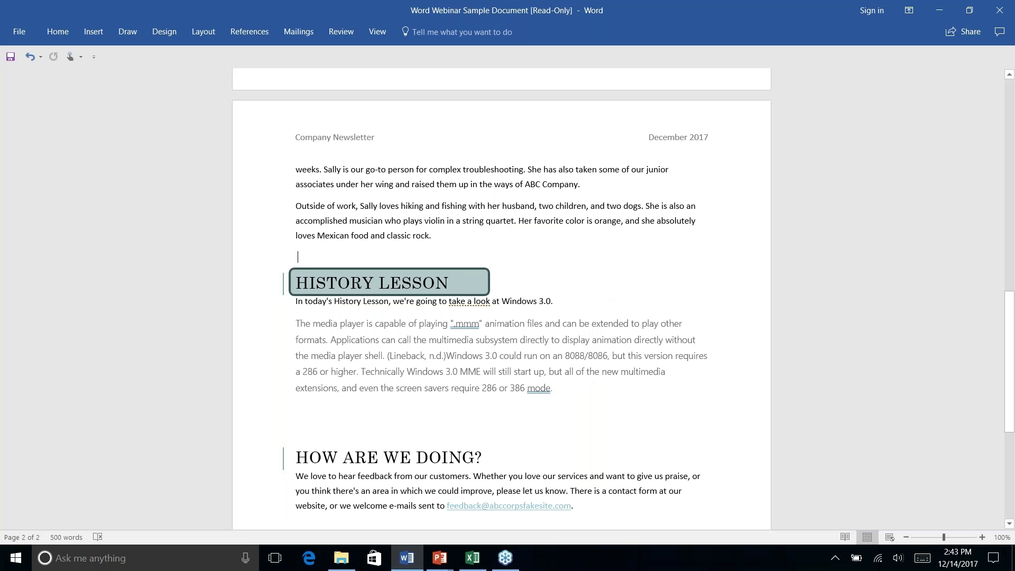
Go to the Introduction section on page 1 and open Find and Replace with its replace options
scroll(622, 243, "down", 4)
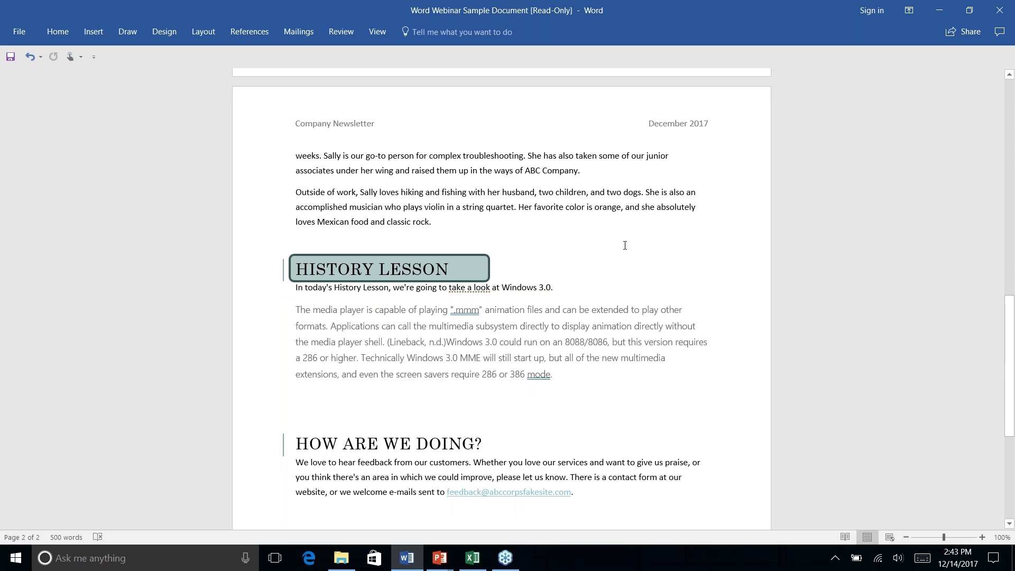
scroll(622, 244, "up", 15)
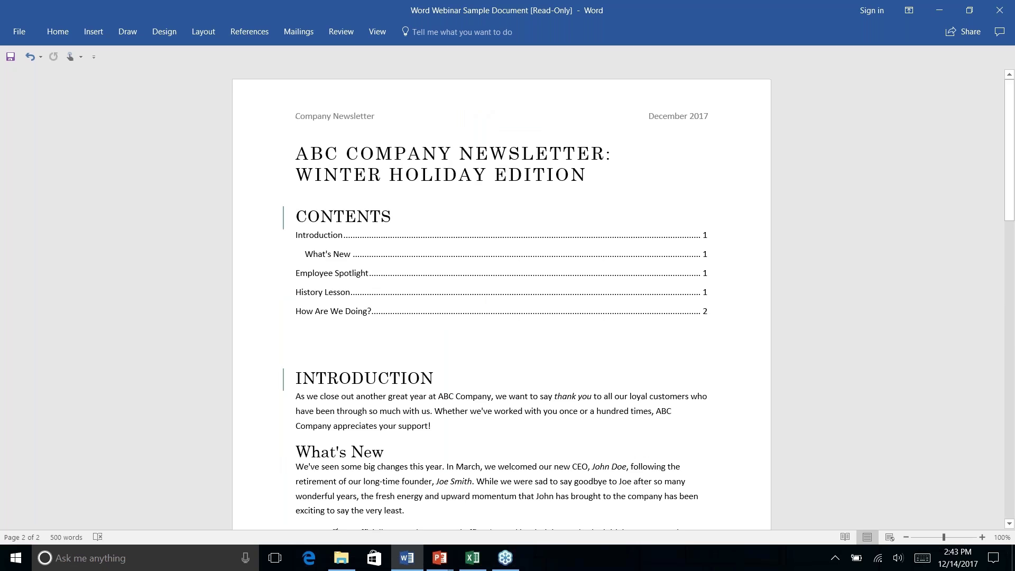
scroll(501, 299, "down", 3)
scroll(501, 298, "down", 3)
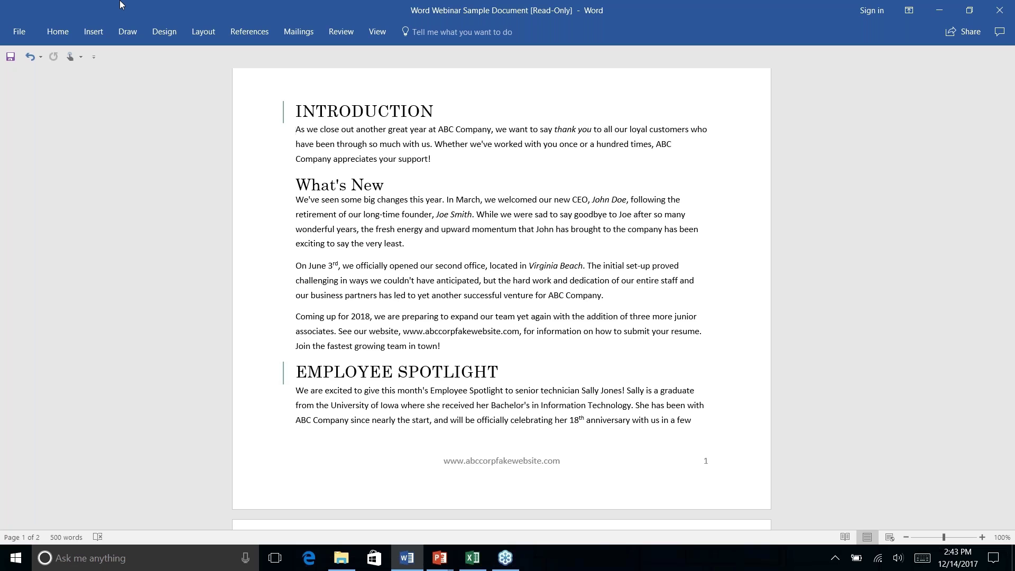
left_click(59, 36)
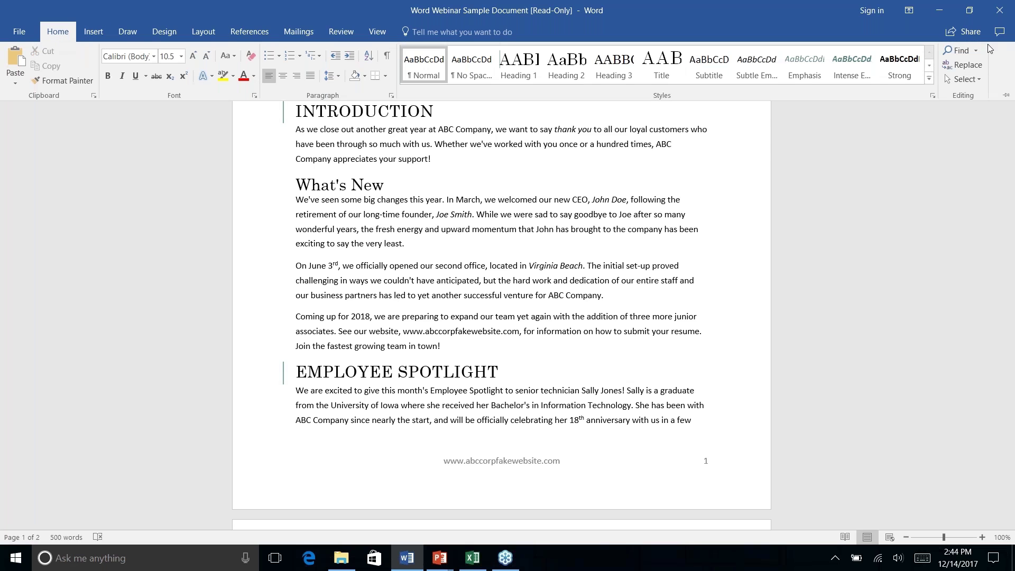
right_click(961, 70)
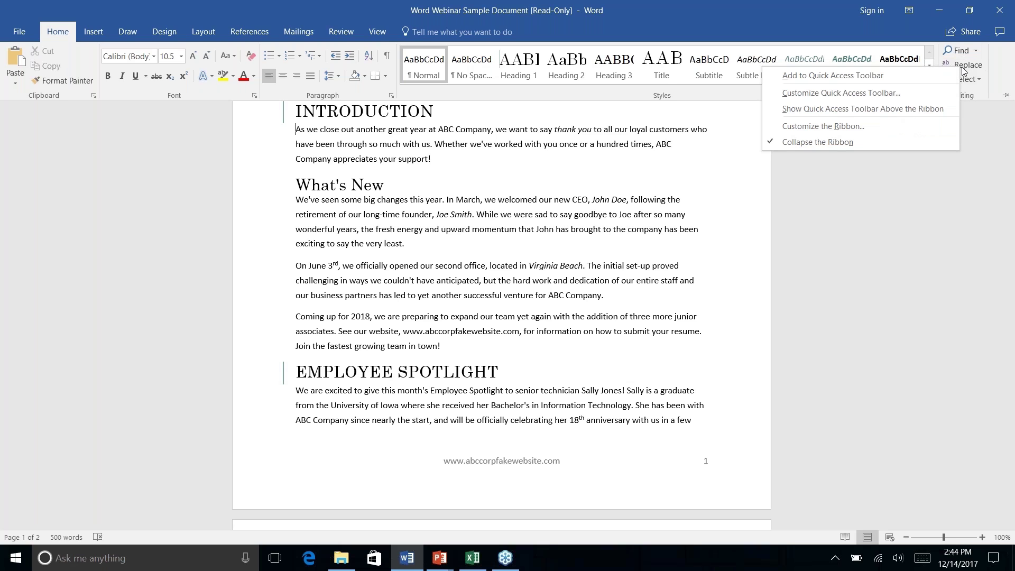
left_click(966, 64)
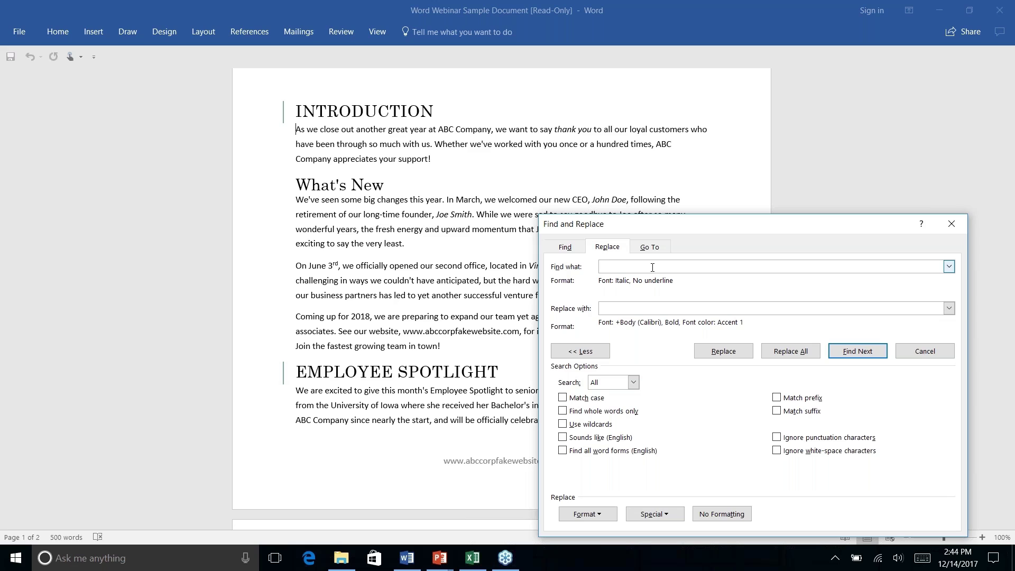
left_click(575, 251)
left_click(607, 247)
Set the search criteria to match italic text with no underline, leaving the search text empty
left_click(621, 267)
left_click(603, 516)
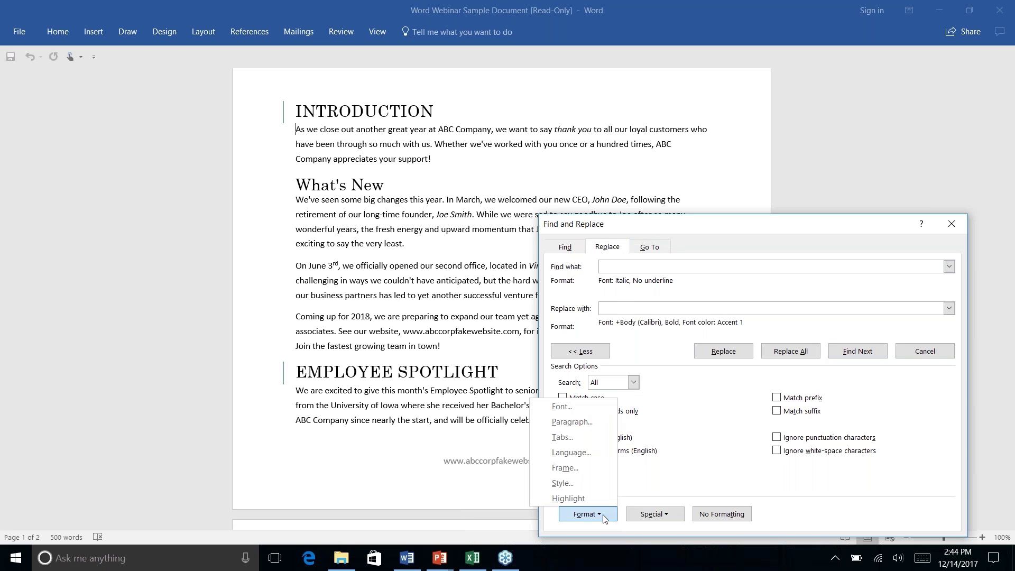
left_click(567, 411)
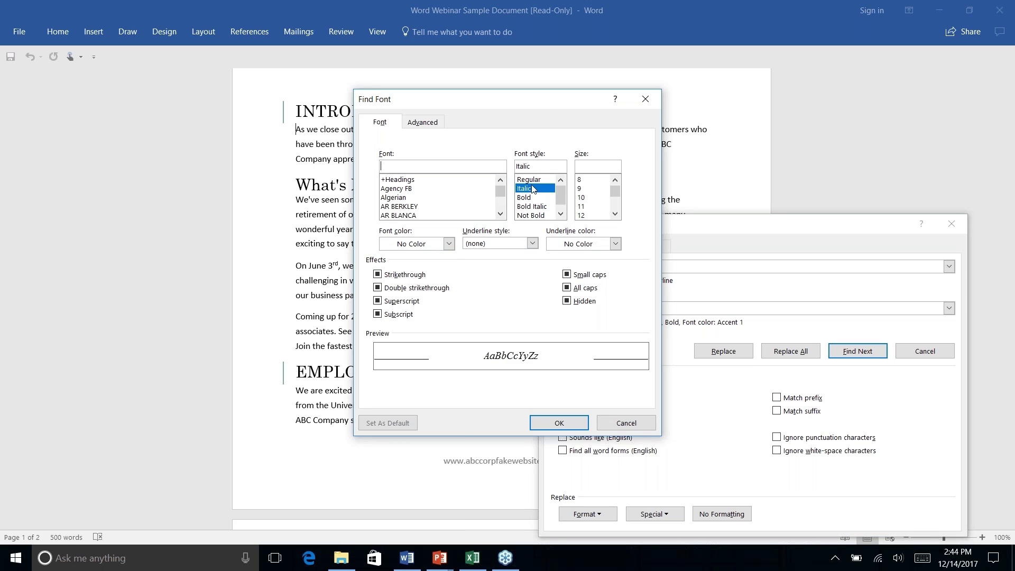
left_click(556, 425)
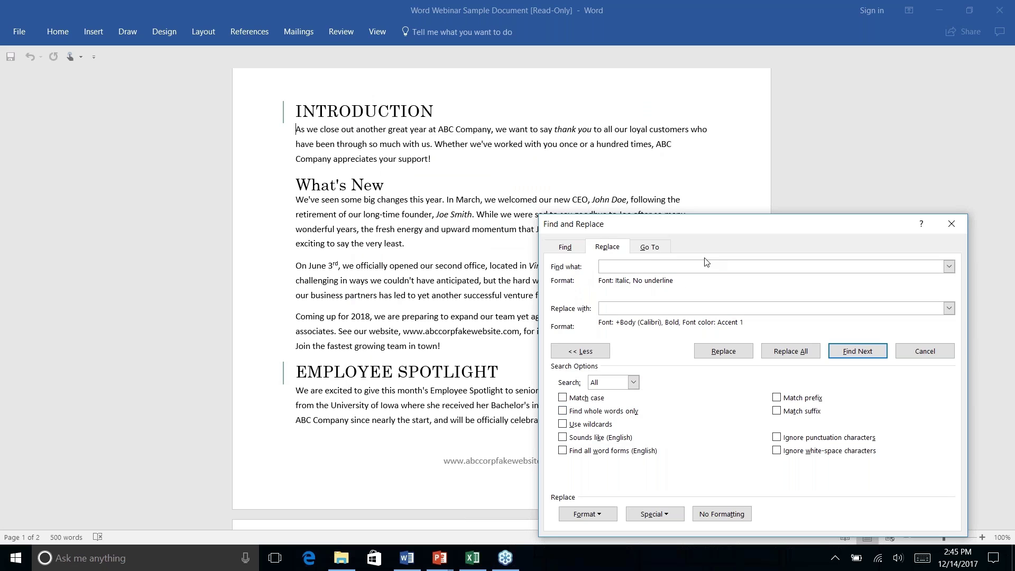
Set the replacement formatting to bold with a darker teal Accent 2 font color
key("Tab")
left_click(586, 514)
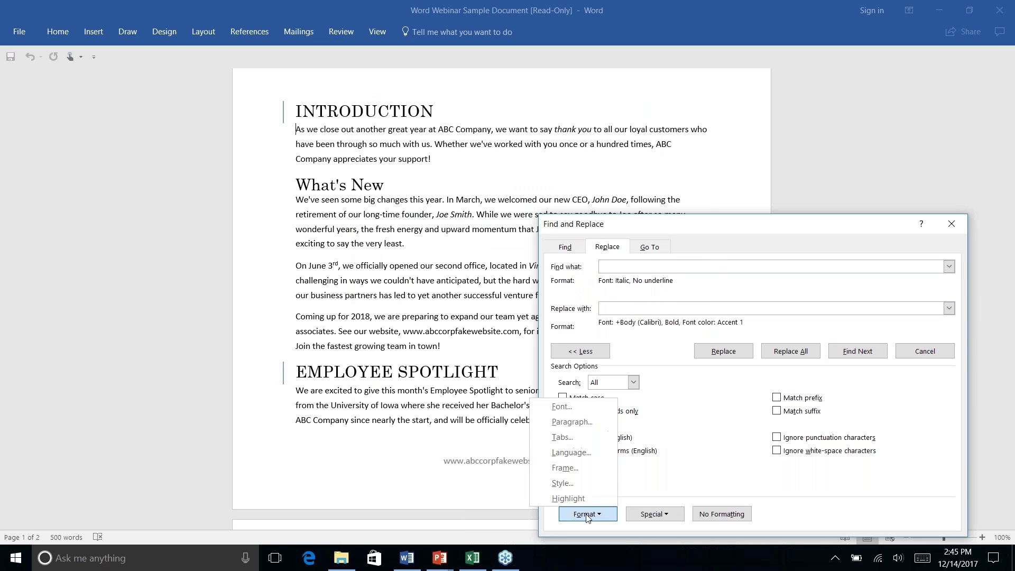
left_click(560, 407)
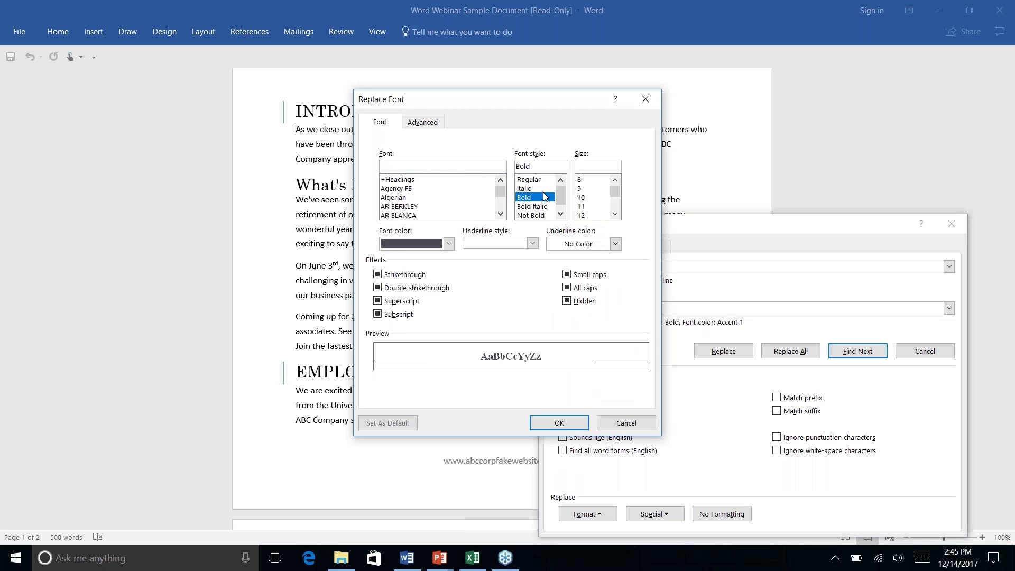
left_click(448, 244)
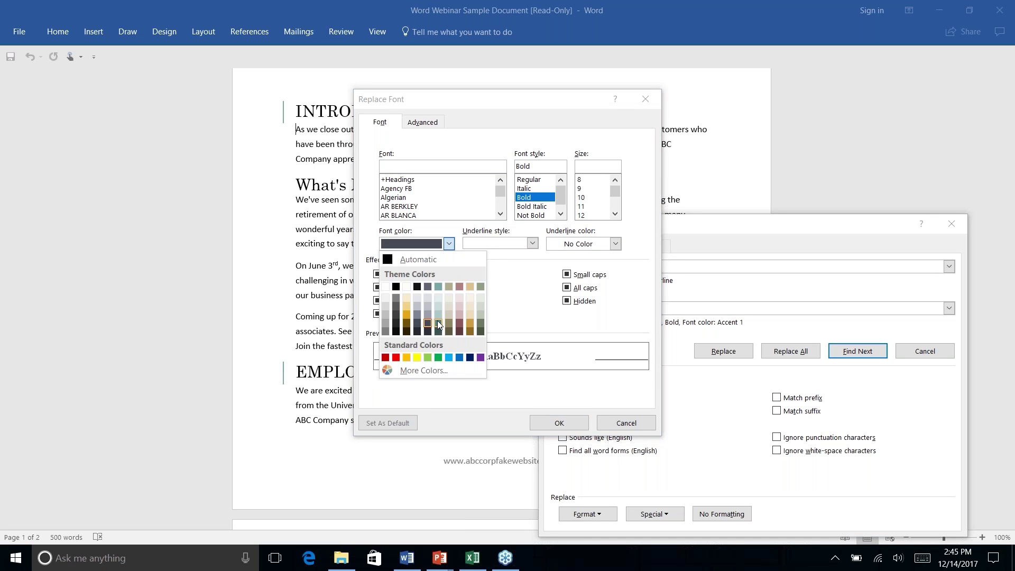
left_click(438, 322)
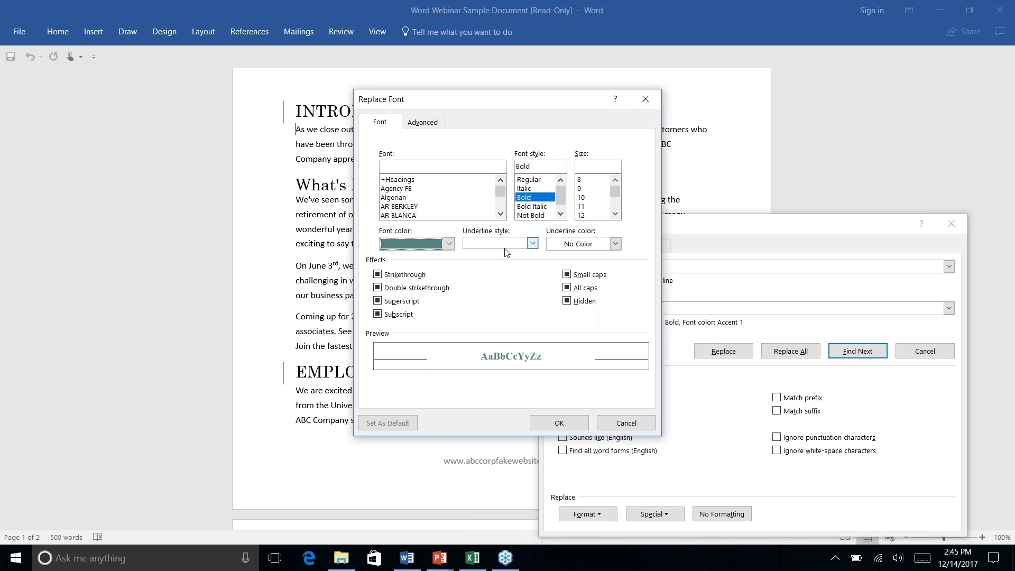
left_click(557, 423)
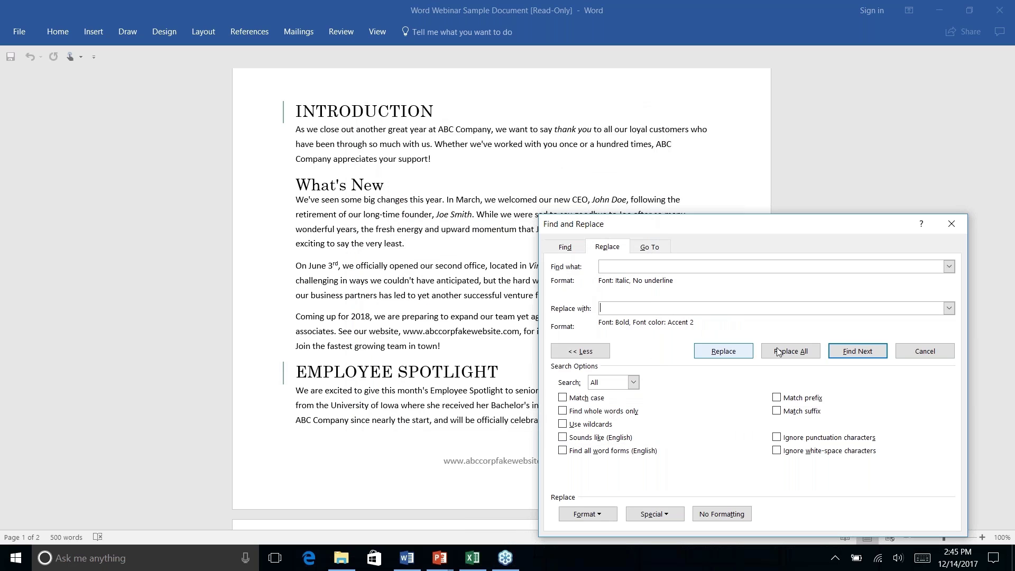
Replace the formatting of the first italic match, "thank you", and of all remaining italic text, and close the dialog
left_click(861, 355)
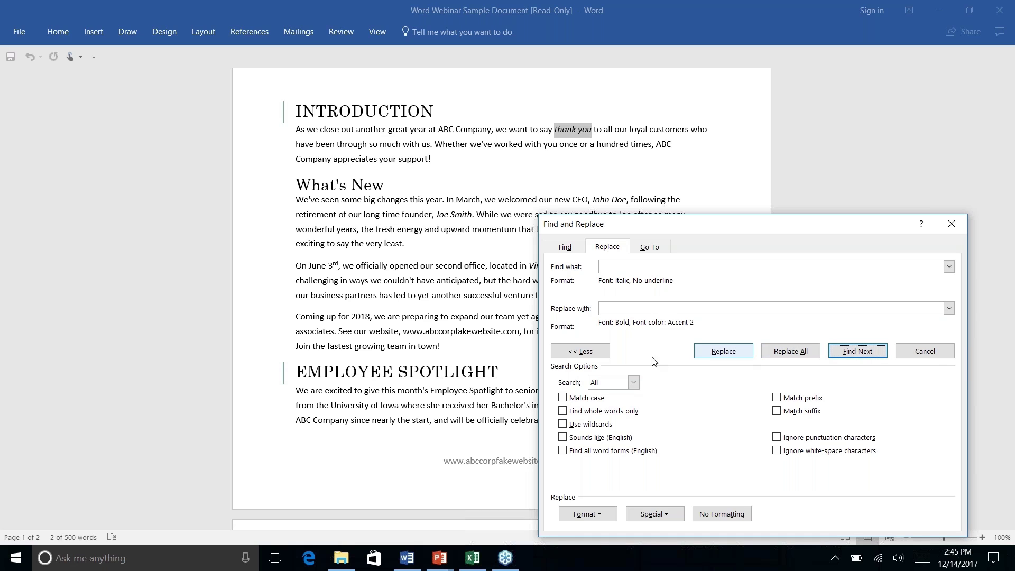
left_click(723, 352)
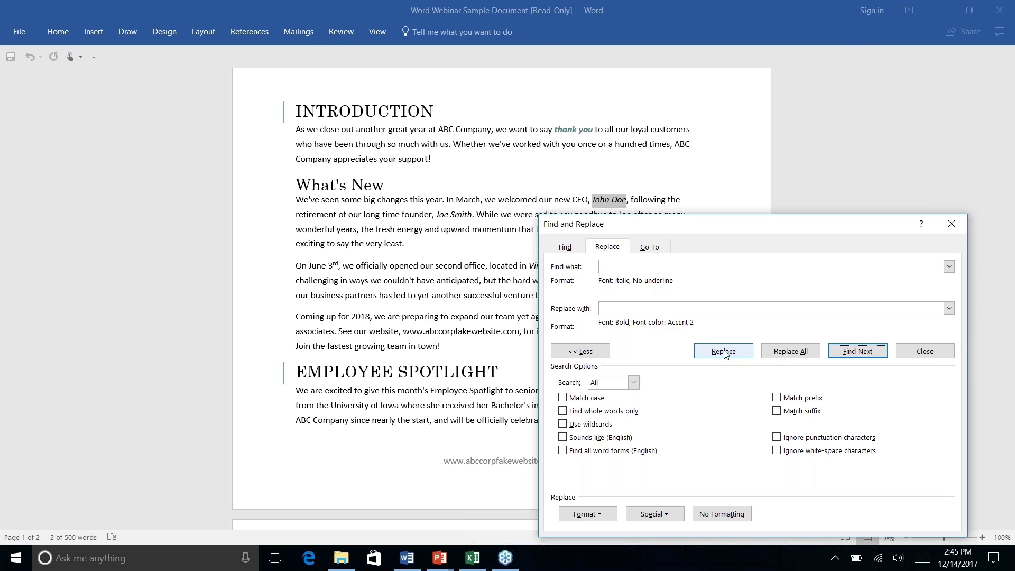
left_click(791, 353)
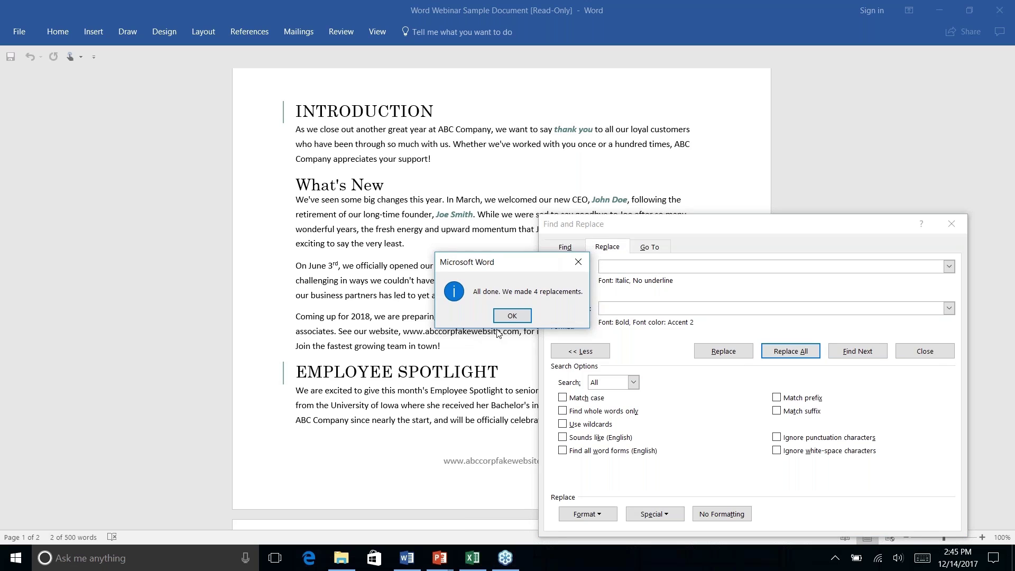
left_click(507, 317)
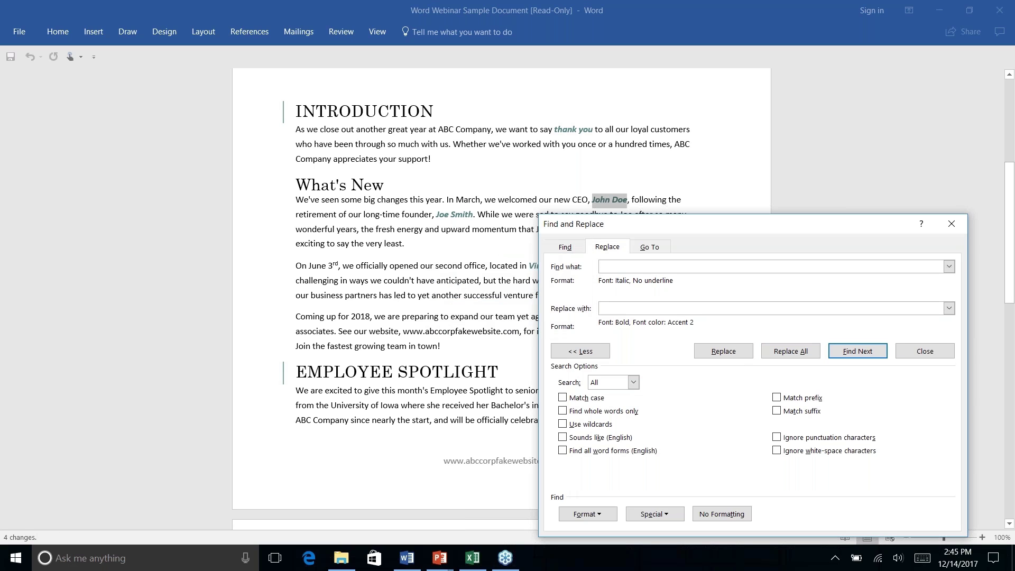
left_click(951, 224)
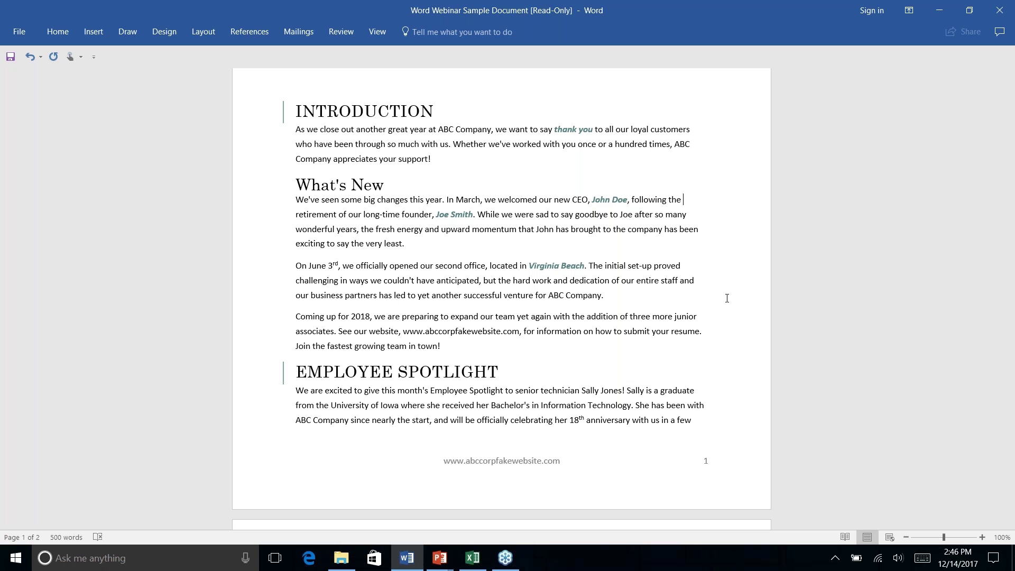
Switch to the PowerPoint slide show and advance to the AutoCorrect slide
key("alt+Tab")
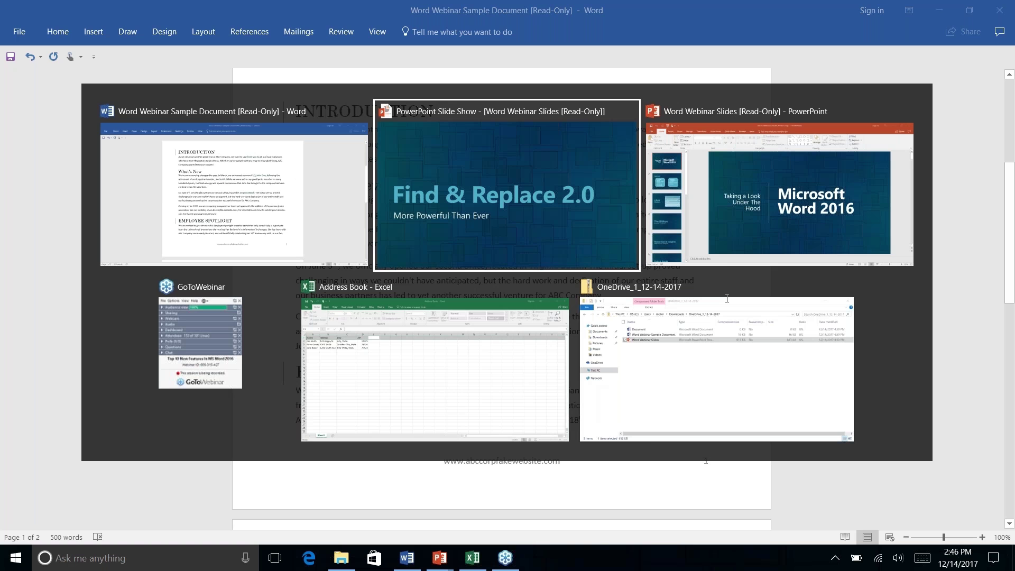
key("Right")
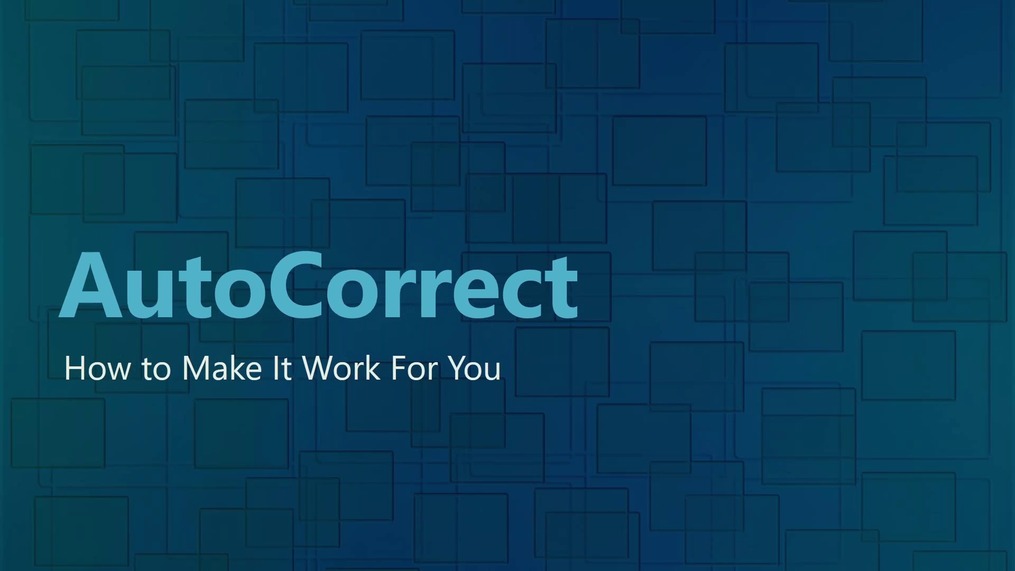
Switch to the Word newsletter and misspell "anticipated" in the second What's New paragraph by deleting its letter "p"
key("alt+Tab")
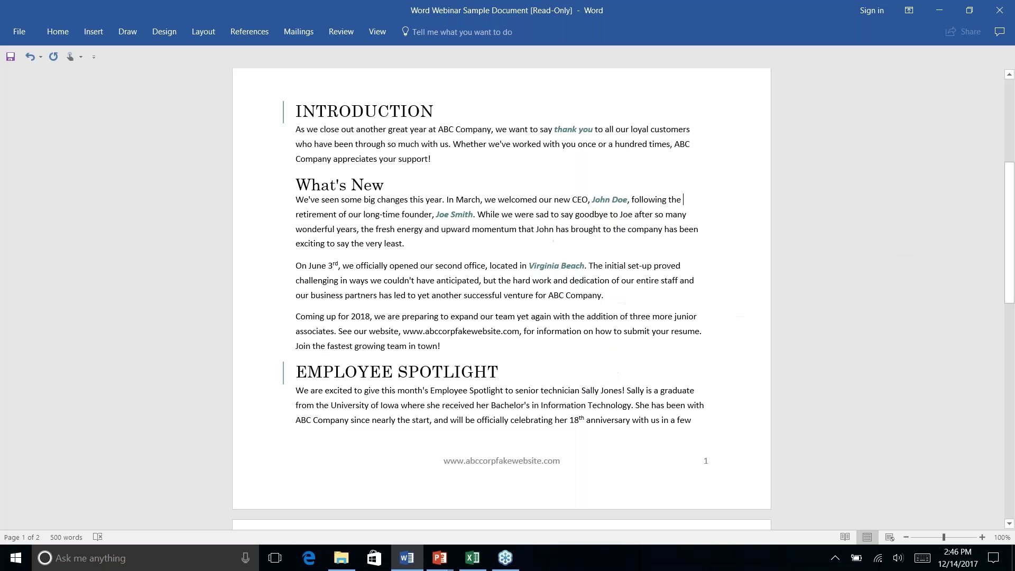
key("alt+Tab")
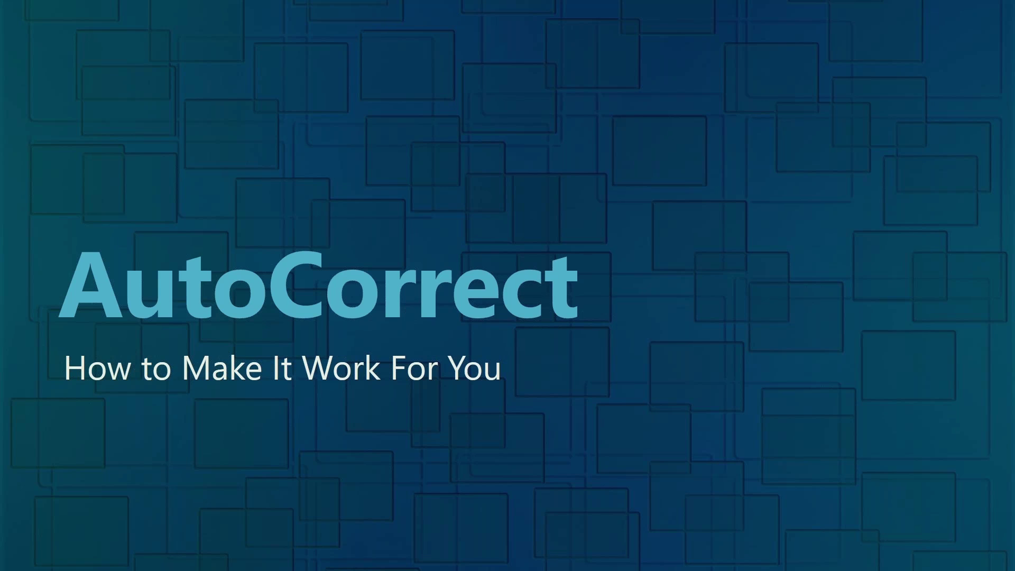
key("alt+Tab")
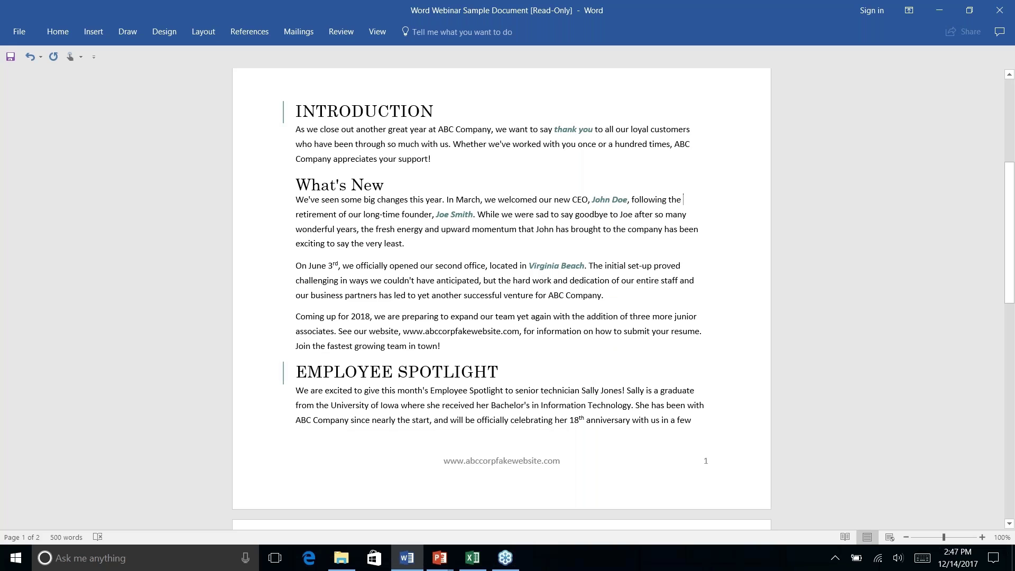
left_click(400, 266)
left_click(461, 280)
key("BackSpace")
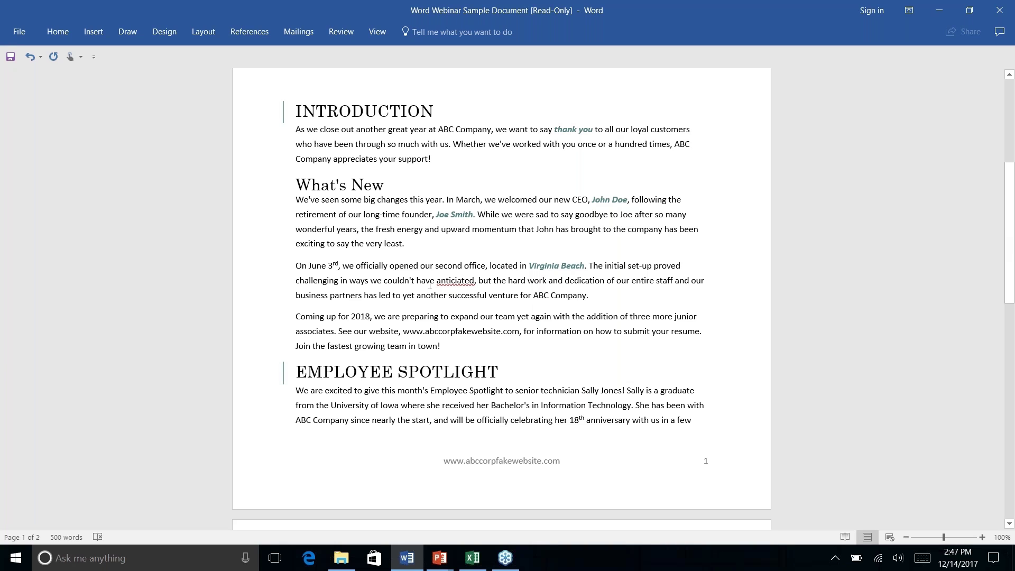
View the AutoCorrect options through the spelling suggestion "anticipated" for the misspelled word, and close them without changes
right_click(458, 280)
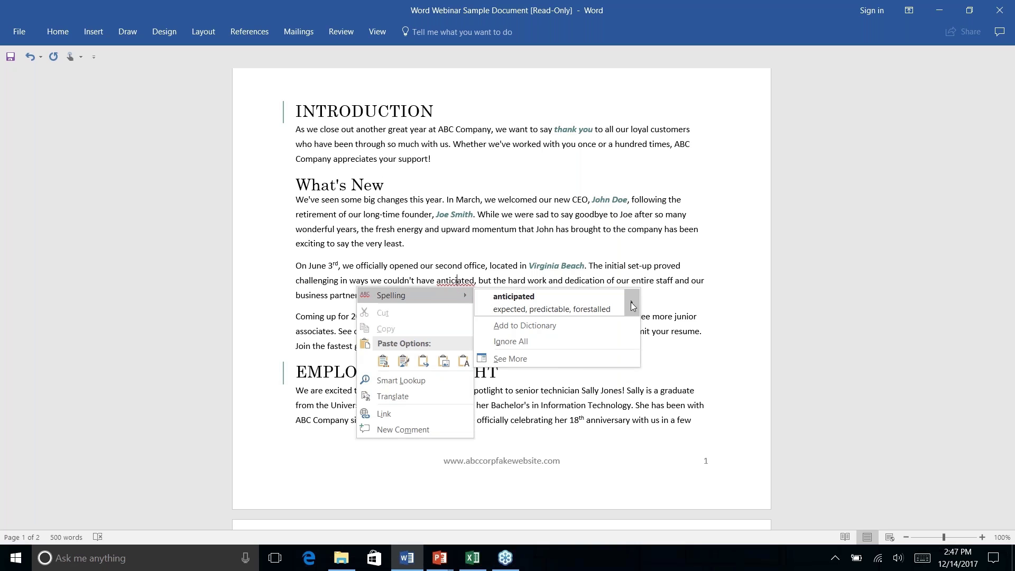
mouse_move(634, 300)
mouse_move(632, 303)
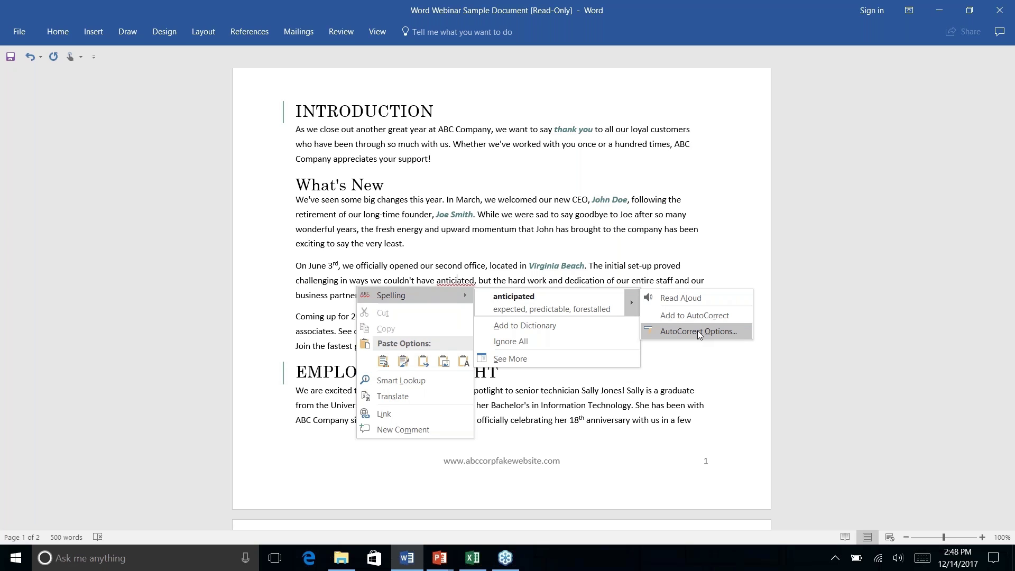
left_click(698, 331)
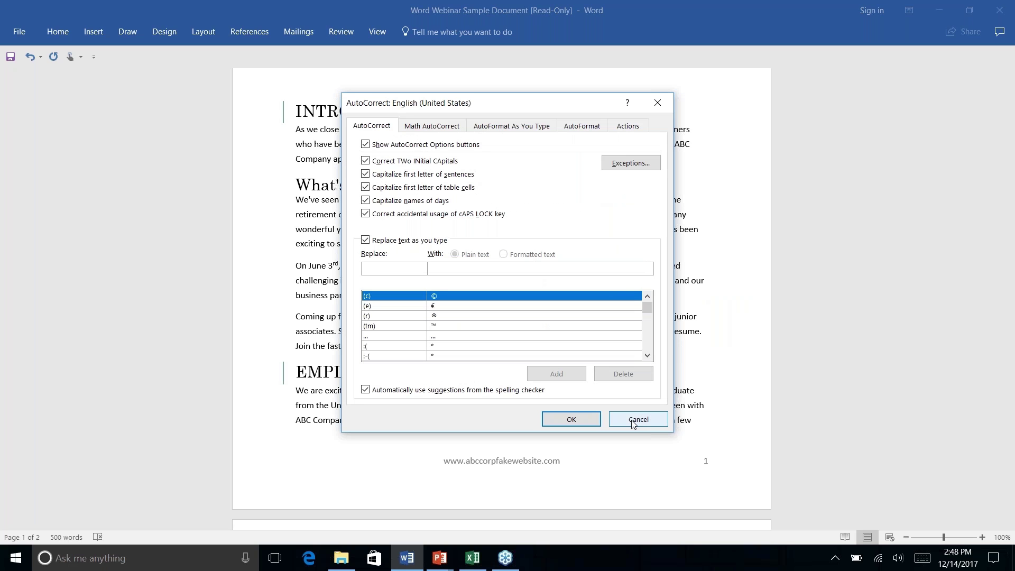
left_click(634, 421)
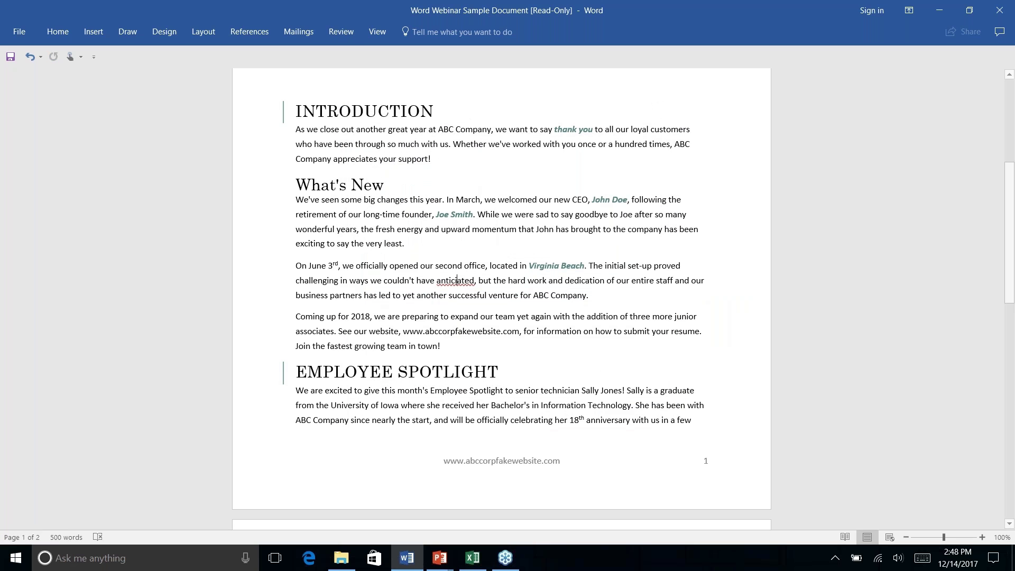
Open the Proofing section of Word Options and review its spelling and grammar correction settings
left_click(23, 33)
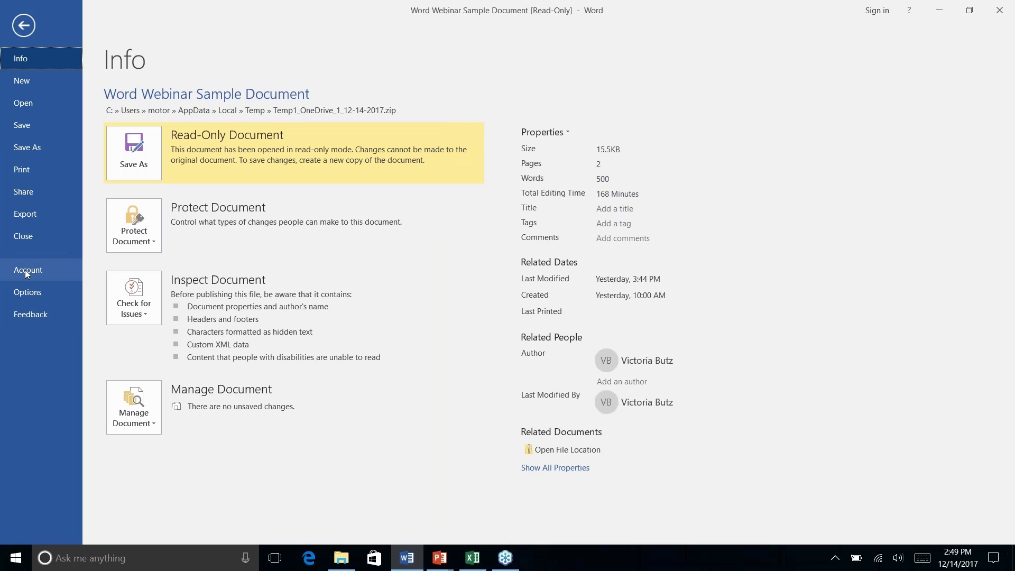
left_click(30, 292)
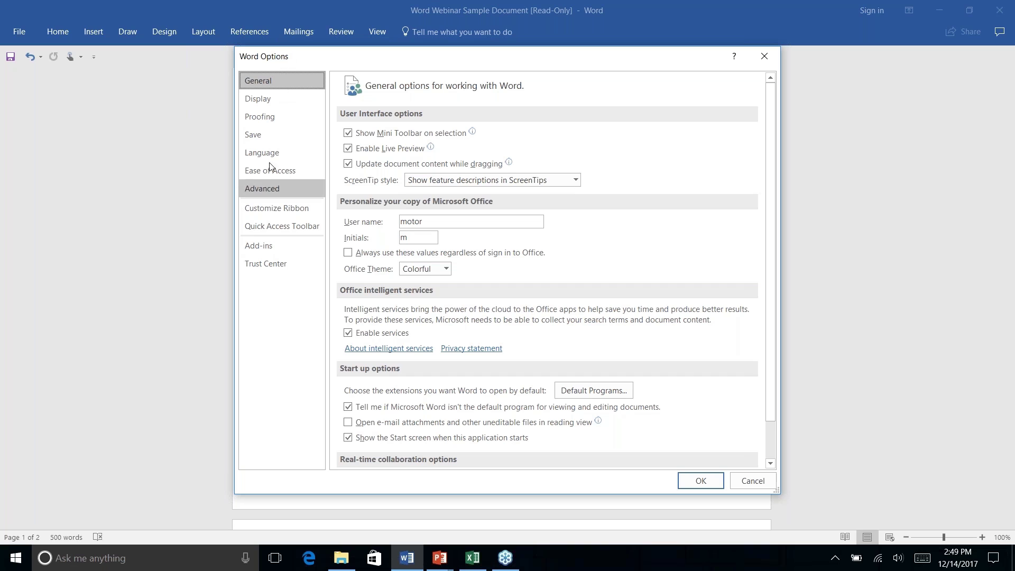
left_click(266, 123)
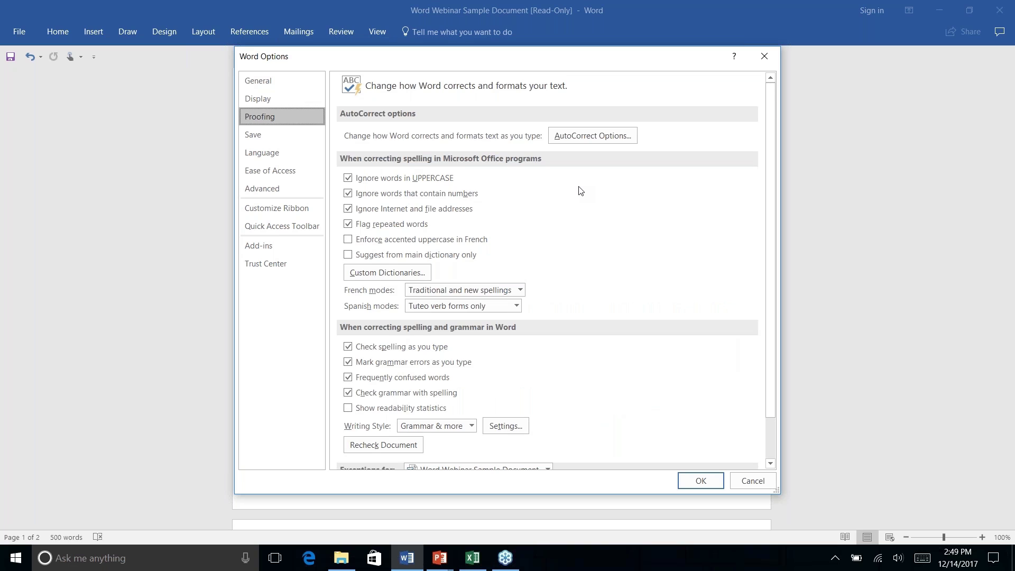
scroll(580, 190, "down", 2)
scroll(580, 190, "up", 2)
scroll(549, 208, "down", 2)
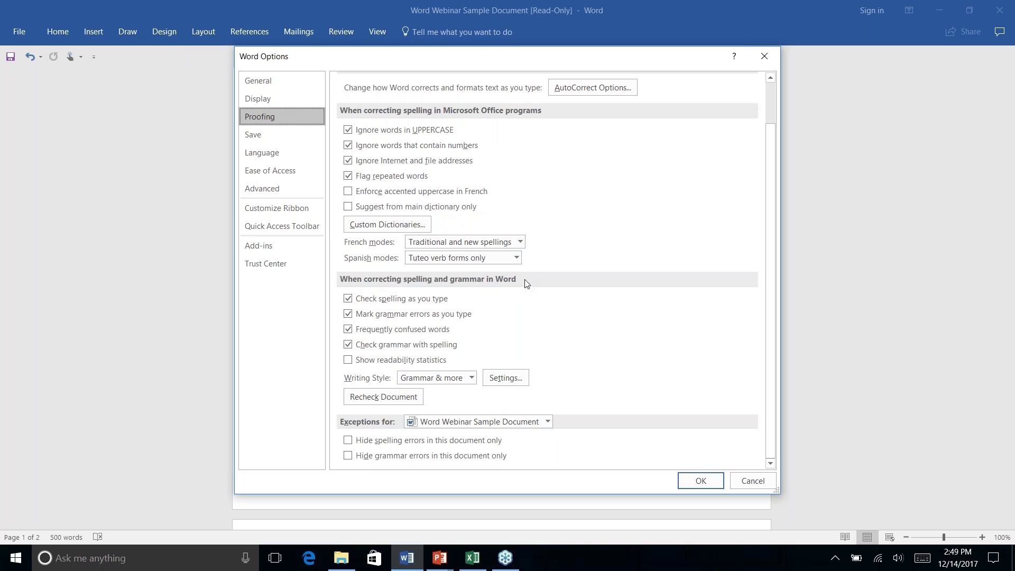
scroll(526, 283, "up", 2)
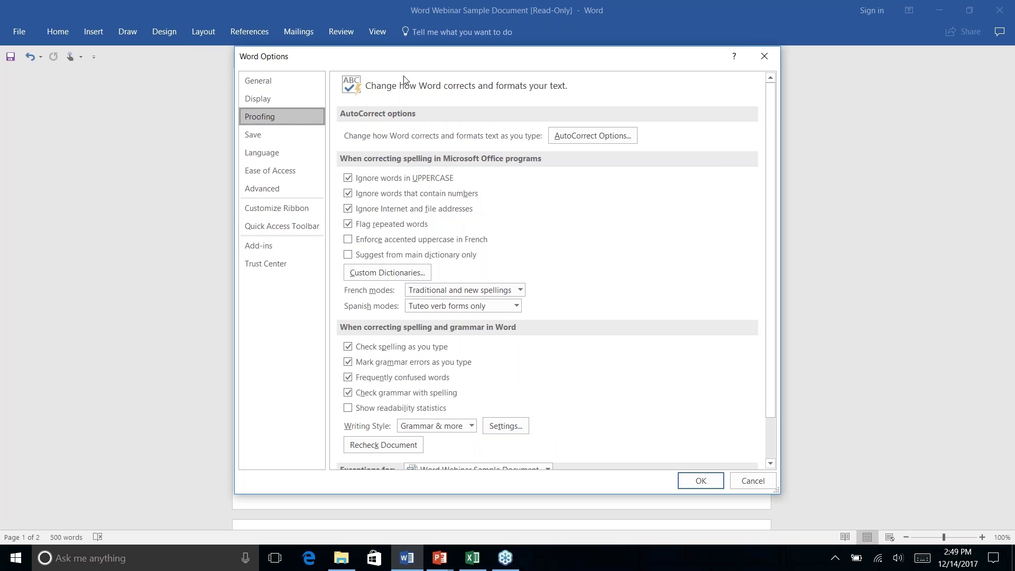
Browse the AutoCorrect replacement list and review the First Letter and INitial CAps exceptions, leaving them unchanged
left_click(609, 136)
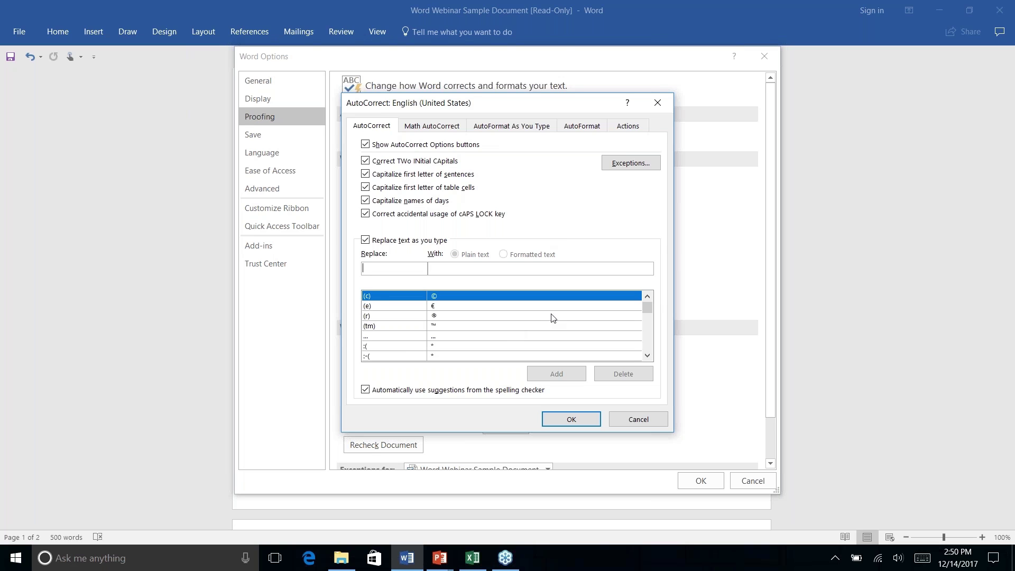
left_click_drag(648, 310, 649, 324)
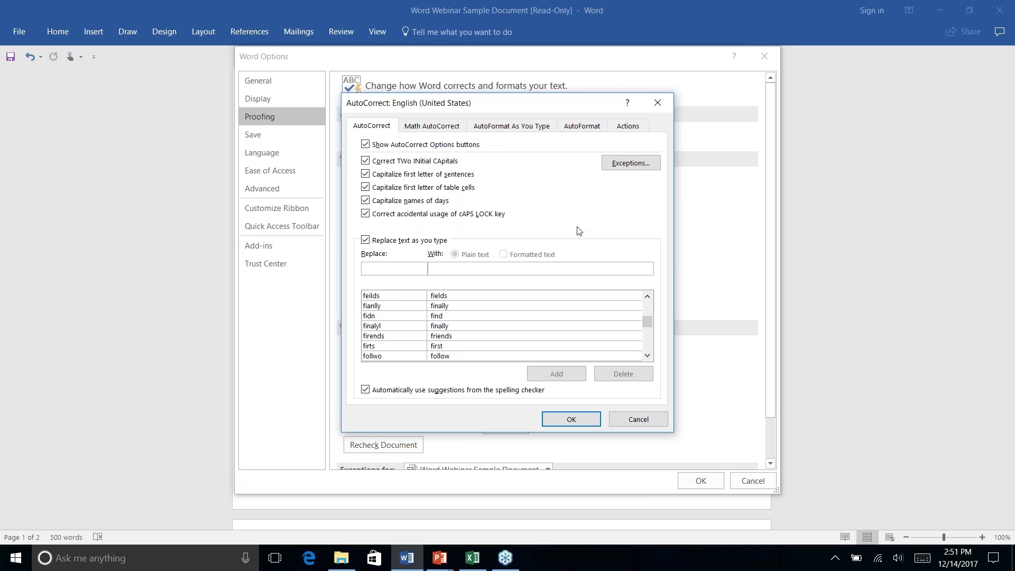
left_click(624, 165)
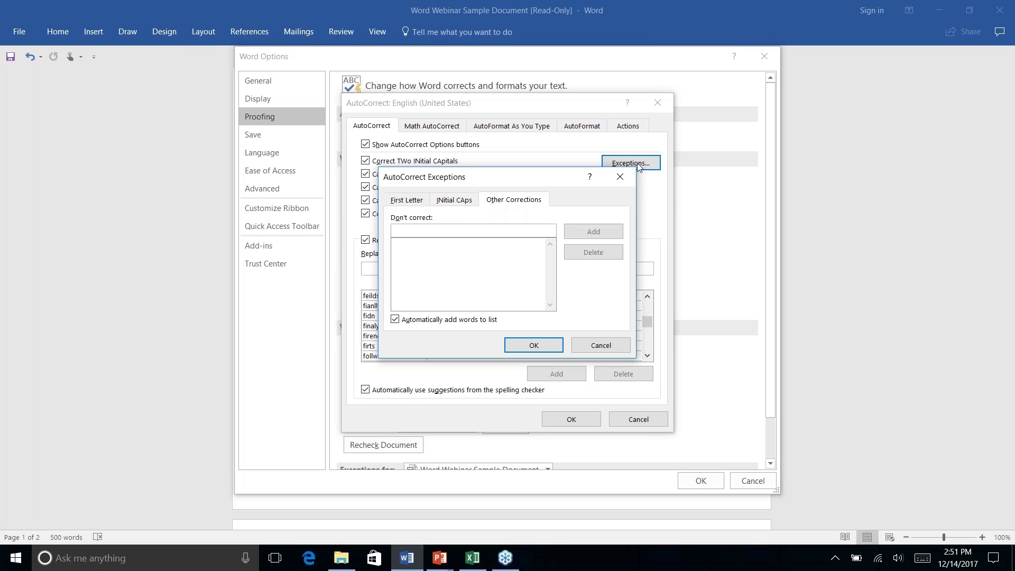
left_click(396, 202)
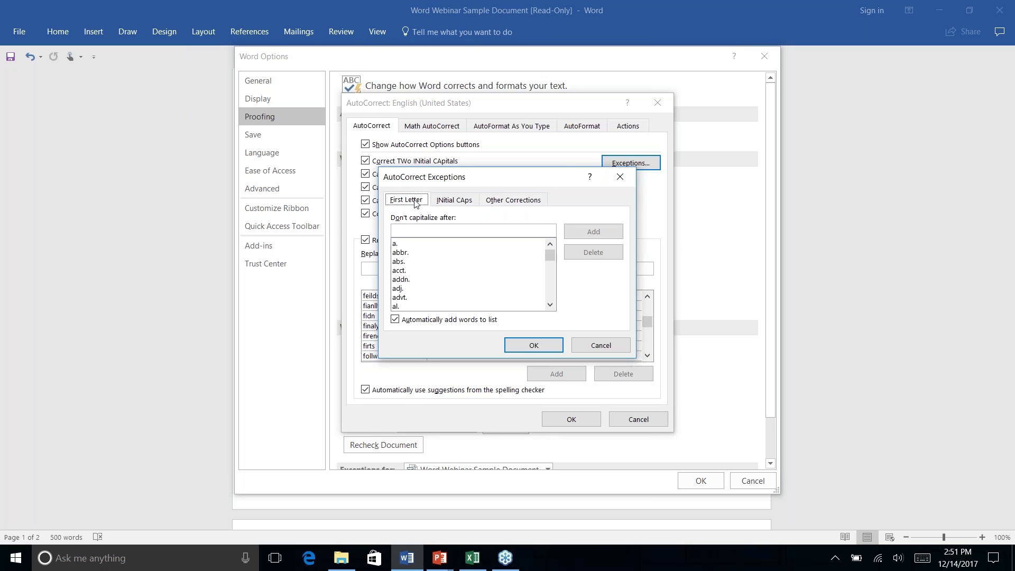
left_click(453, 200)
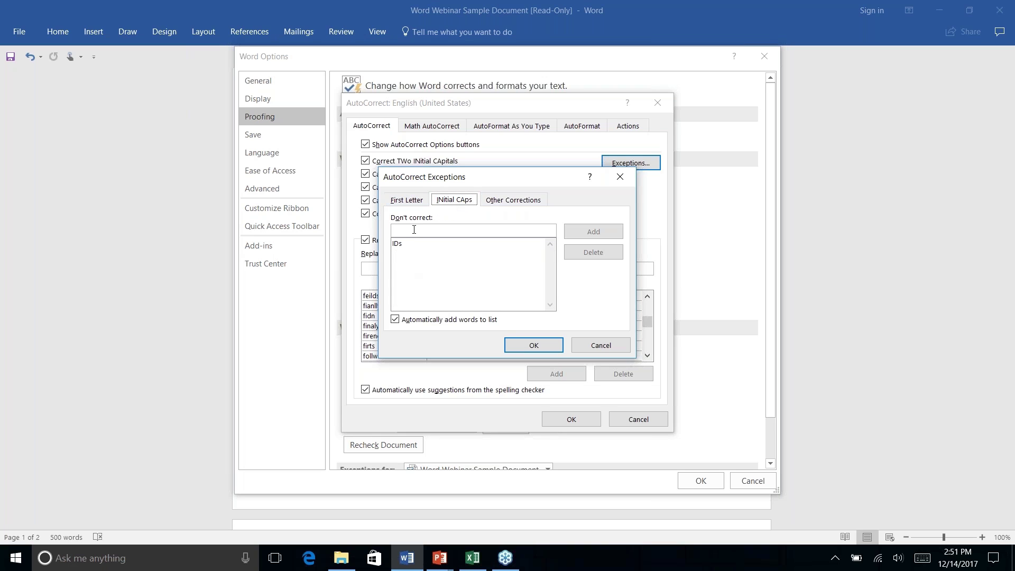
left_click(596, 347)
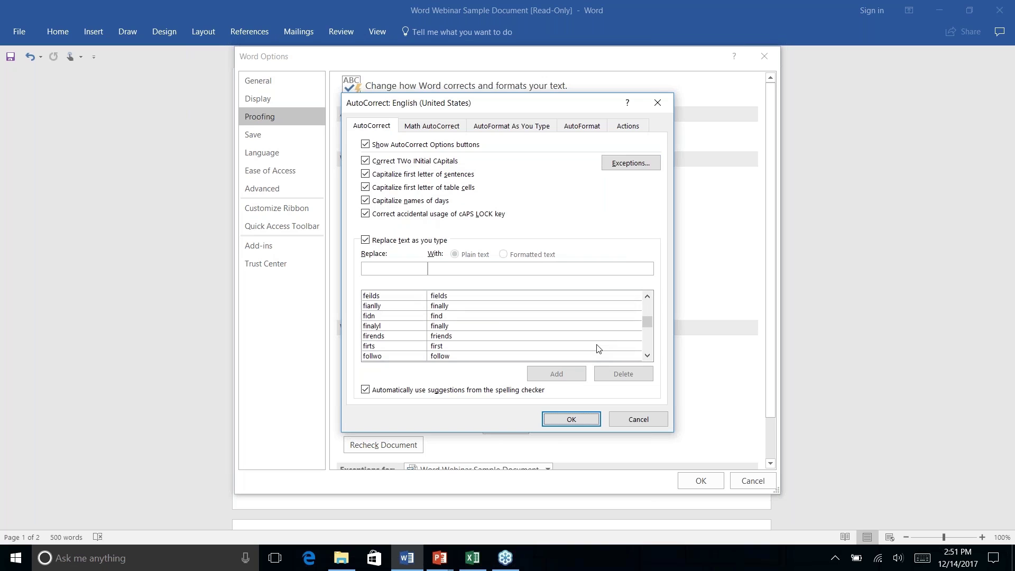
Review the AutoFormat As You Type settings, and close AutoCorrect and Word Options without changes
left_click(513, 129)
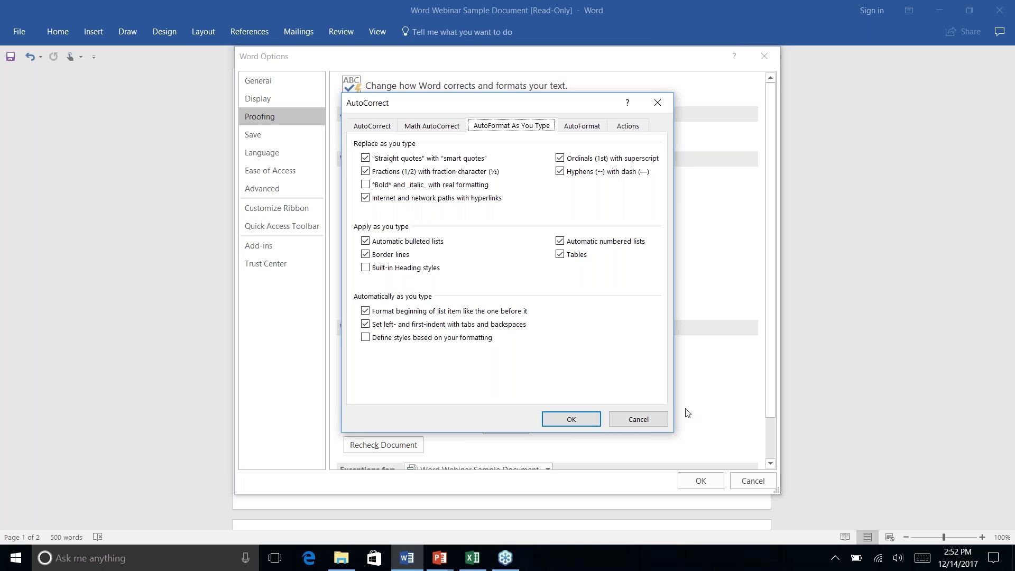
left_click(639, 420)
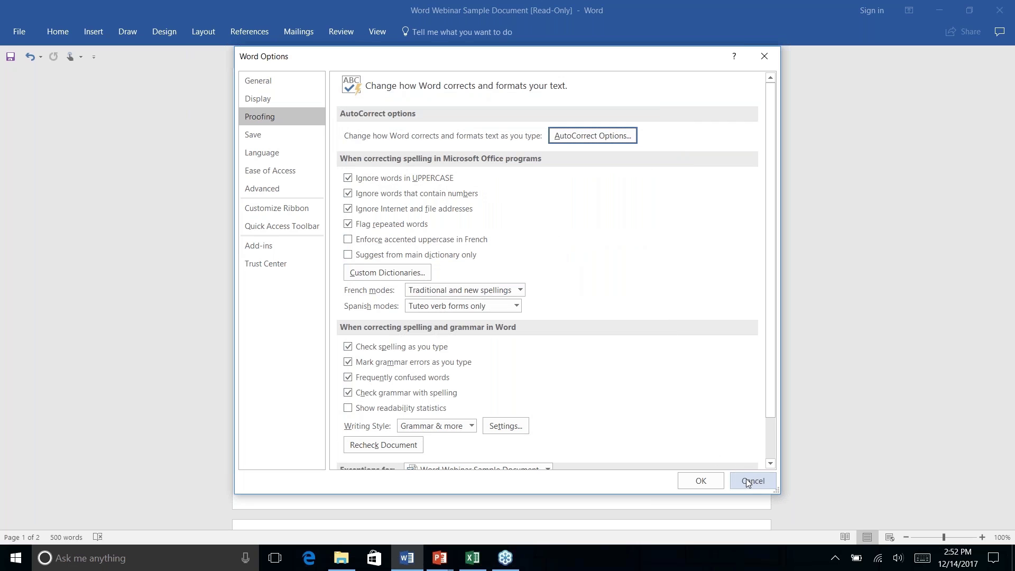
left_click(748, 481)
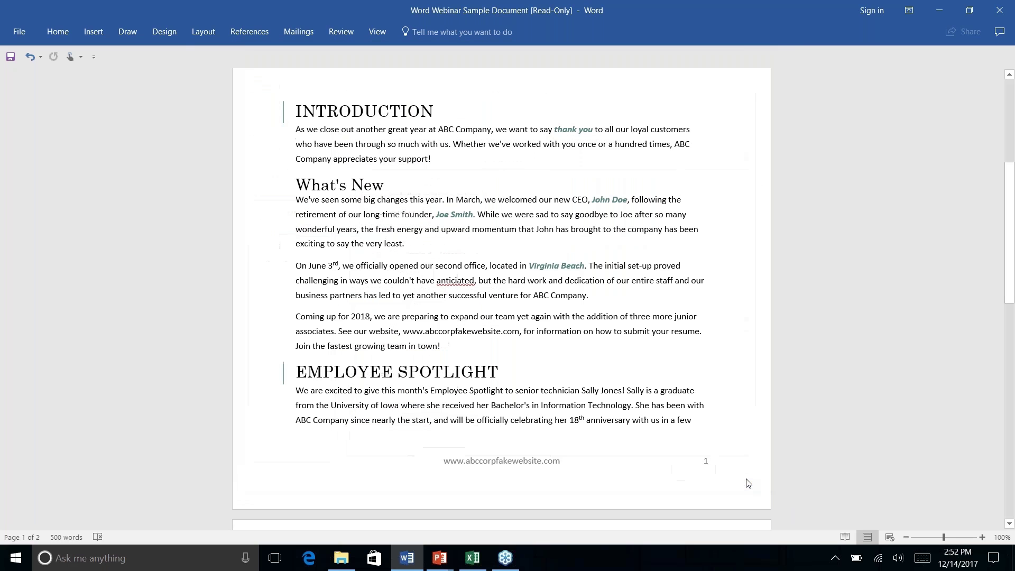
Apply the Normal style to the feedback e-mail address under How Are We Doing? to remove its hyperlink formatting
scroll(457, 241, "down", 1)
scroll(457, 240, "down", 12)
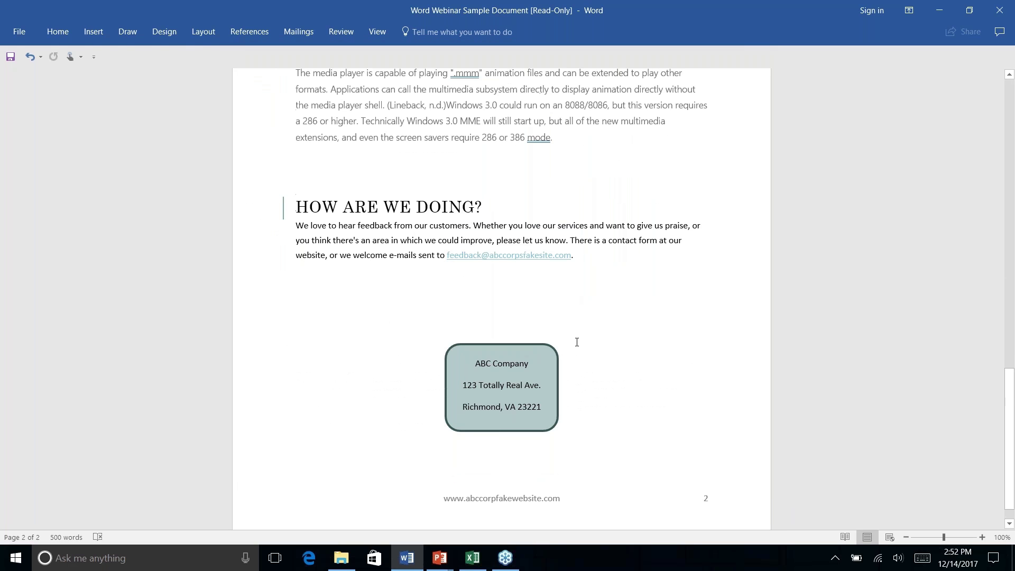
scroll(574, 342, "up", 2)
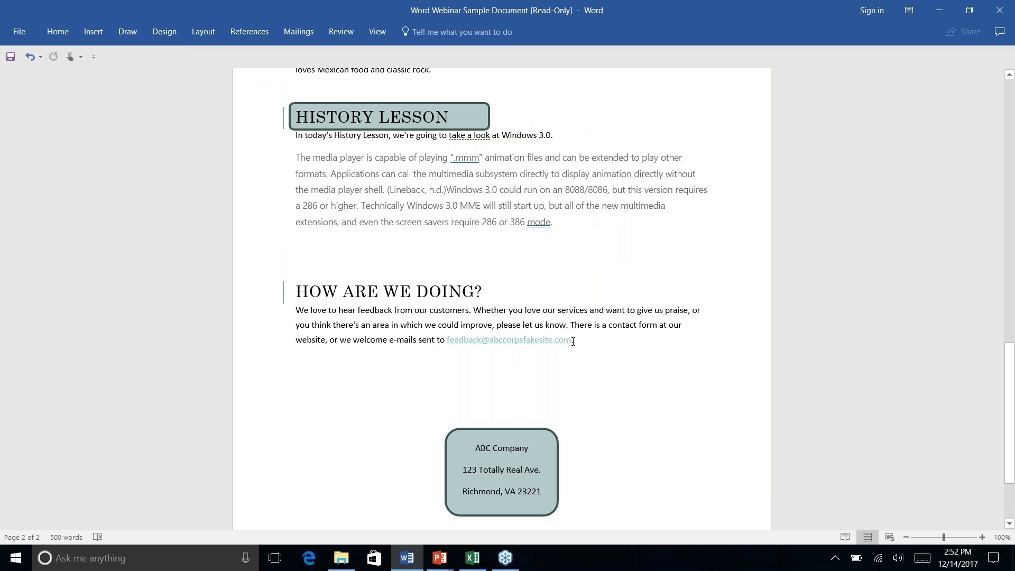
left_click(57, 31)
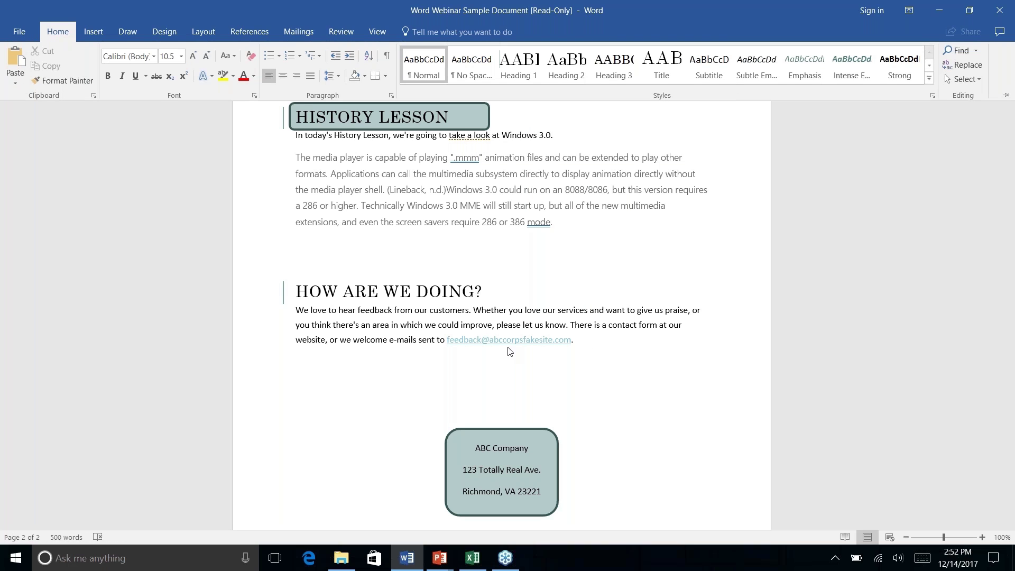
right_click(571, 345)
key("Escape")
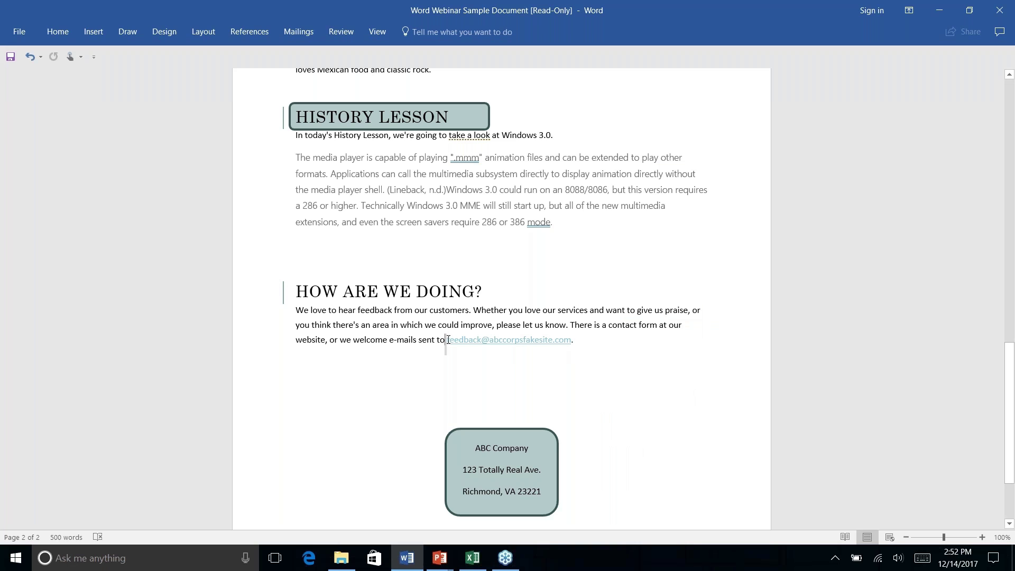
left_click_drag(446, 339, 516, 338)
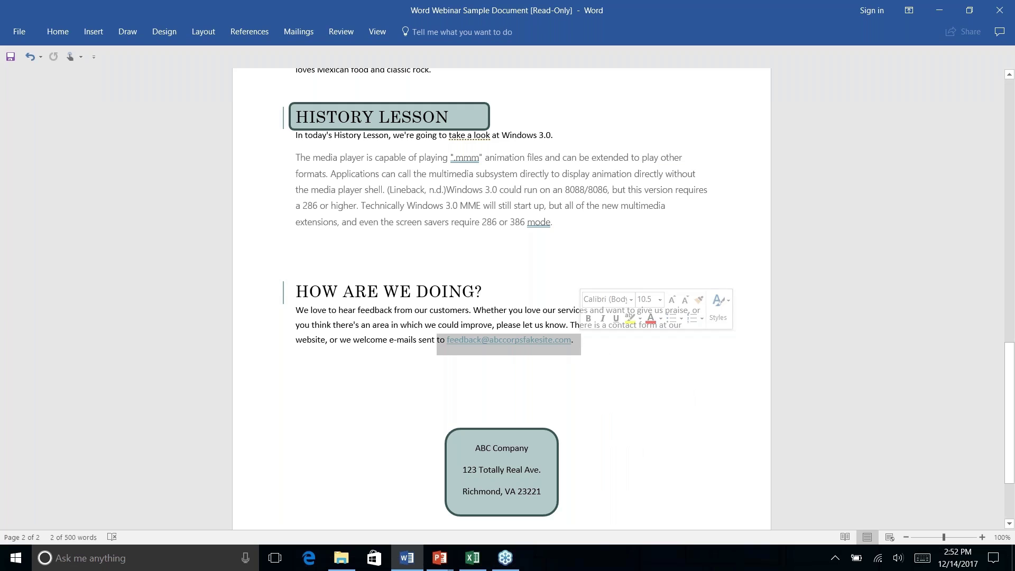
left_click(616, 354)
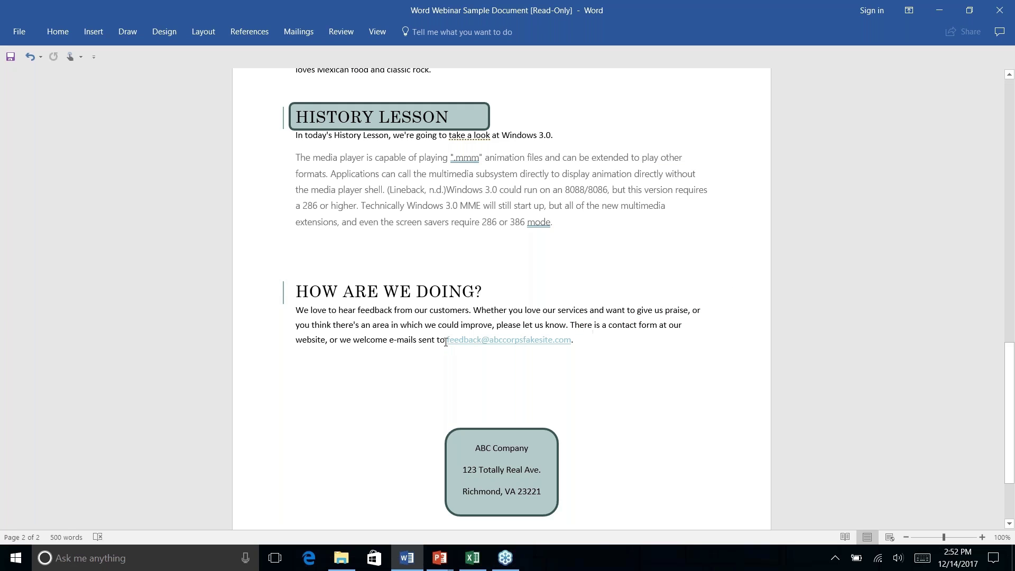
left_click_drag(447, 341, 577, 342)
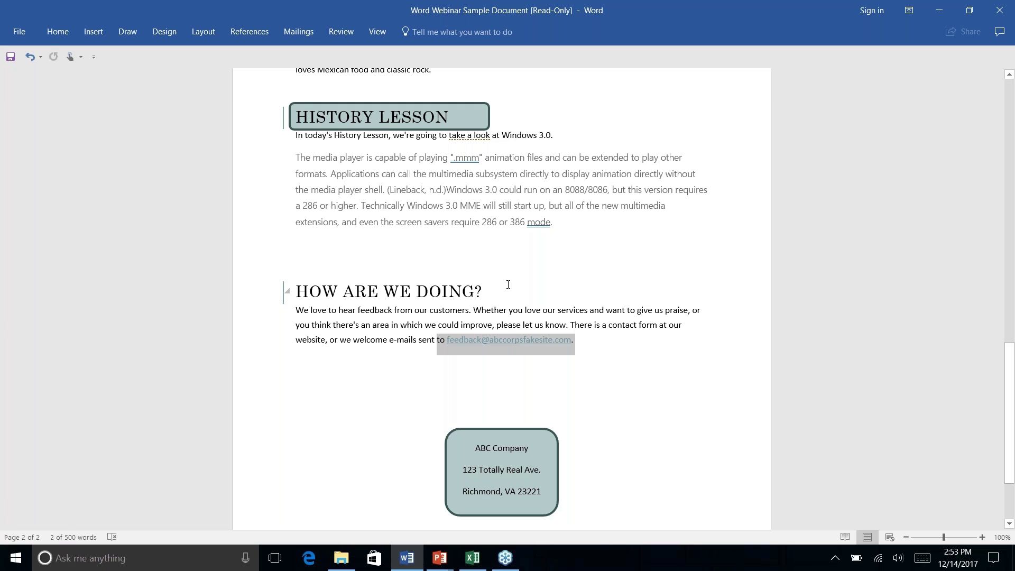
left_click(59, 31)
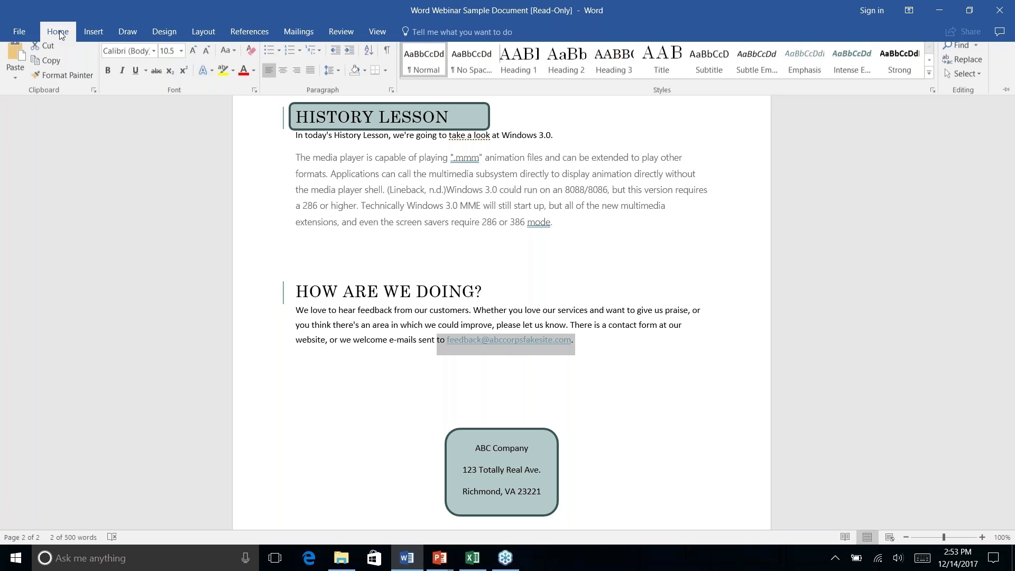
left_click(427, 64)
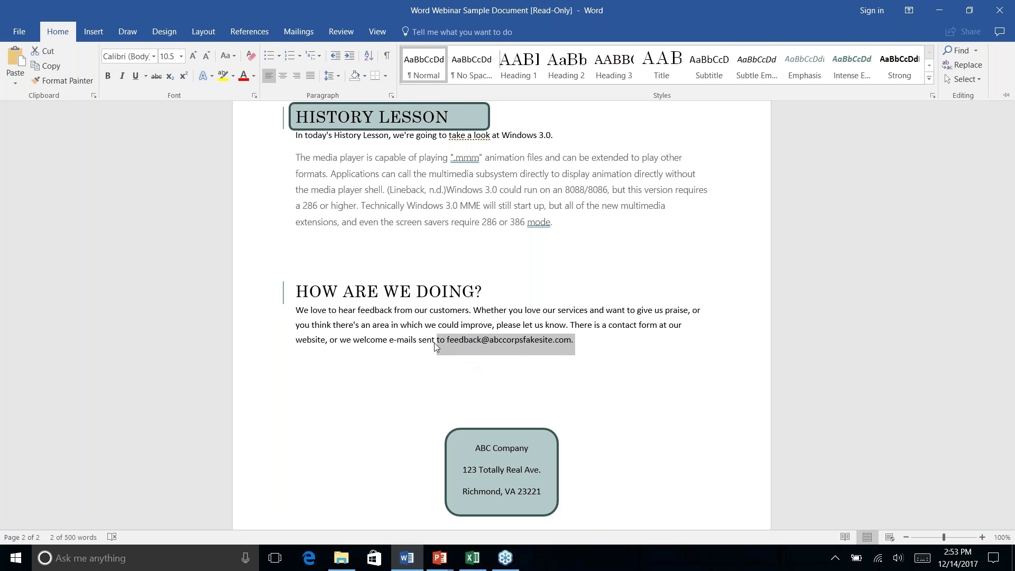
right_click(590, 342)
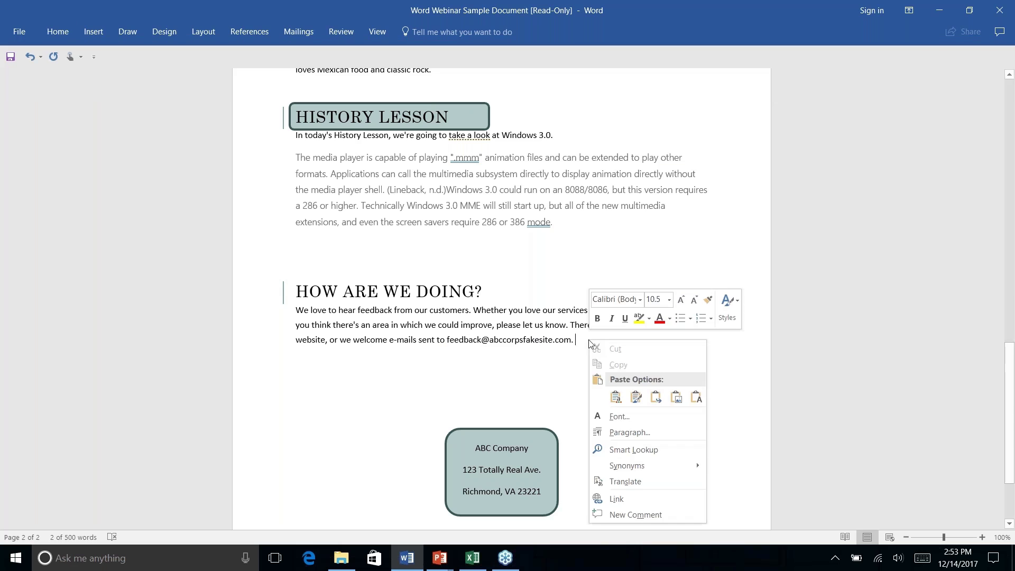
left_click(525, 341)
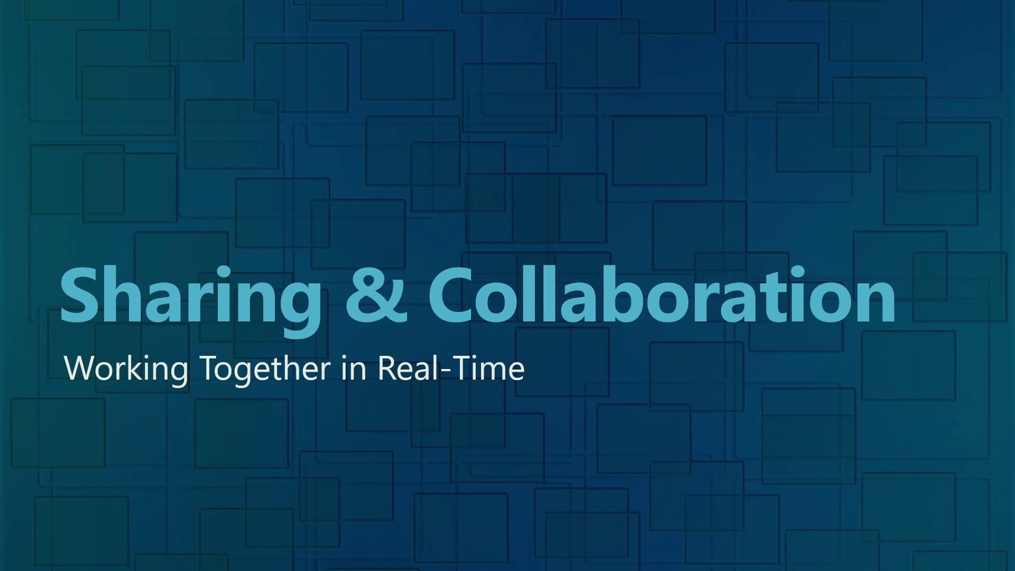
Switch to the newsletter in Word, examine the Save As locations including OneDrive, and close the dialog without saving
key("alt+Tab")
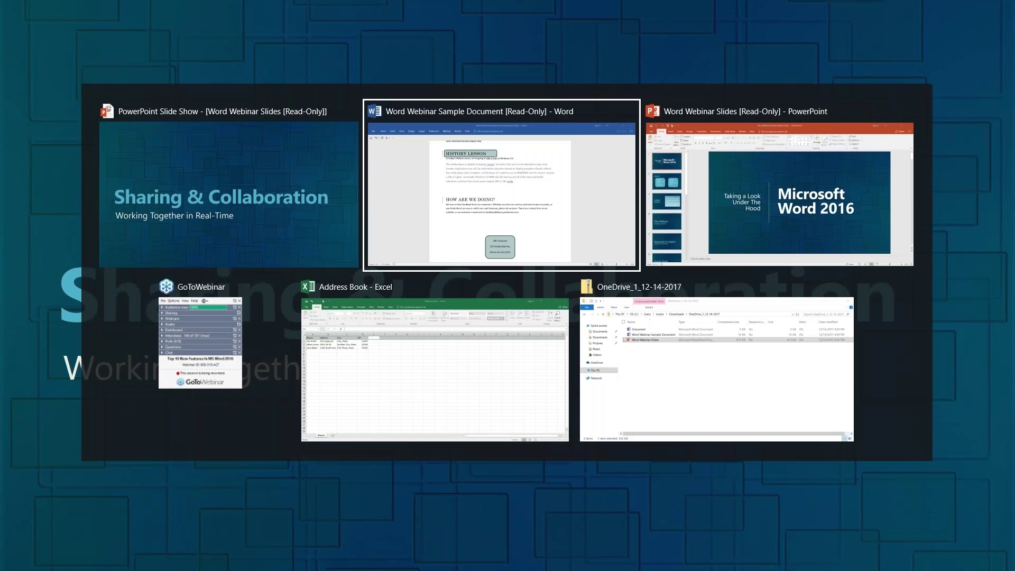
scroll(501, 296, "down", 1)
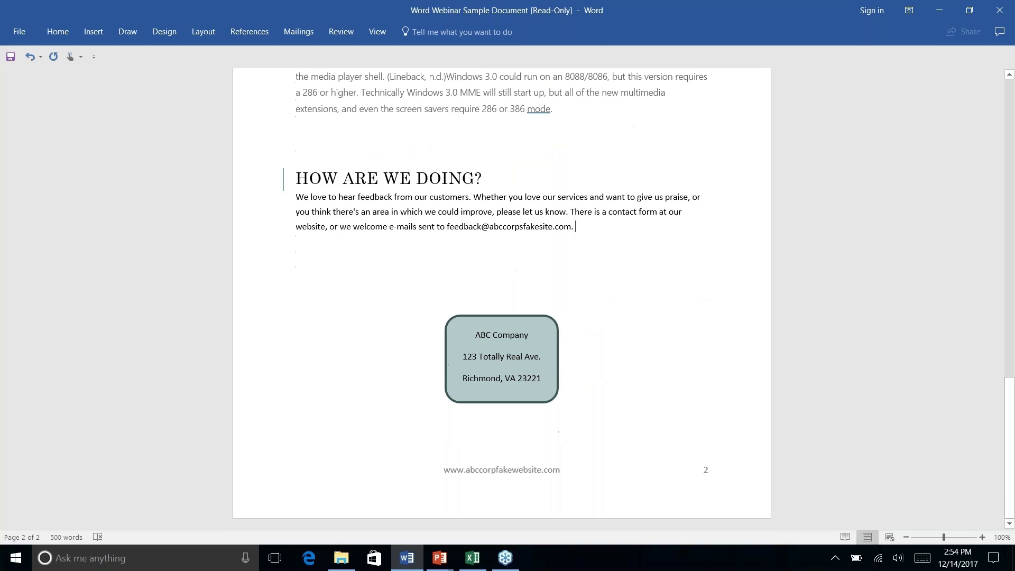
left_click(19, 31)
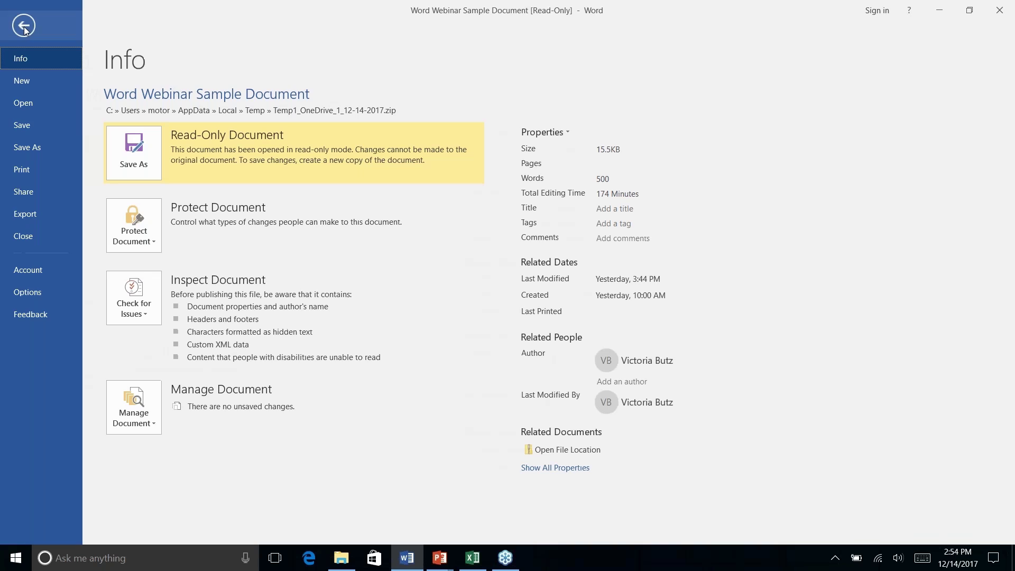
left_click(20, 28)
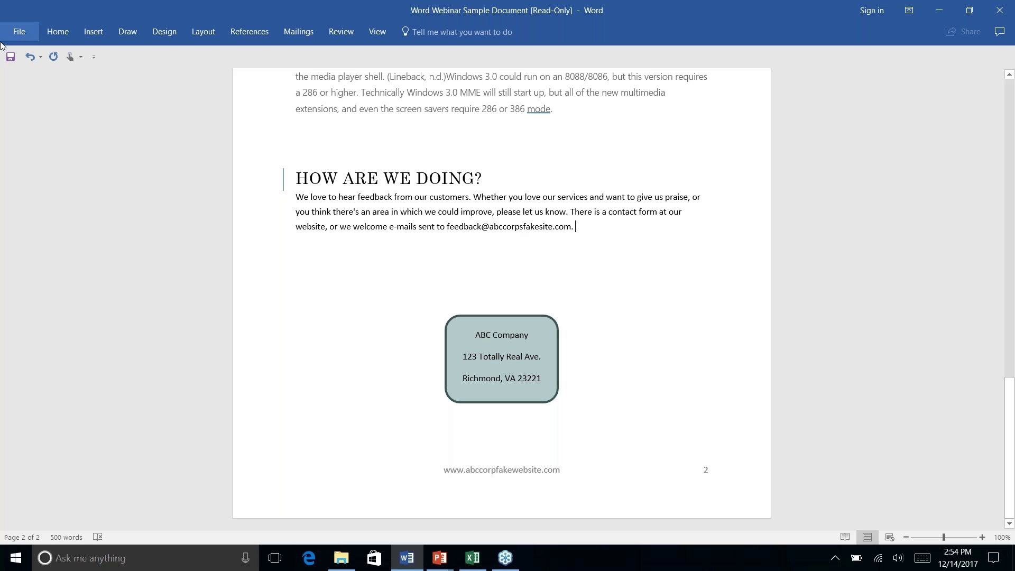
left_click(21, 33)
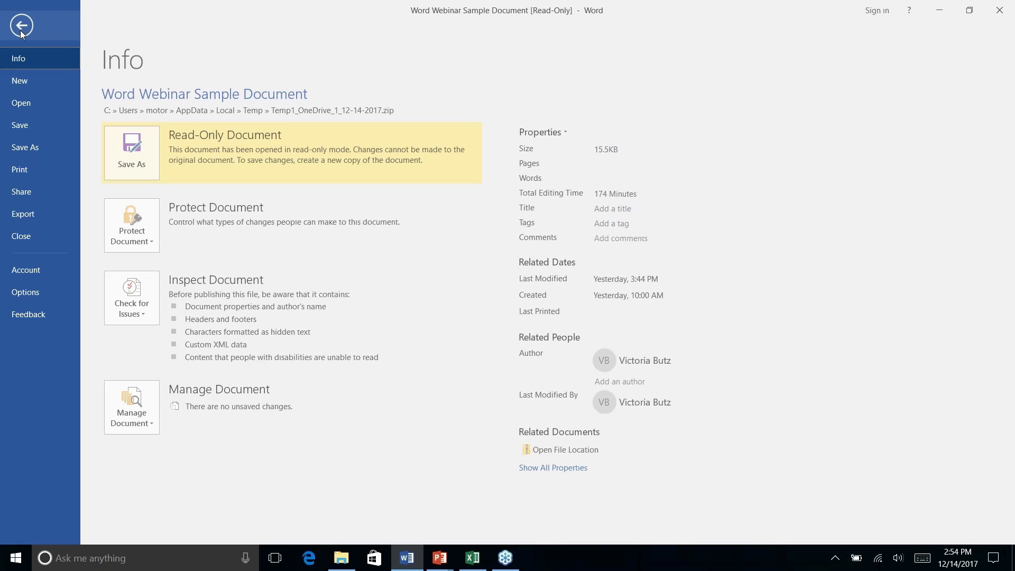
left_click(24, 126)
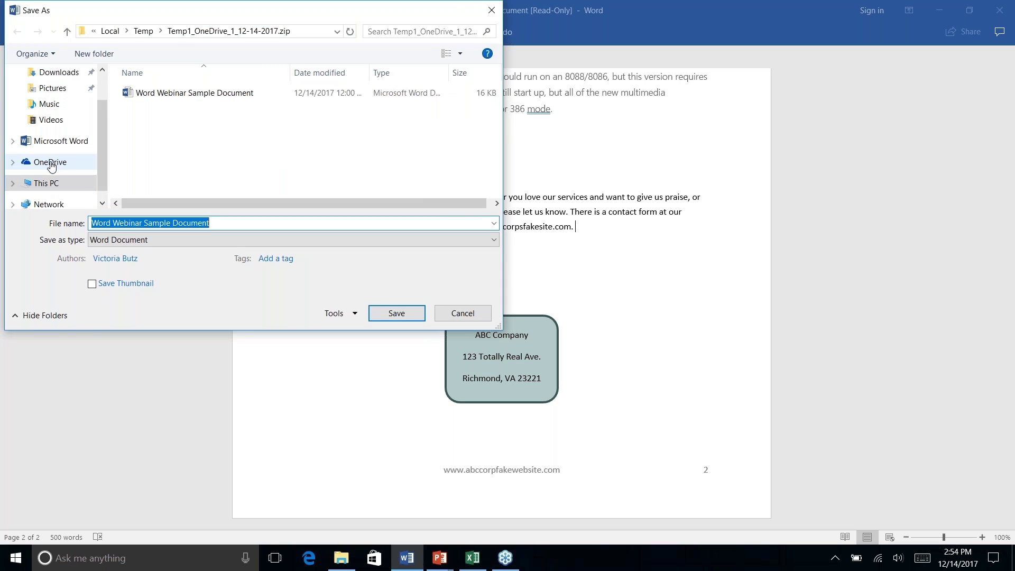
left_click(463, 313)
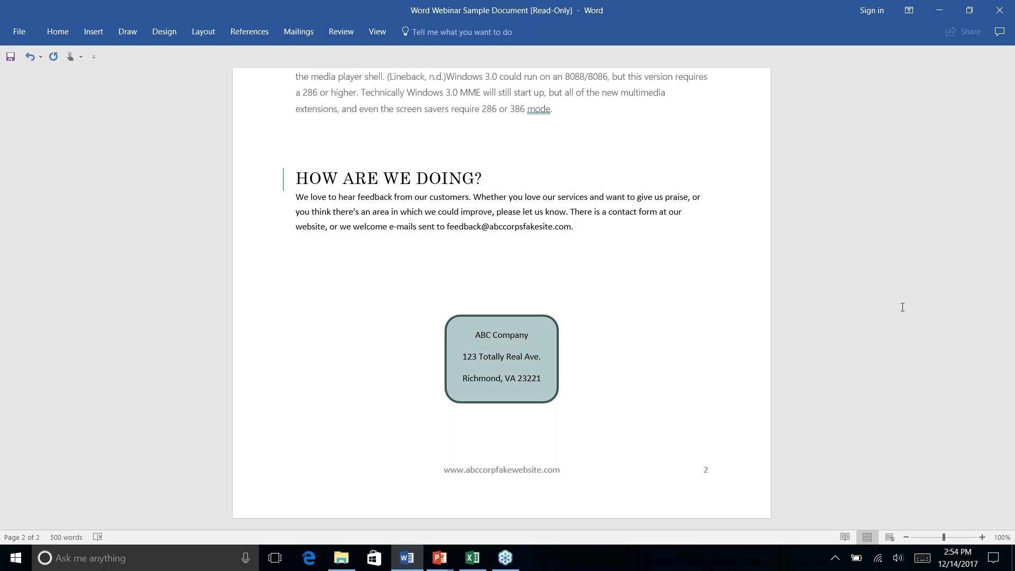
Switch to the PowerPoint slide show, advance to the Bonus Tips slide, and return to the newsletter in Word
scroll(902, 307, "up", 7)
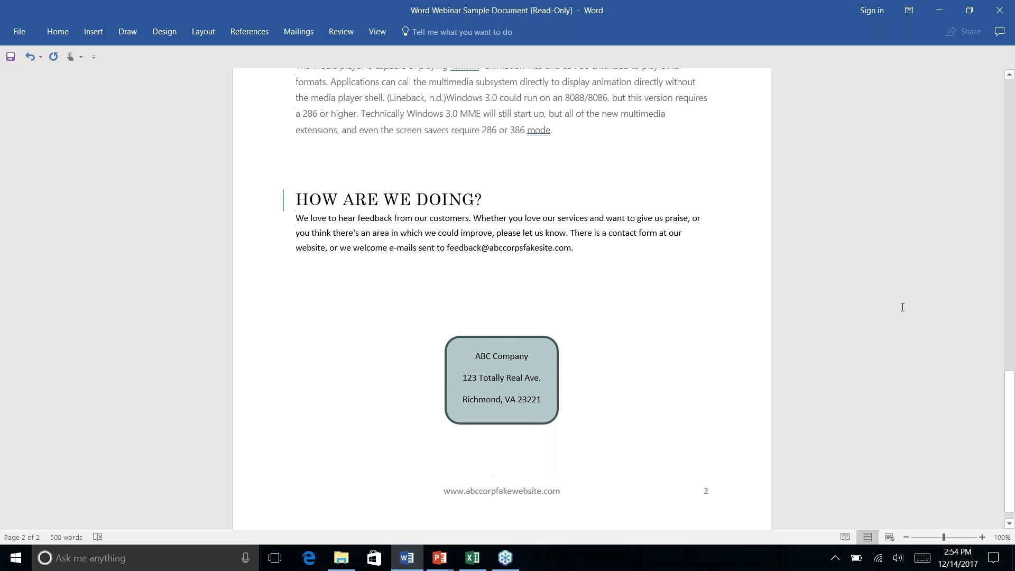
scroll(902, 307, "down", 1)
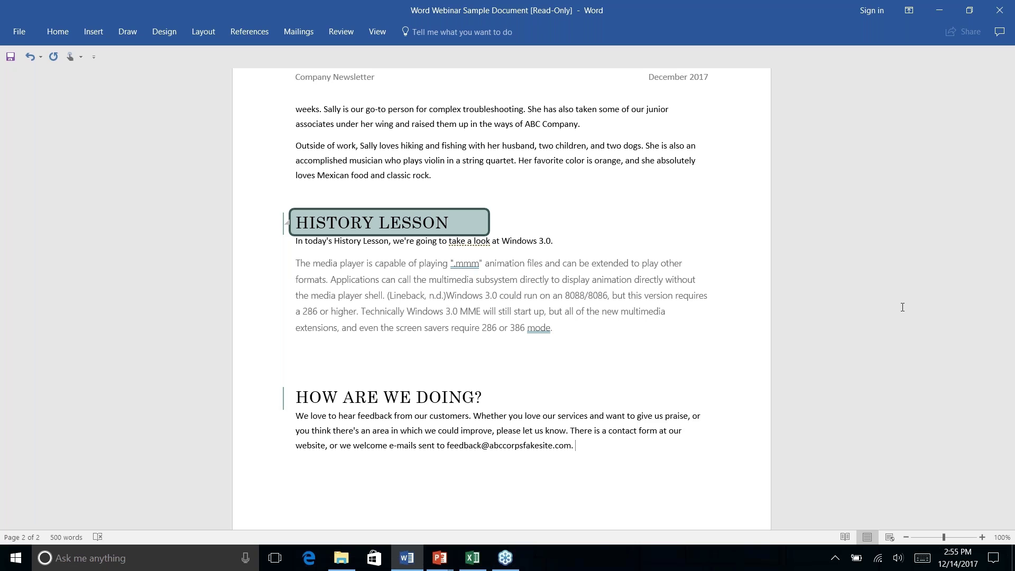
key("alt+Tab")
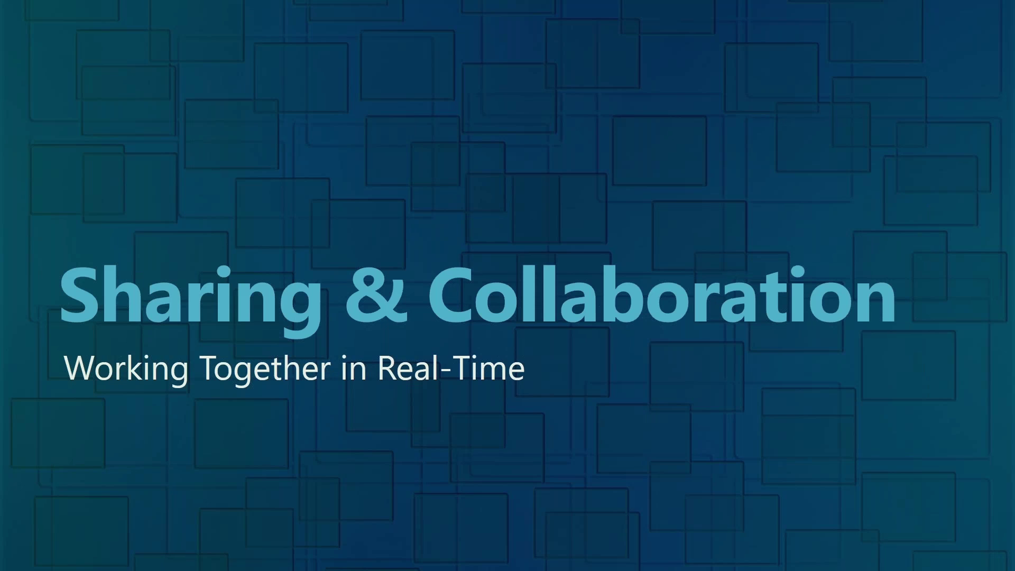
key("Right")
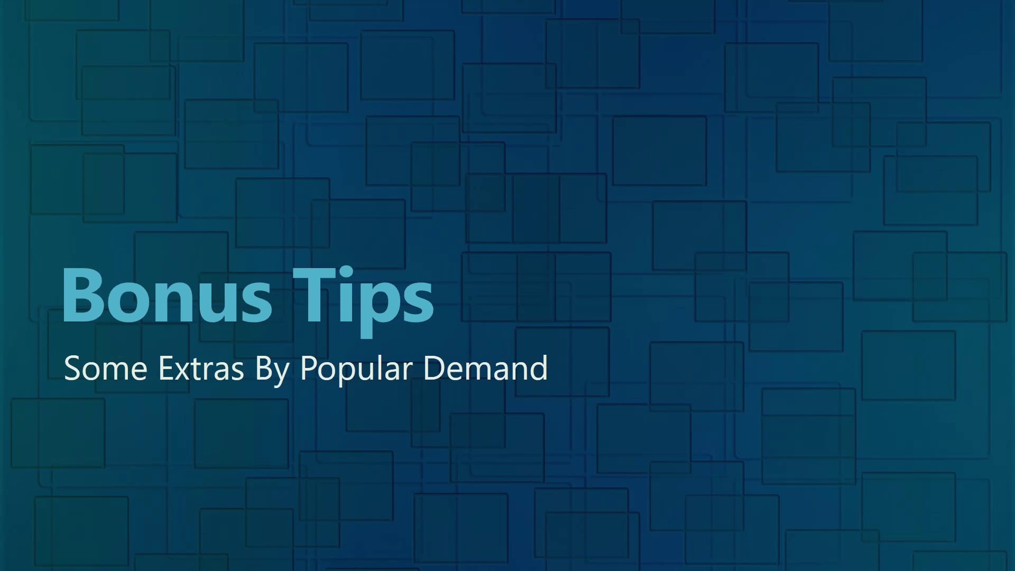
key("alt+Tab")
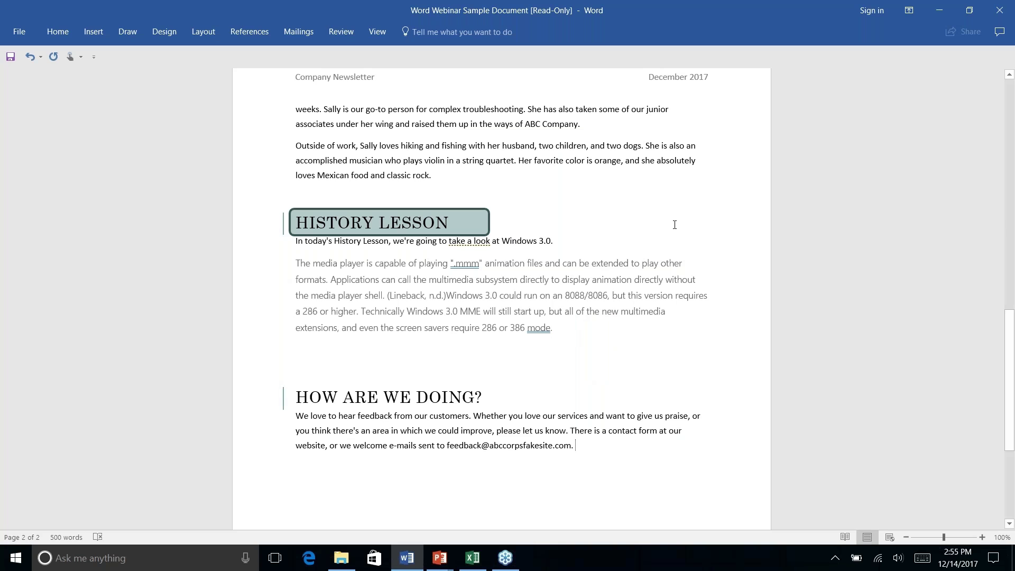
Look through the newsletter from its title and contents list to the Employee Spotlight section
scroll(559, 235, "up", 15)
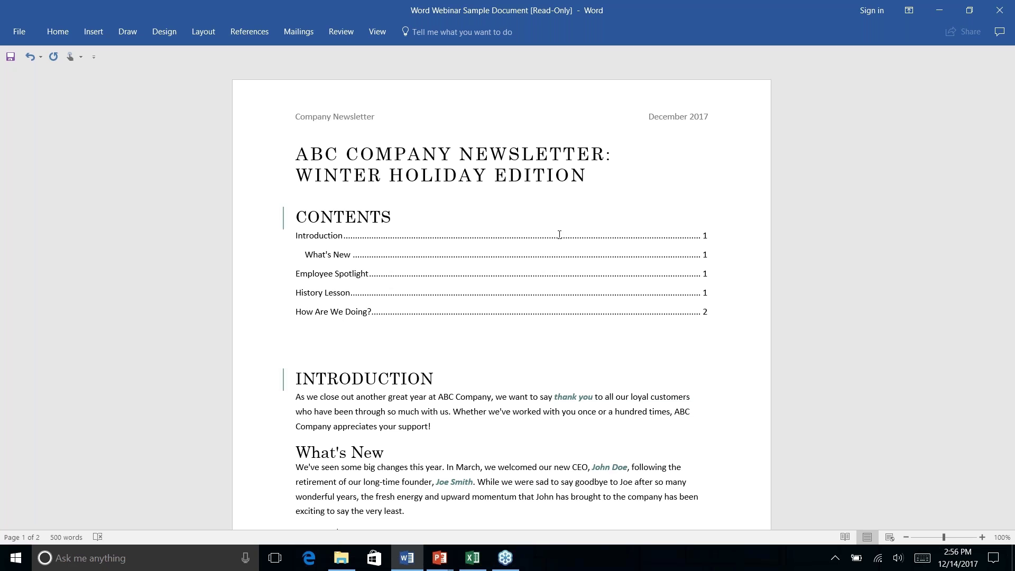
scroll(559, 235, "down", 8)
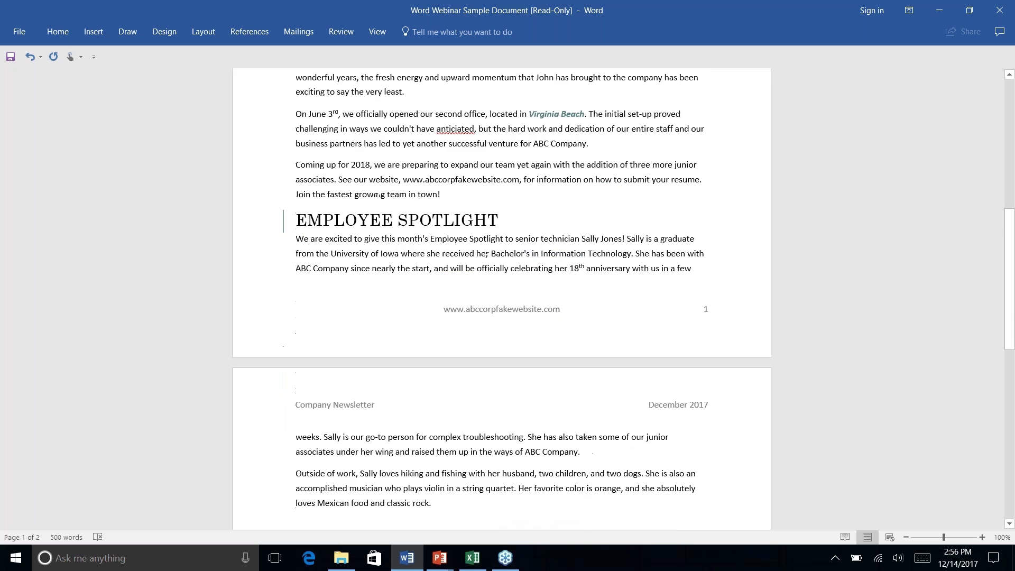
scroll(559, 235, "up", 6)
scroll(501, 299, "up", 2)
scroll(501, 298, "down", 5)
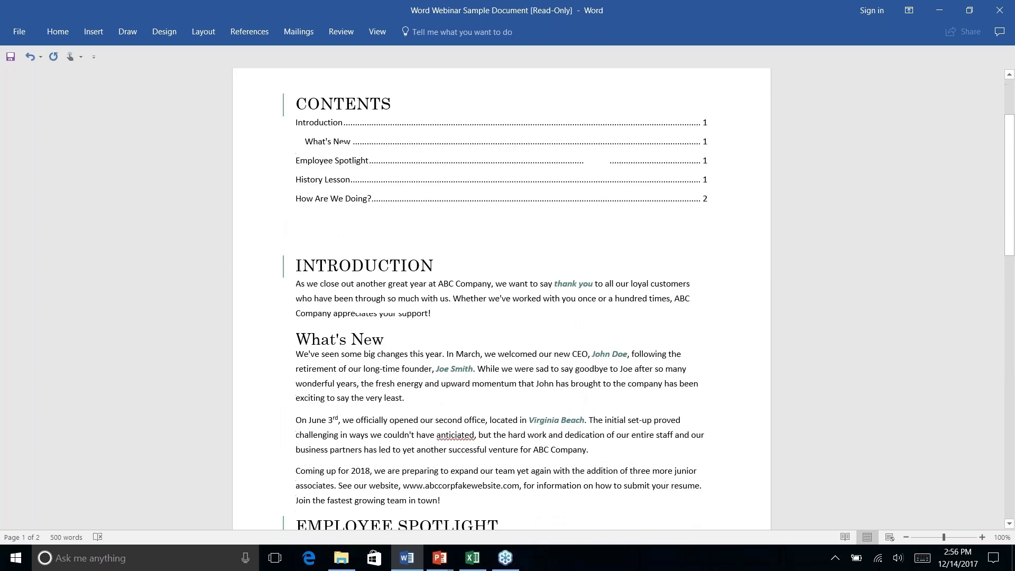
scroll(501, 298, "down", 4)
scroll(501, 298, "up", 10)
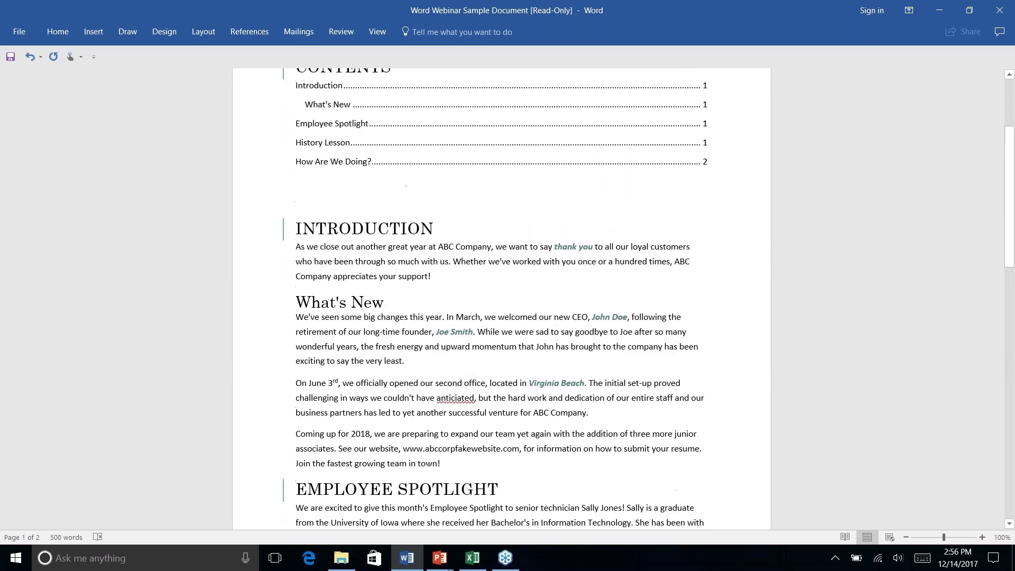
scroll(501, 299, "down", 4)
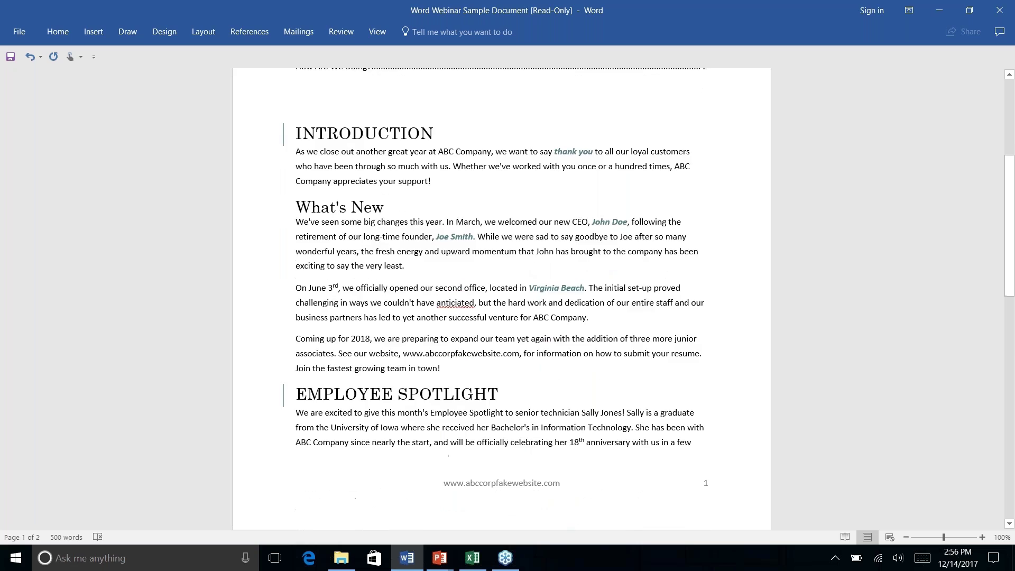
Insert a Next Page section break at the end of What's New, just before the Employee Spotlight heading
left_click(464, 367)
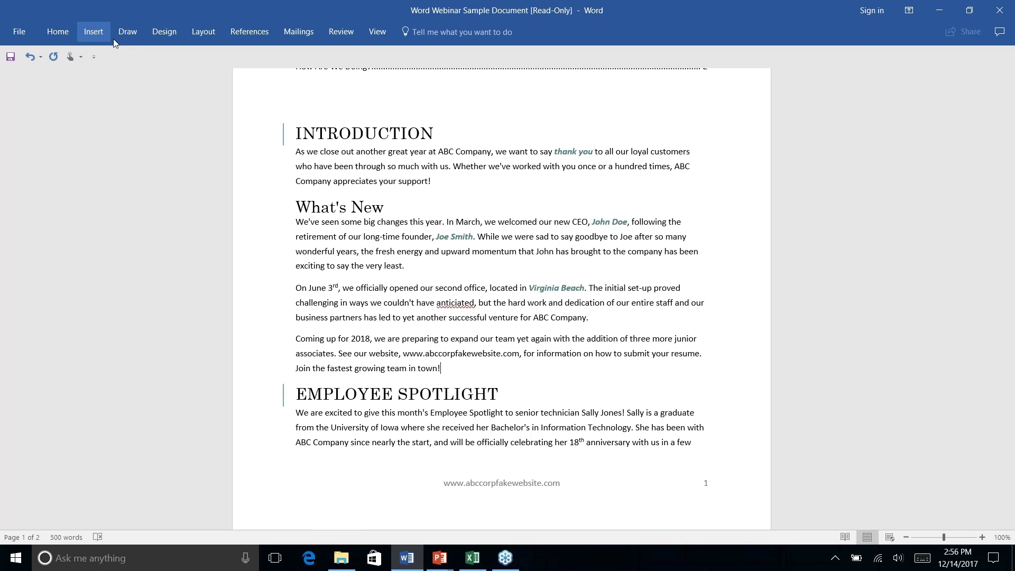
left_click(98, 34)
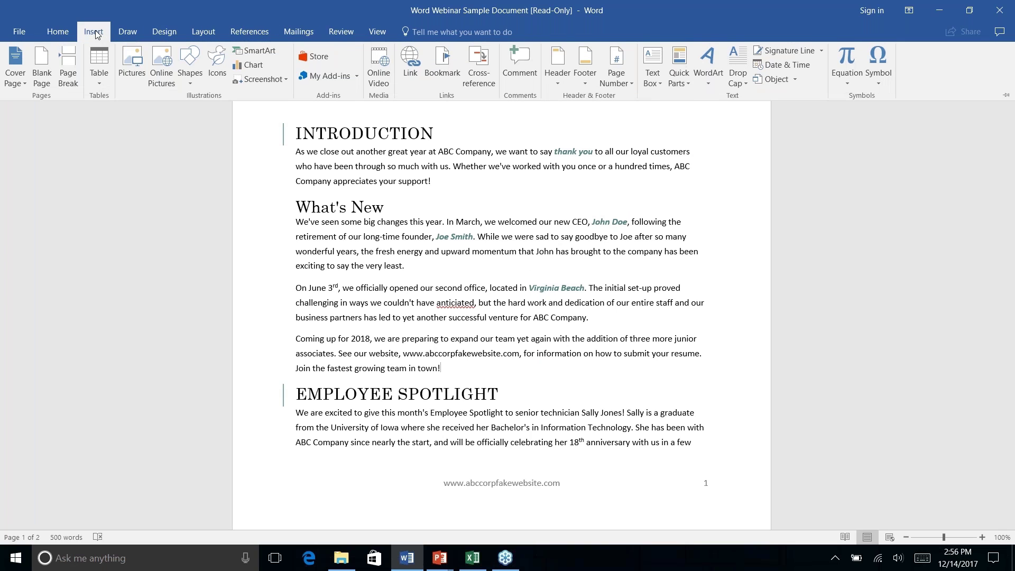
left_click(127, 33)
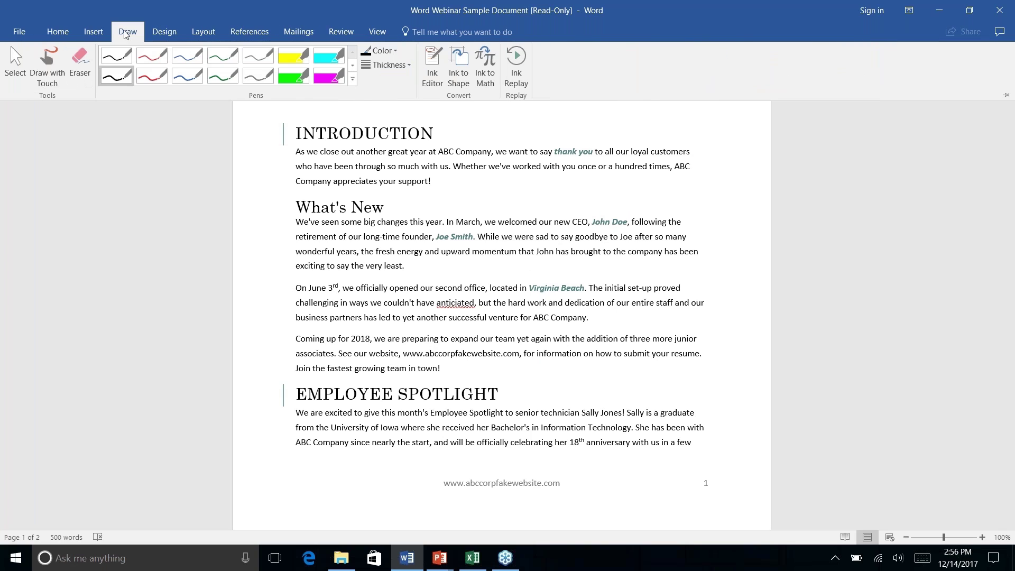
left_click(168, 33)
left_click(204, 35)
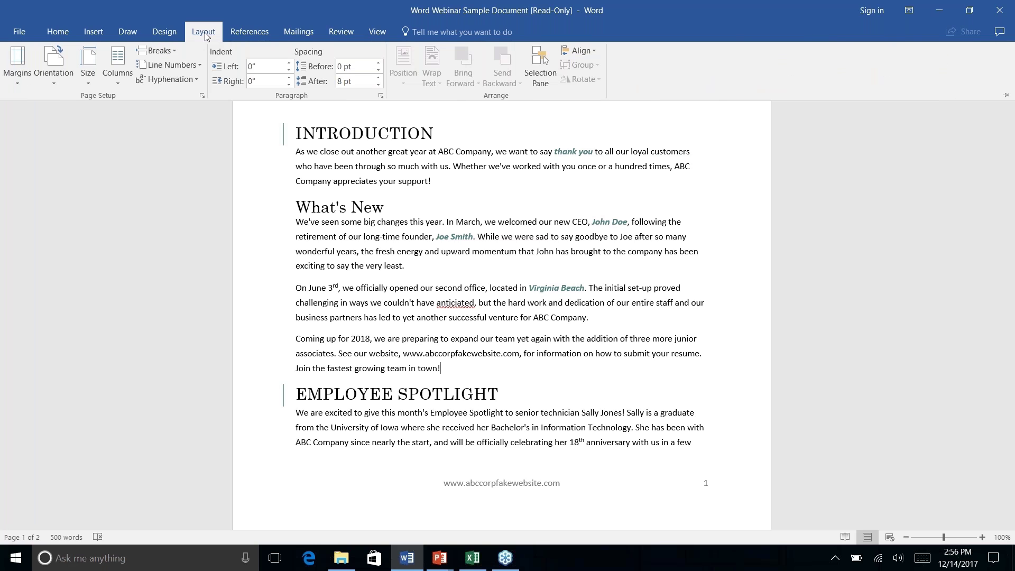
left_click(443, 368)
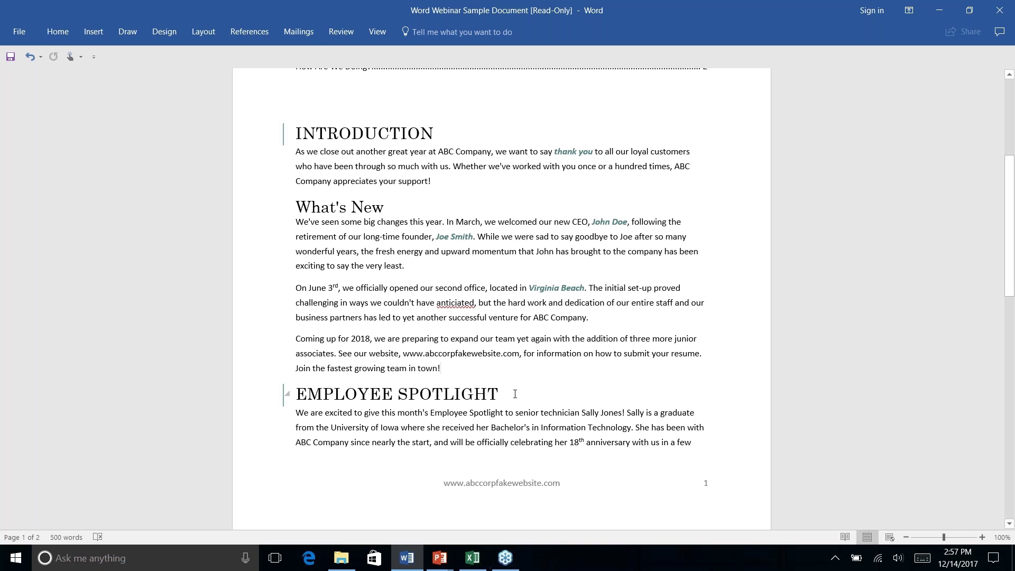
scroll(515, 394, "up", 1)
scroll(515, 394, "down", 3)
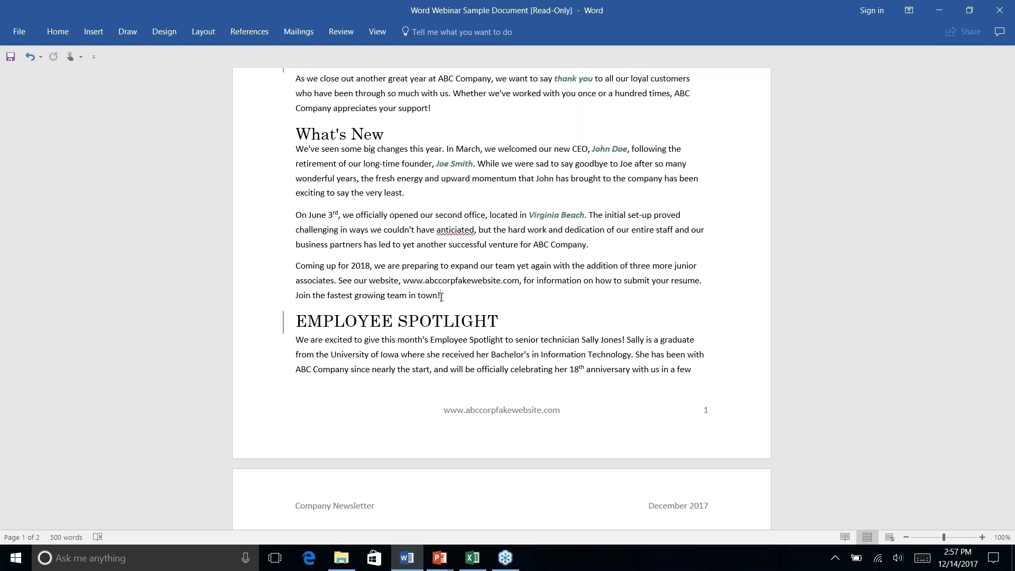
left_click(211, 35)
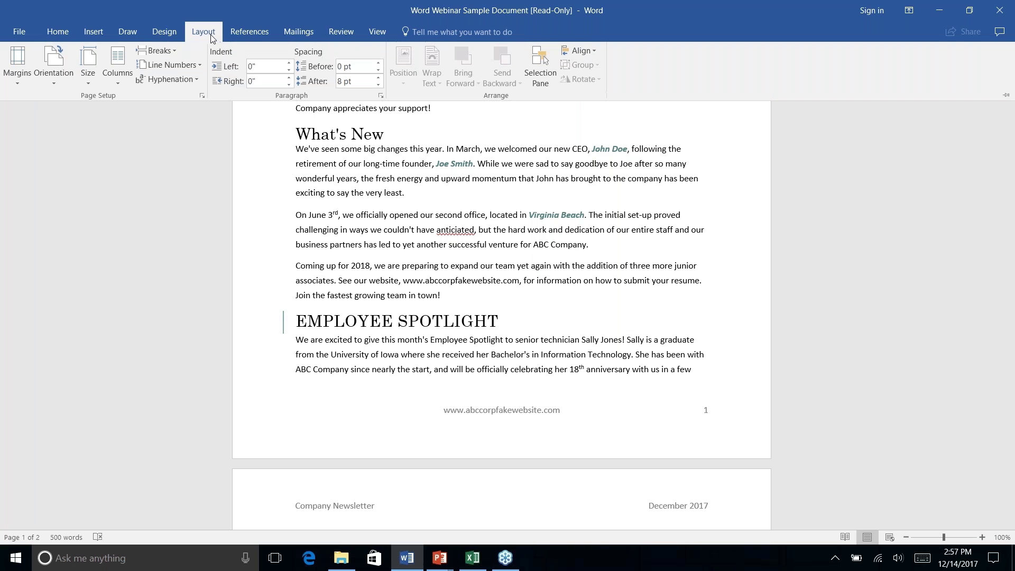
left_click(173, 50)
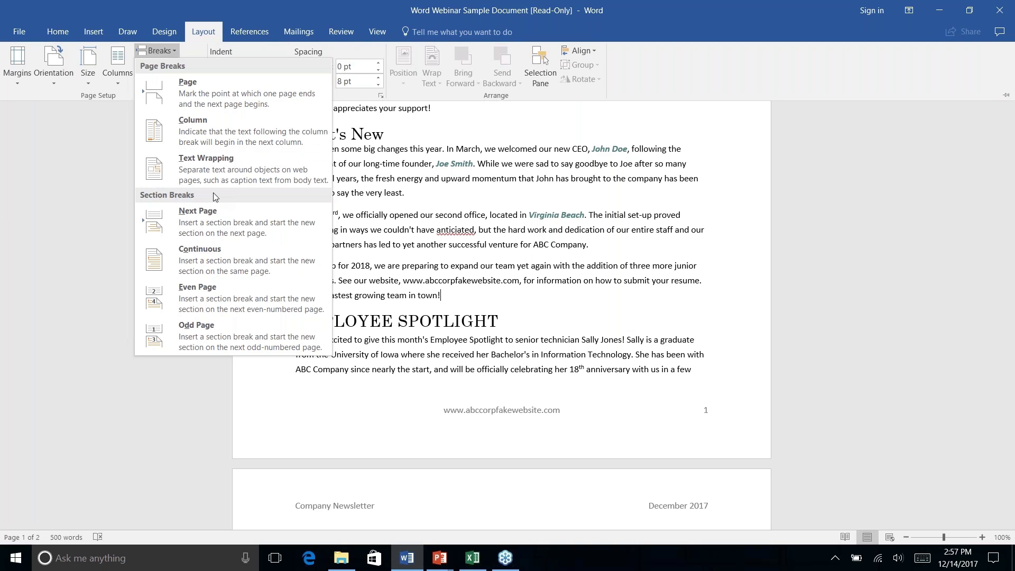
left_click(209, 226)
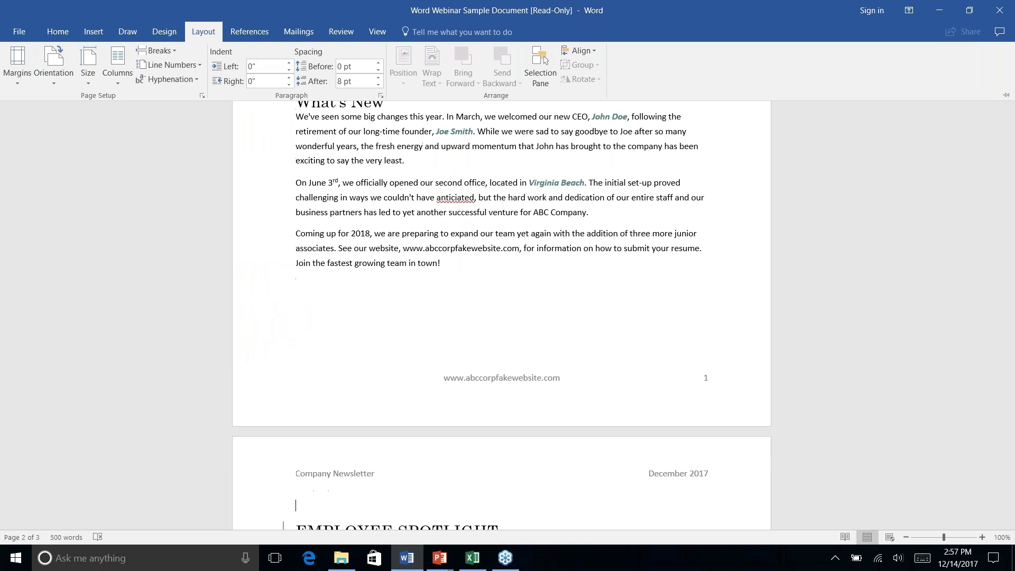
key("ctrl+F1")
Insert a Continuous section break after the last Employee Spotlight paragraph, just before the History Lesson heading
scroll(586, 377, "down", 10)
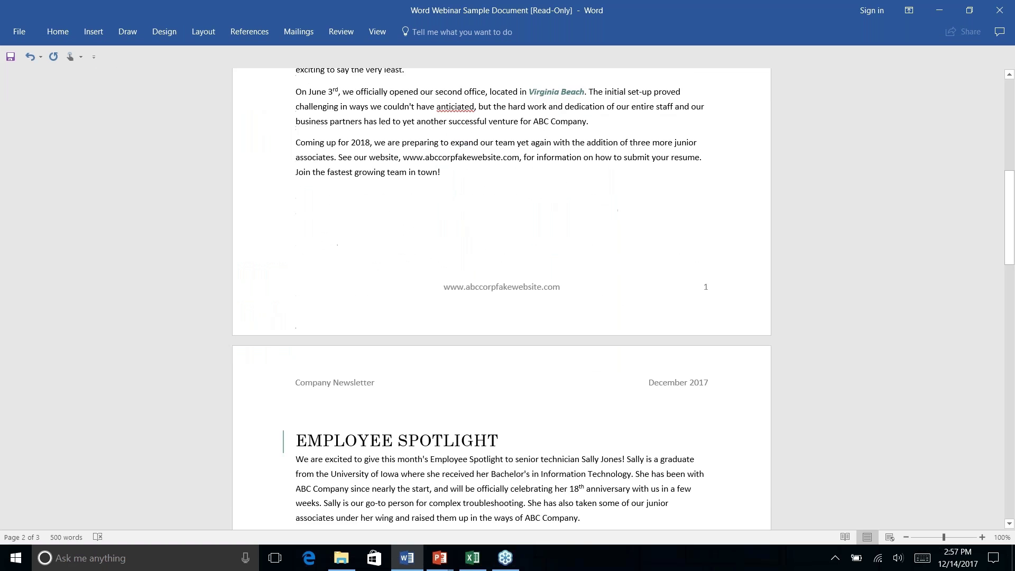
scroll(501, 296, "down", 3)
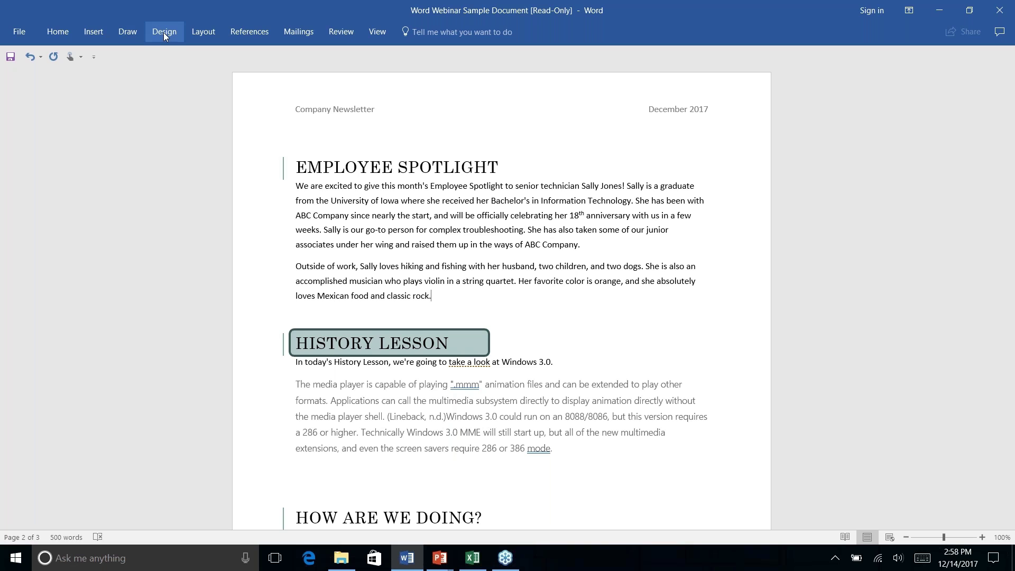
left_click(200, 32)
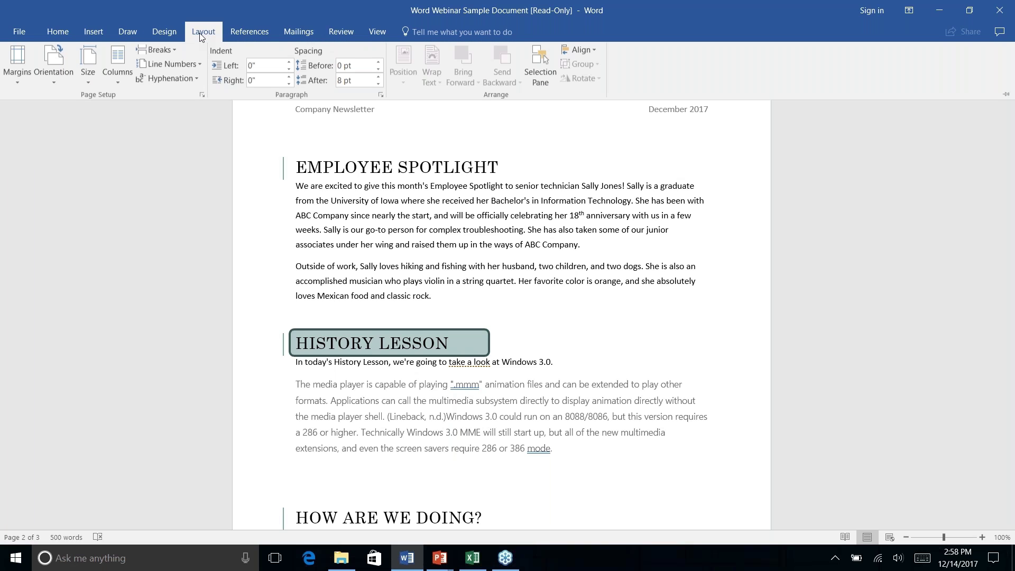
left_click(174, 50)
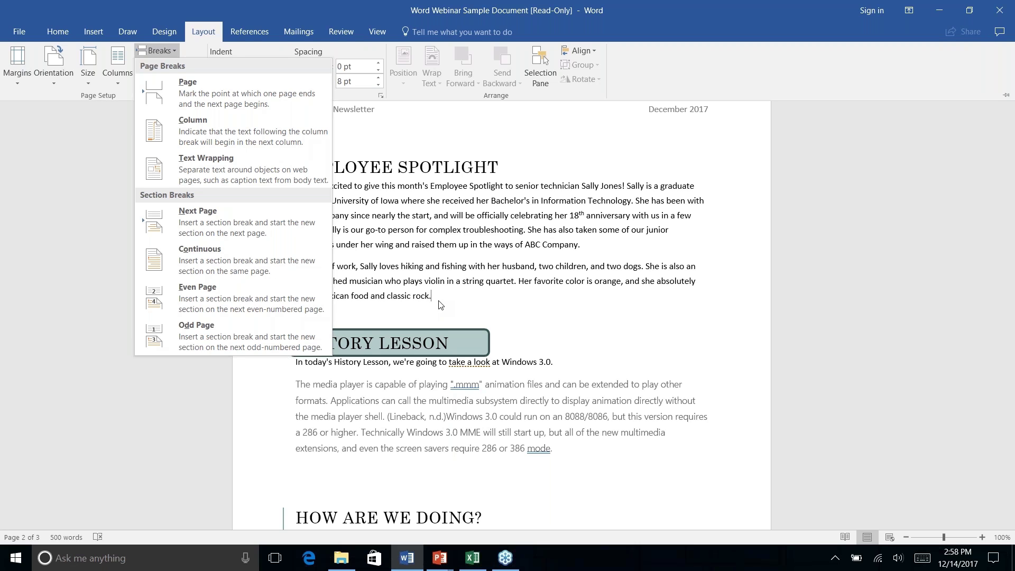
left_click(213, 263)
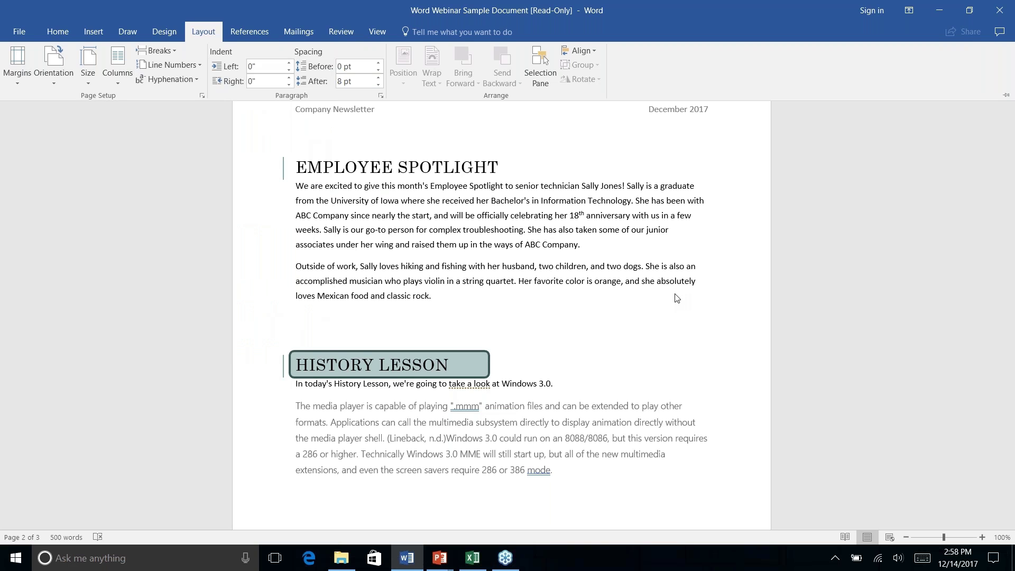
Lay out the Employee Spotlight section in two columns
scroll(677, 298, "down", 1)
scroll(677, 298, "up", 2)
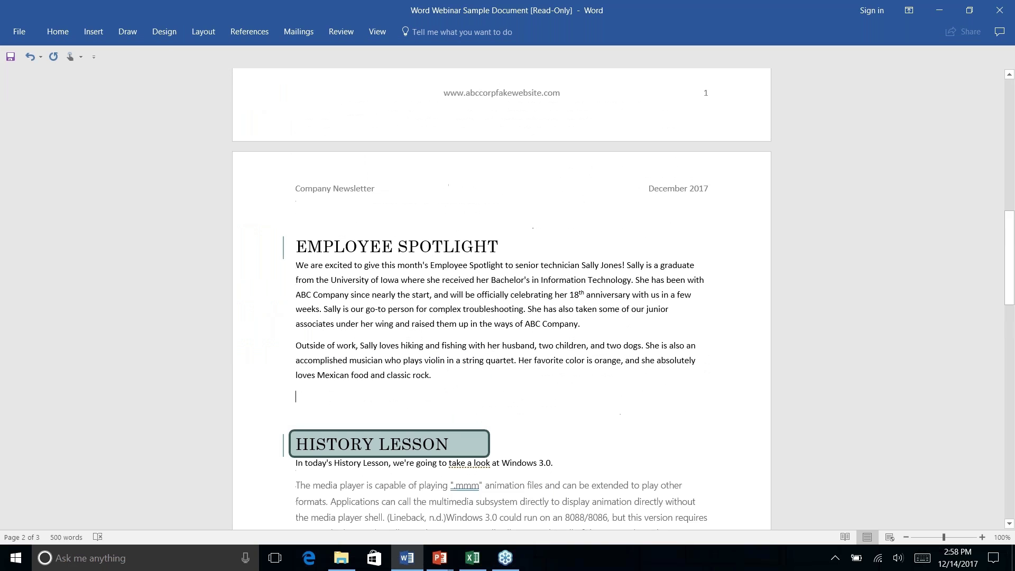
scroll(319, 197, "down", 1)
right_click(374, 276)
key("Escape")
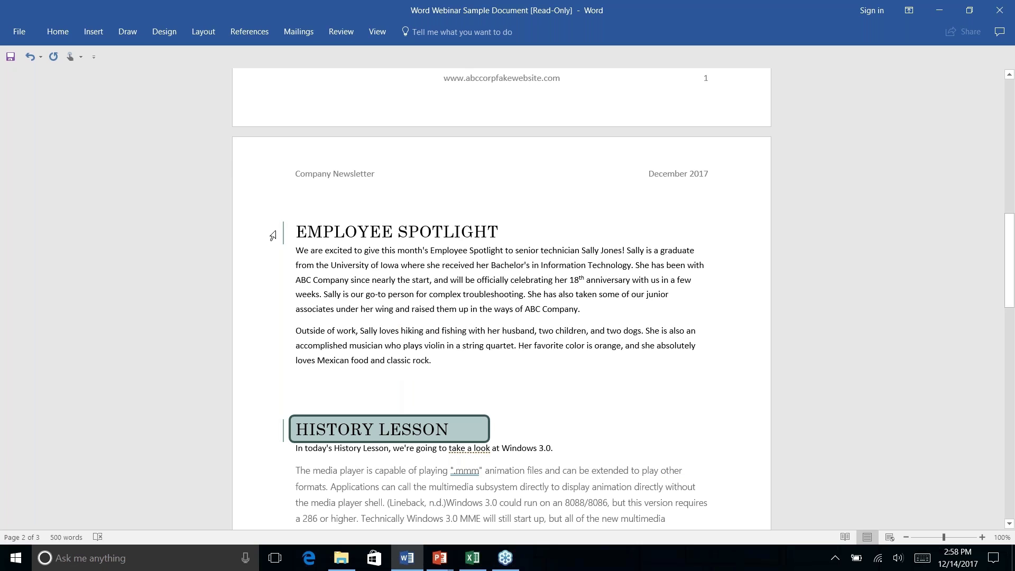
left_click(205, 33)
left_click(116, 84)
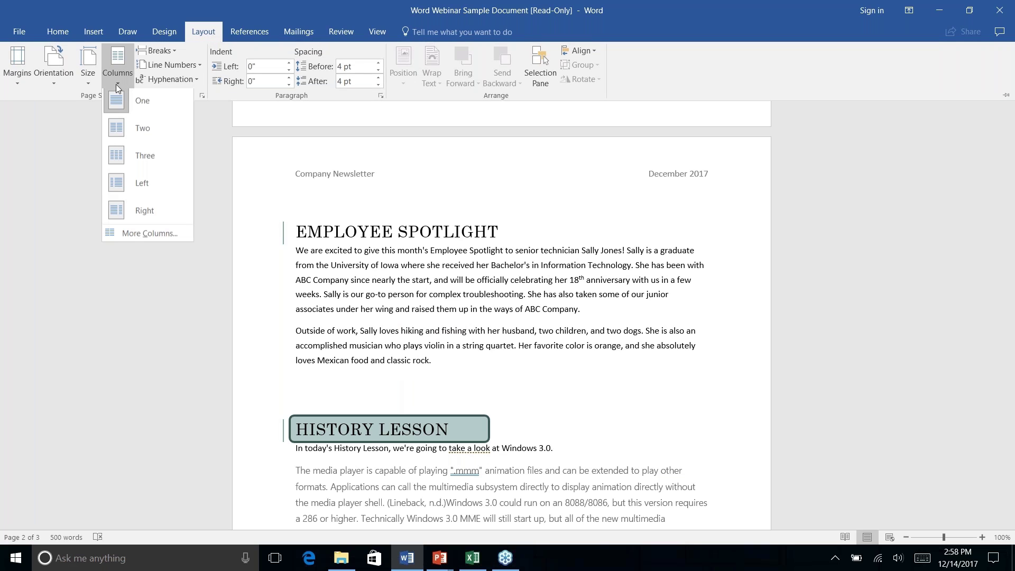
left_click(137, 133)
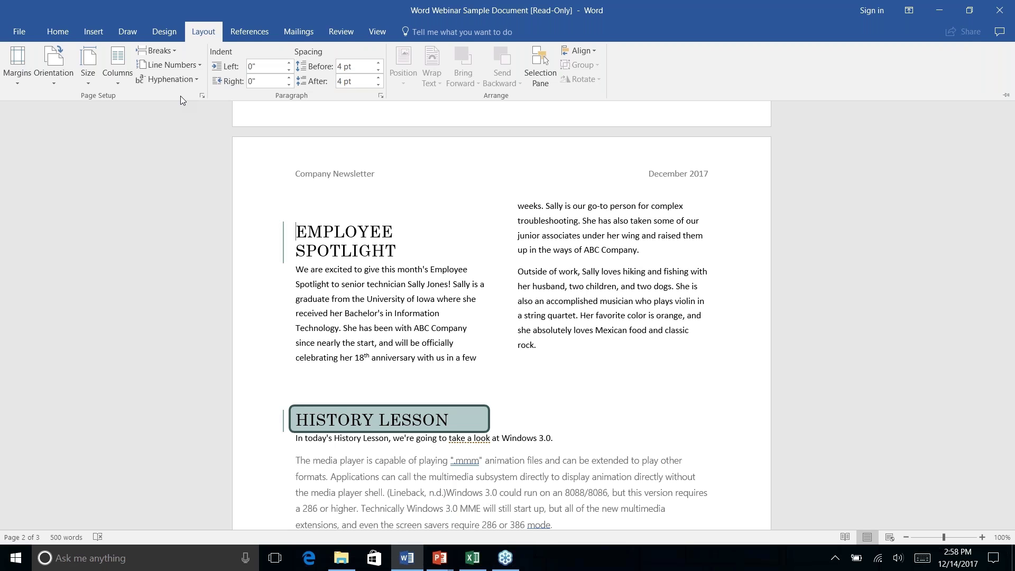
Undo the two-column layout of the Employee Spotlight section
key("ctrl+z")
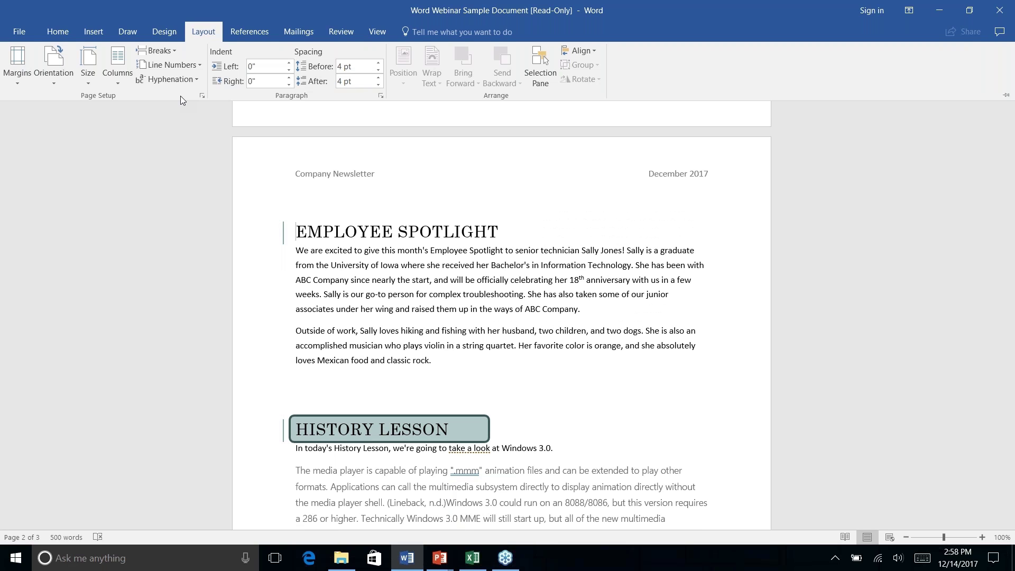
key("ctrl+F1")
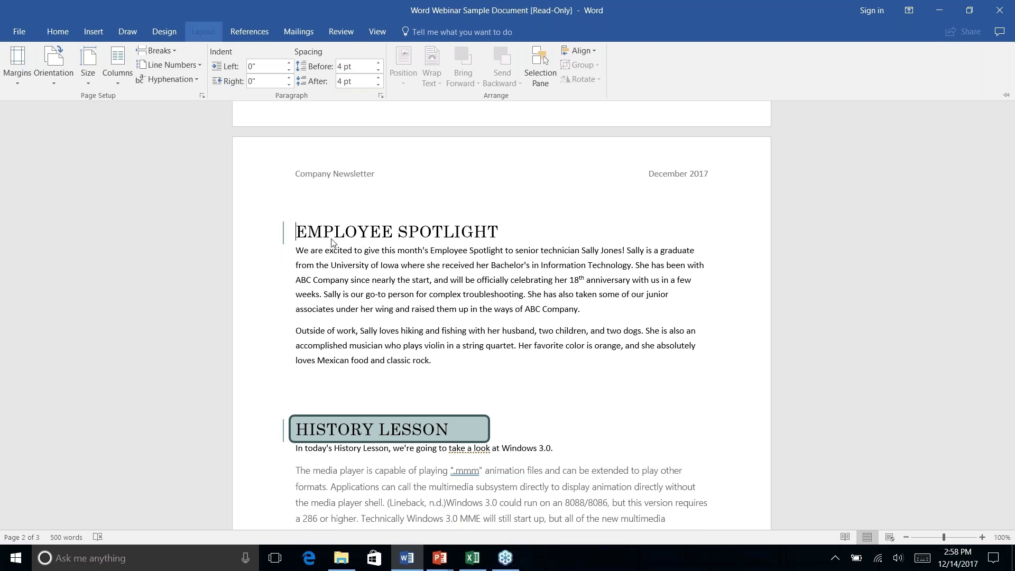
left_click(405, 277)
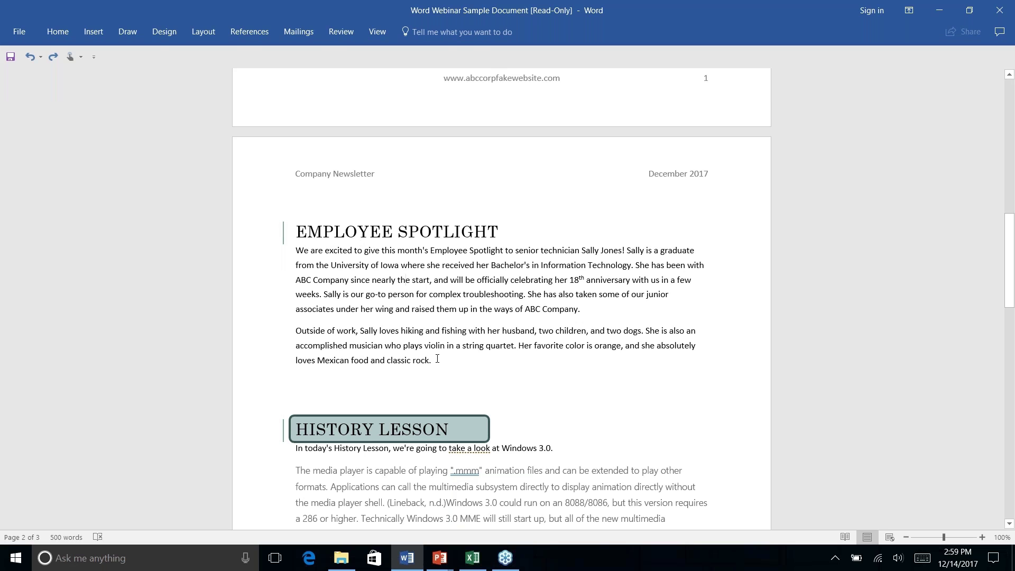
Lay out only the two Employee Spotlight body paragraphs in two columns, keeping the heading outside the selection
left_click_drag(431, 360, 296, 248)
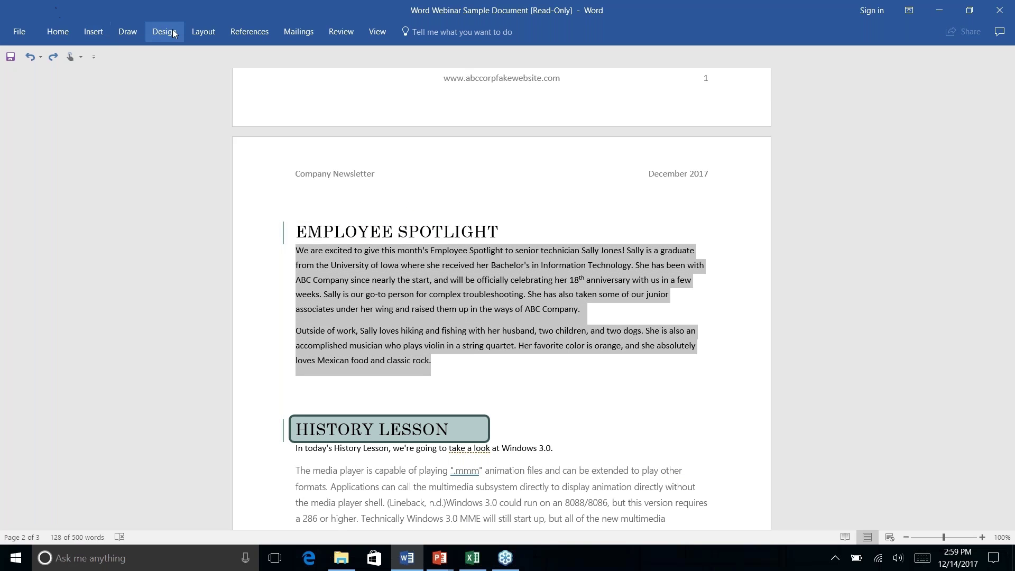
left_click(203, 33)
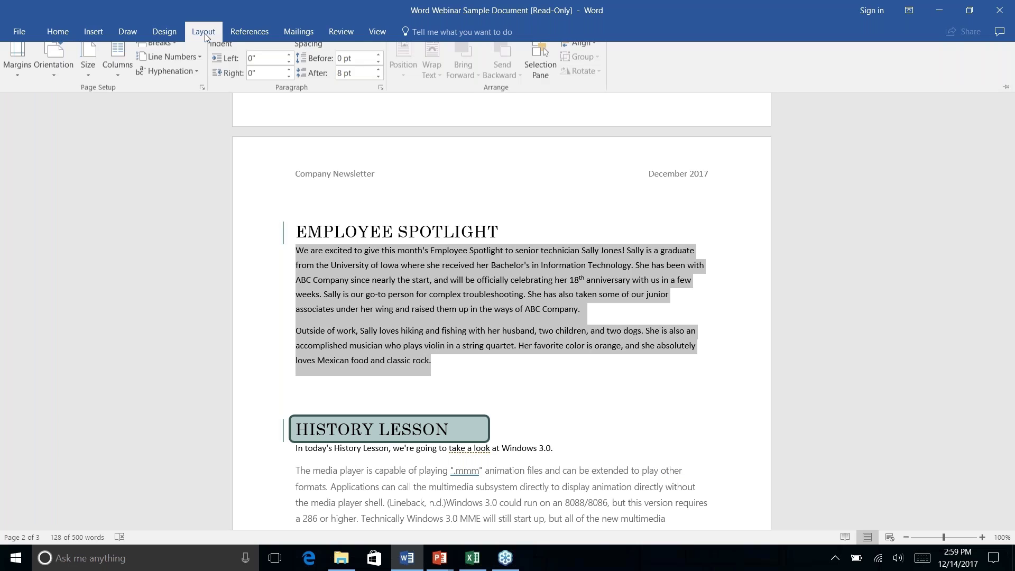
left_click(120, 83)
left_click(135, 132)
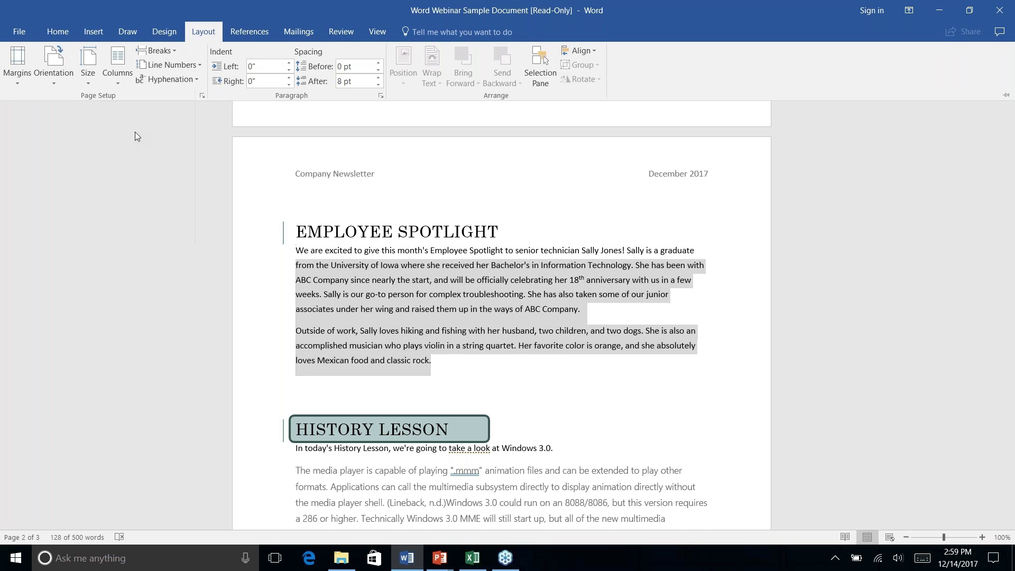
left_click(539, 371)
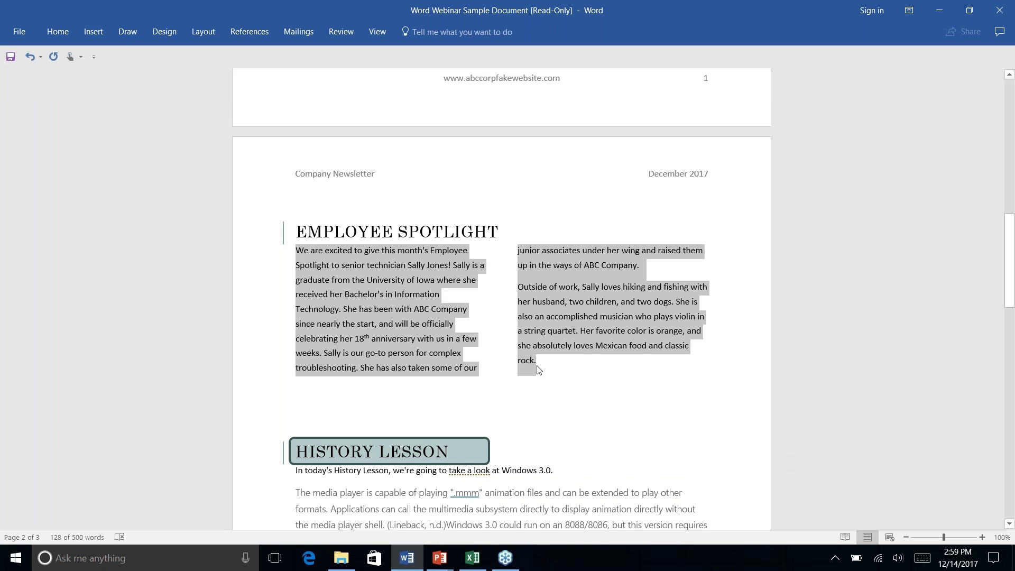
left_click(578, 334)
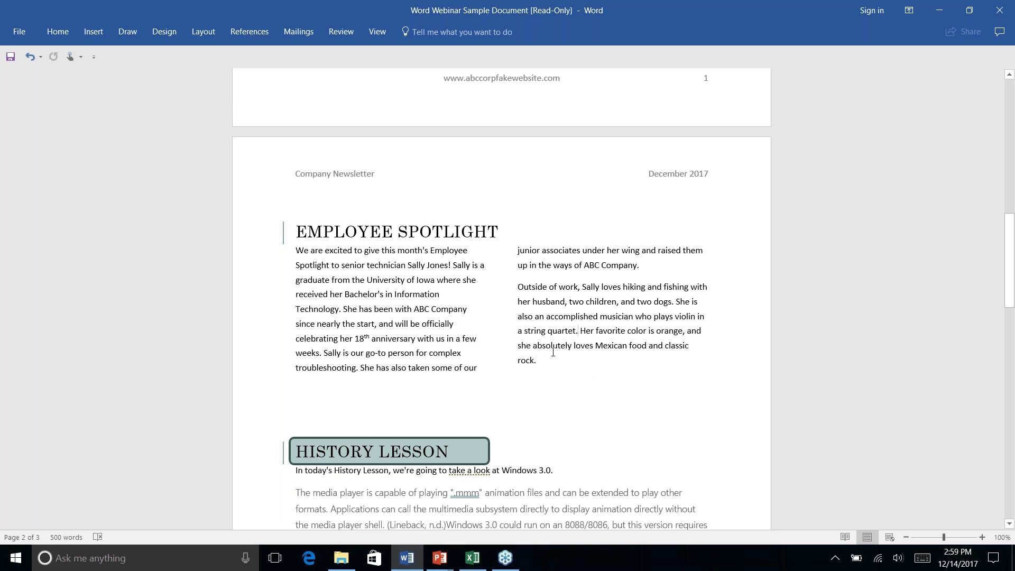
Move the rounded rectangle from the end of page 2 onto page 3 so it frames the centered company address
scroll(553, 352, "down", 10)
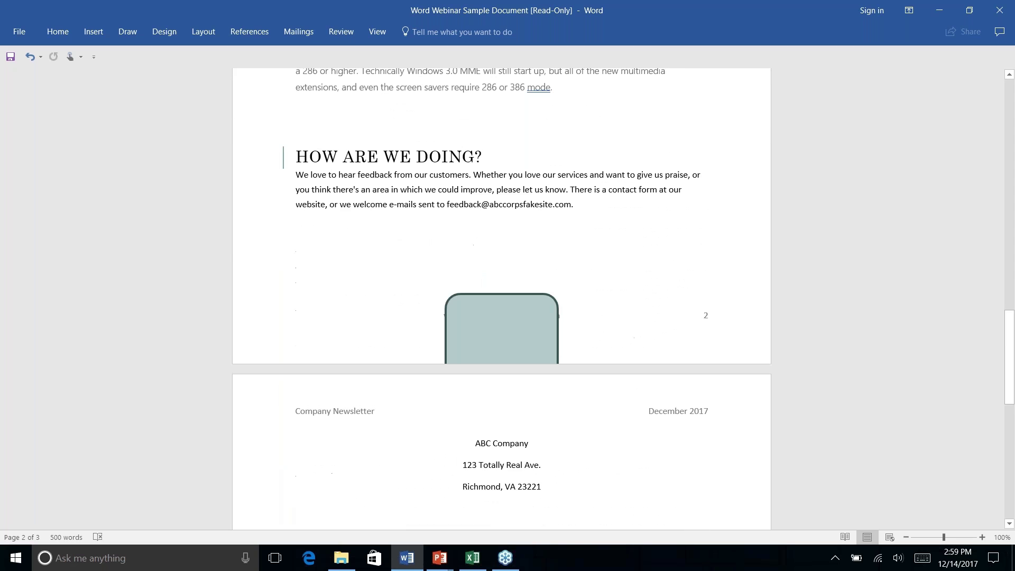
scroll(480, 350, "down", 4)
scroll(480, 350, "up", 5)
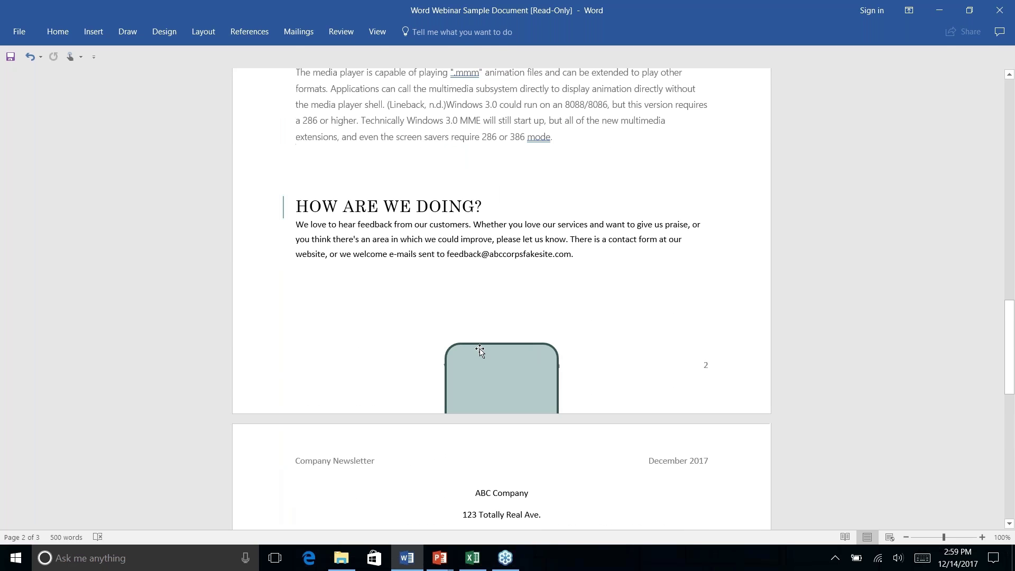
left_click(479, 351)
mouse_move(535, 375)
left_mouse_down()
mouse_move(514, 513)
mouse_move(531, 513)
left_mouse_up()
scroll(546, 473, "down", 8)
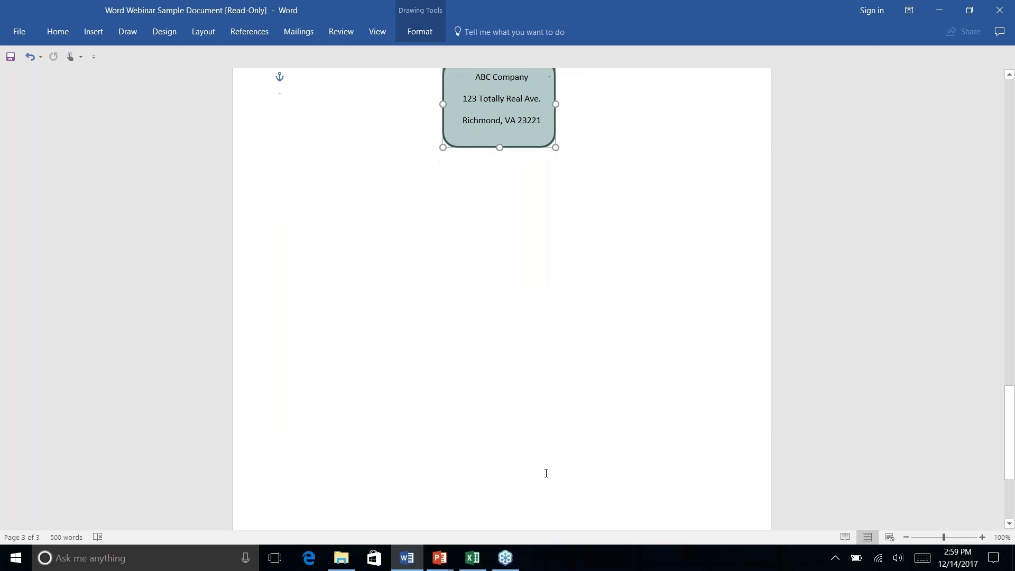
scroll(546, 473, "up", 8)
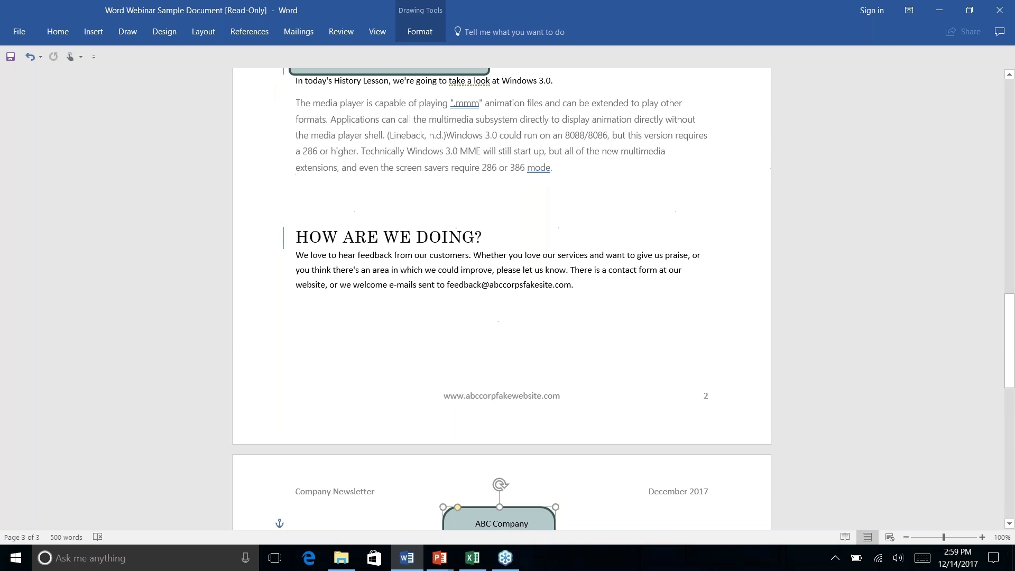
scroll(544, 445, "down", 4)
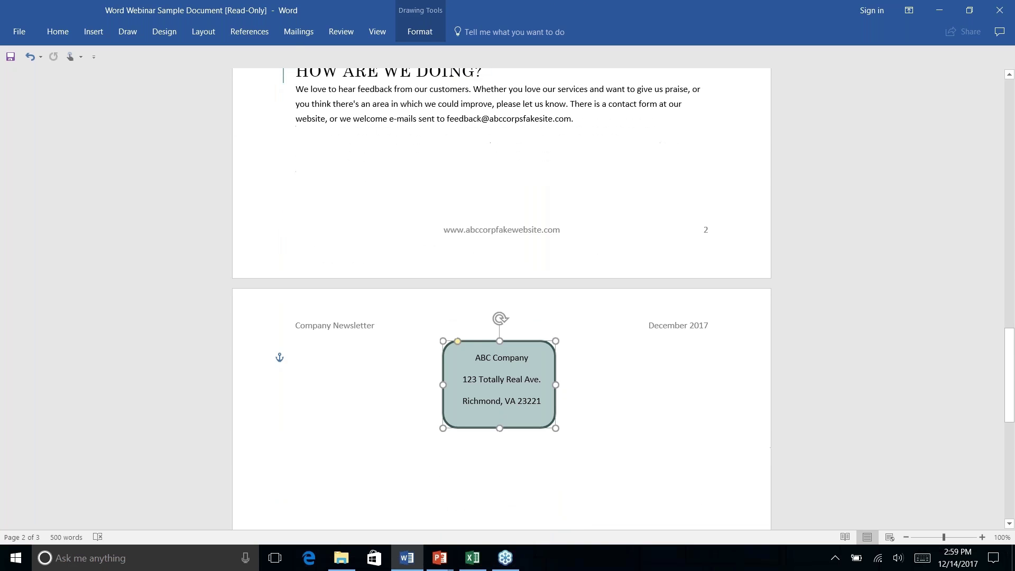
left_click(613, 368)
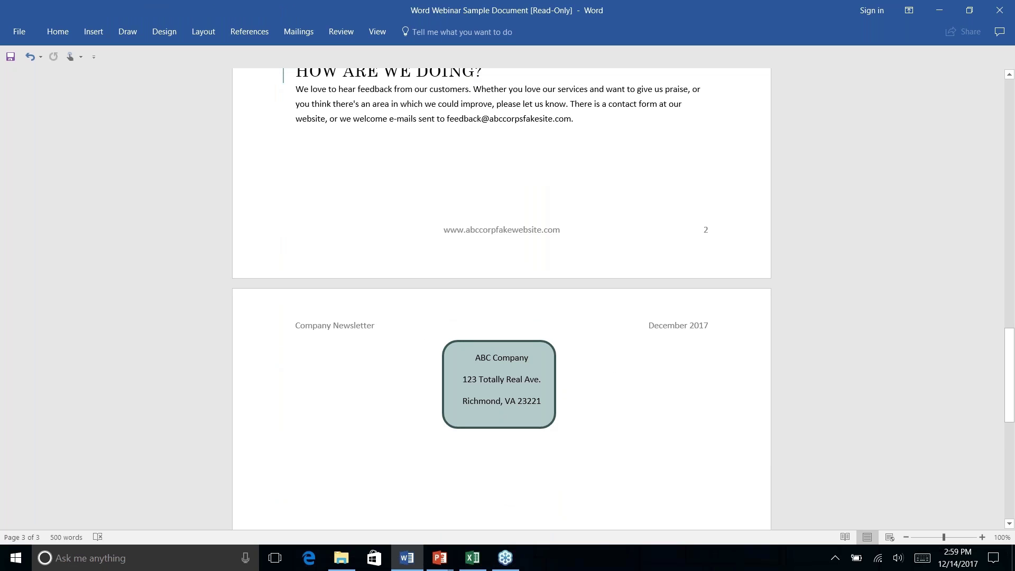
left_click_drag(548, 348, 550, 345)
left_click(439, 325)
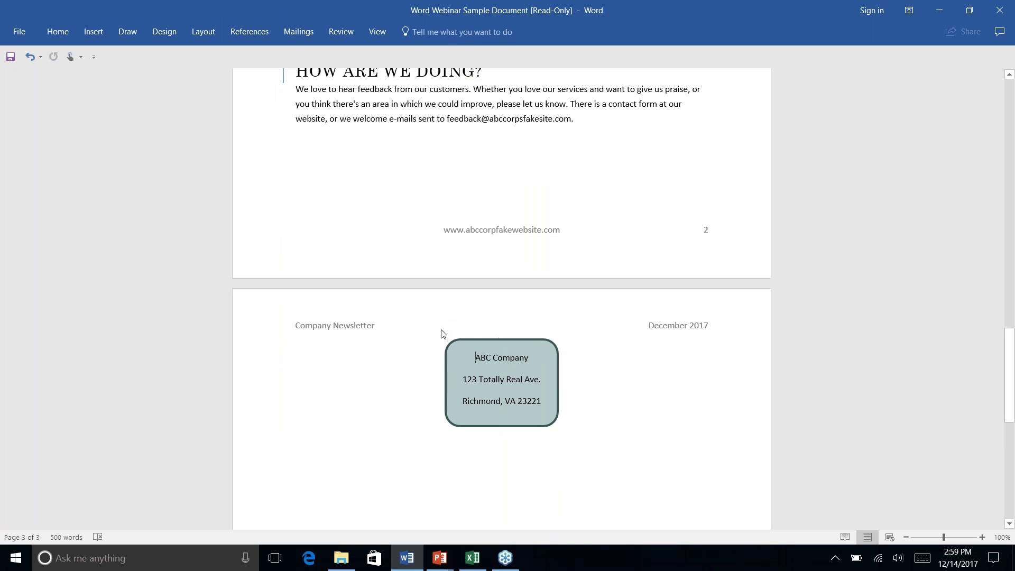
Insert a page break after the How Are We Doing? paragraph, ahead of the company address
left_click(593, 126)
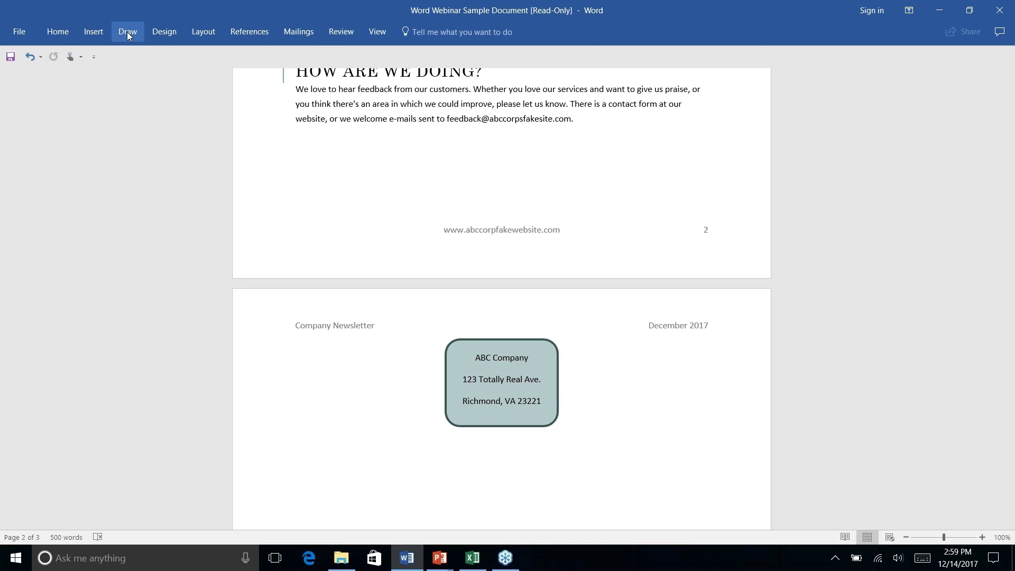
left_click(93, 32)
left_click(204, 31)
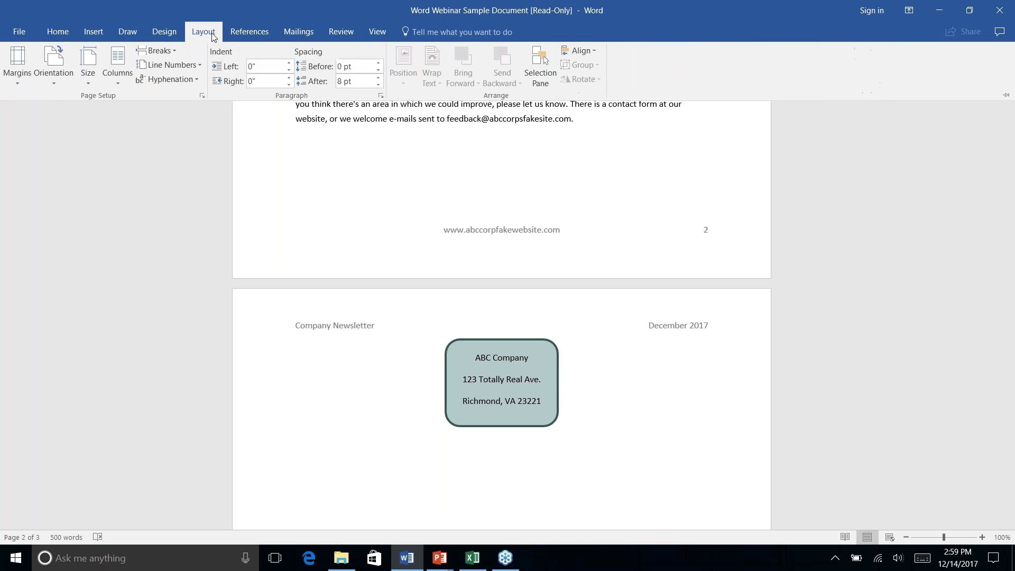
left_click(173, 52)
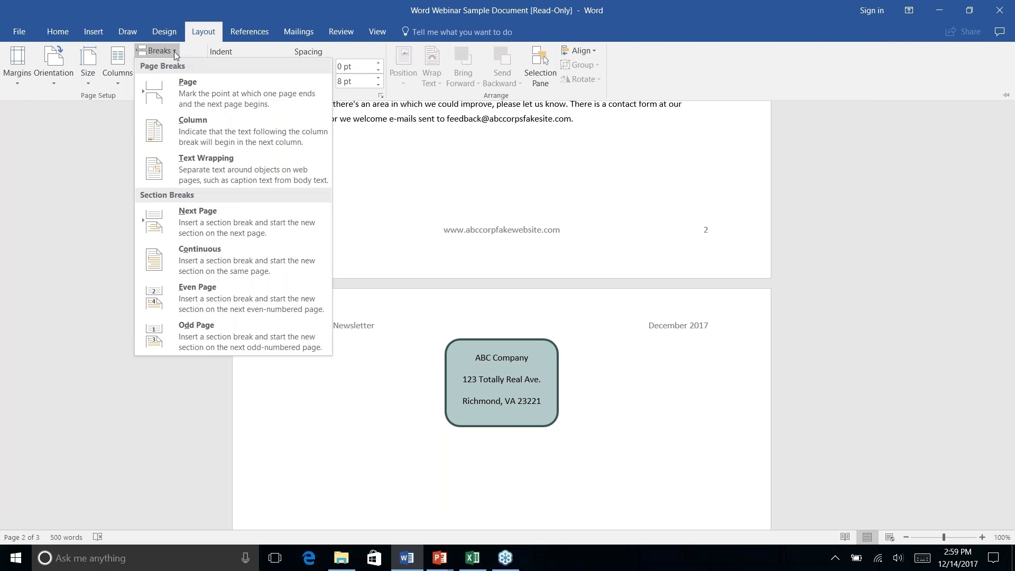
left_click(192, 99)
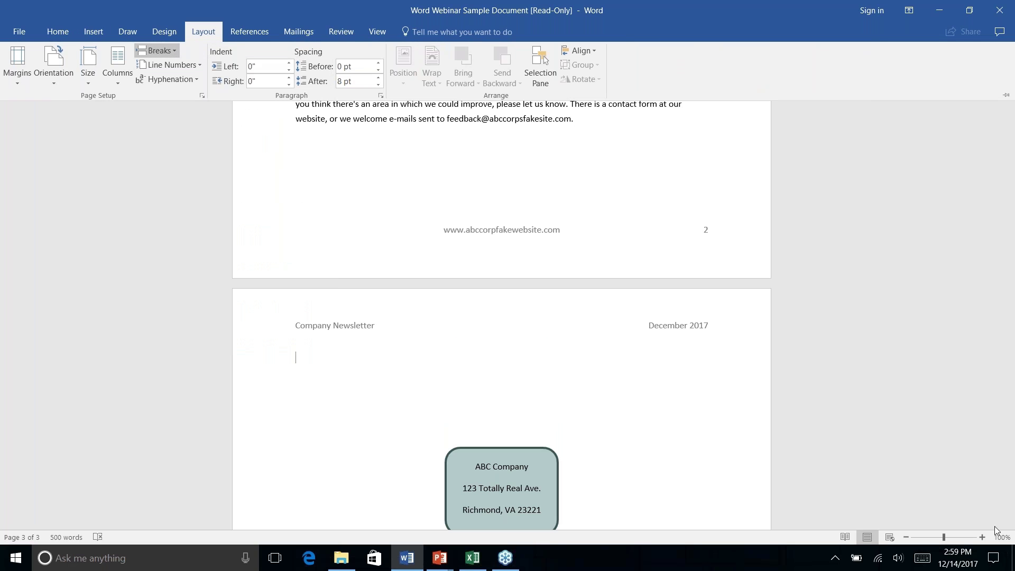
Add a "Name:" line with an underscore blank at the start of page 3 and try entering "M Name" inside the blank
scroll(625, 394, "up", 3)
scroll(501, 296, "up", 3)
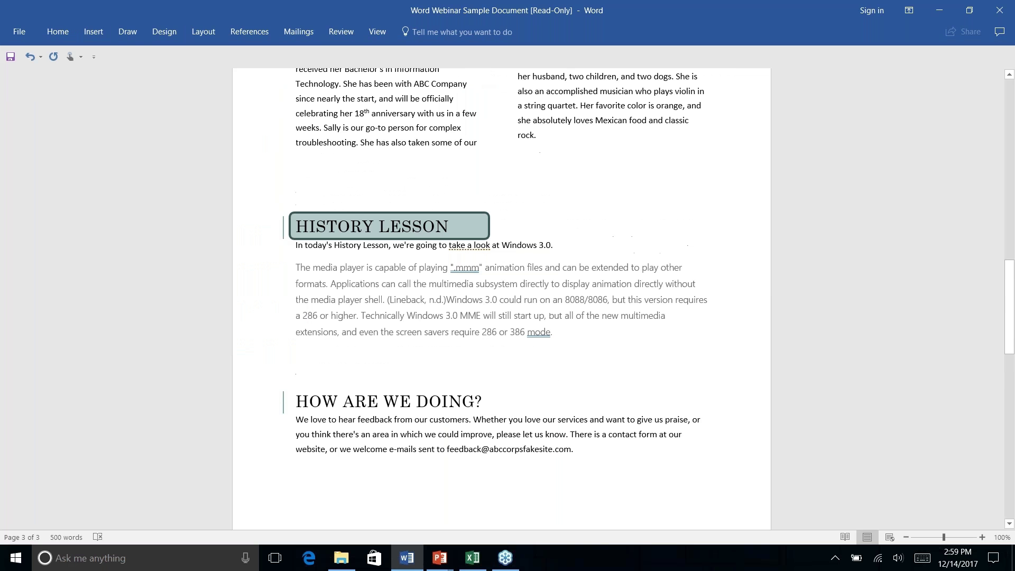
scroll(501, 296, "down", 12)
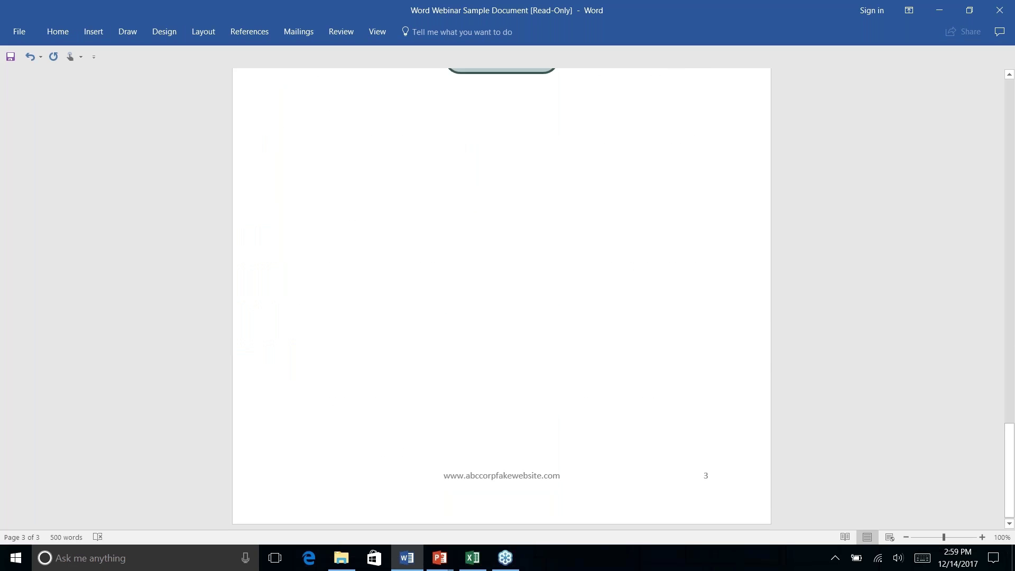
scroll(501, 296, "up", 9)
scroll(501, 296, "up", 13)
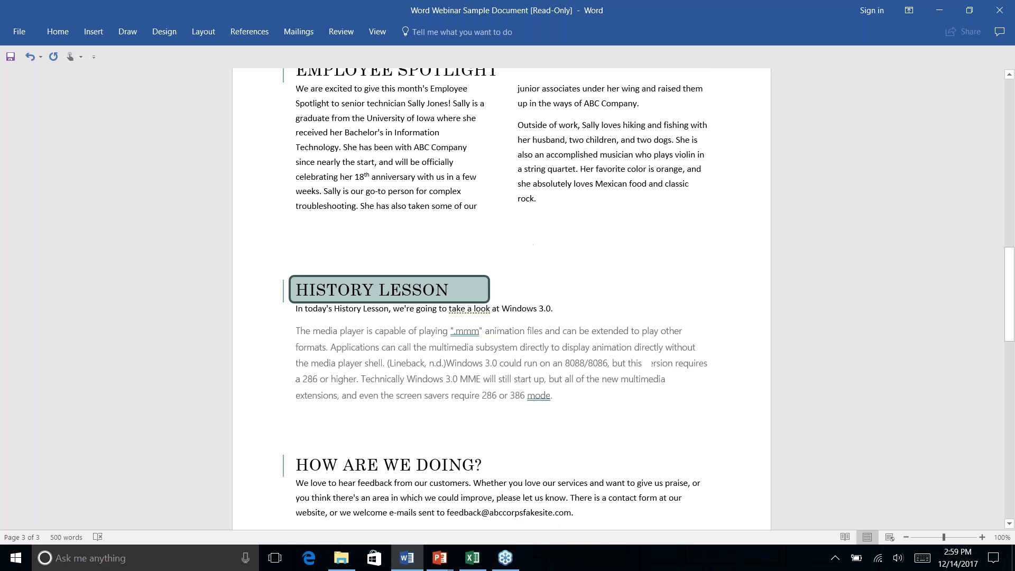
scroll(501, 296, "down", 14)
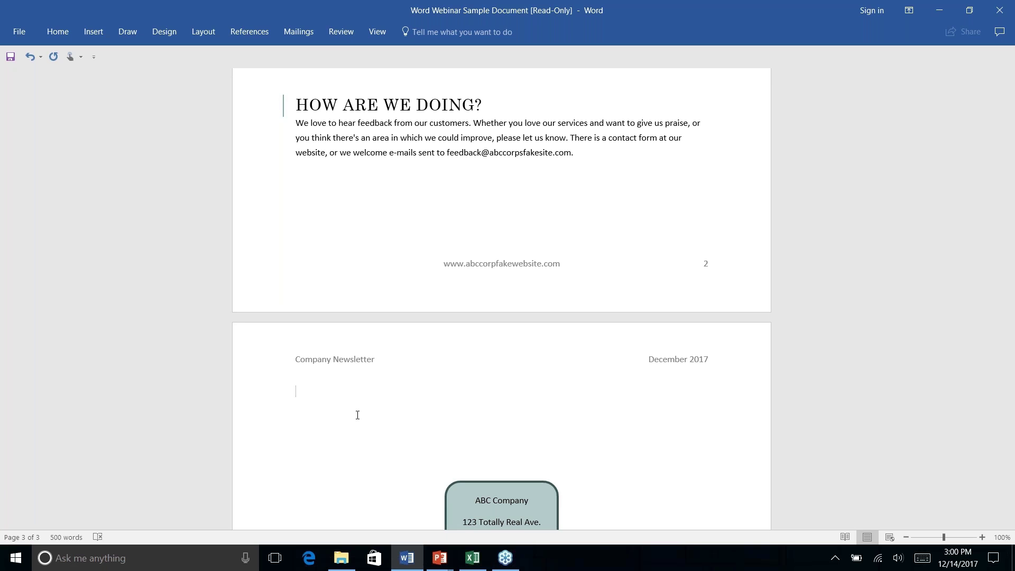
type("Name: _________________")
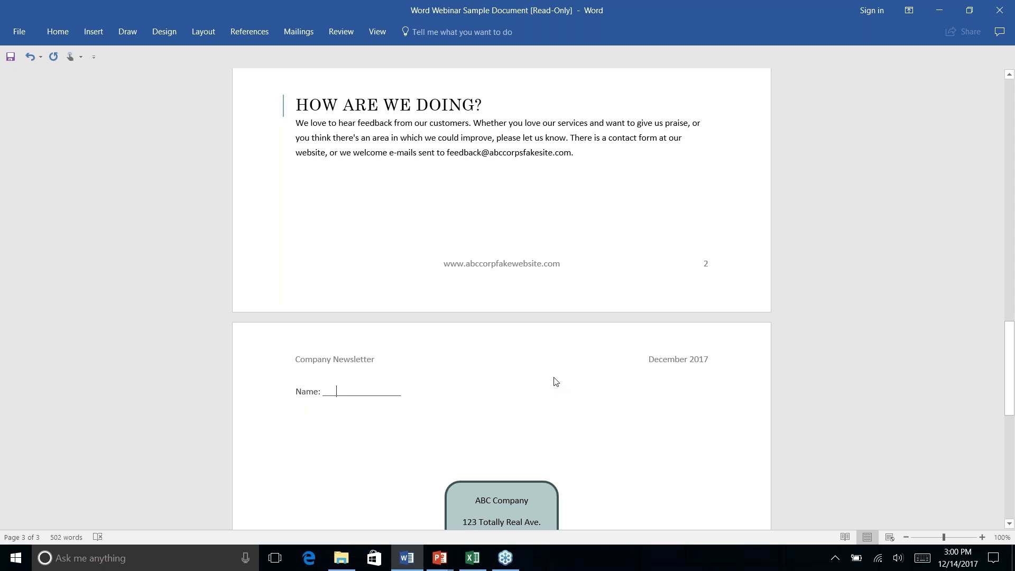
type("M Name")
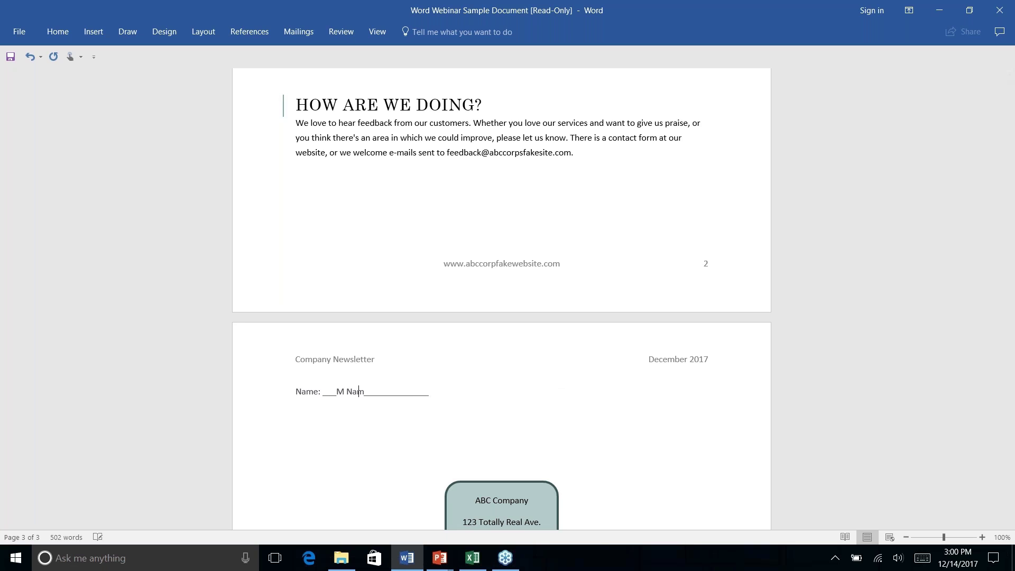
Remove the trial text and all the underscores after "Name:" on page 3
key("BackSpace")
key("BackSpace")
key("BackSpace")
key("BackSpace")
key("BackSpace")
key("BackSpace")
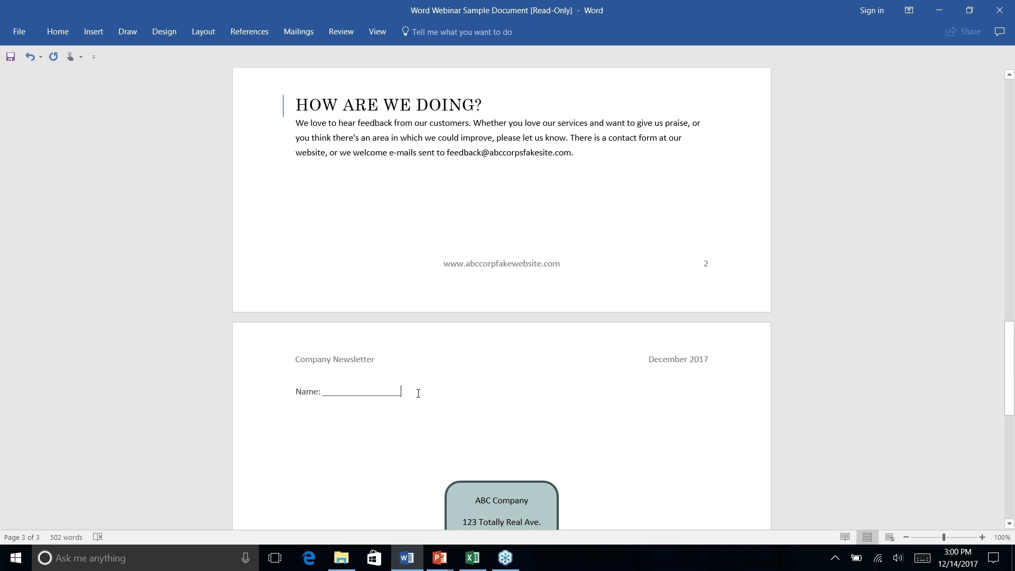
key("BackSpace")
key("BackSpace")
key("BackSpace")
key("BackSpace")
key("BackSpace")
key("BackSpace")
key("BackSpace")
key("BackSpace")
key("BackSpace")
key("BackSpace")
key("BackSpace")
key("BackSpace")
key("BackSpace")
key("BackSpace")
key("BackSpace")
key("BackSpace")
key("BackSpace")
key("BackSpace")
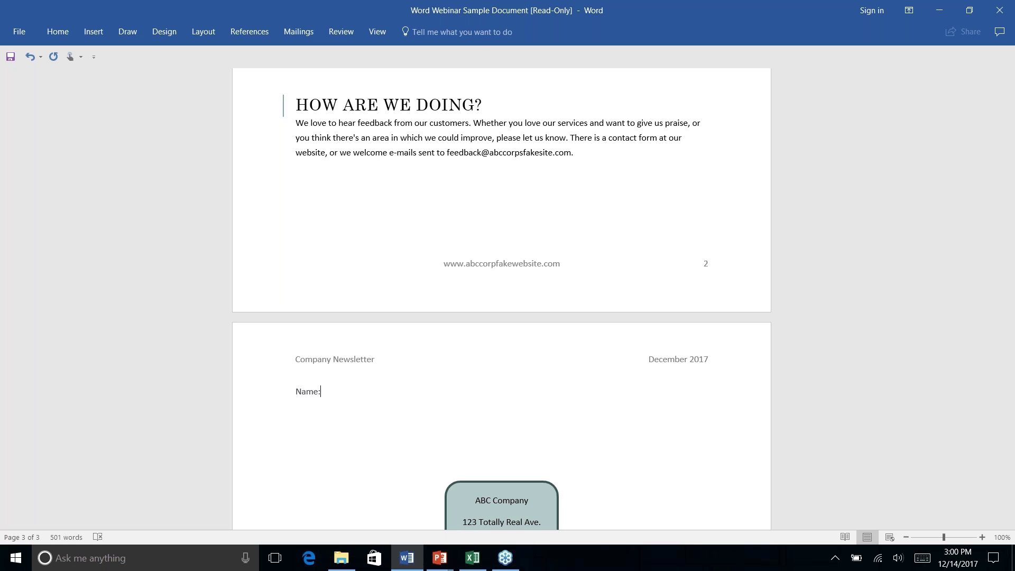
Create a full-width horizontal line beneath "Name:" with the three-hyphen (---) AutoFormat, retrying it on a separate line
type("---")
key("Return")
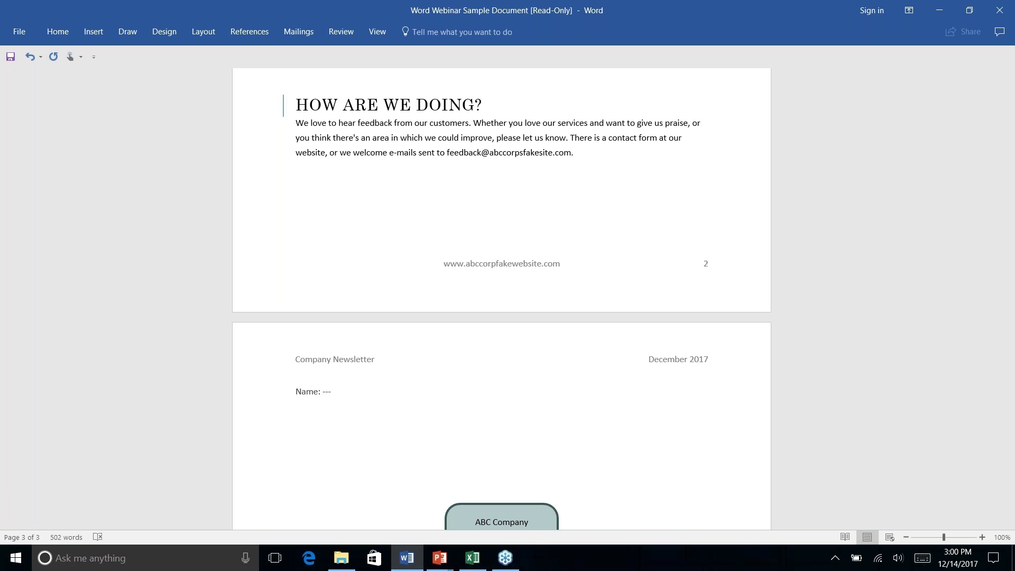
key("BackSpace")
key("BackSpace")
key("BackSpace")
key("BackSpace")
type("---")
key("Return")
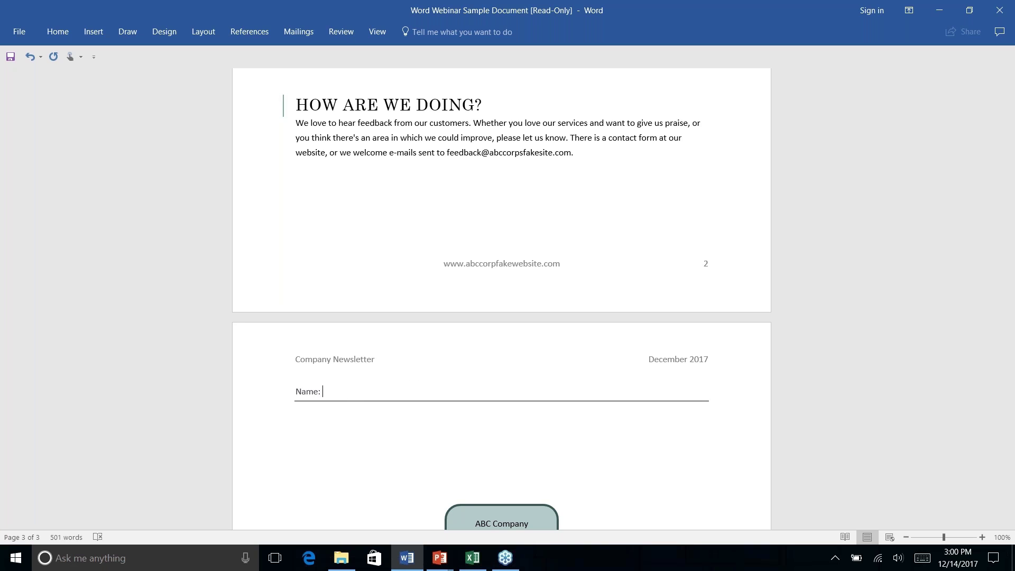
Fill in "My Names" after "Name:" and delete the whole entry together with its horizontal line
type("My Names")
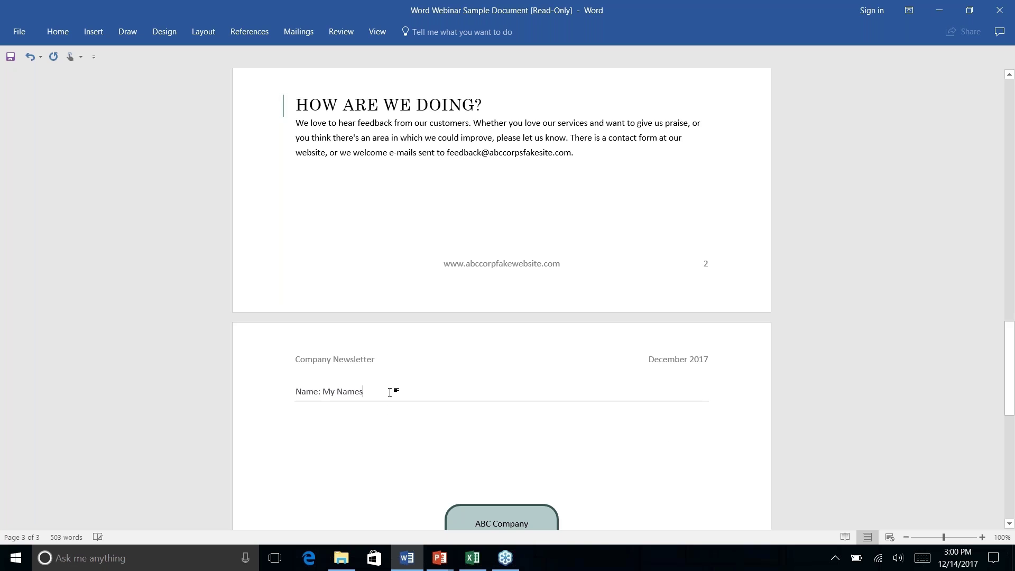
left_click_drag(295, 391, 358, 415)
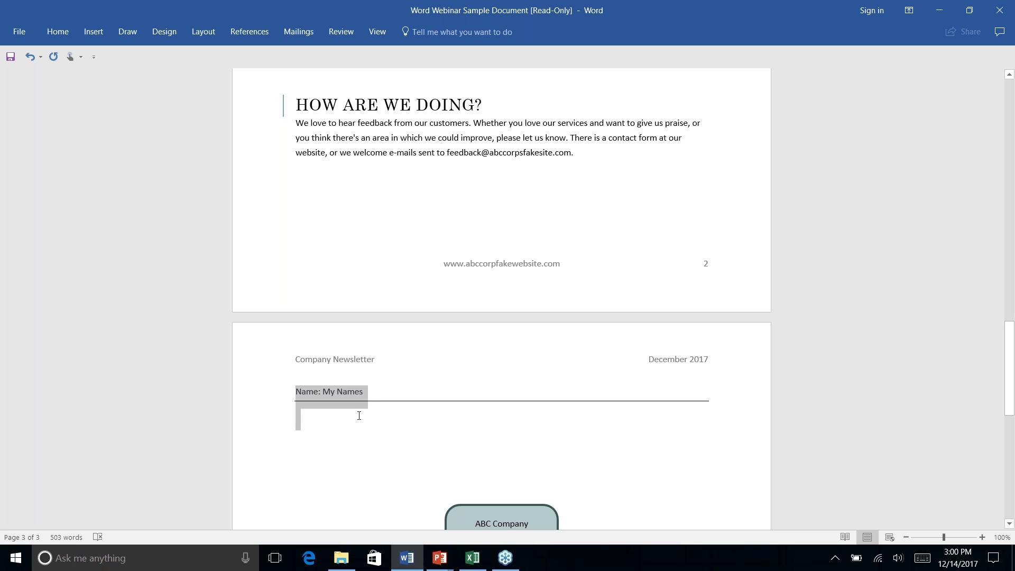
key("Delete")
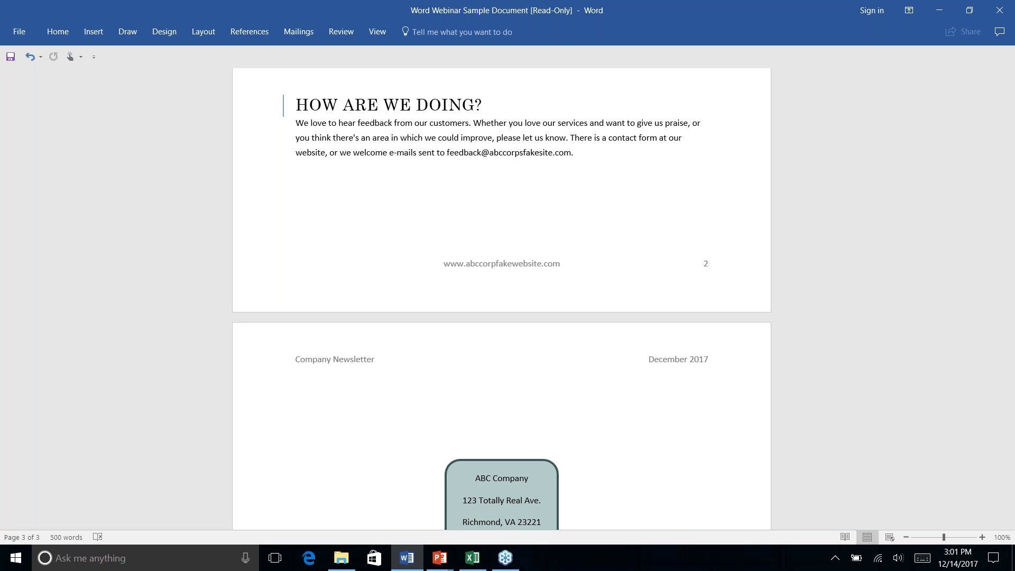
Return to the start of the newsletter and launch the Step-by-Step Mail Merge Wizard
scroll(501, 298, "down", 9)
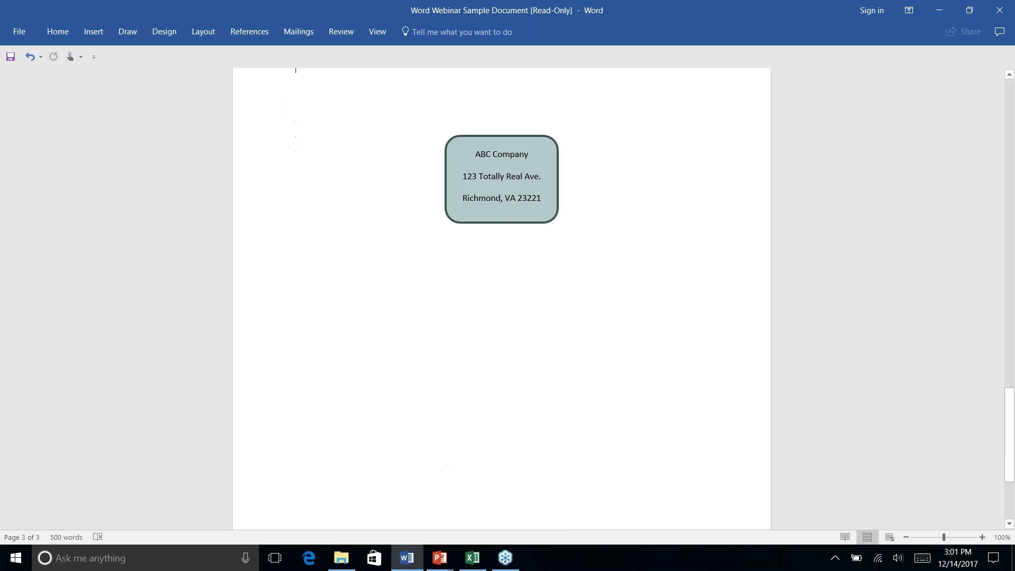
scroll(502, 298, "up", 20)
scroll(501, 299, "up", 1)
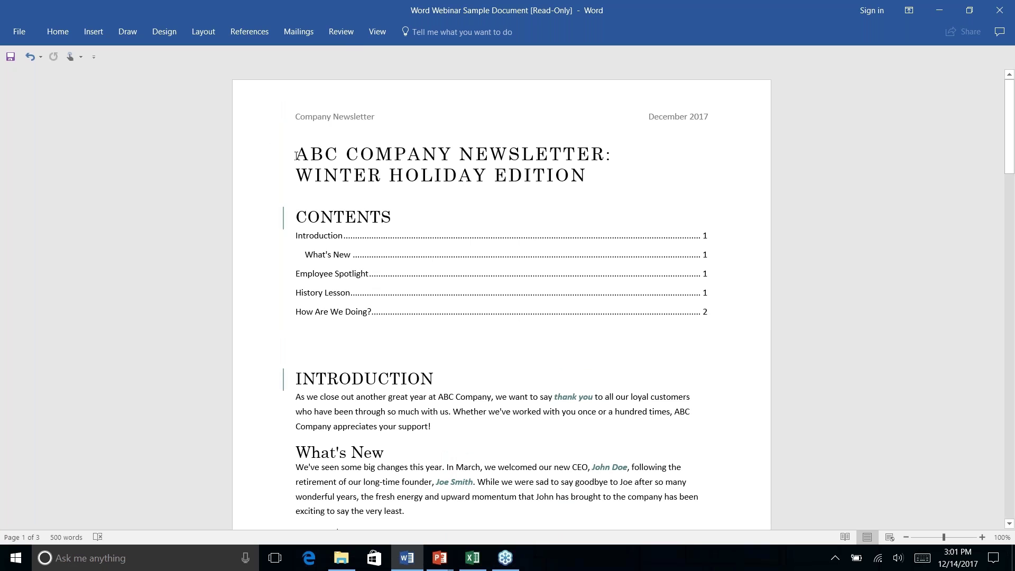
left_click(254, 33)
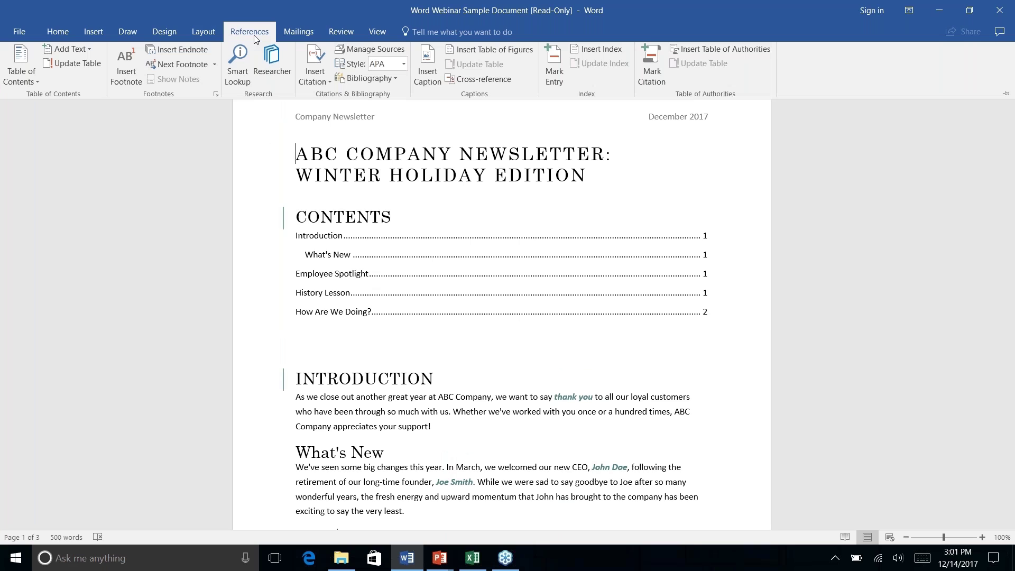
left_click(301, 33)
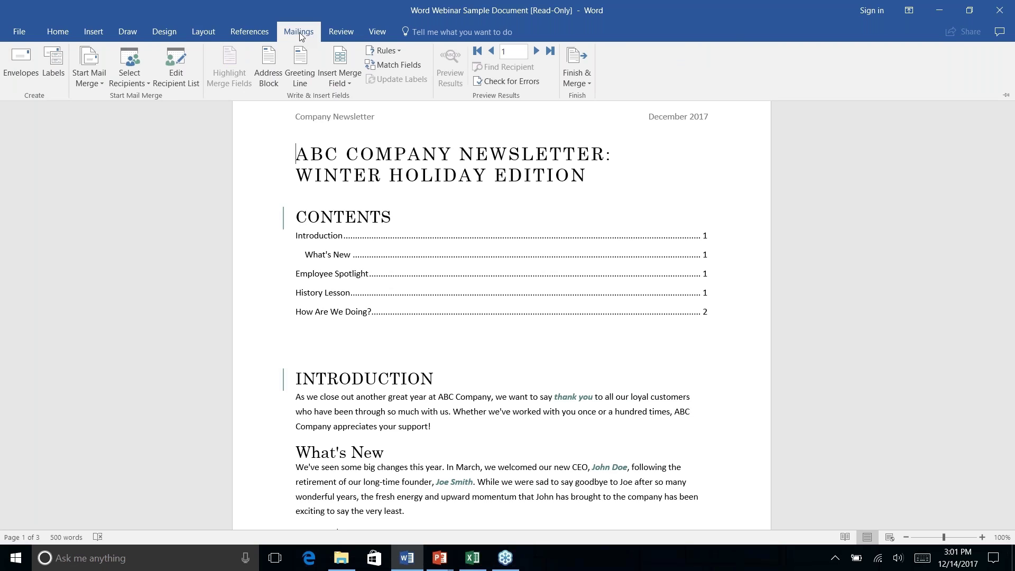
left_click(98, 85)
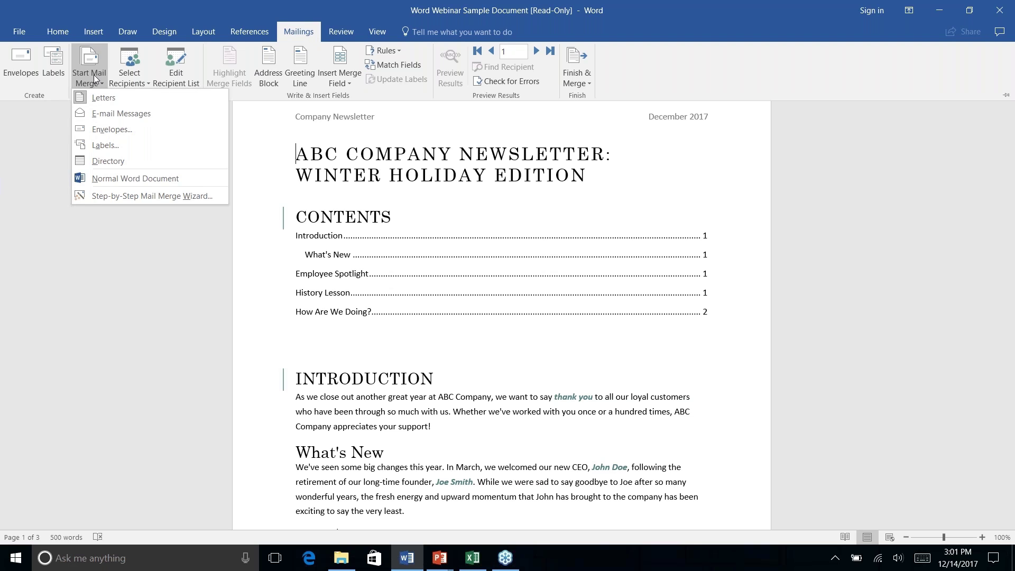
left_click(101, 196)
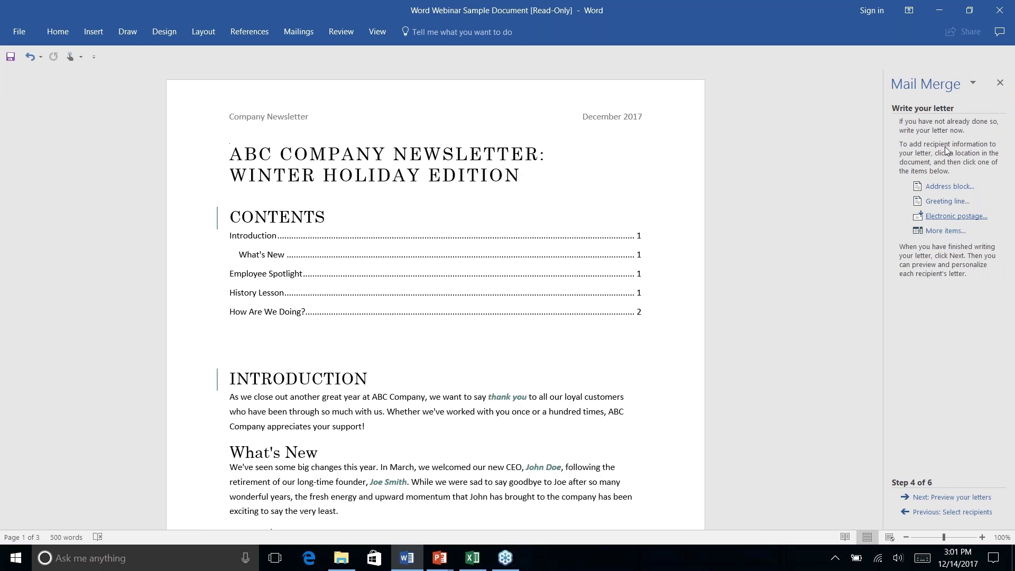
Go back to the wizard's first stage and proceed to recipient selection with Letters as document type and the current document as starting point
left_click(932, 513)
left_click(932, 513)
left_click(932, 512)
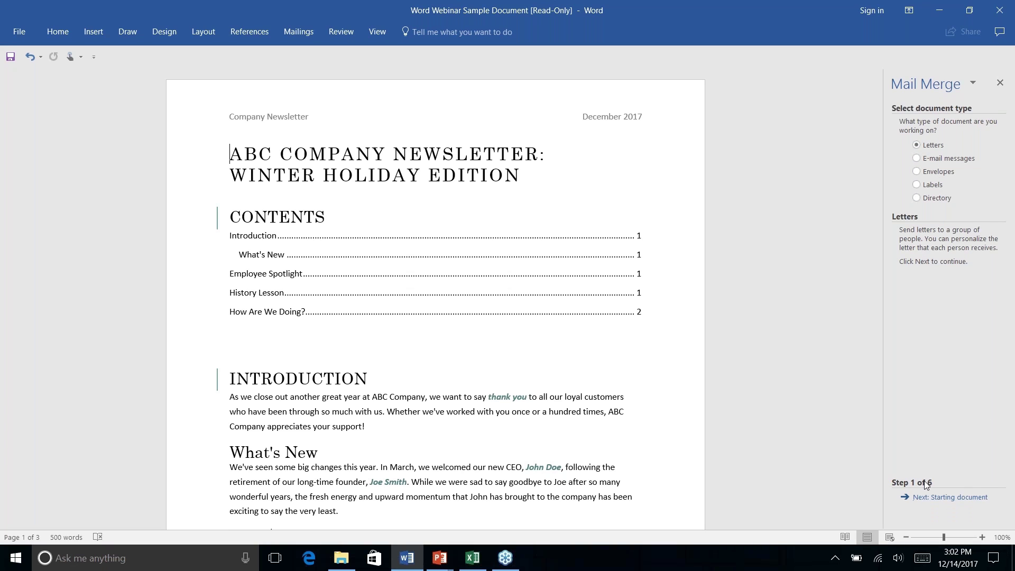
left_click(950, 497)
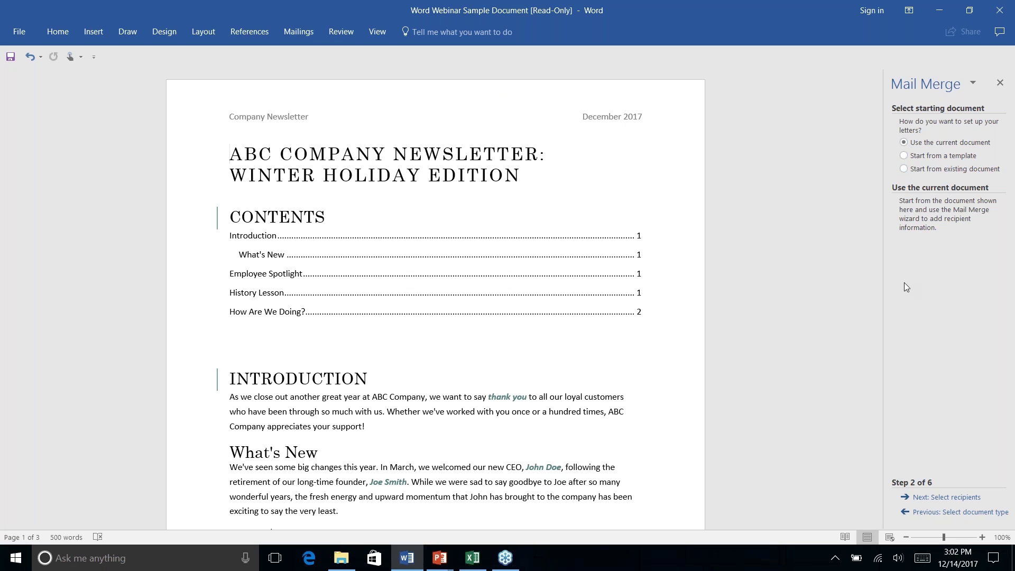
left_click(954, 498)
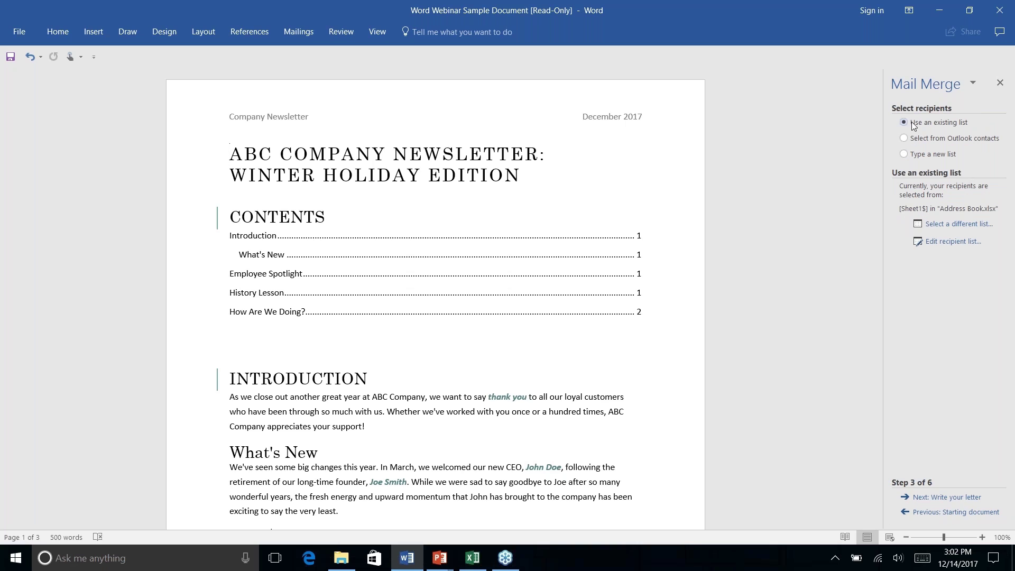
Set Sheet1$ of the Address Book workbook in Documents as the recipient list, with column headers in the first row and all recipients included
left_click(942, 224)
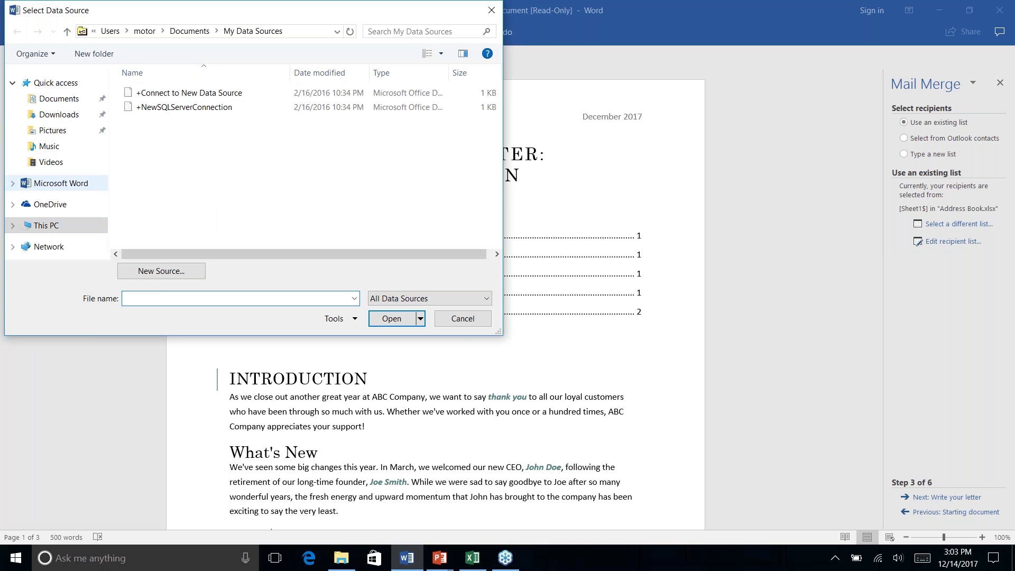
left_click(53, 98)
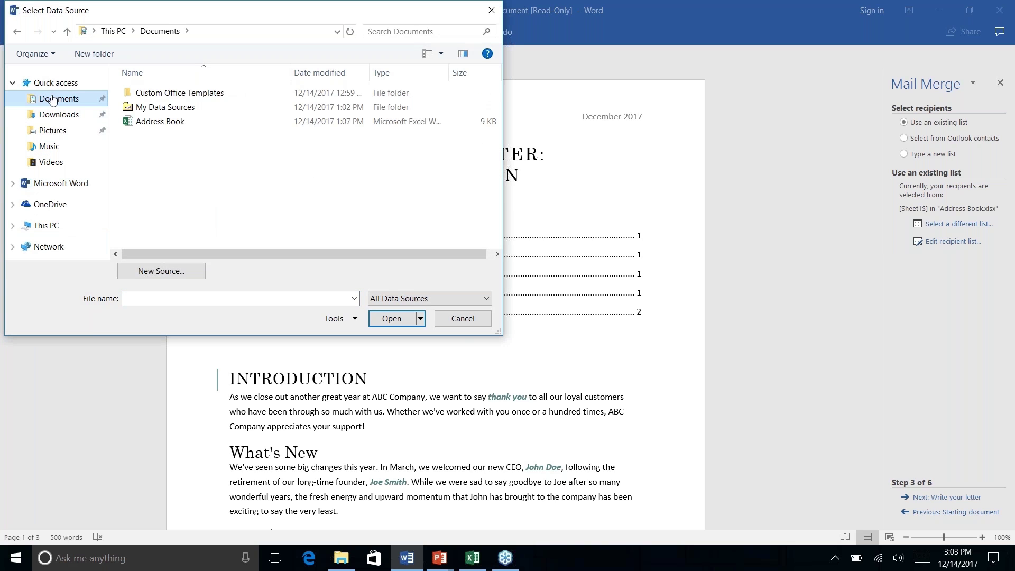
left_click(152, 125)
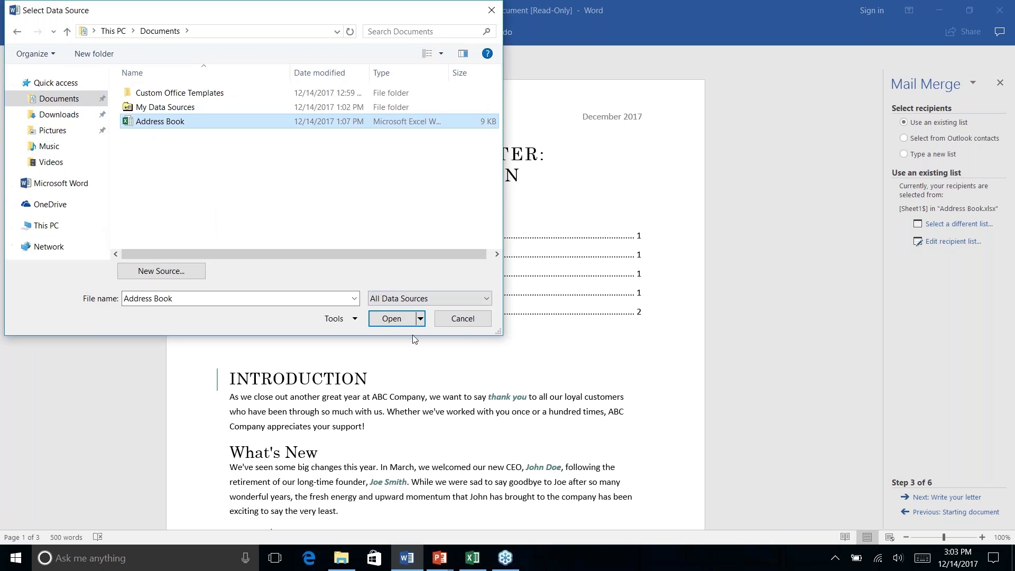
left_click(385, 321)
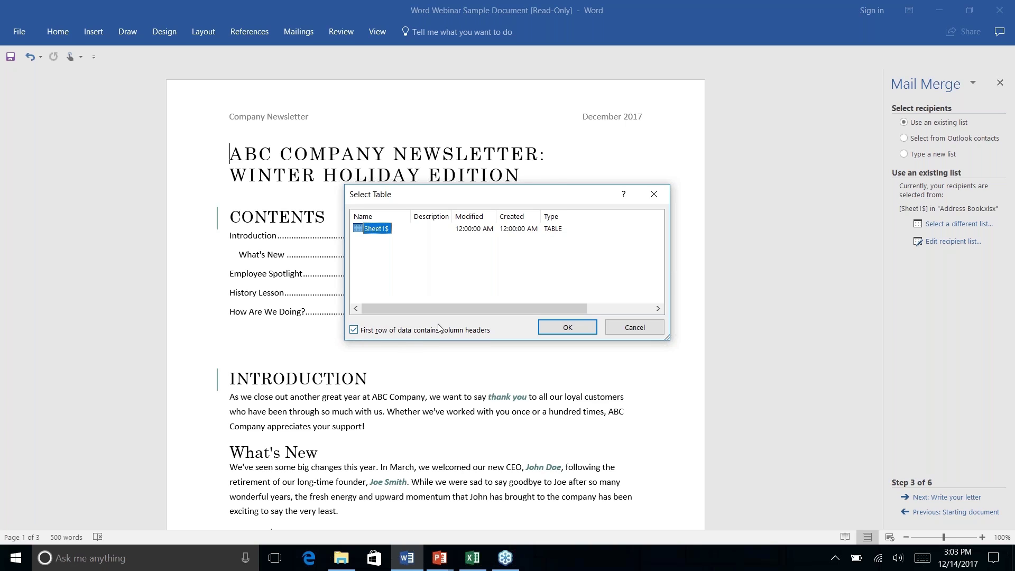
left_click(562, 330)
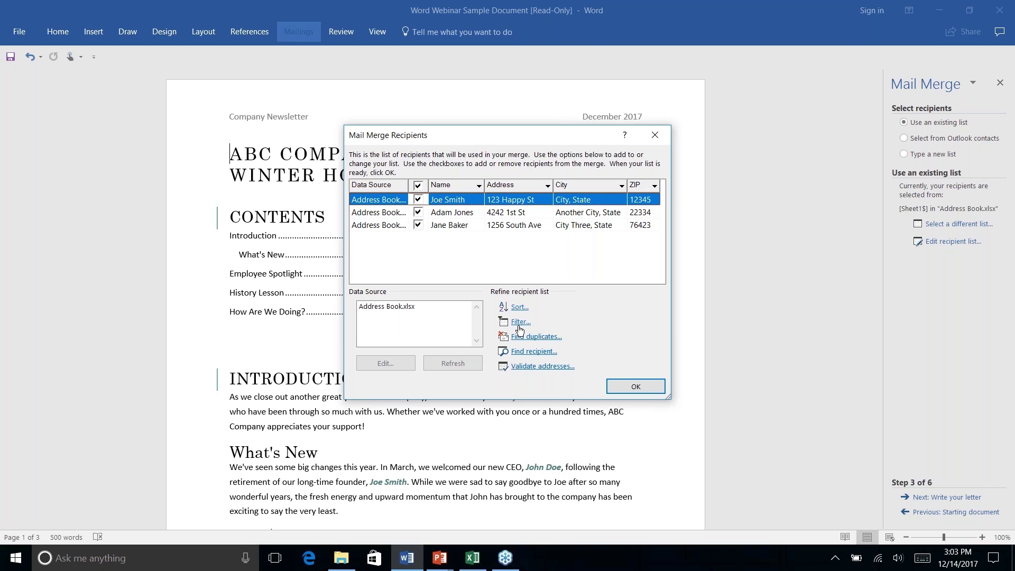
left_click(638, 389)
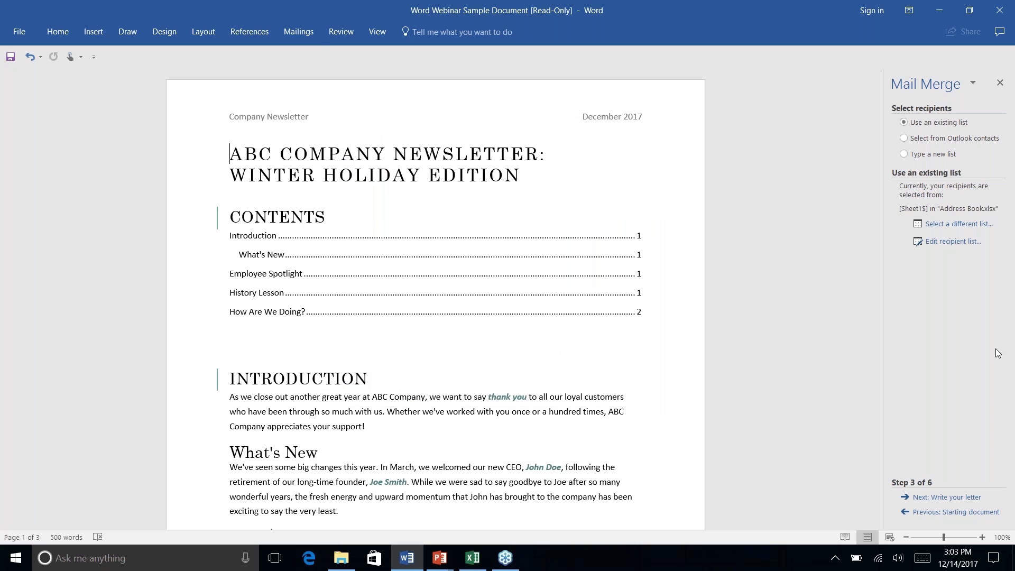
Proceed to writing the letter and insert an address block with recipient name and postal address before the newsletter title
left_click(937, 498)
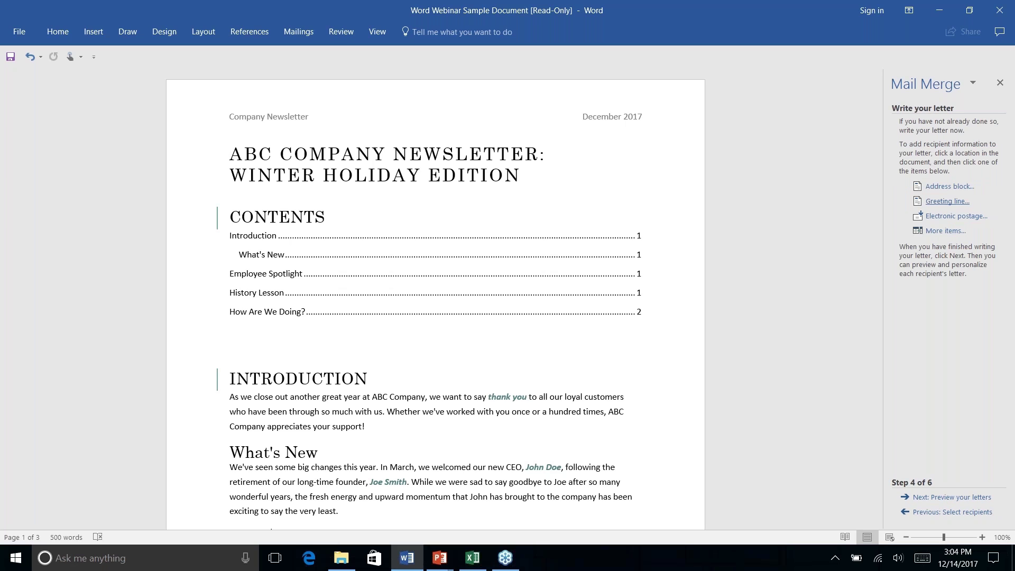
left_click(941, 188)
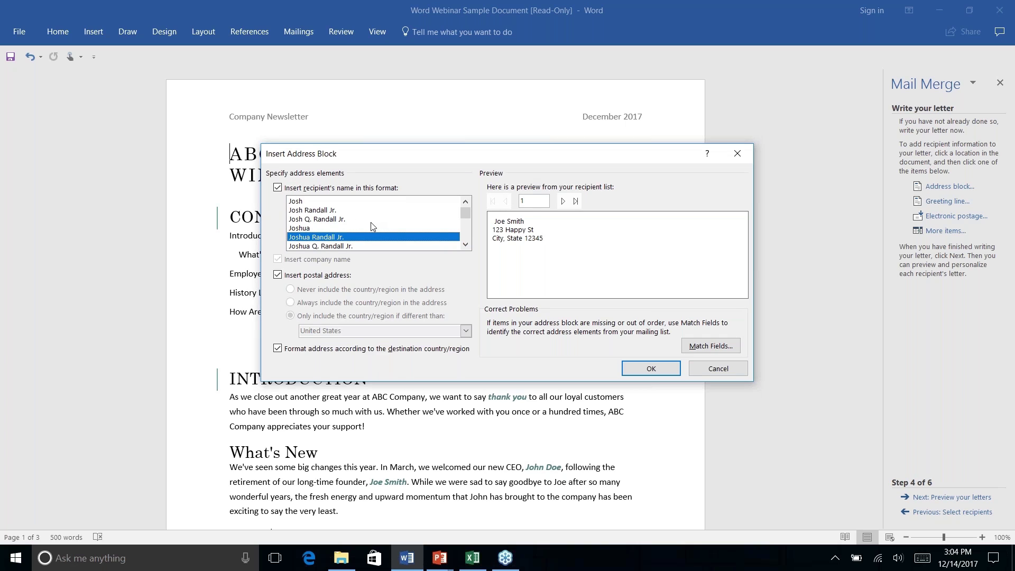
mouse_move(465, 217)
left_mouse_down()
mouse_move(465, 237)
mouse_move(463, 219)
left_mouse_up()
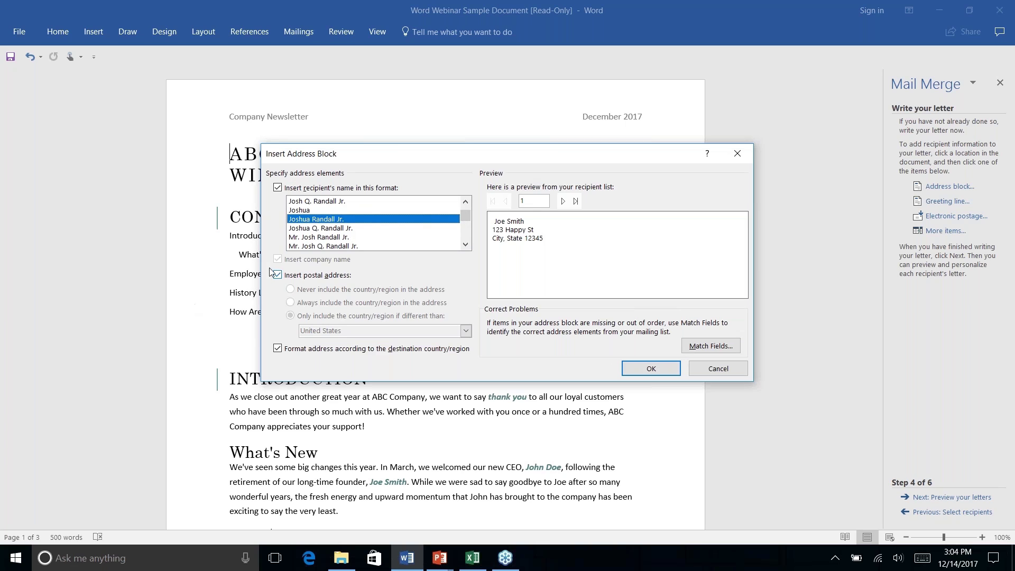
left_click(651, 369)
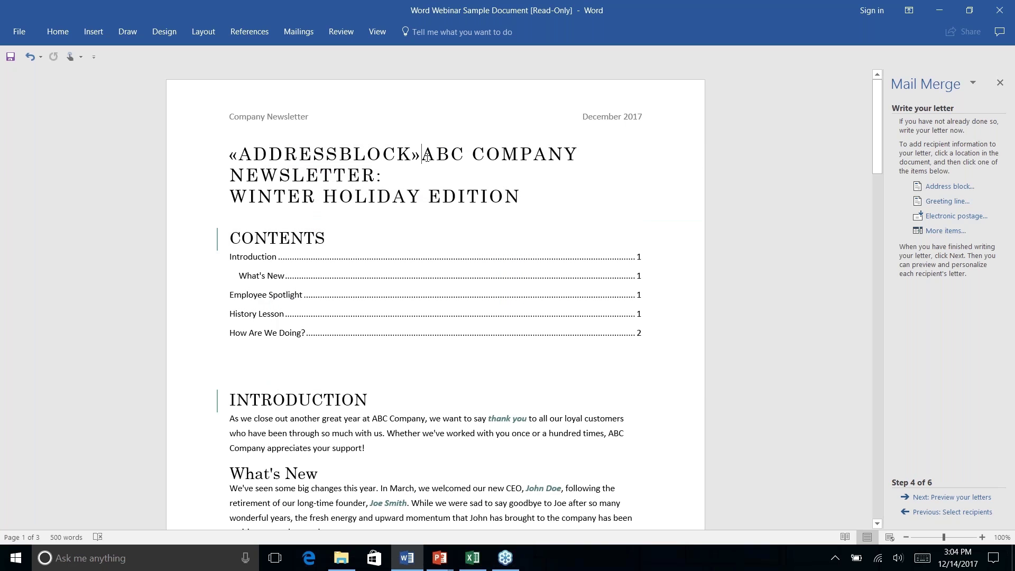
Place the address block on its own line, with one blank line between it and the newsletter title
left_click_drag(417, 154, 229, 154)
left_click(397, 158)
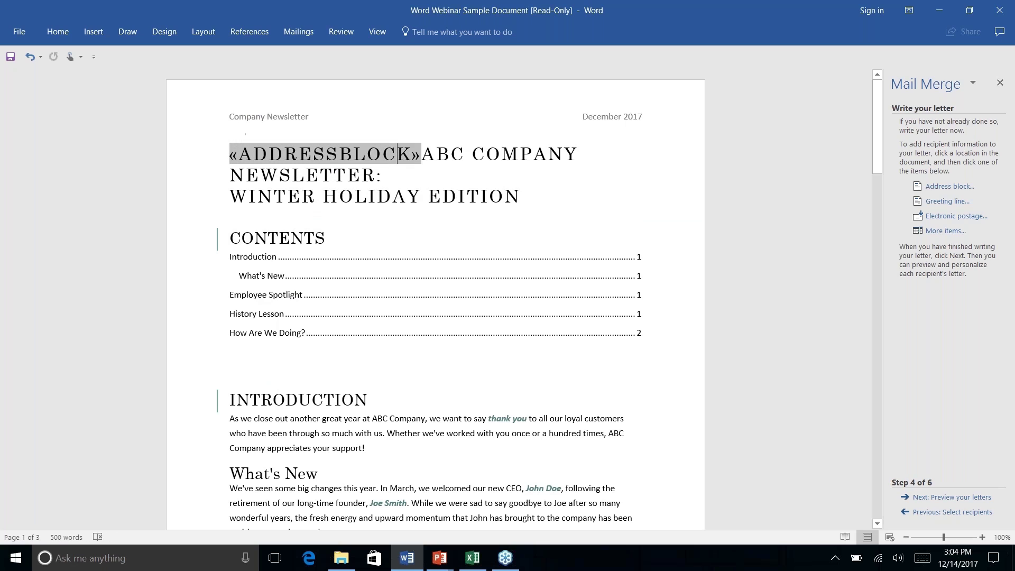
left_click(422, 155)
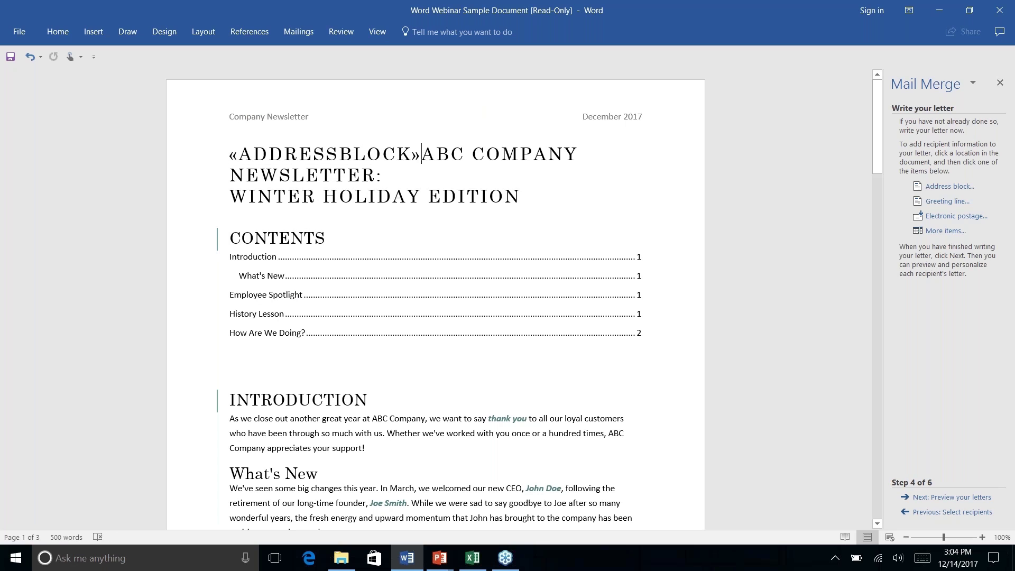
key("Return")
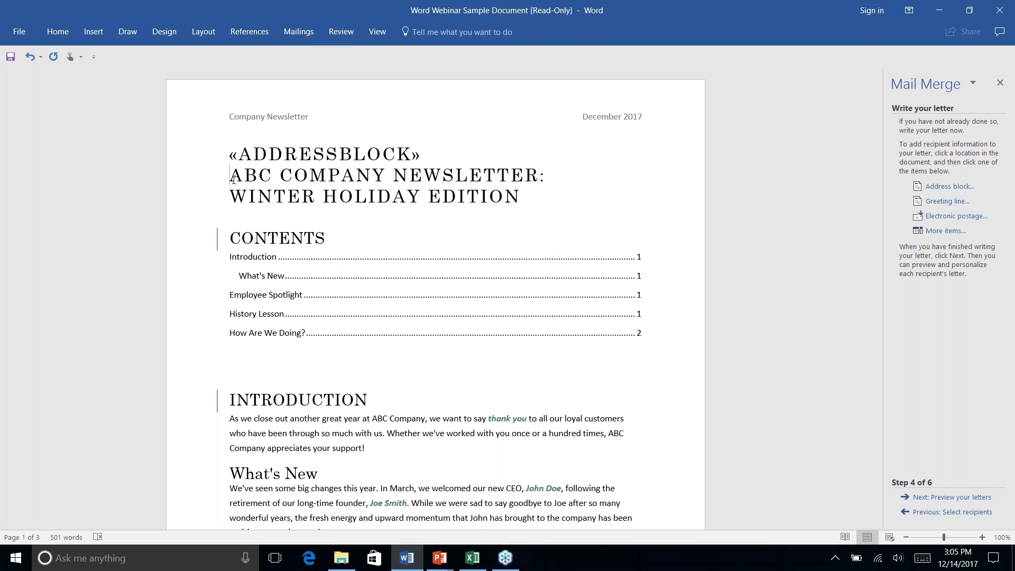
key("Return")
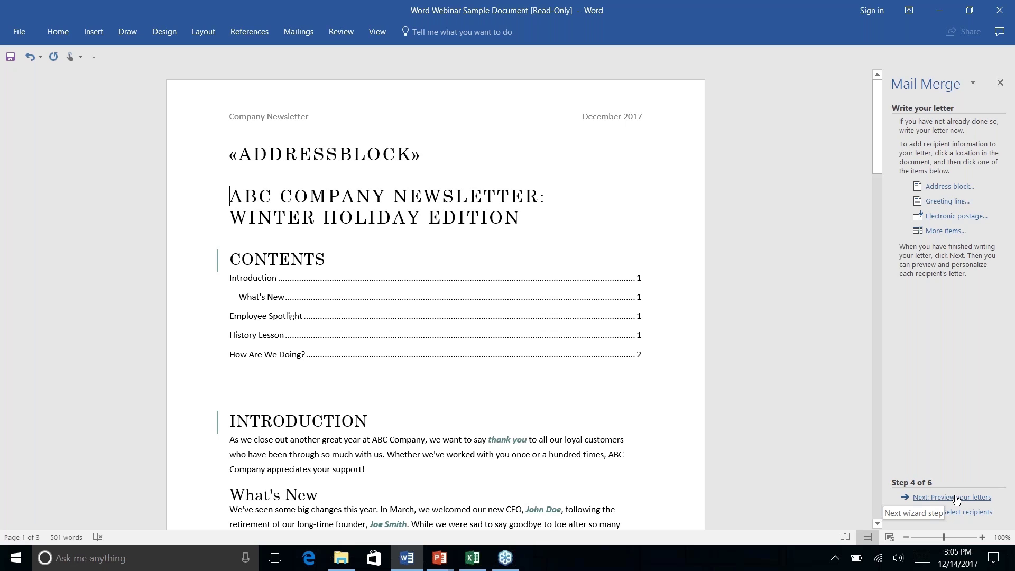
Preview the merged letter for recipient 1, check its address block, and advance the wizard to the Complete the merge stage
left_click(955, 497)
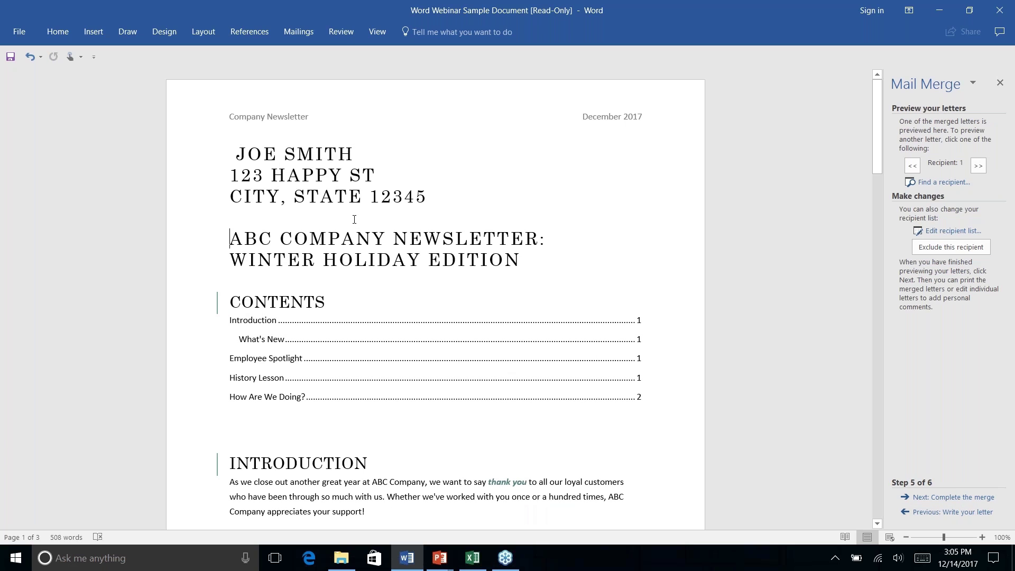
left_click(385, 176)
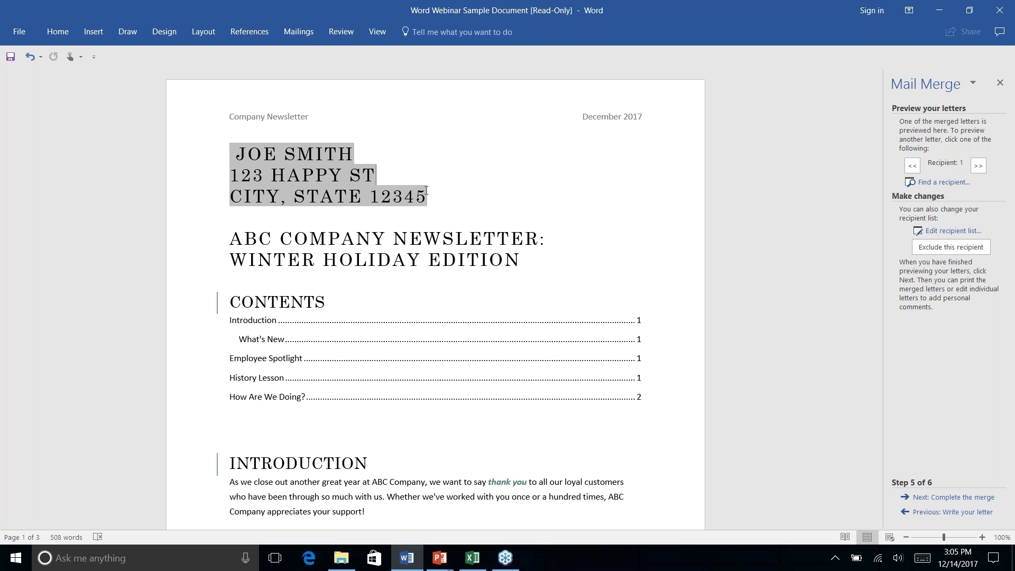
left_click(951, 497)
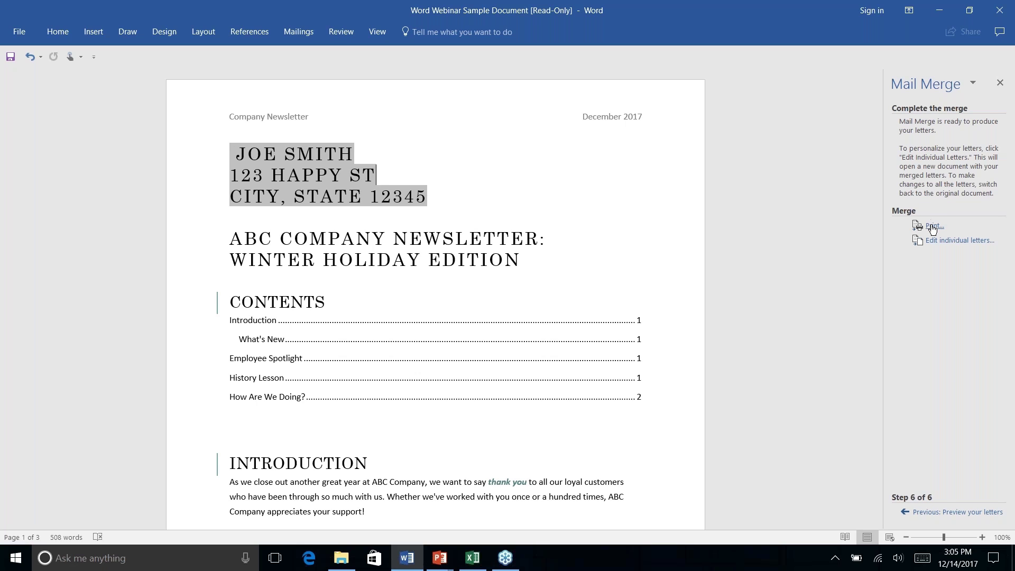